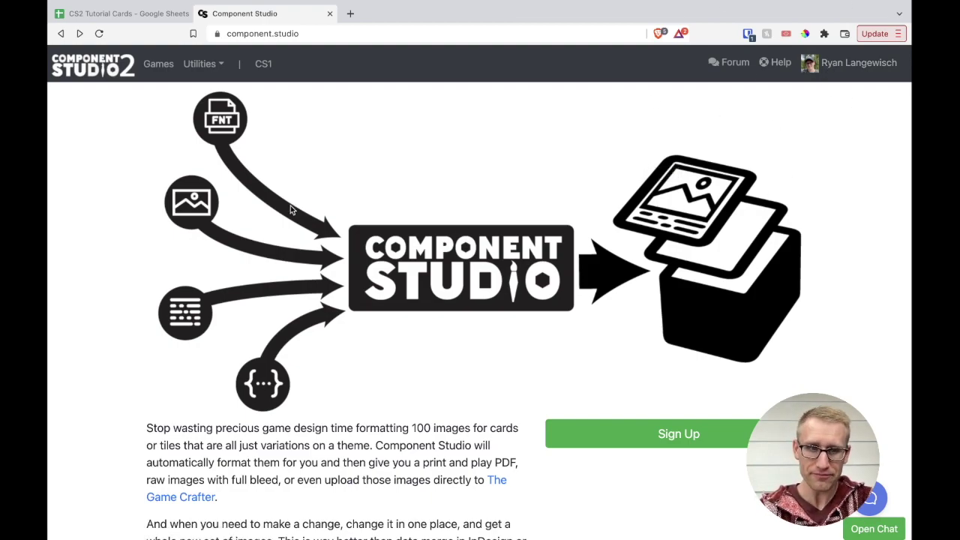
Create a new game named "Ludo Lodge Tutorial"
click(167, 71)
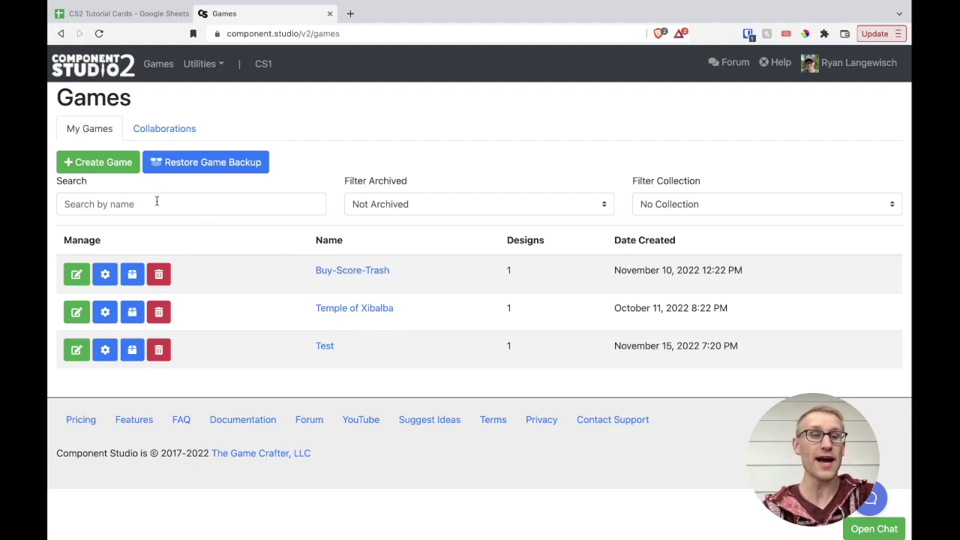
click(114, 170)
drag(403, 144, 277, 141)
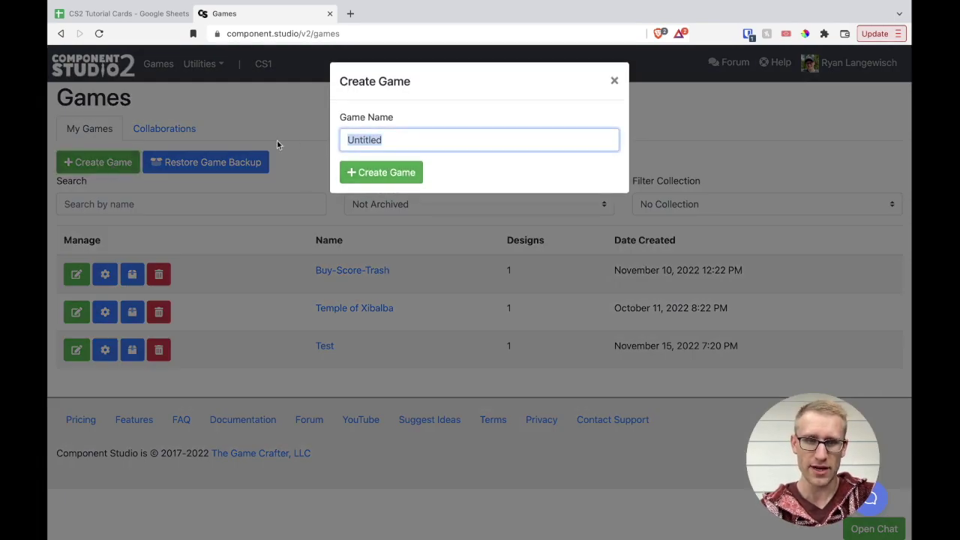
text(Ludo Lodge U)
key(BackSpace)
text(Tutorial)
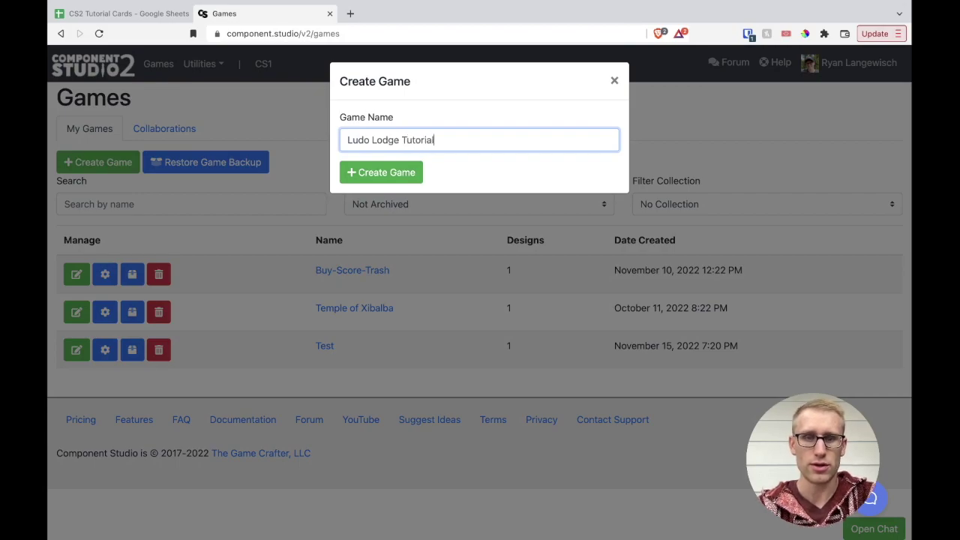
click(361, 173)
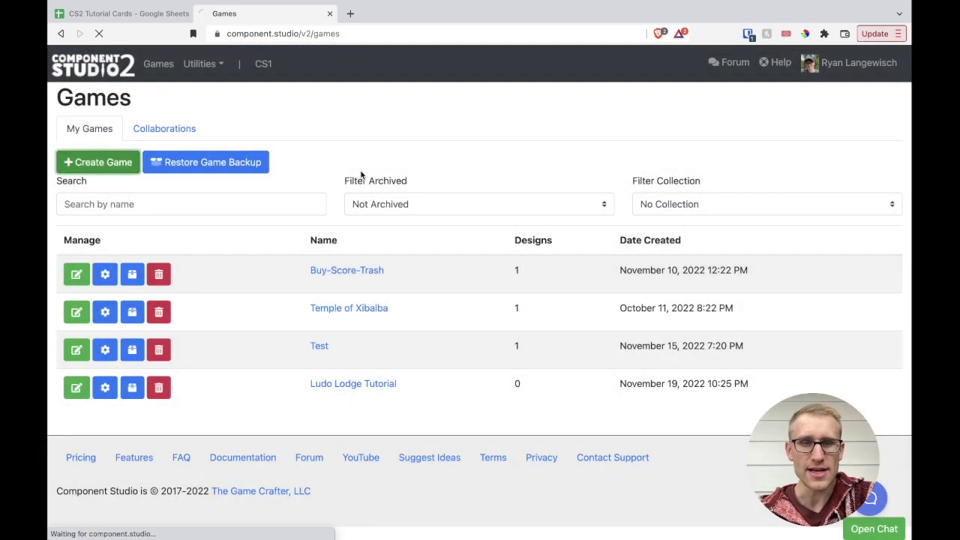
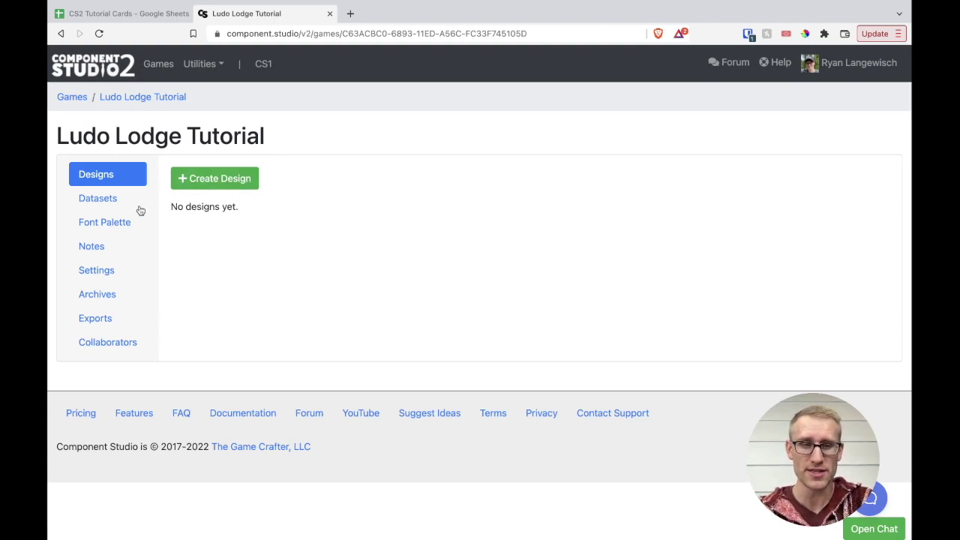
Look through the new game's datasets, font palette, notes, settings, archives, exports and collaborators sections, ending on its designs
click(113, 204)
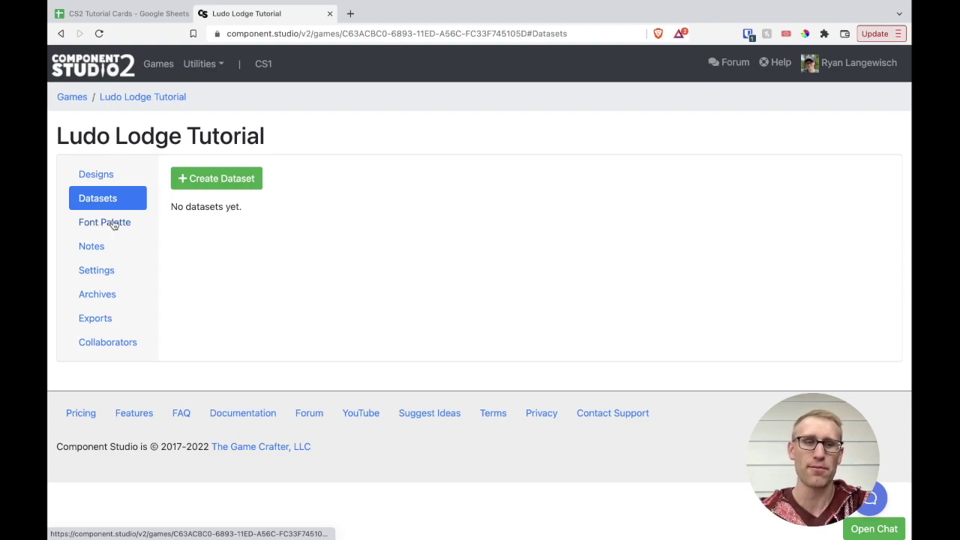
click(112, 224)
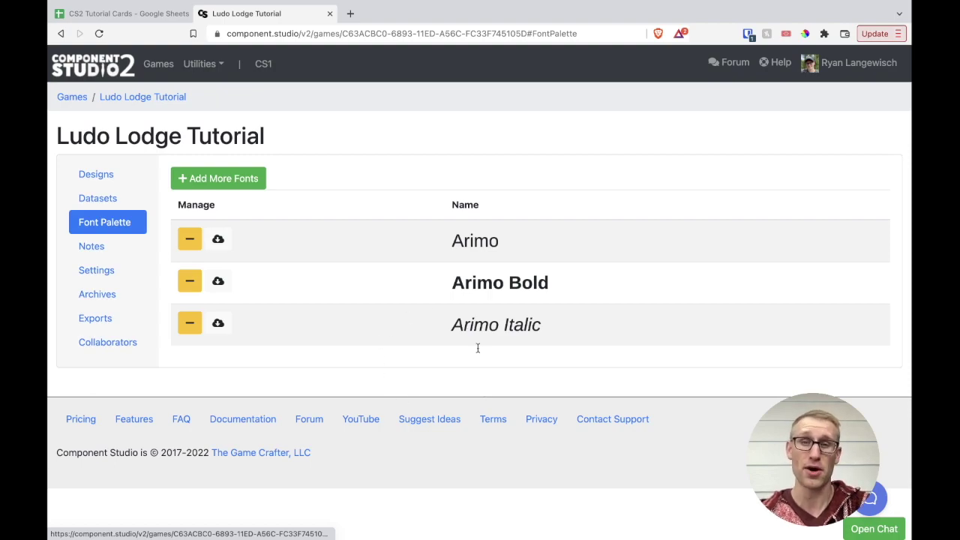
click(102, 254)
click(244, 245)
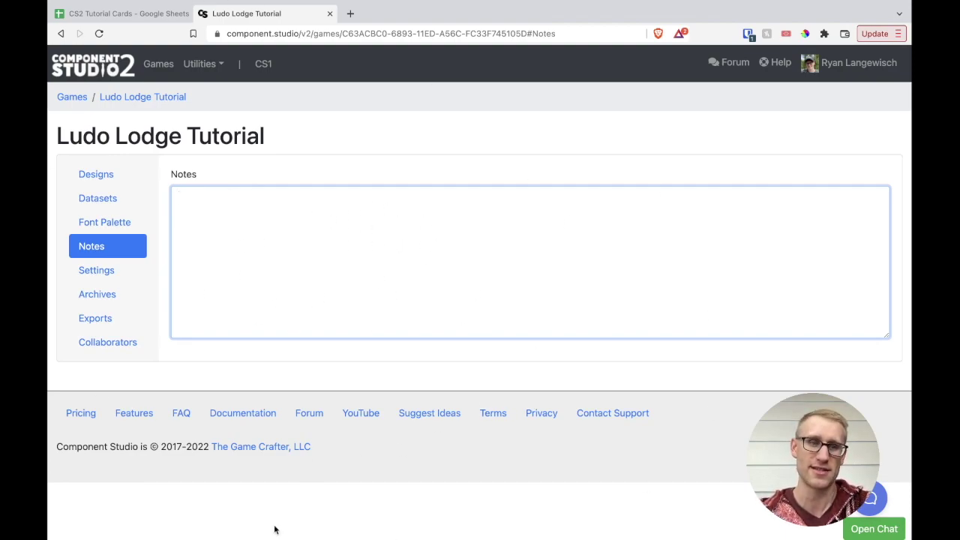
click(117, 277)
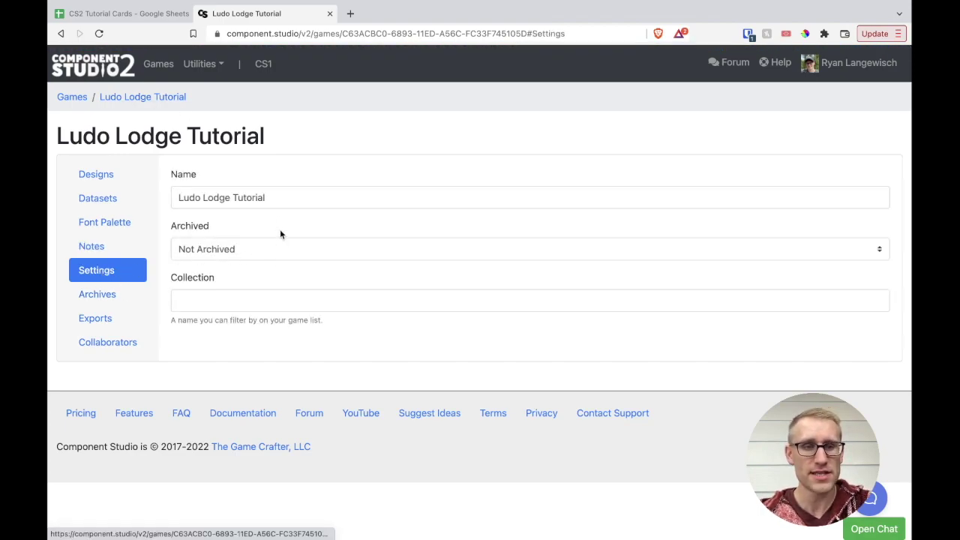
drag(274, 197, 168, 195)
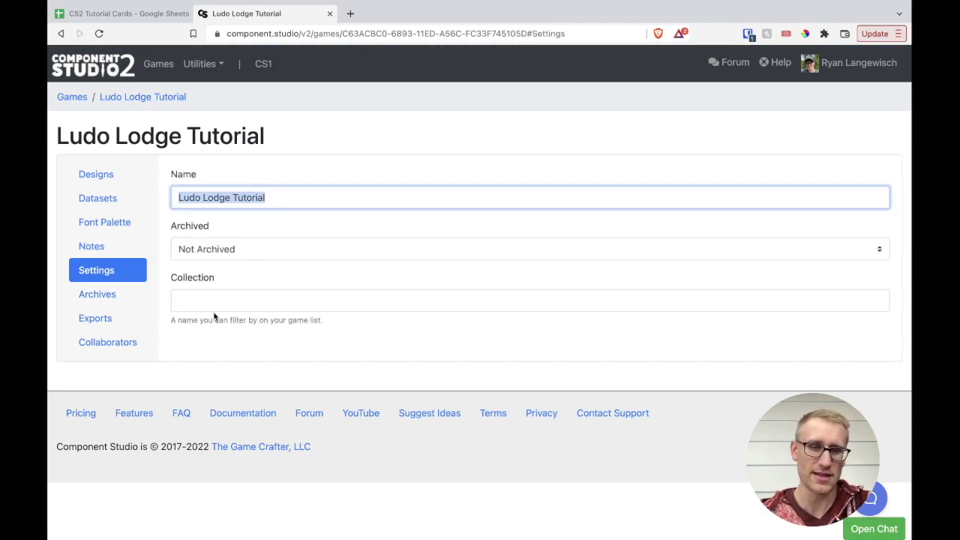
click(112, 298)
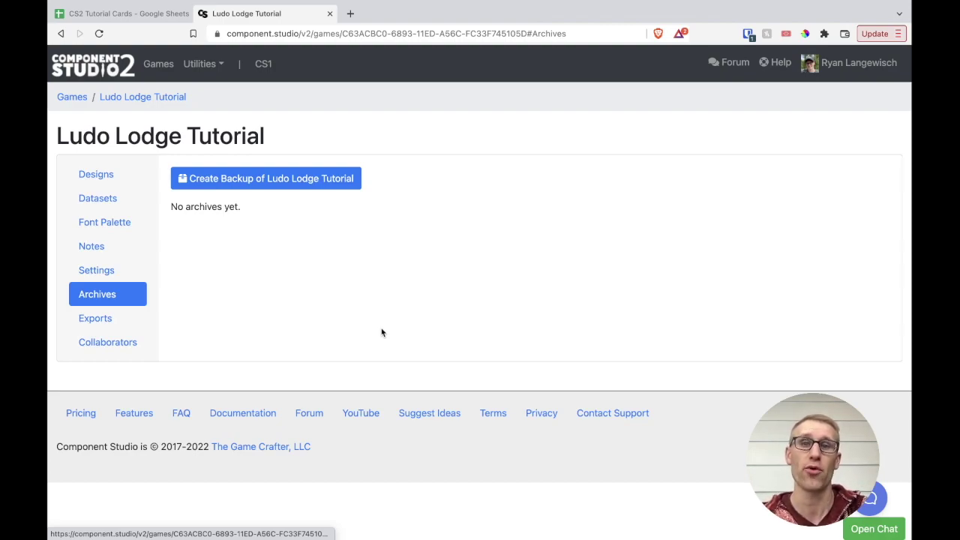
click(112, 324)
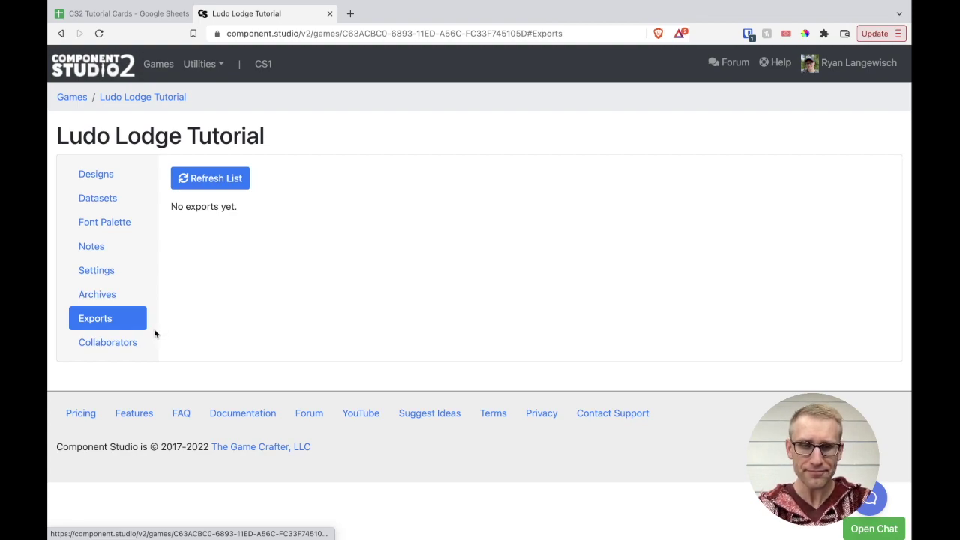
click(133, 344)
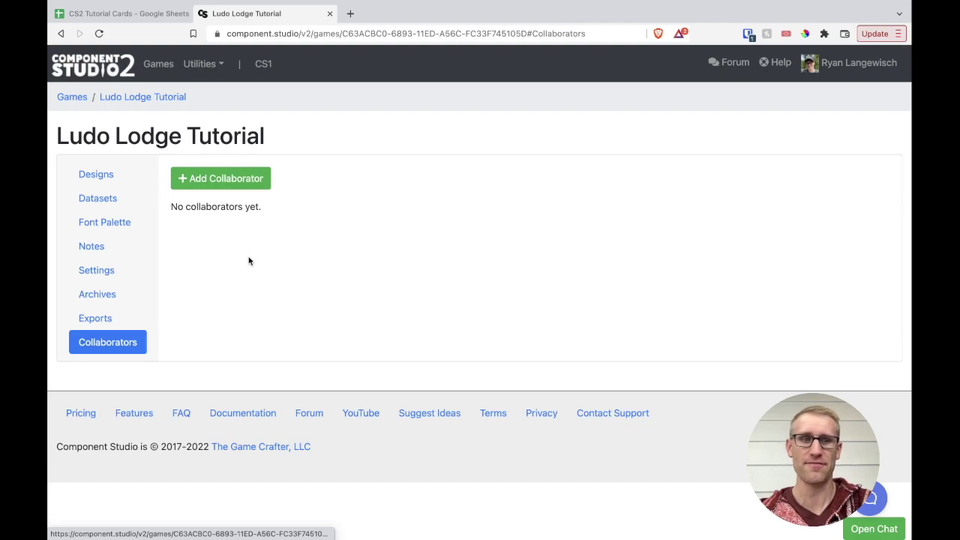
click(114, 179)
Create a dataset named "Cards" in the game and open it for editing
click(113, 200)
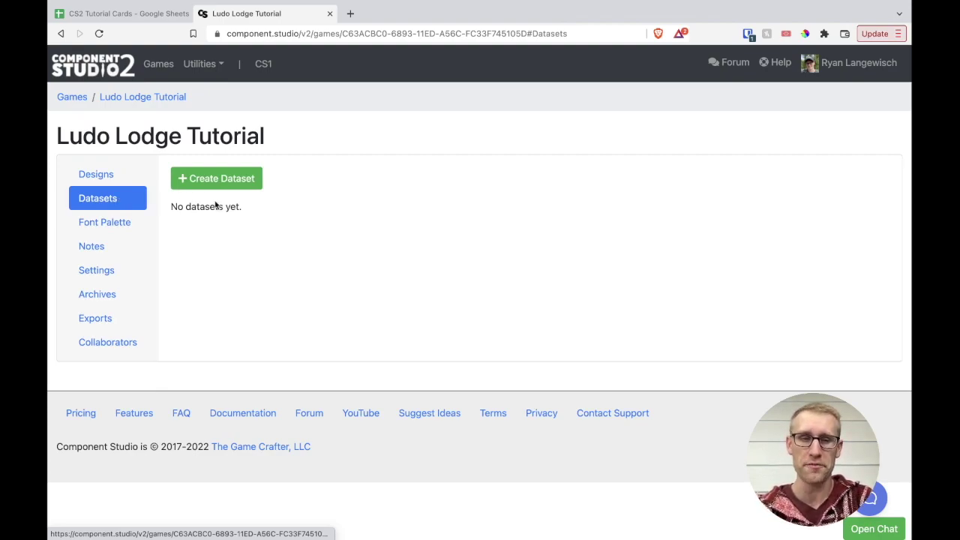
click(193, 179)
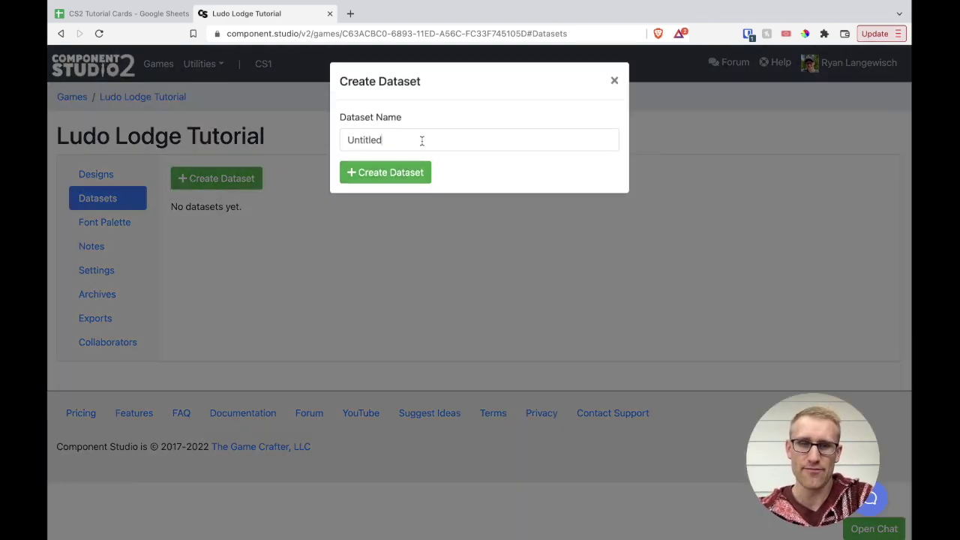
drag(422, 140, 337, 135)
text(Cards)
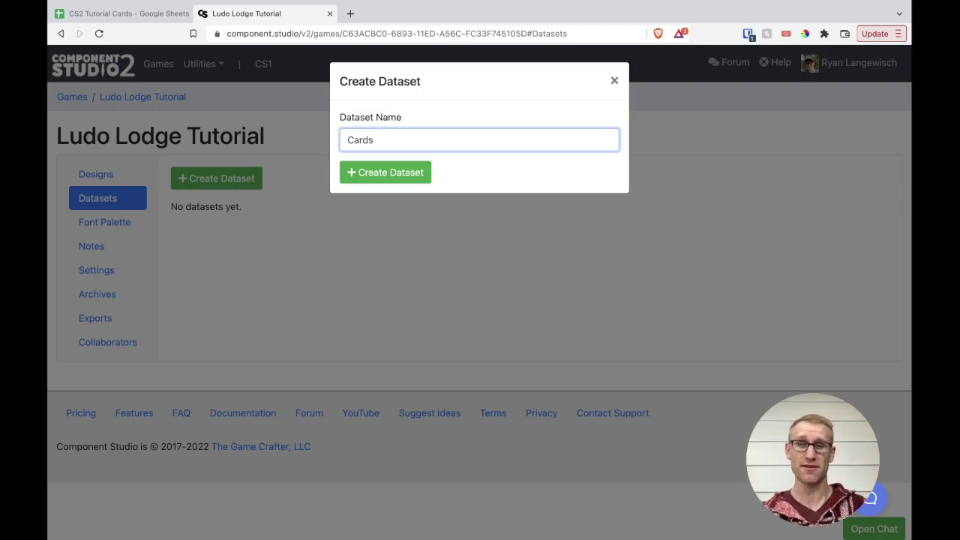
click(379, 174)
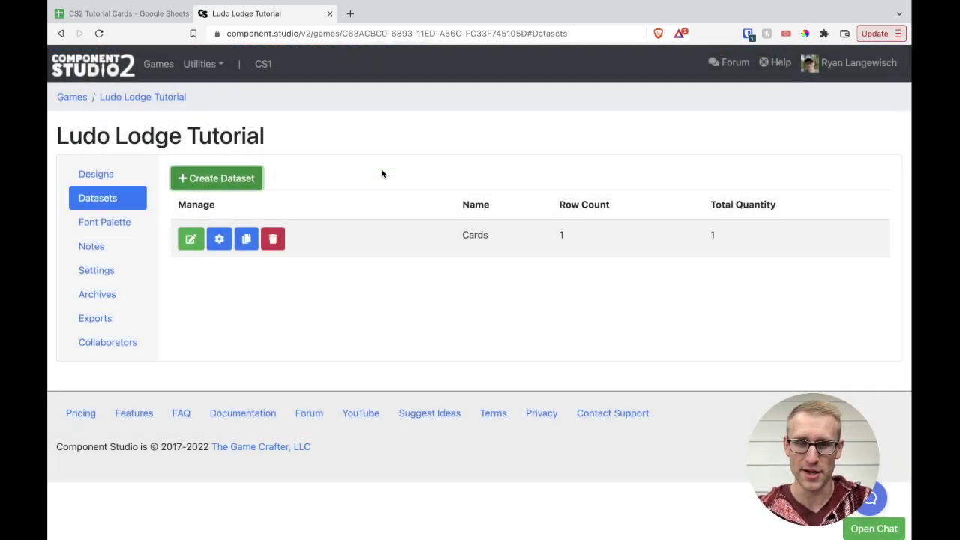
click(188, 240)
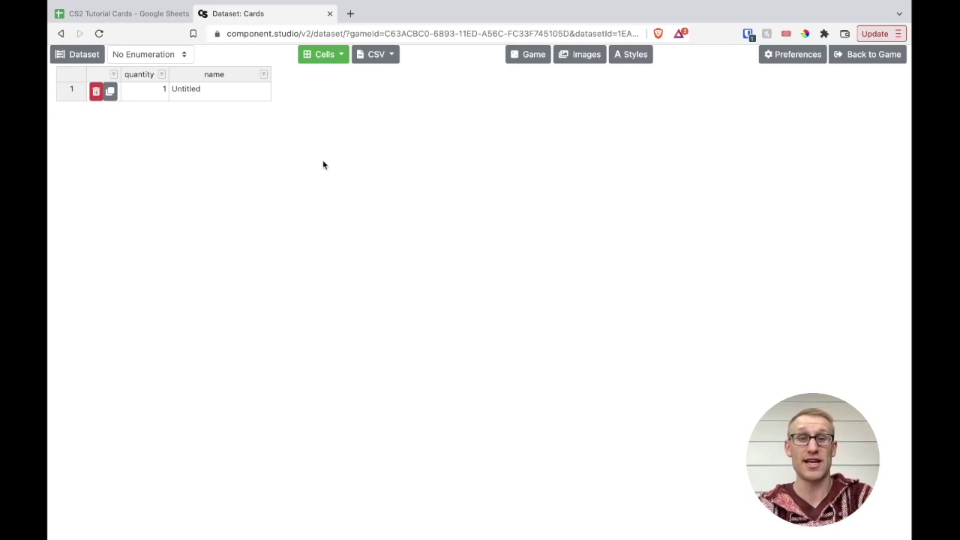
Examine the Cards dataset's options for adding rows and columns and for importing and exporting data
click(325, 54)
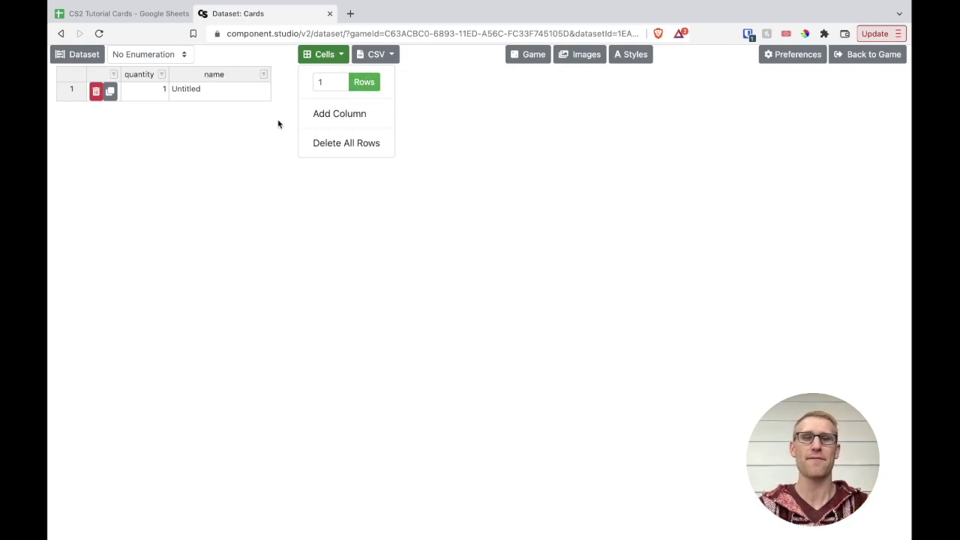
click(322, 60)
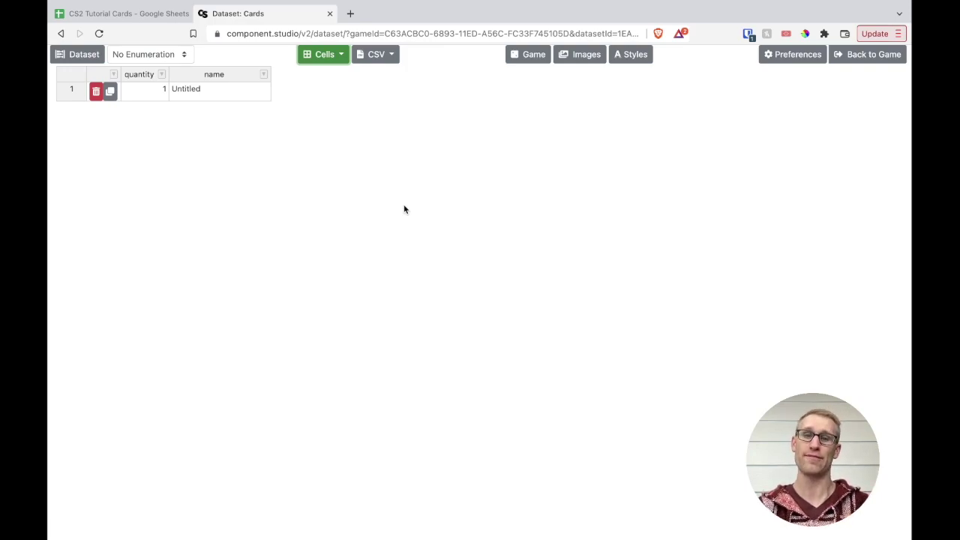
click(391, 57)
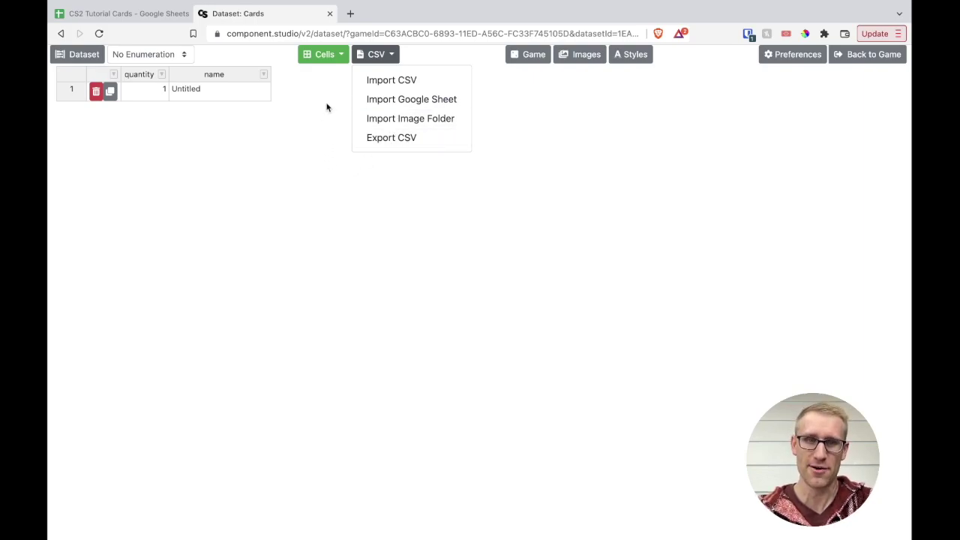
click(385, 56)
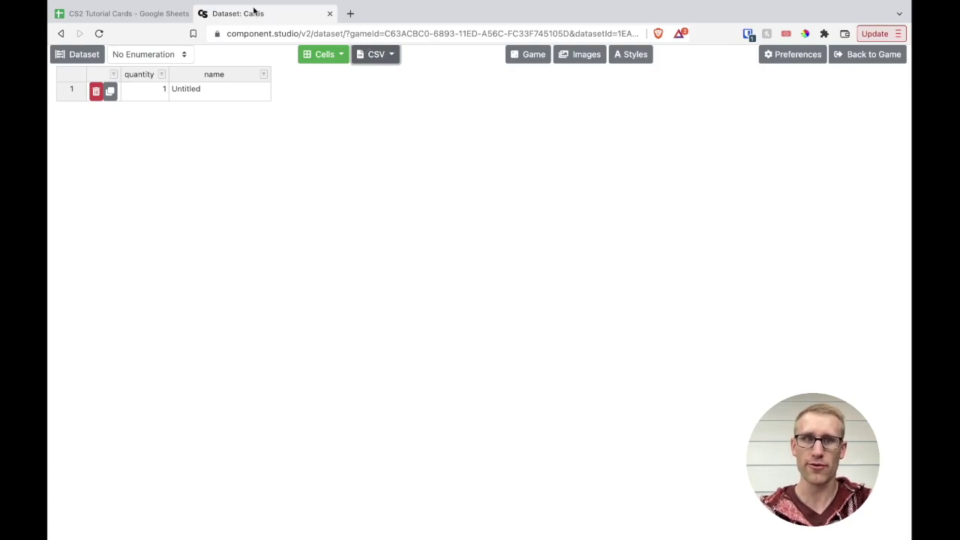
Switch to the CS2 Tutorial Cards Google Sheet and review the quantity, name, cost, description and image columns
click(137, 17)
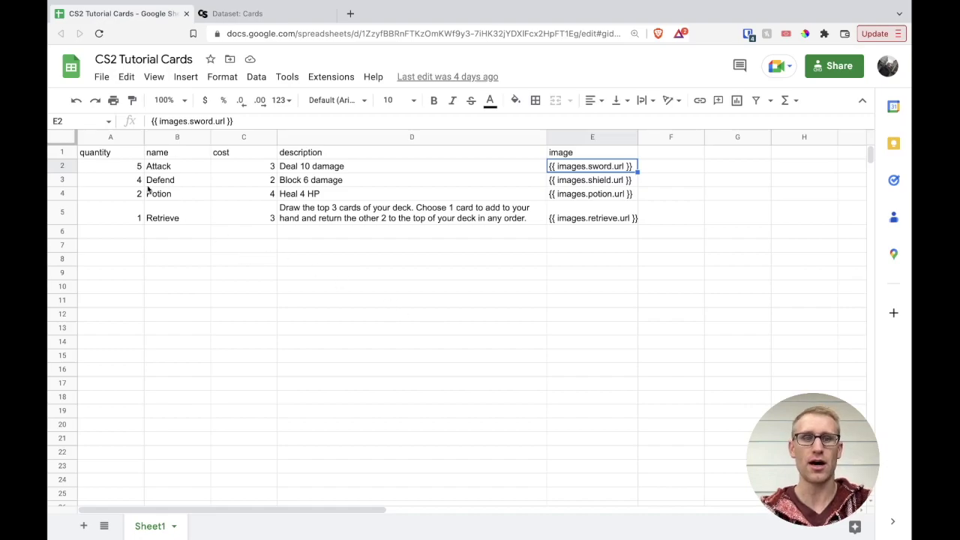
click(210, 236)
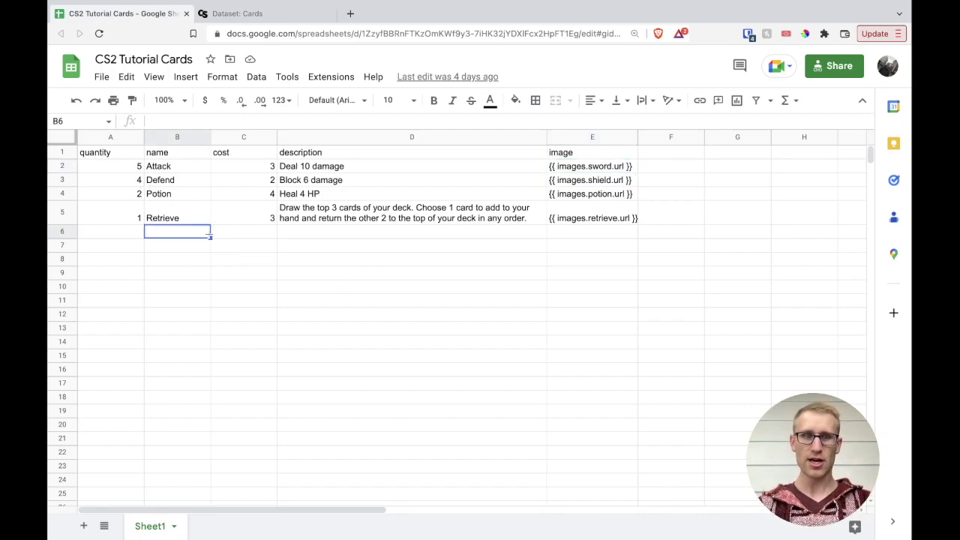
click(109, 159)
click(165, 156)
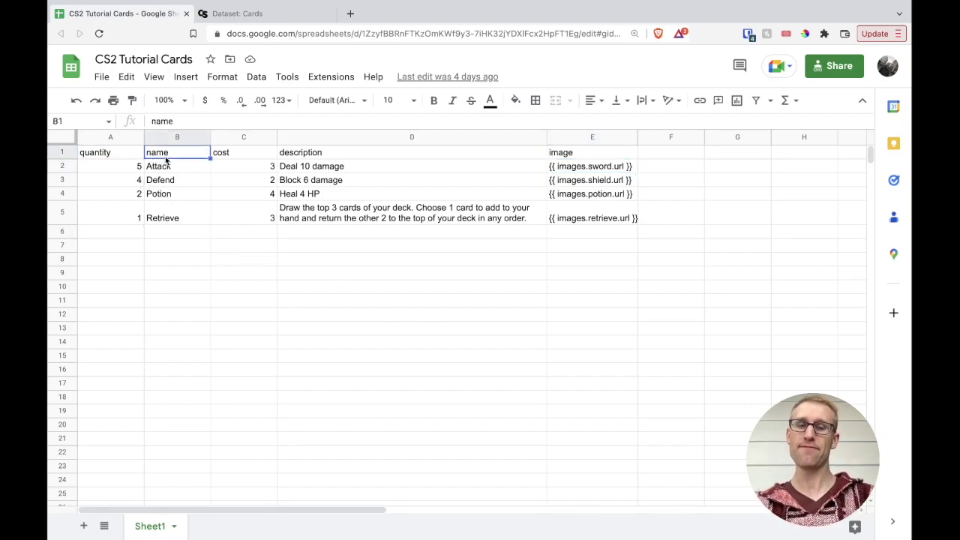
drag(129, 164, 130, 218)
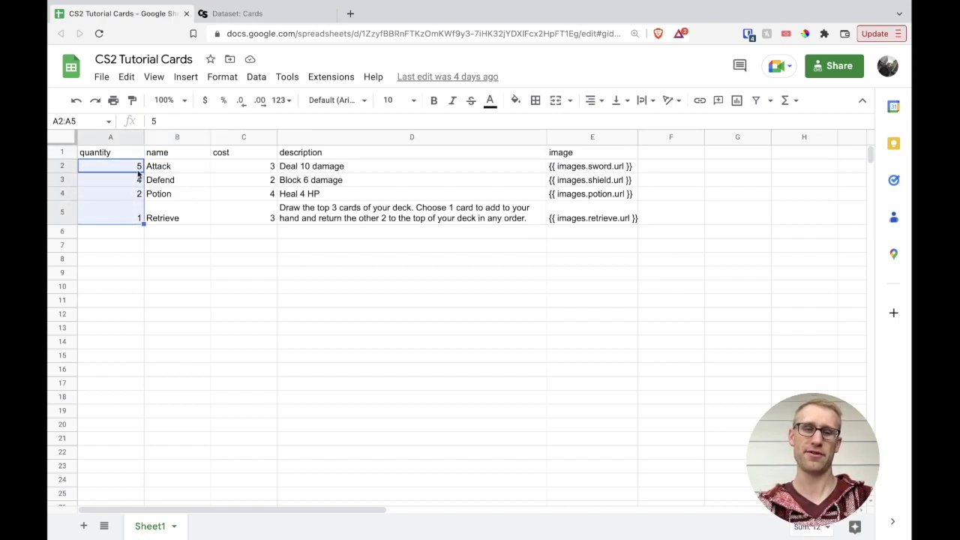
drag(189, 172, 180, 224)
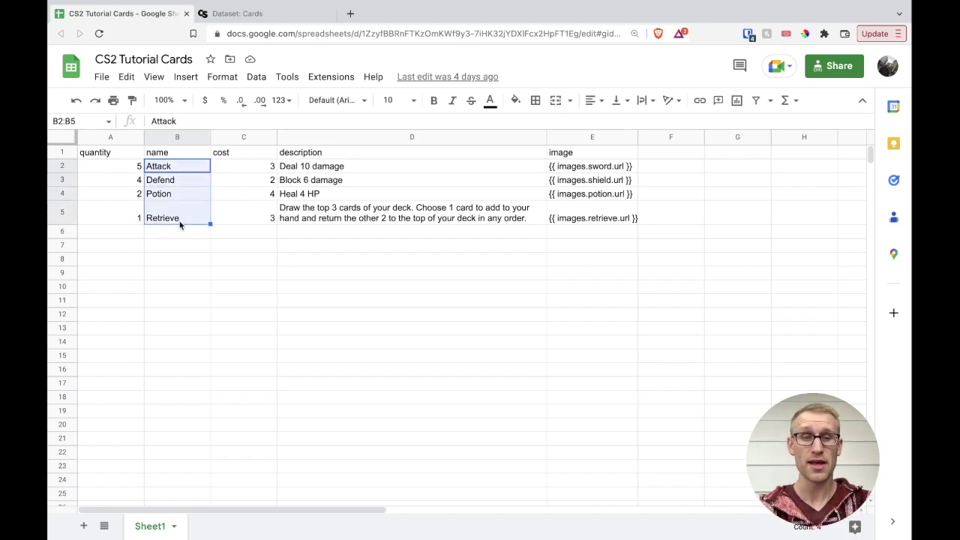
click(258, 172)
drag(260, 171, 264, 217)
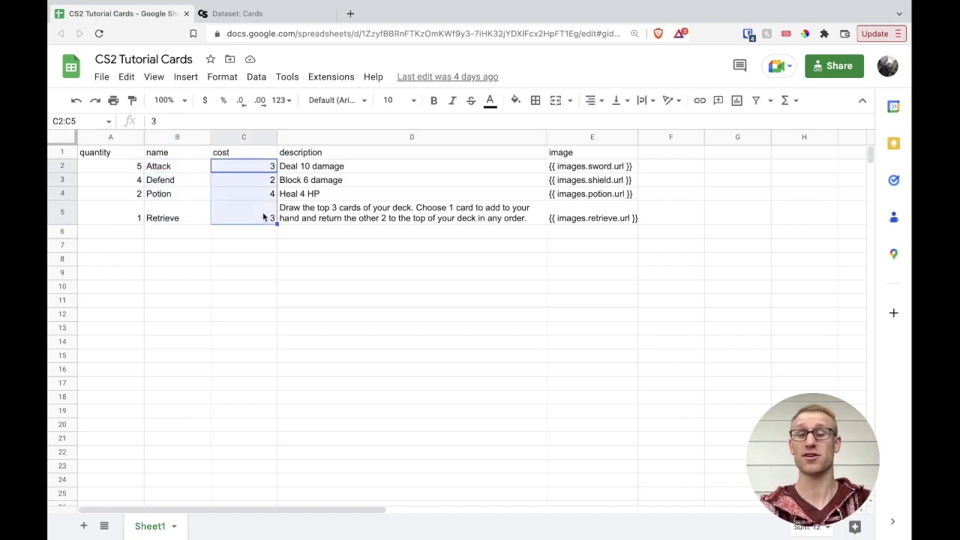
click(358, 167)
key(shift+Down)
key(shift+Down)
key(shift+Down)
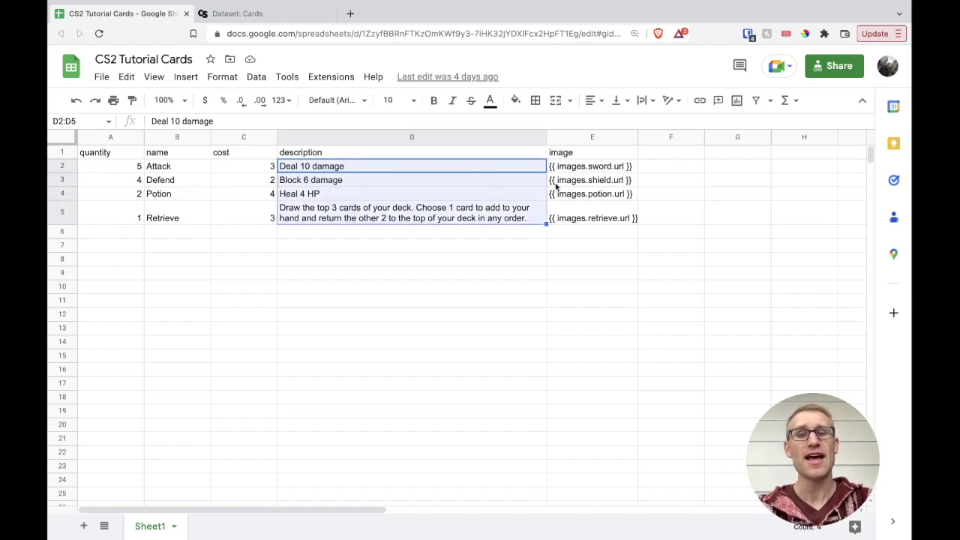
click(590, 172)
drag(590, 171, 592, 216)
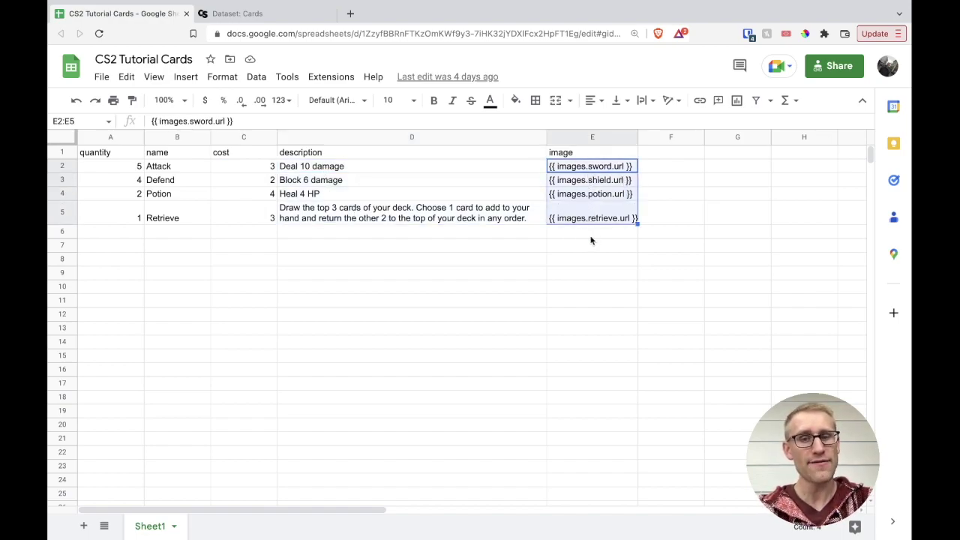
click(564, 172)
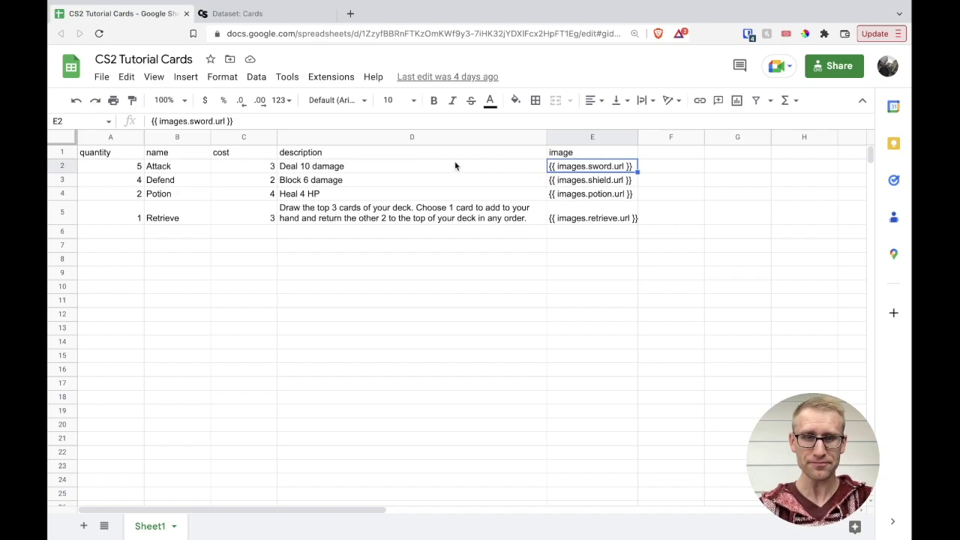
Review the card sheet's column headers and the full row of the Attack card
click(586, 155)
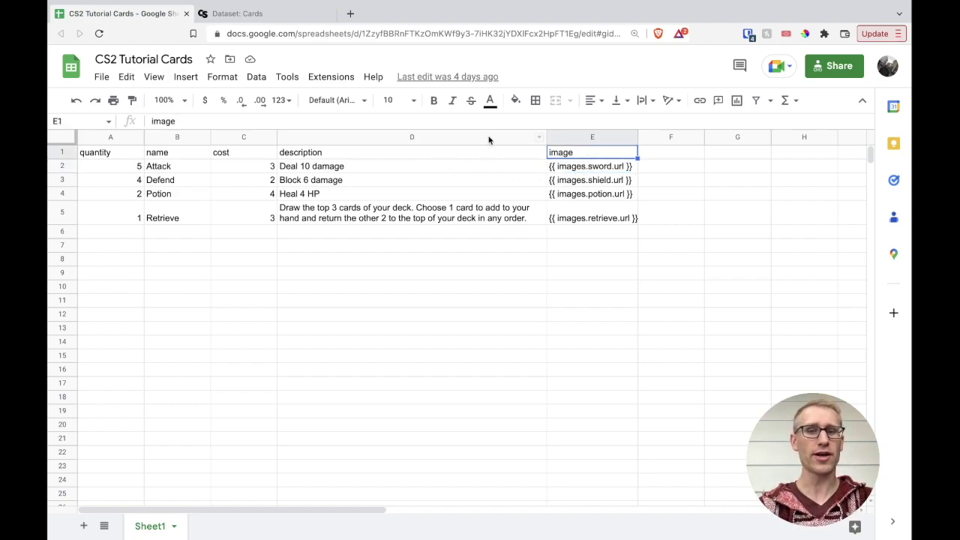
click(477, 151)
click(130, 157)
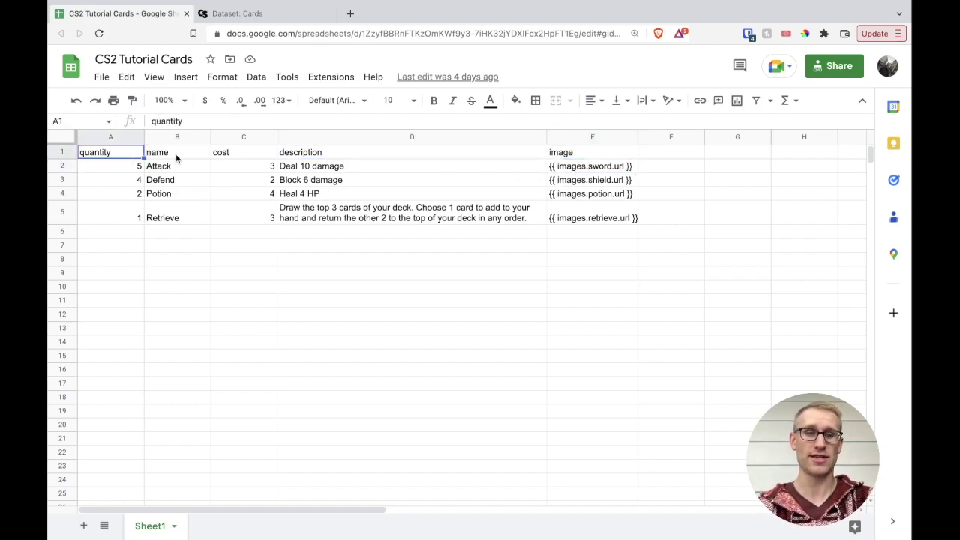
click(176, 158)
drag(84, 168, 570, 170)
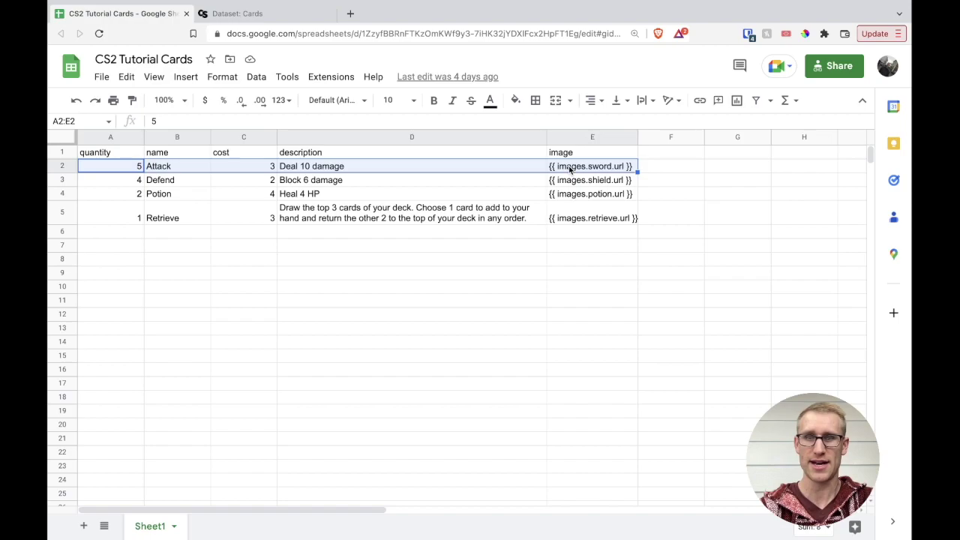
click(511, 232)
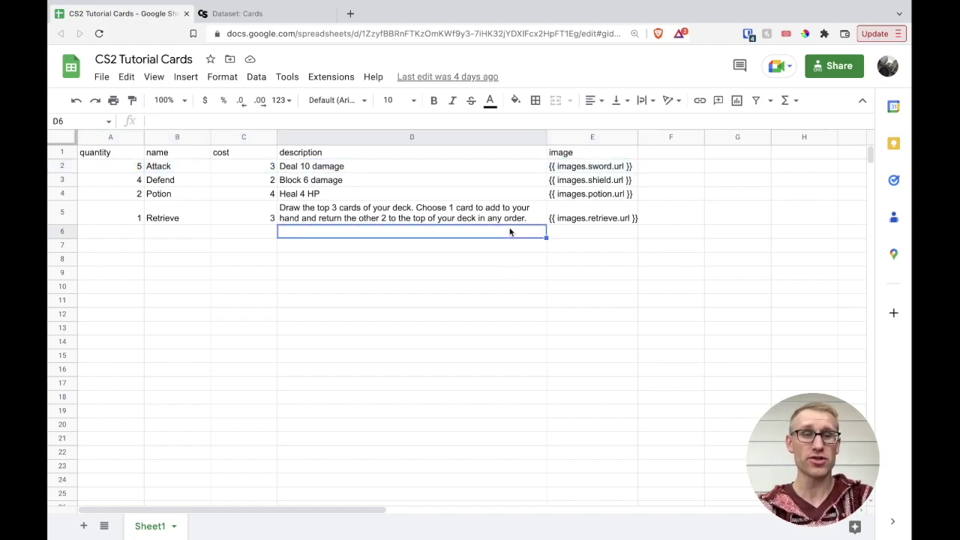
Share the card sheet with anyone who has the link and copy its sharing link
click(831, 68)
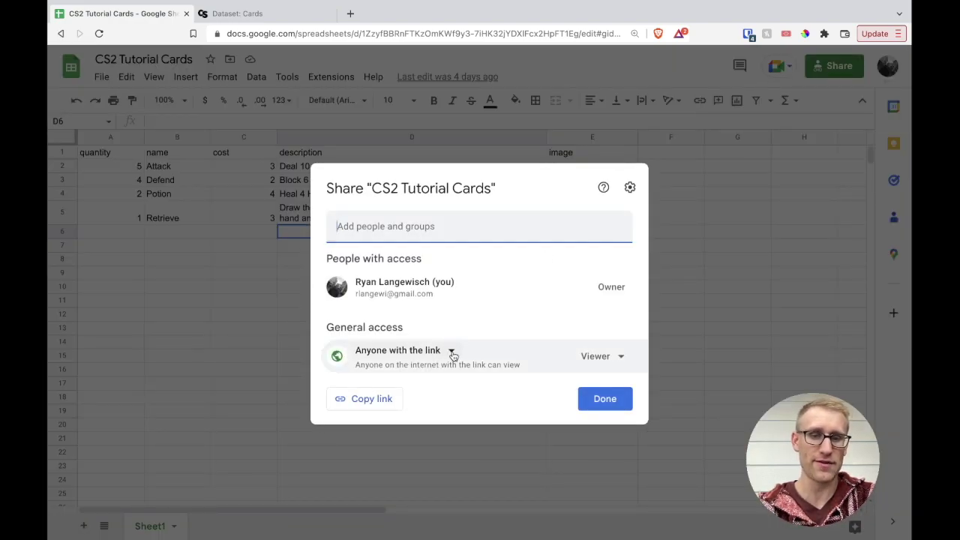
click(453, 352)
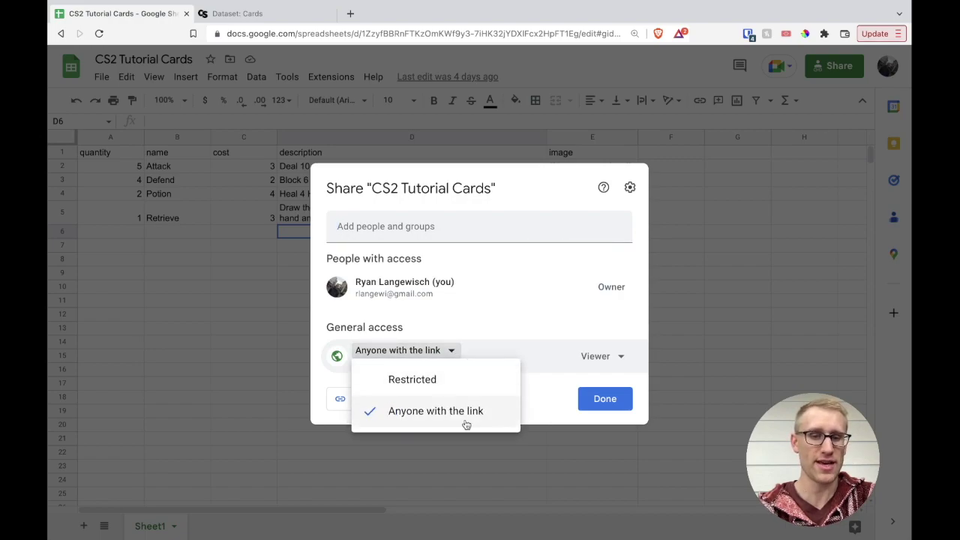
click(425, 418)
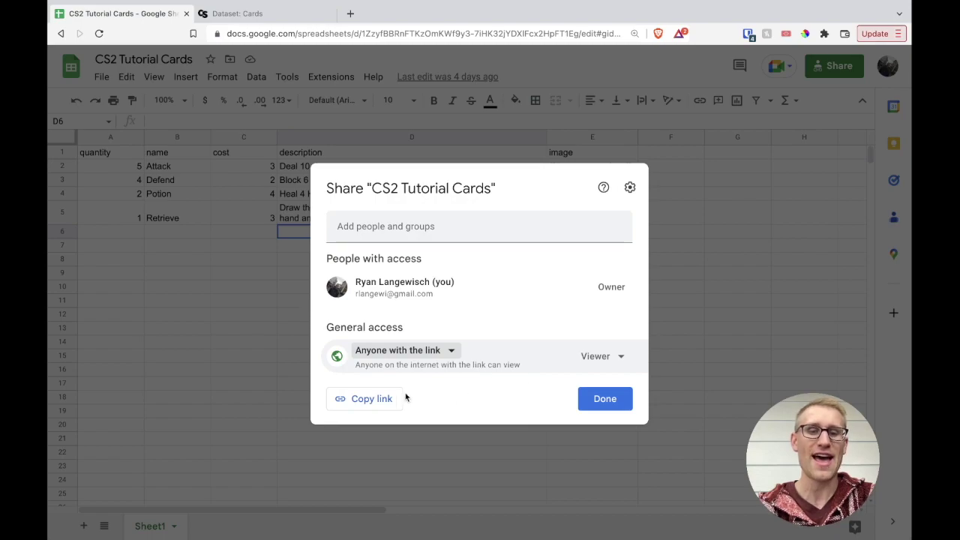
click(382, 399)
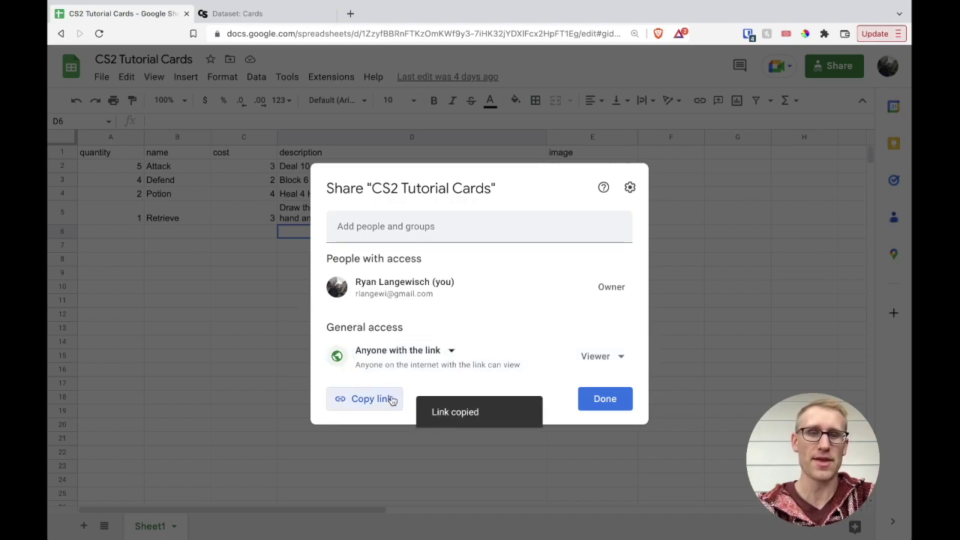
click(620, 406)
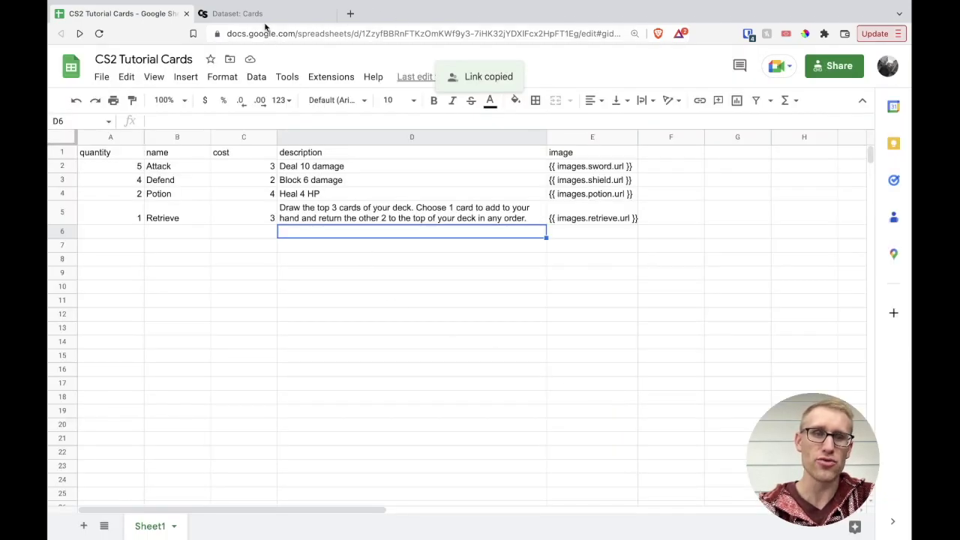
Switch to the Cards dataset in Component Studio and import the Google Sheet from its copied link, replacing the existing data
click(265, 17)
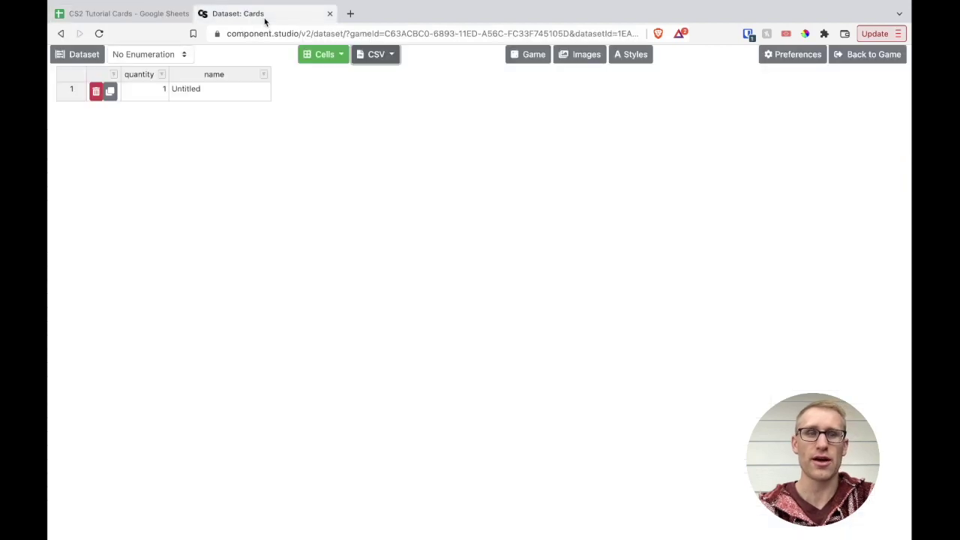
click(387, 58)
click(399, 99)
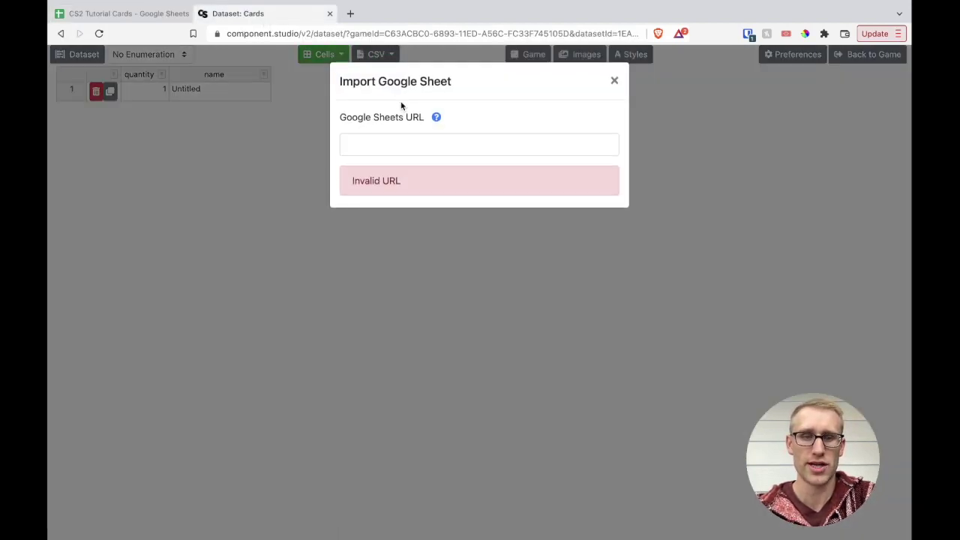
click(412, 146)
key(ctrl+v)
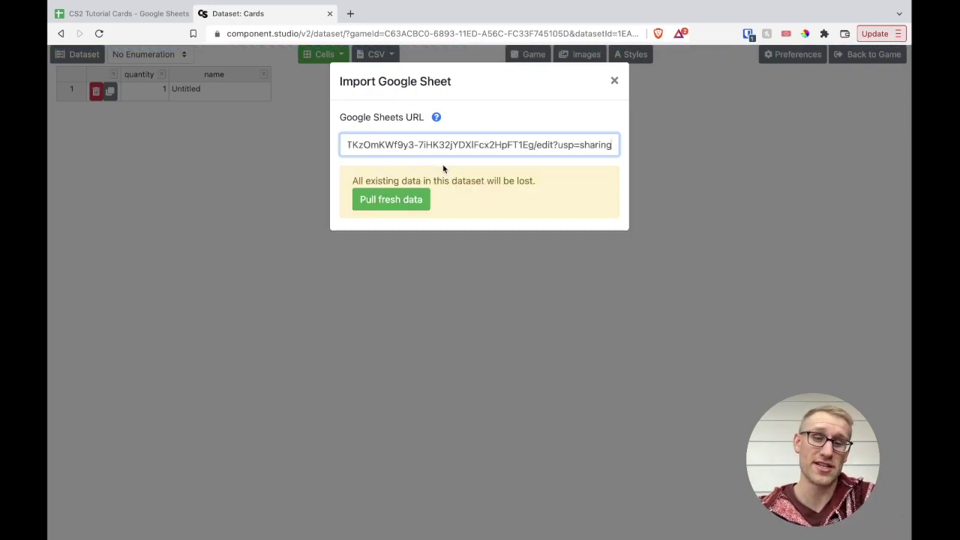
click(403, 204)
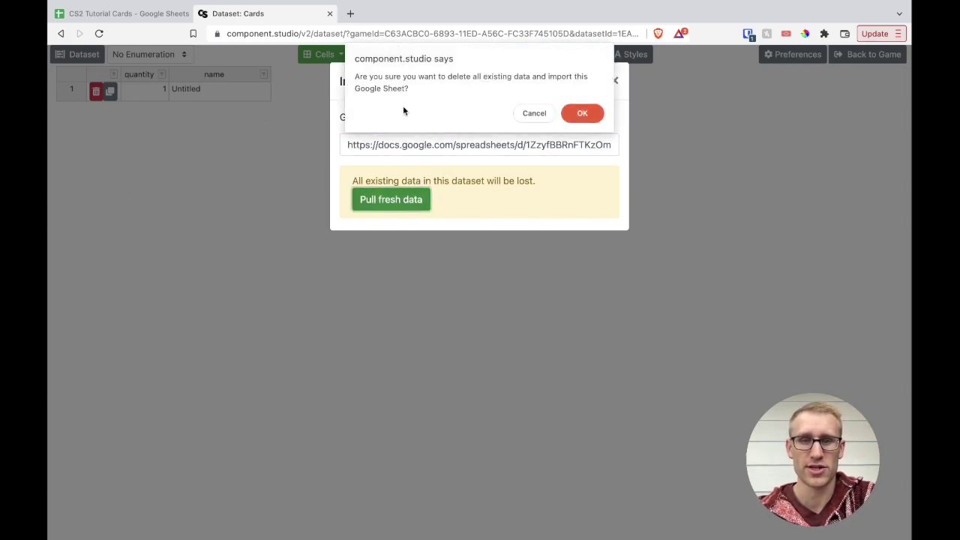
click(582, 114)
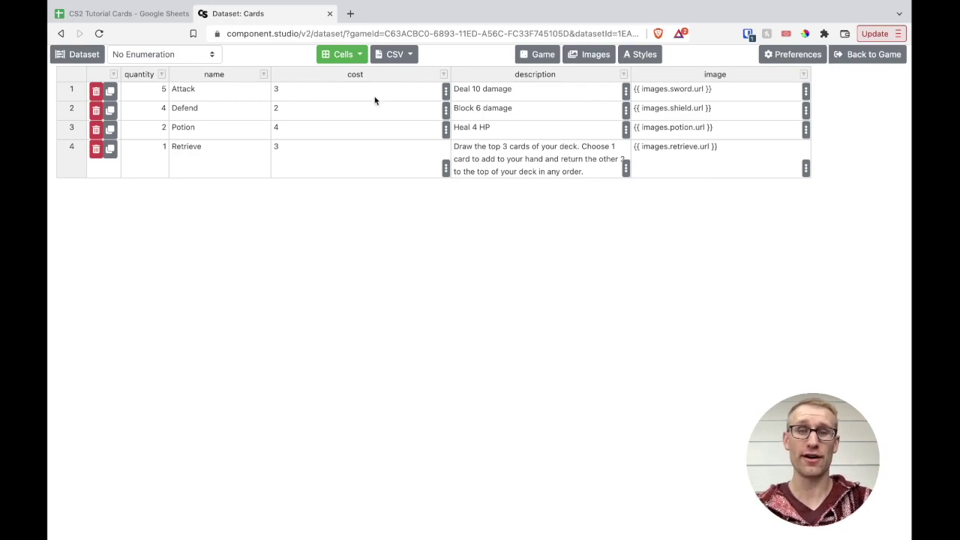
Review the imported cost and image columns, including the image reference in the Attack row
click(444, 76)
click(371, 264)
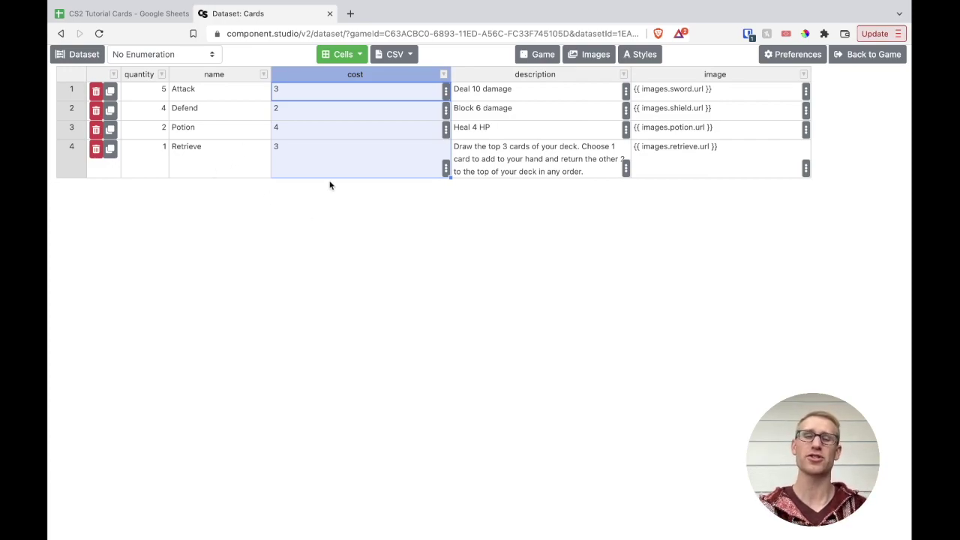
drag(216, 94, 216, 150)
drag(323, 89, 316, 155)
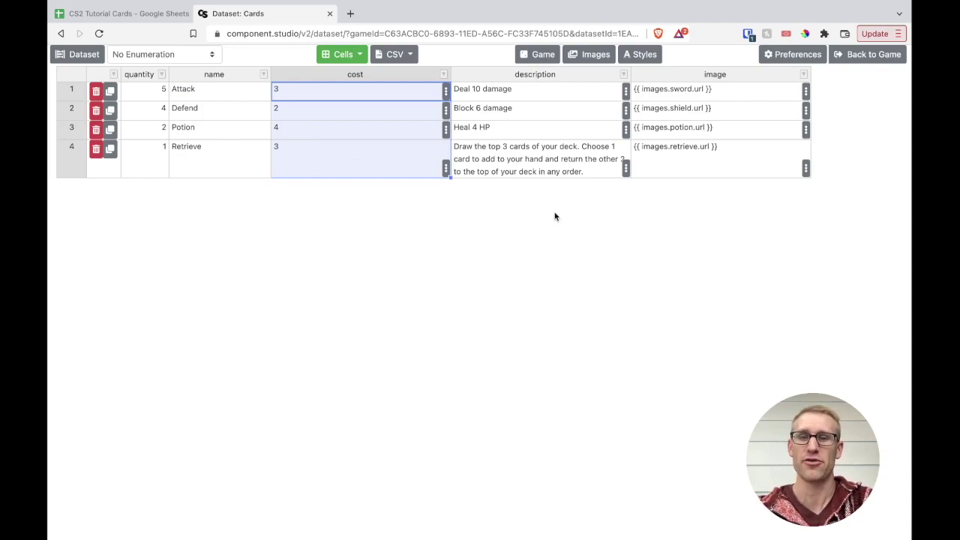
click(658, 157)
drag(674, 90, 670, 156)
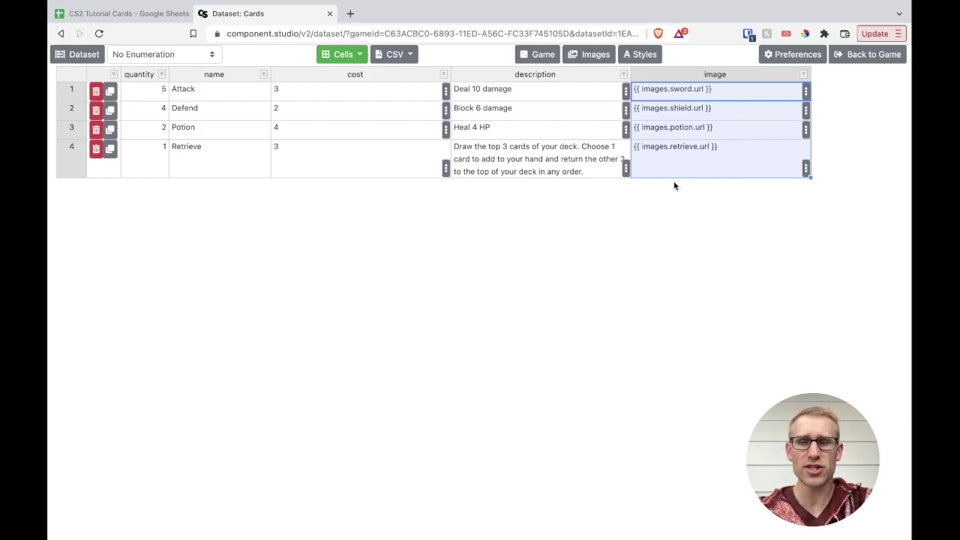
click(700, 93)
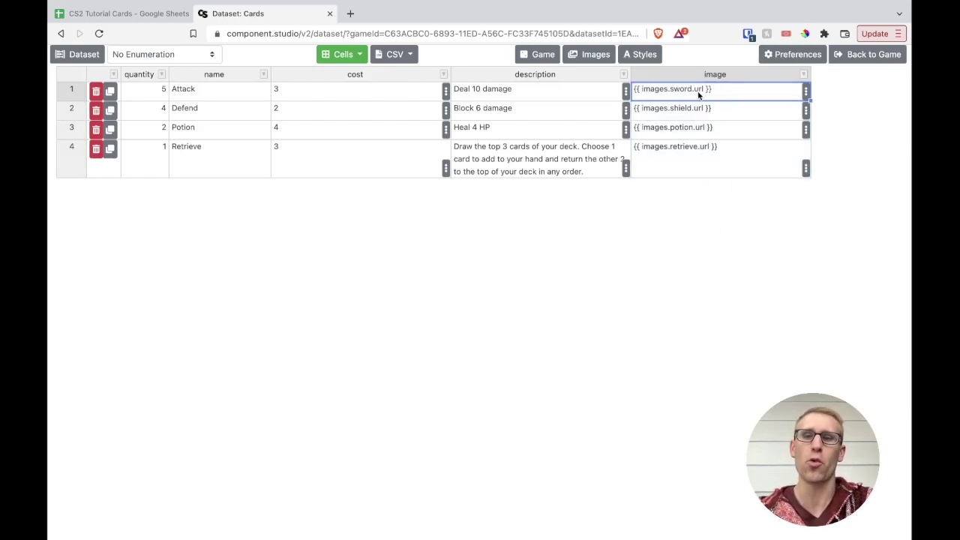
click(712, 90)
drag(713, 90, 636, 90)
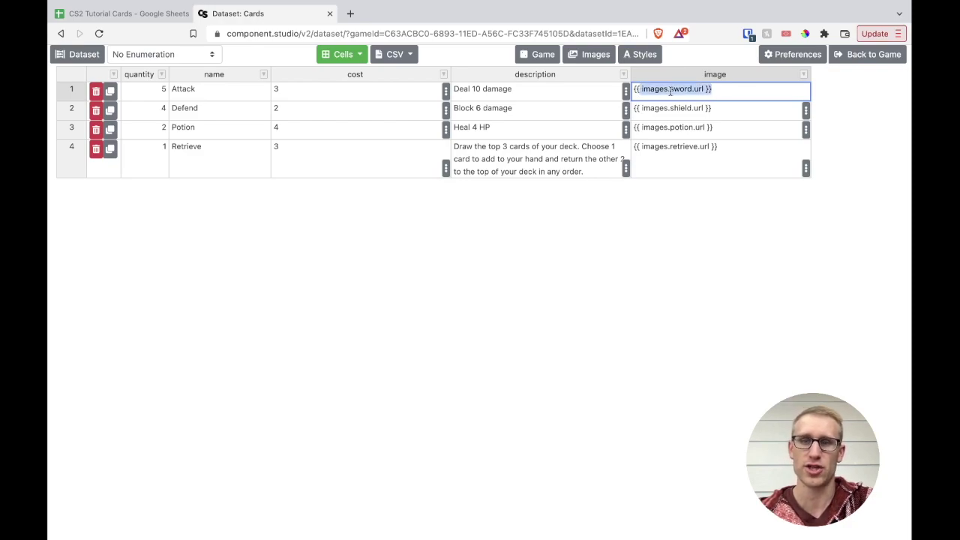
click(671, 90)
click(577, 242)
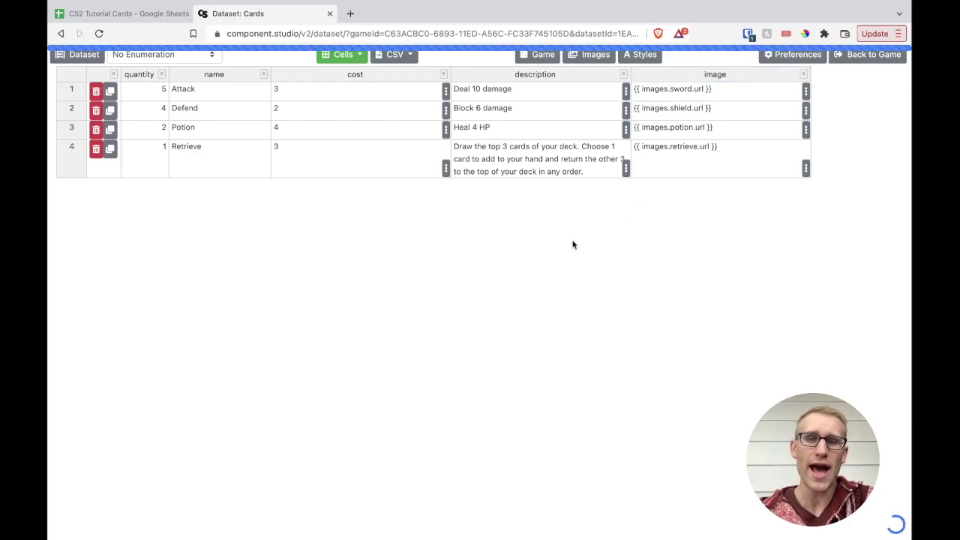
Create an image folder named "Card Images" in the game's image library
click(593, 58)
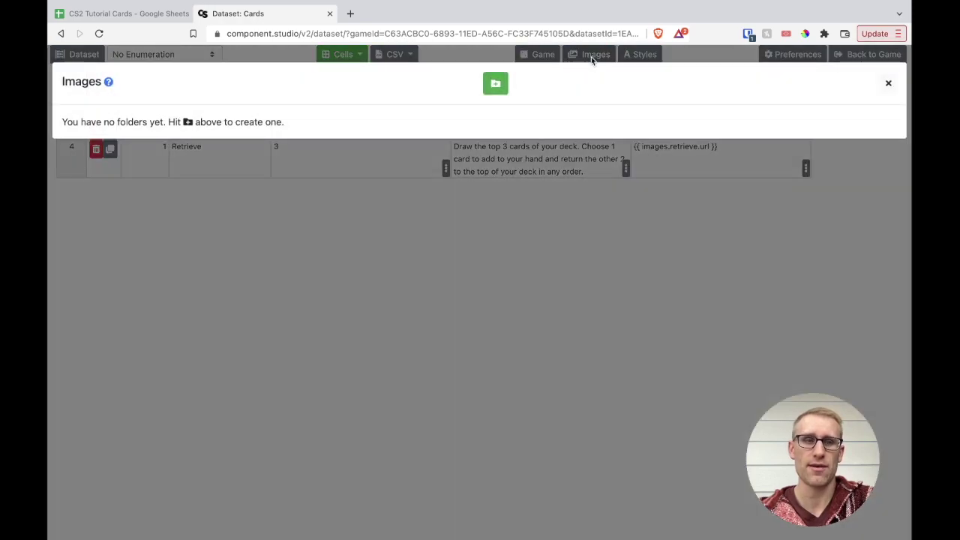
click(498, 89)
drag(423, 140, 295, 133)
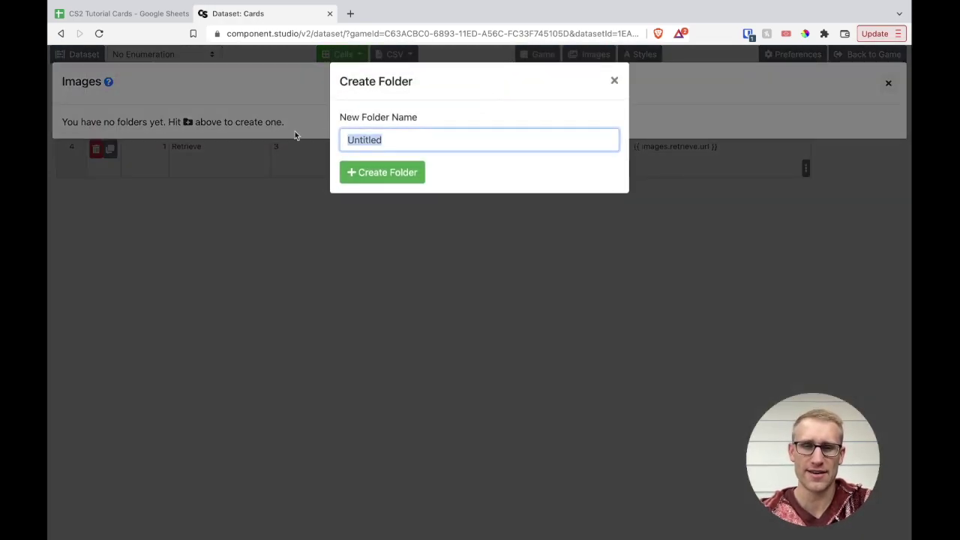
text(Ca)
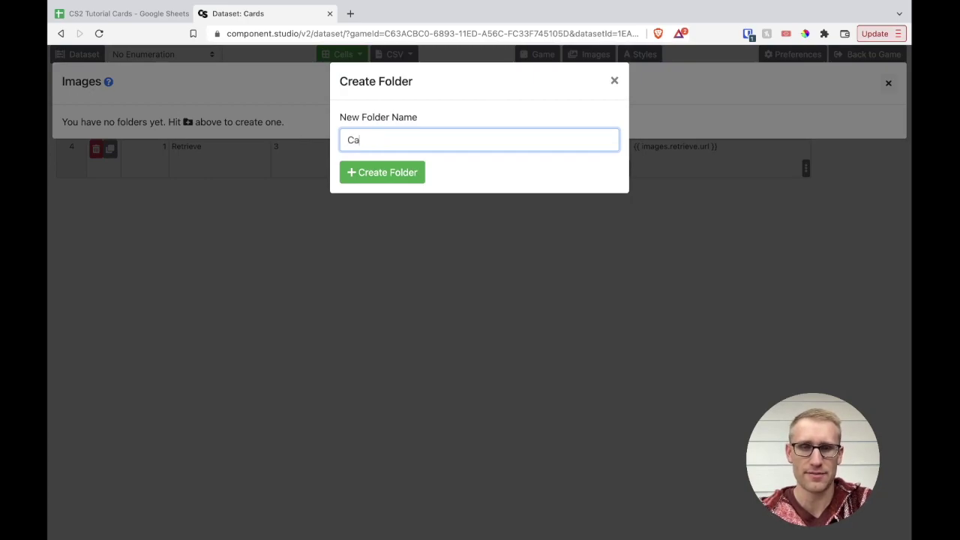
text(rd Images)
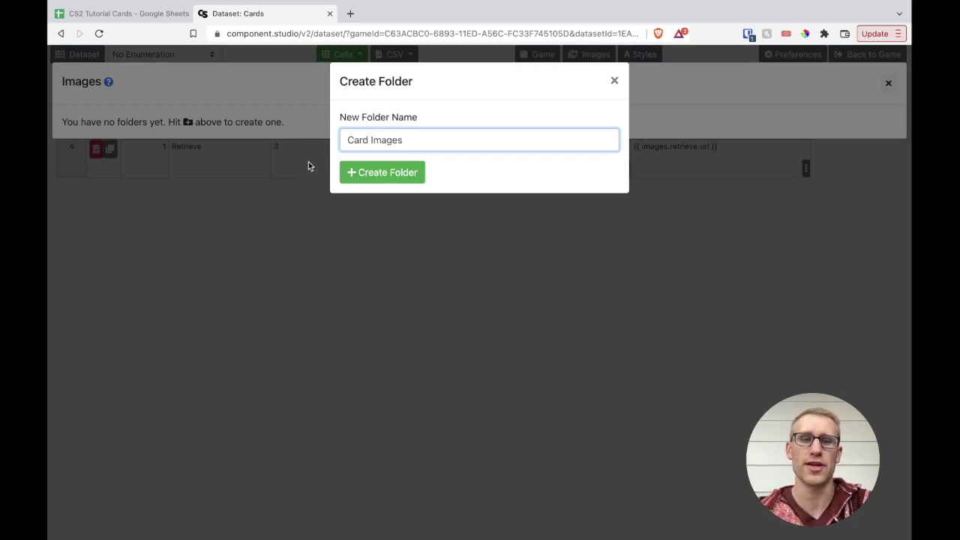
click(364, 171)
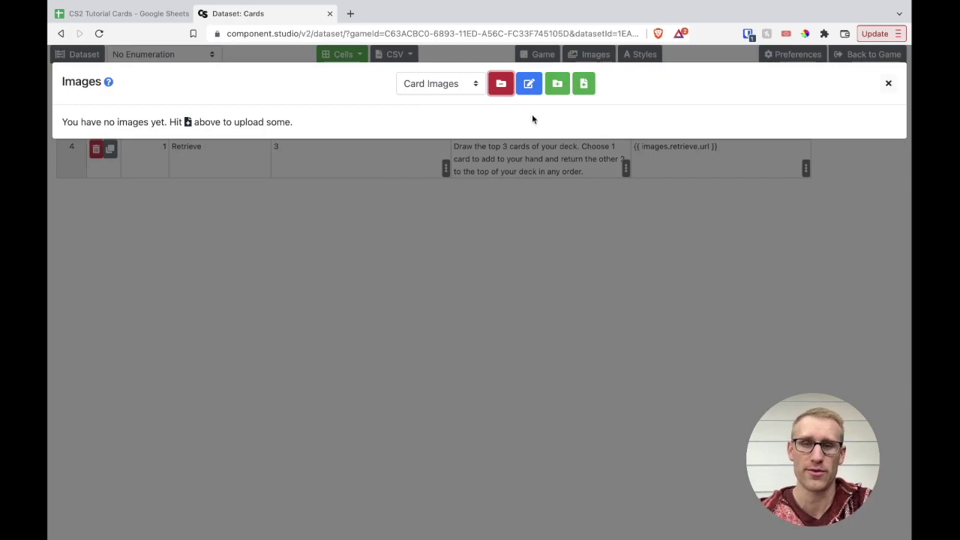
Upload potion.png, retrieve.png, shield.png and sword.png from the CS2 Images folder into Card Images
click(587, 86)
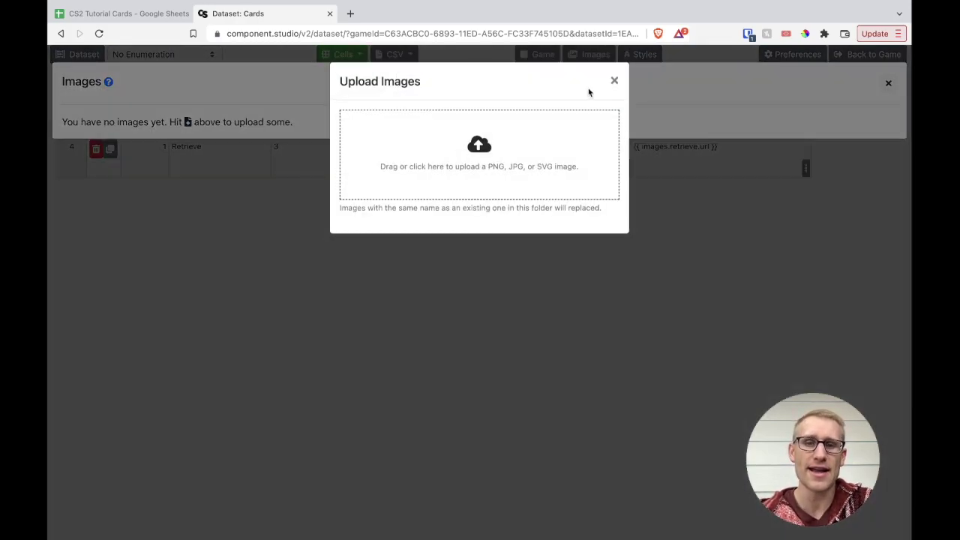
click(484, 168)
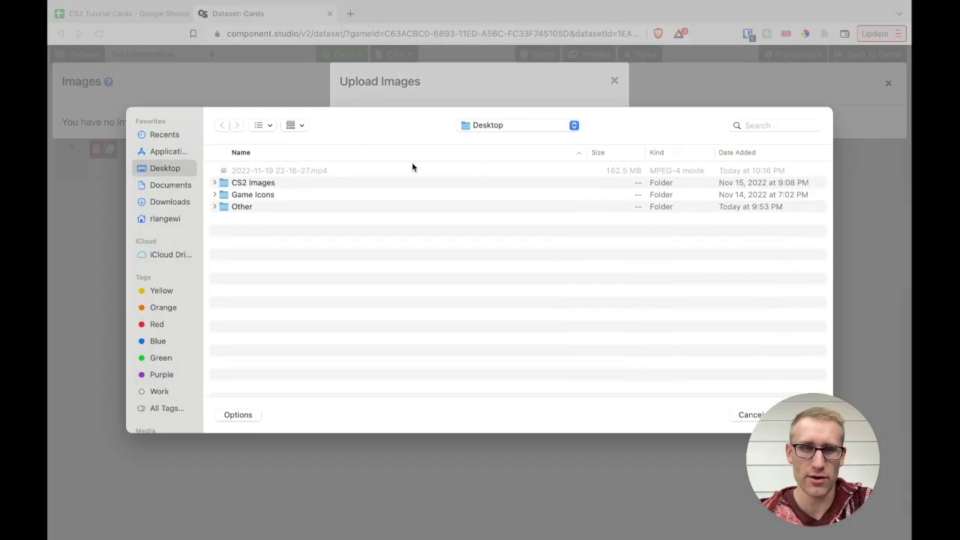
click(216, 184)
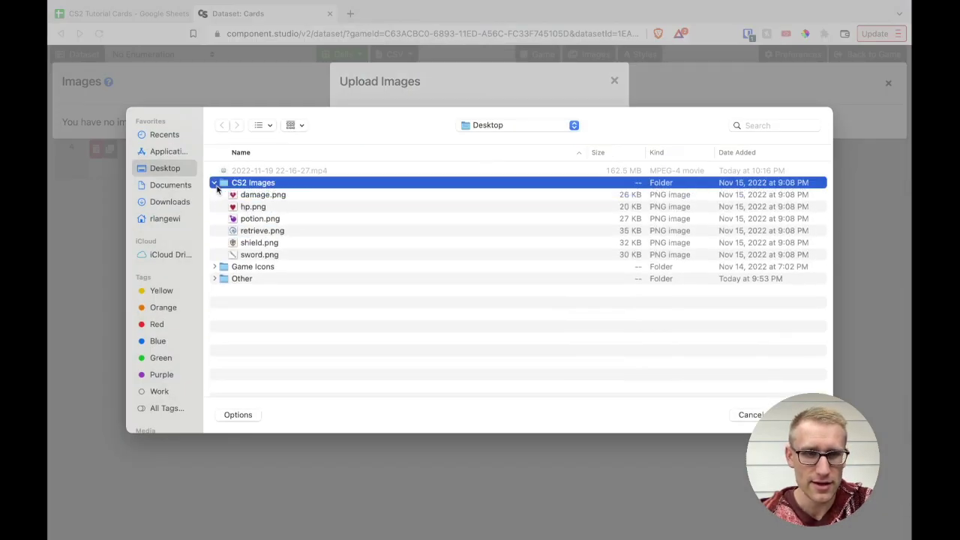
click(260, 219)
drag(259, 222, 260, 256)
click(797, 415)
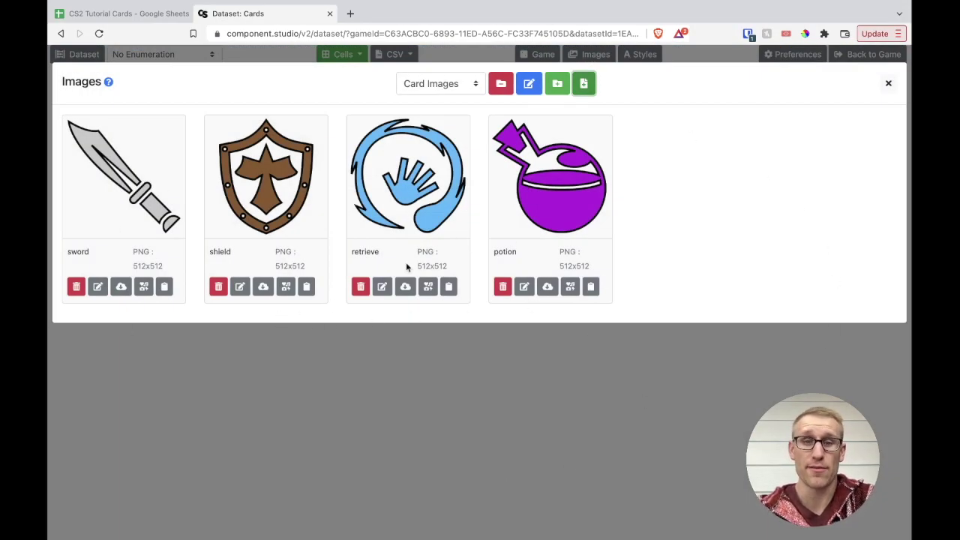
Copy the sword image's url reference from the Card Images folder and close the image library
click(476, 81)
click(675, 90)
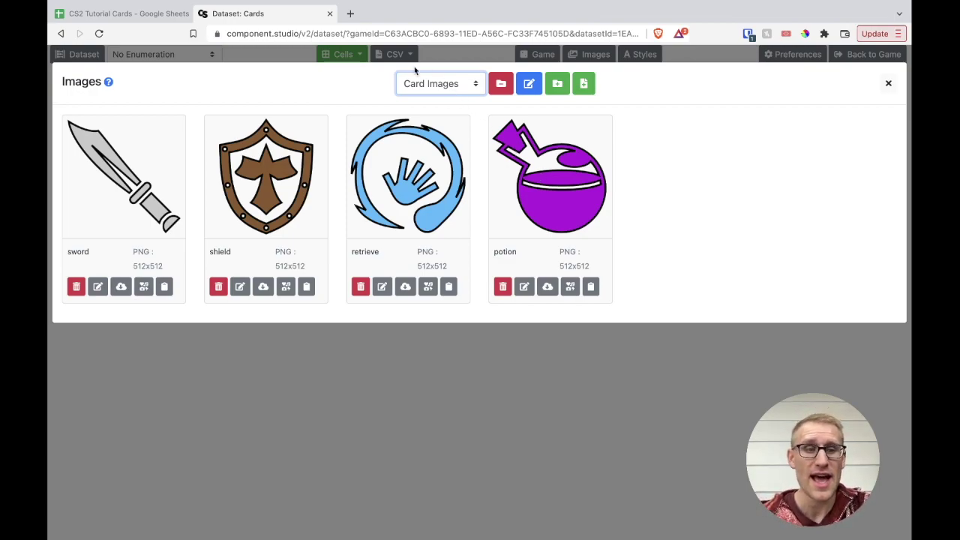
click(165, 288)
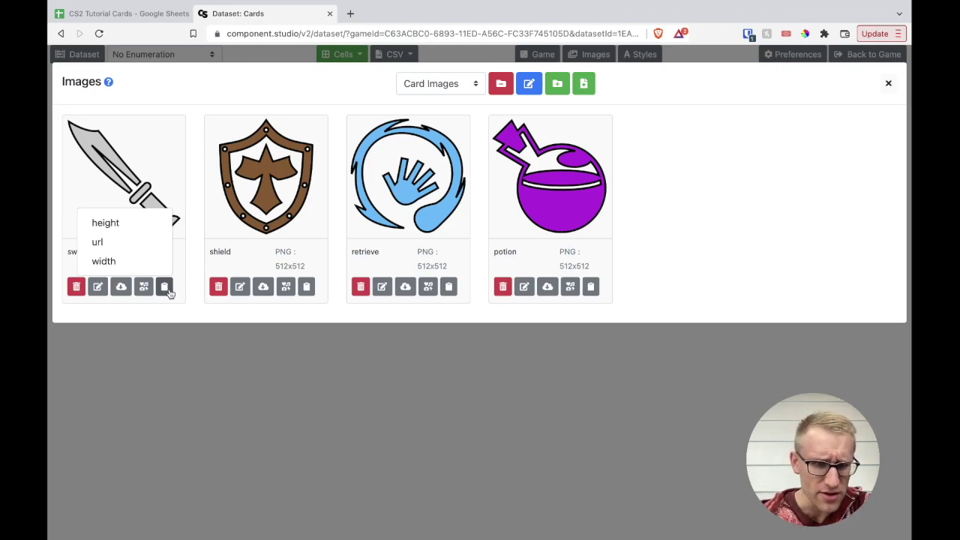
click(123, 243)
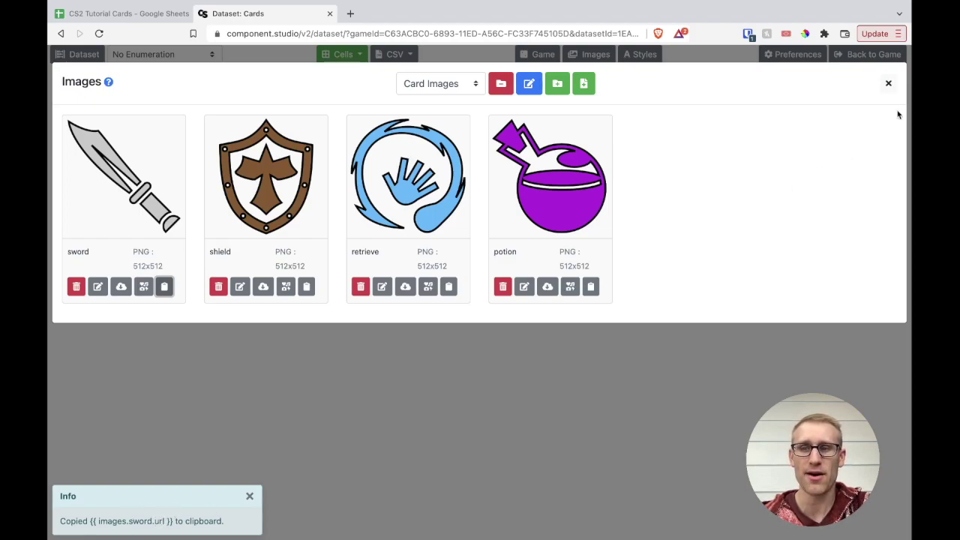
click(888, 84)
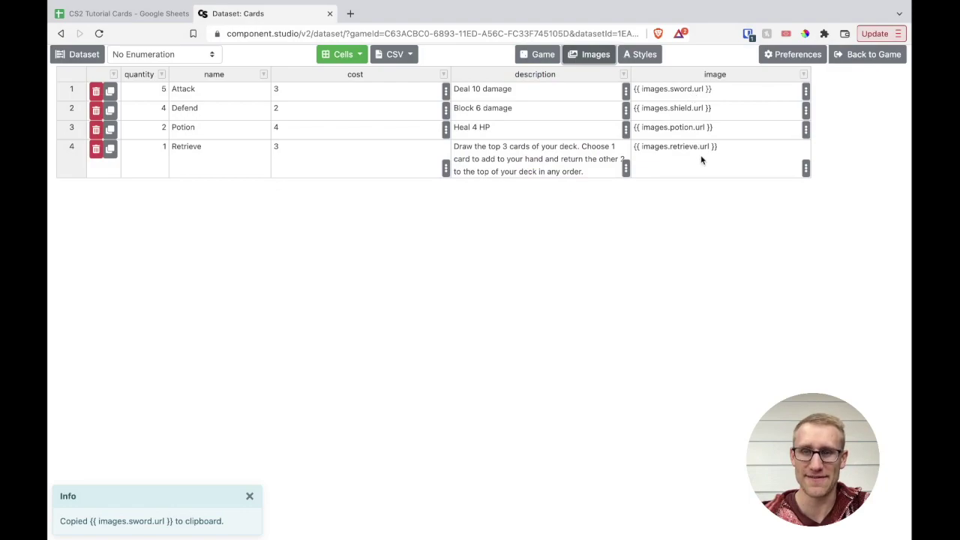
Check the Attack row's image cell against the copied sword image reference
double_click(709, 90)
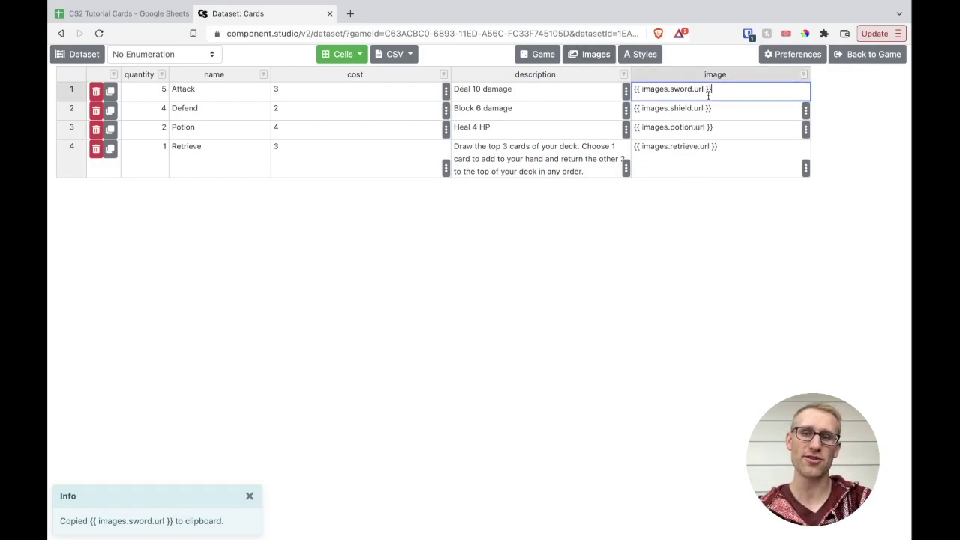
drag(708, 88, 638, 89)
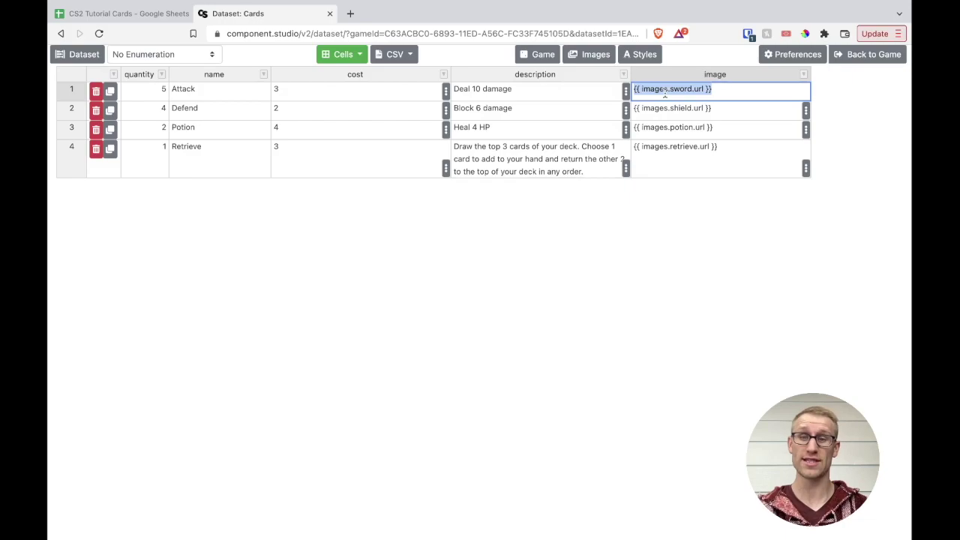
click(703, 198)
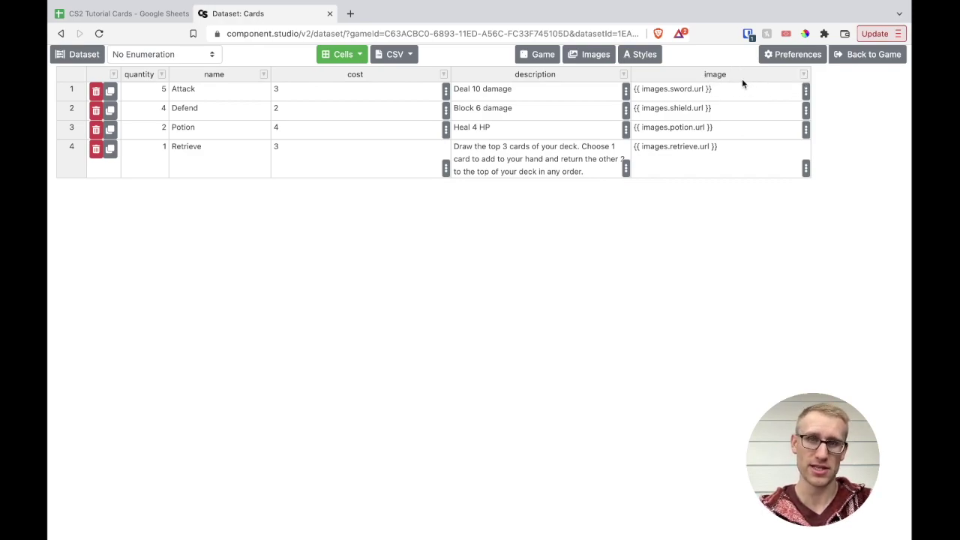
click(721, 91)
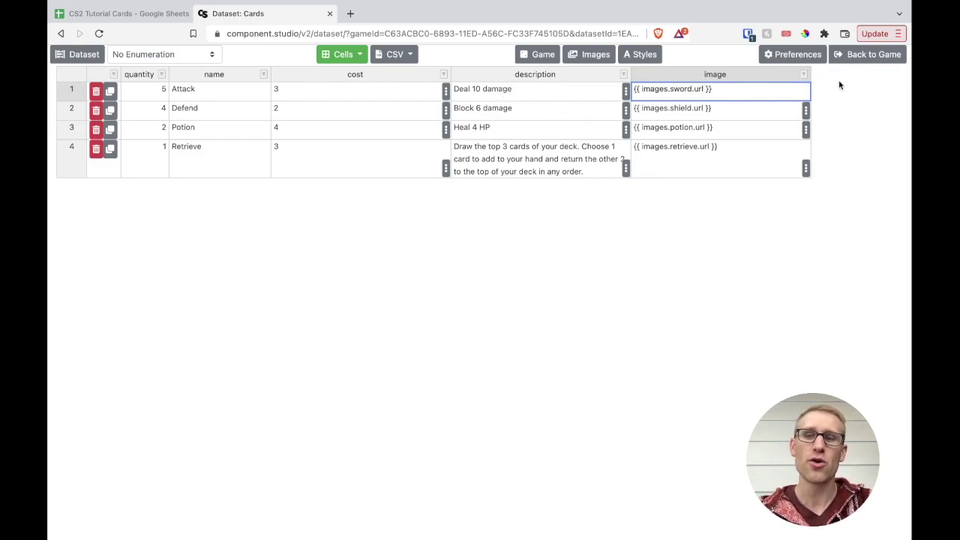
Change the image column's type to Image URL and save it
click(805, 78)
click(803, 76)
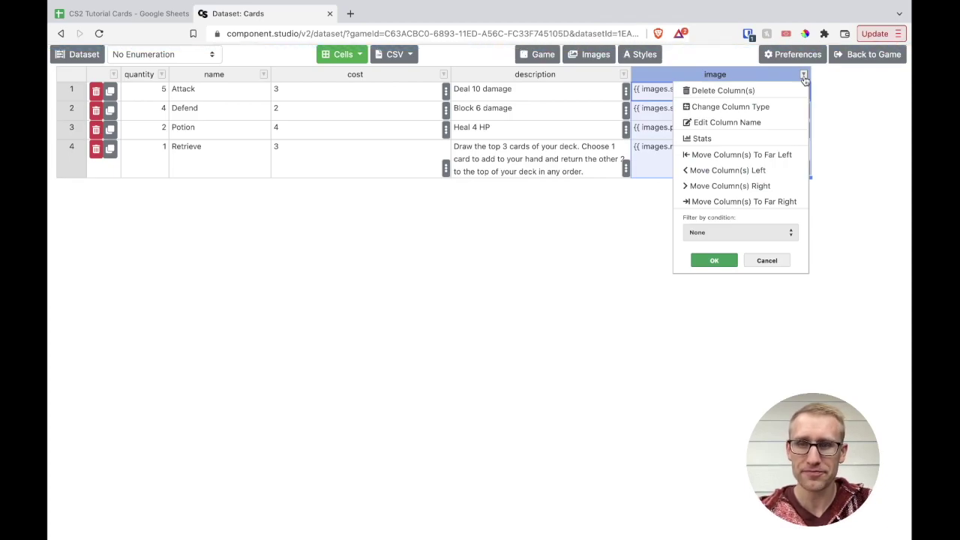
click(774, 108)
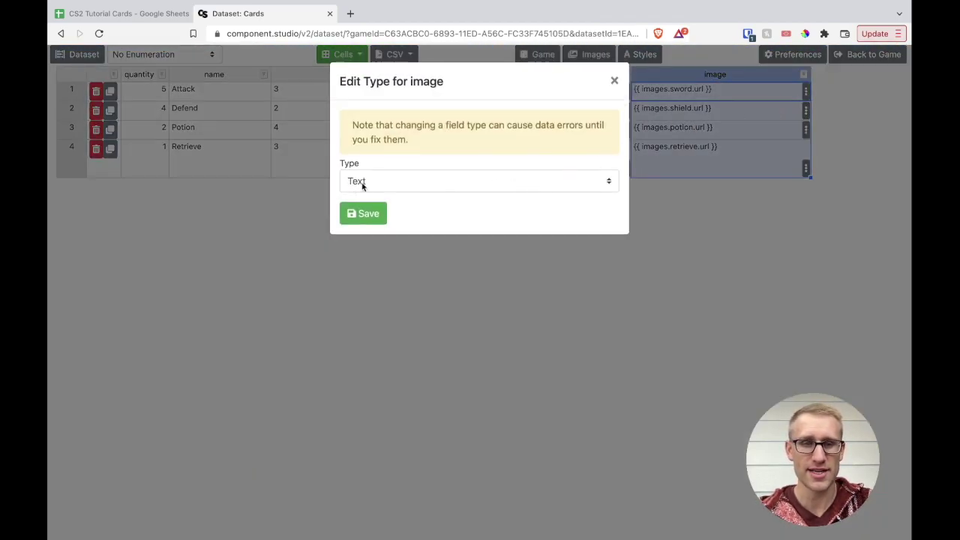
click(357, 183)
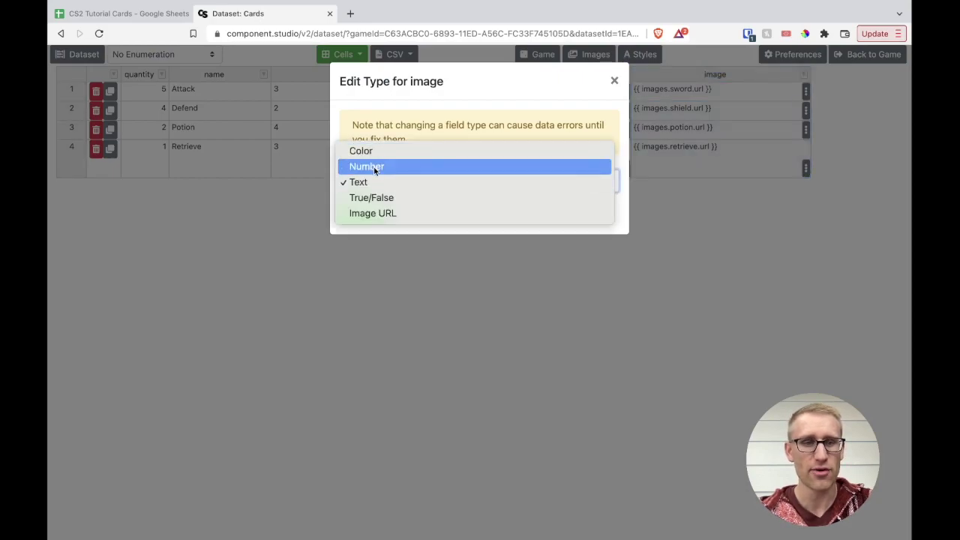
click(389, 214)
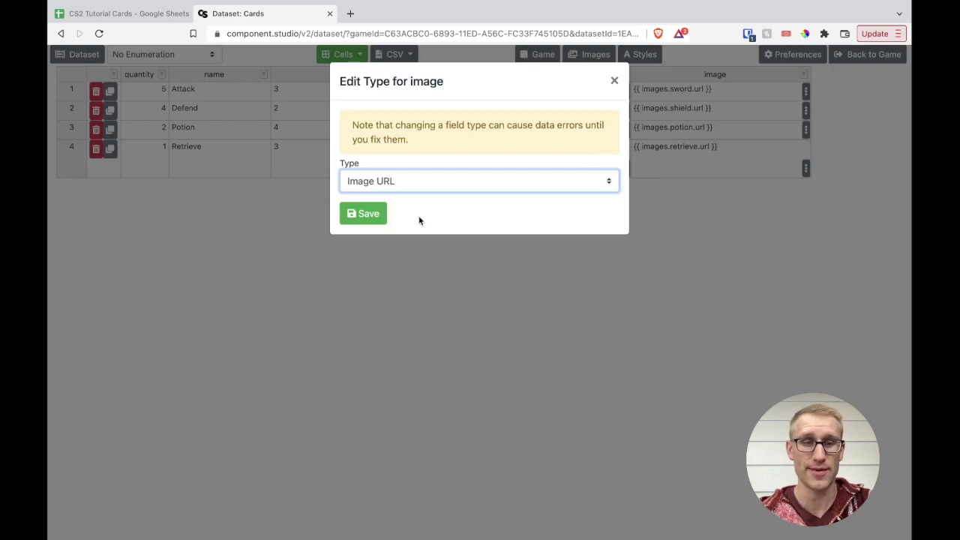
click(377, 215)
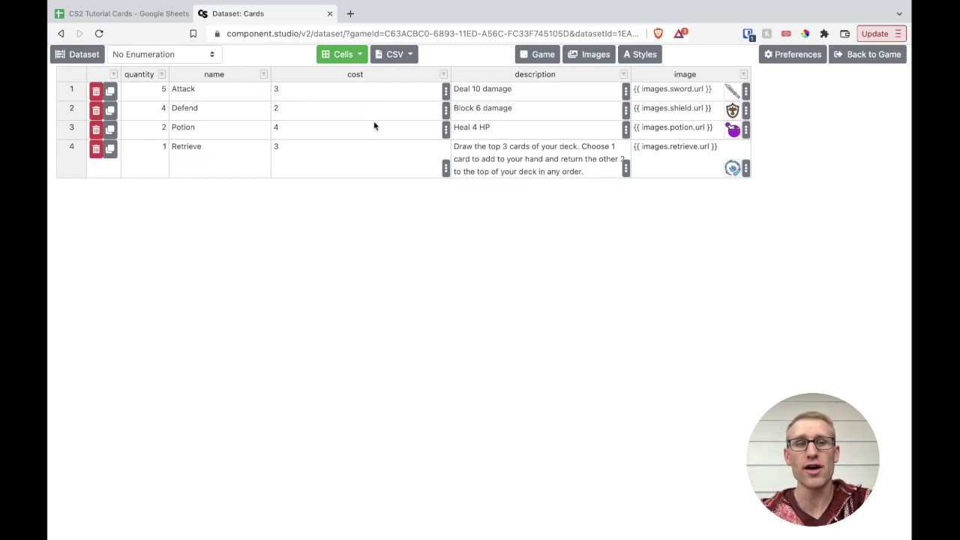
Examine the sword image reference in the Attack row's image cell, leaving the text as is
click(637, 89)
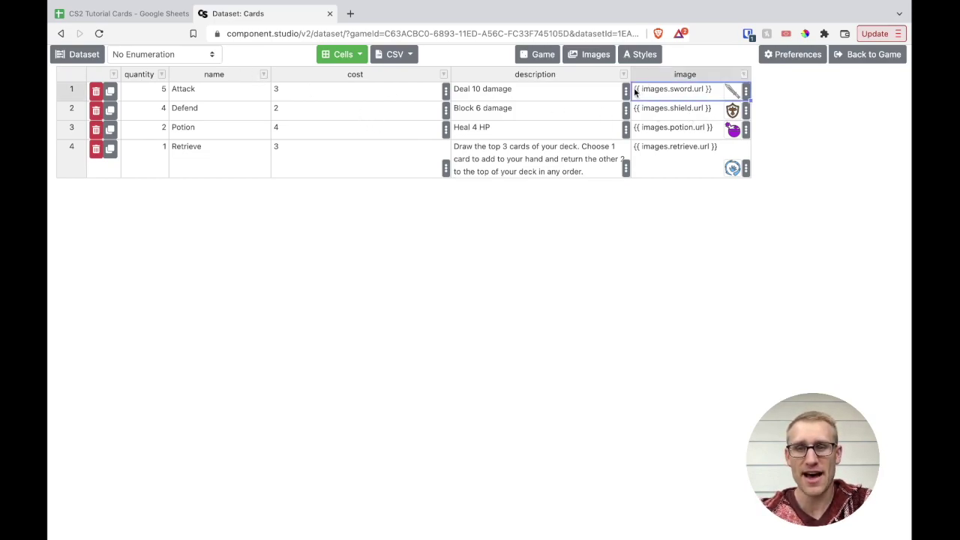
double_click(634, 88)
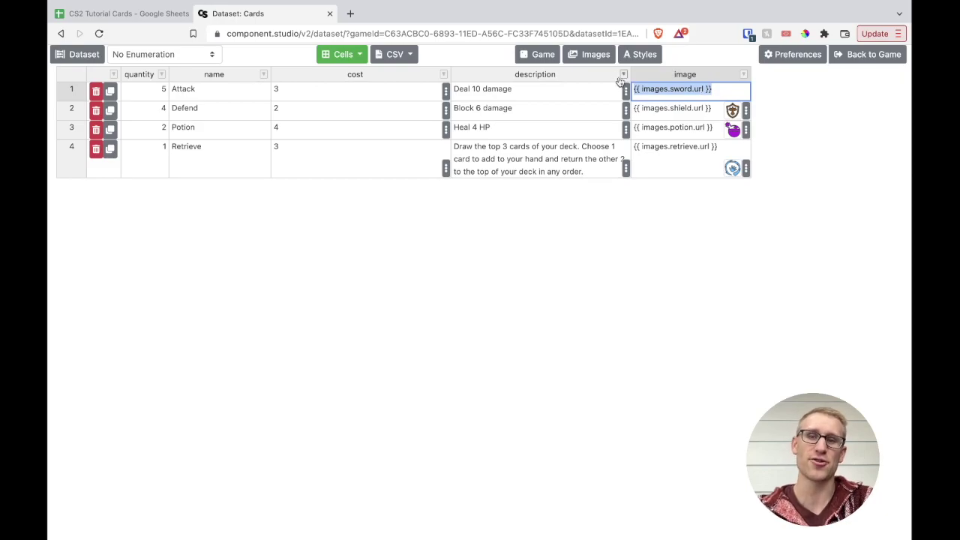
double_click(679, 90)
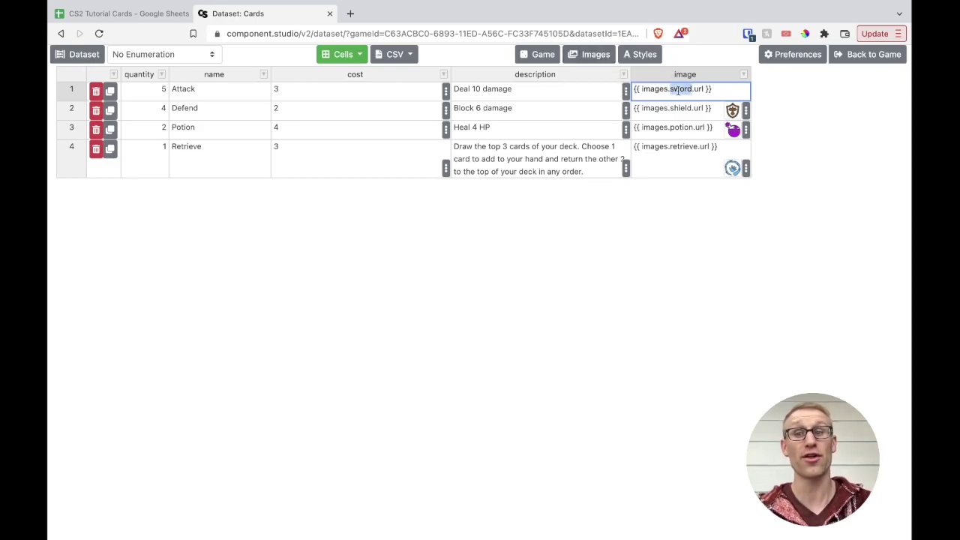
click(724, 207)
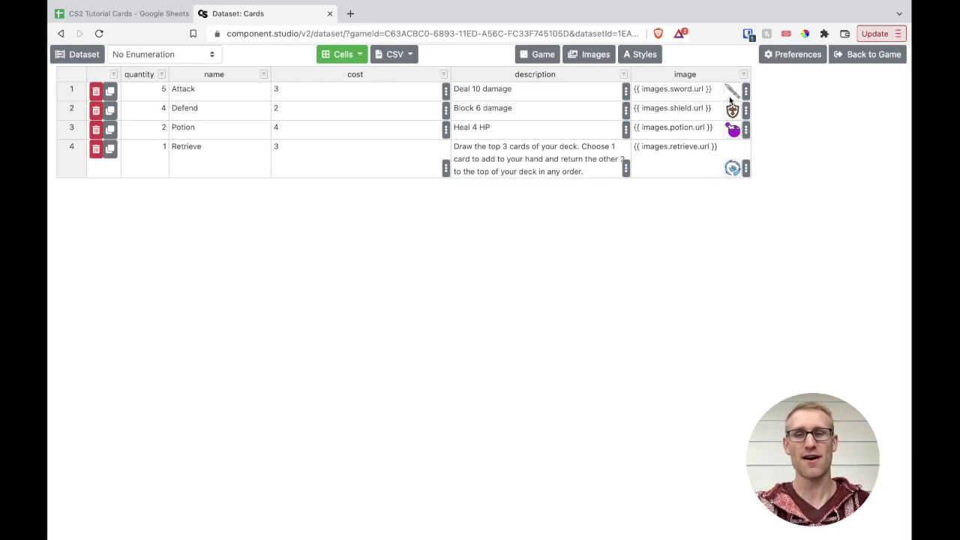
click(673, 91)
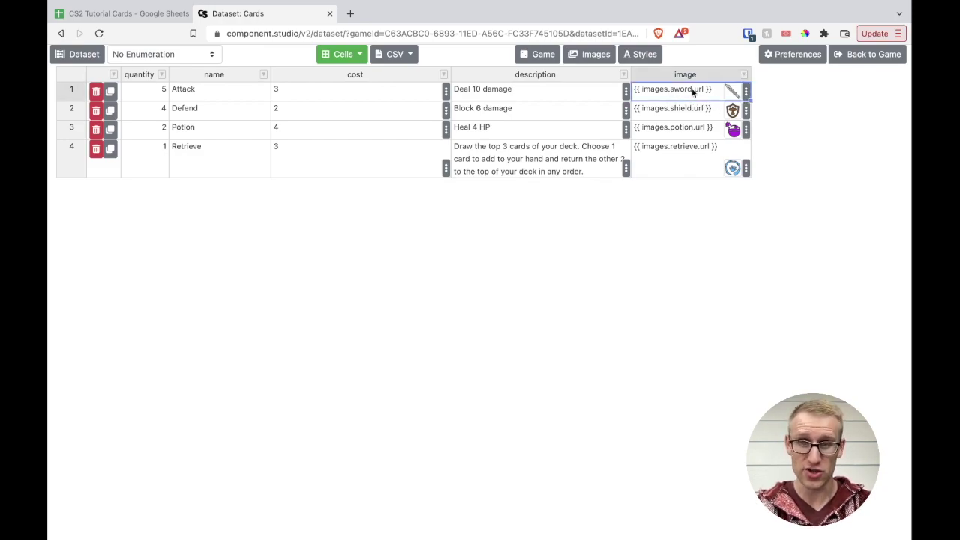
double_click(645, 90)
drag(643, 89, 705, 90)
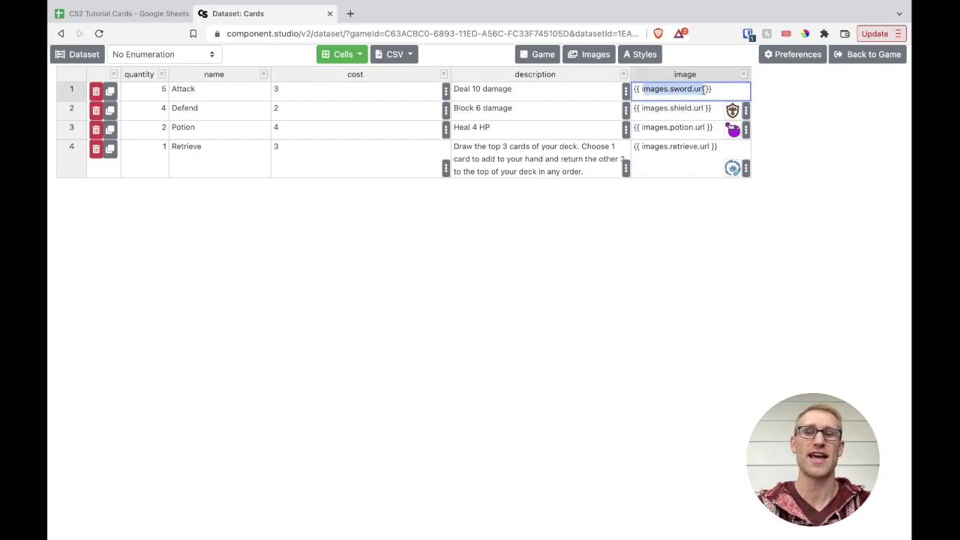
click(673, 282)
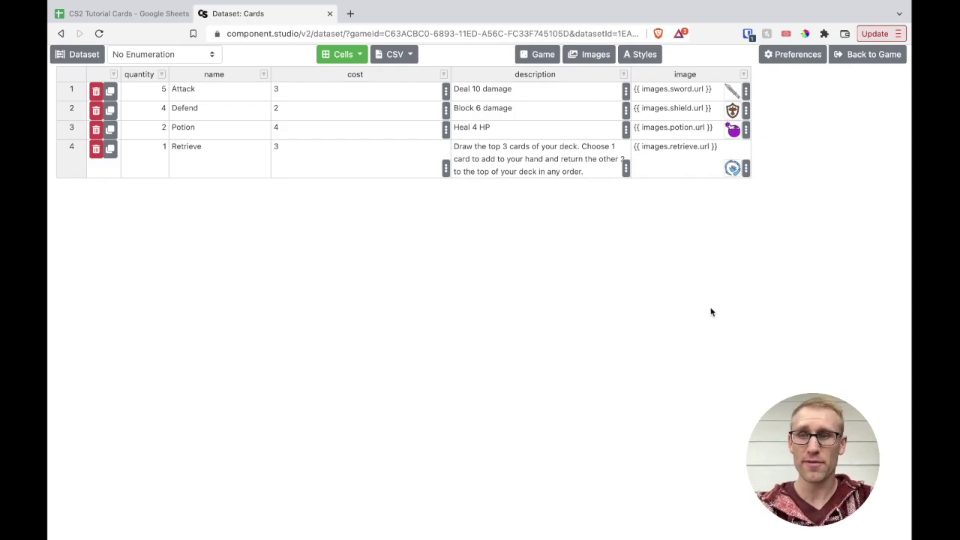
Return to the game, start a new design and name it Card
click(867, 58)
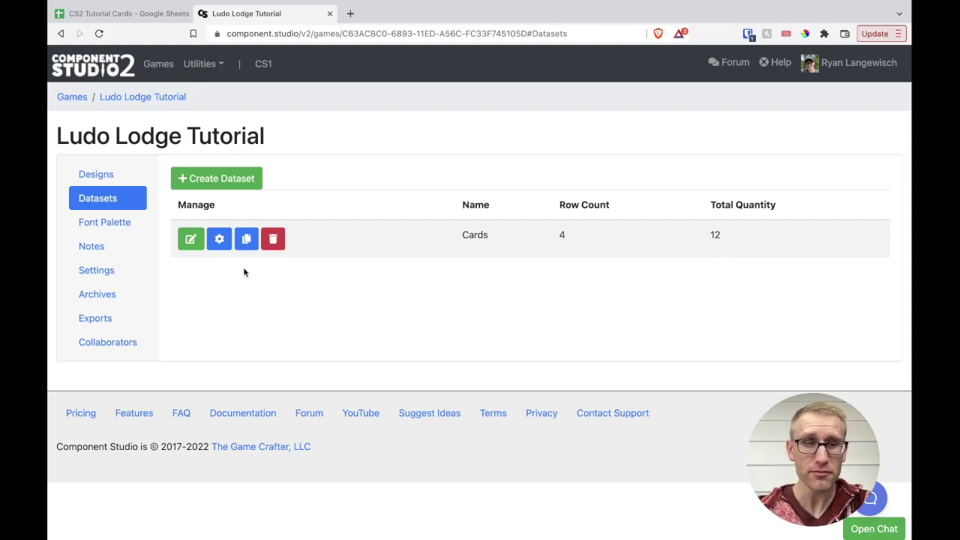
click(105, 177)
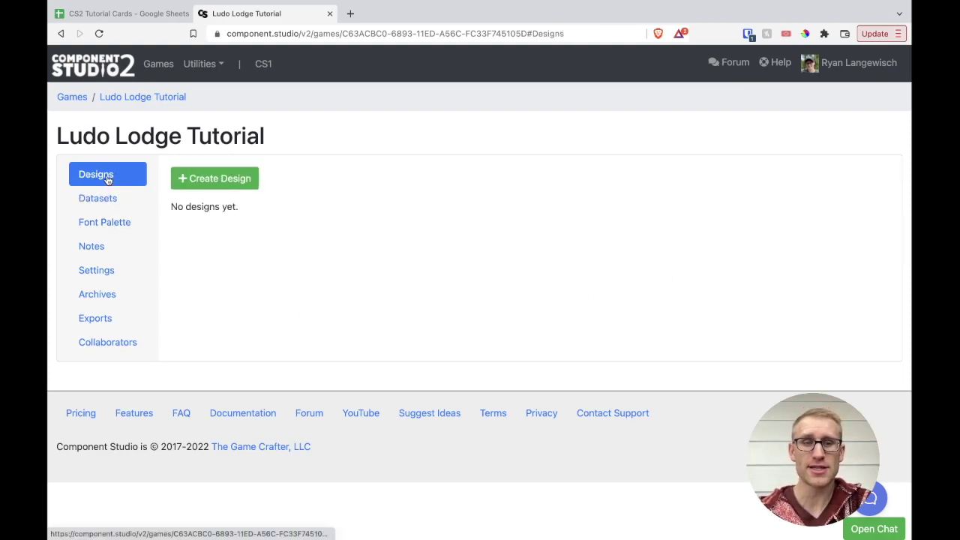
click(221, 177)
click(356, 140)
key(ctrl+a)
text(Card)
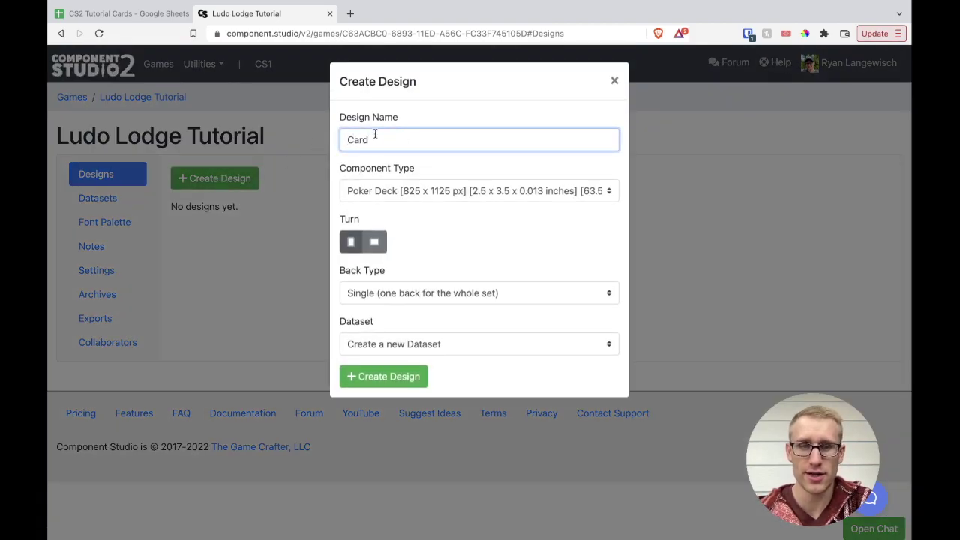
Set the new design's component type to Poker Deck [825 x 1125 px] in portrait orientation
click(452, 192)
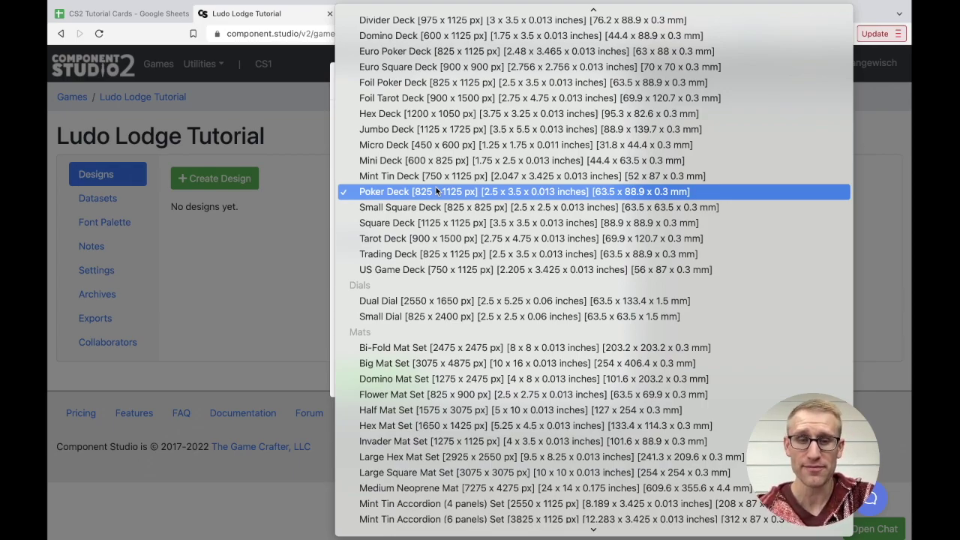
scroll(436, 191, up, 10)
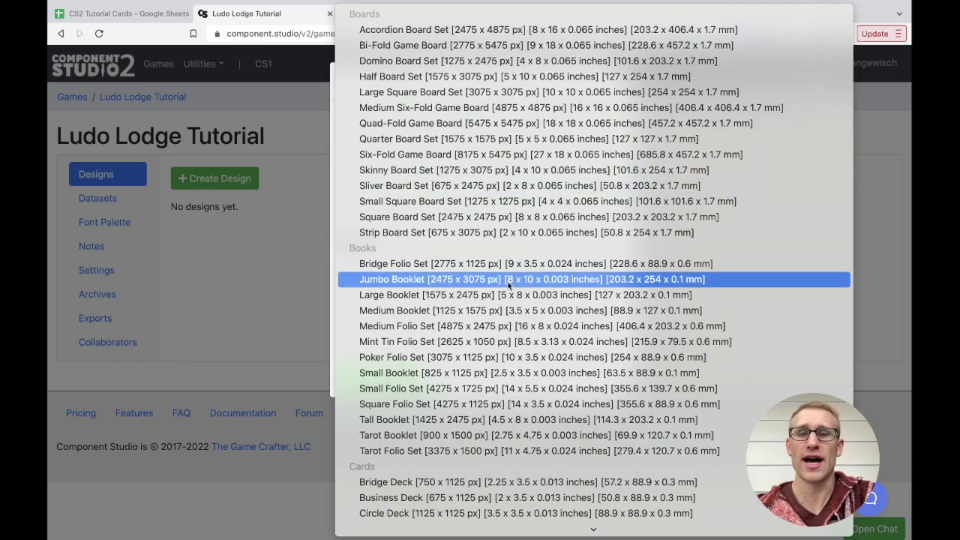
scroll(473, 274, down, 10)
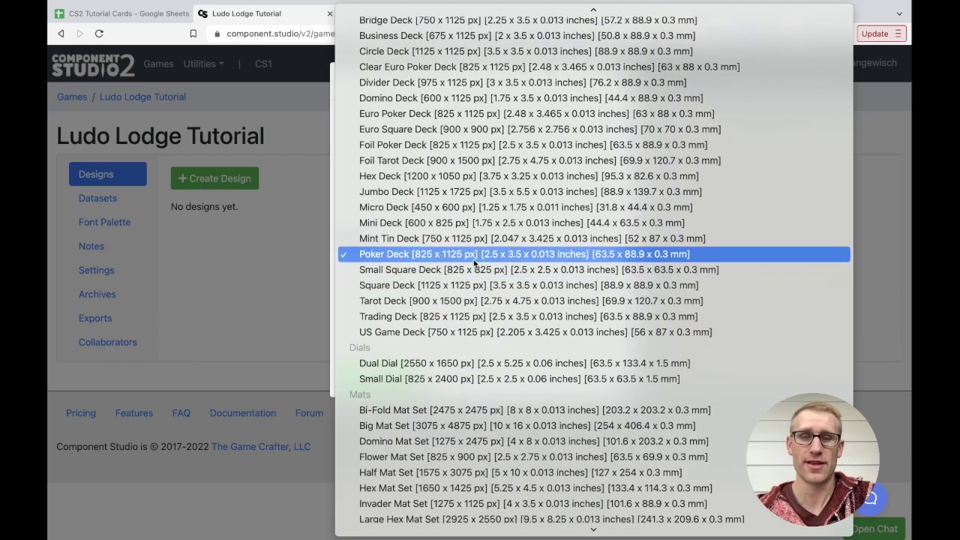
click(473, 255)
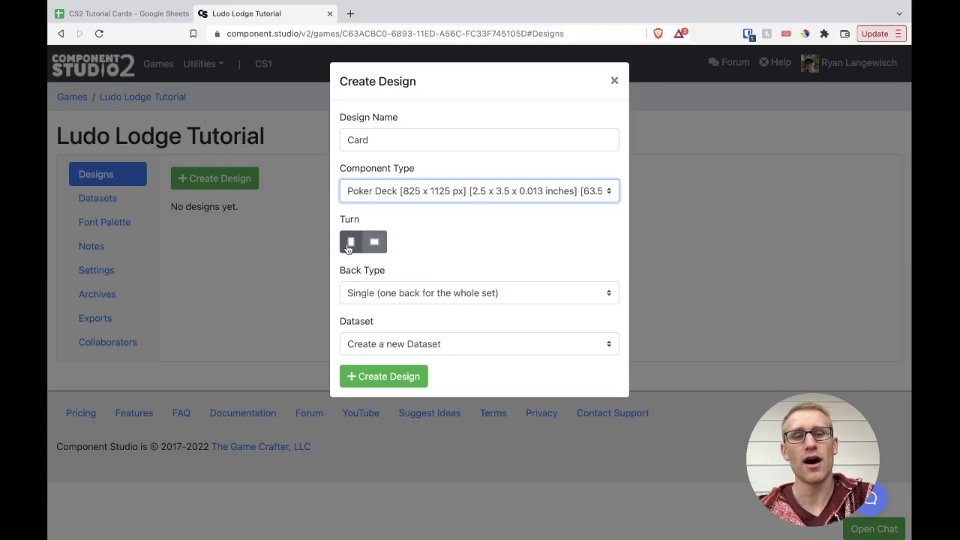
click(378, 247)
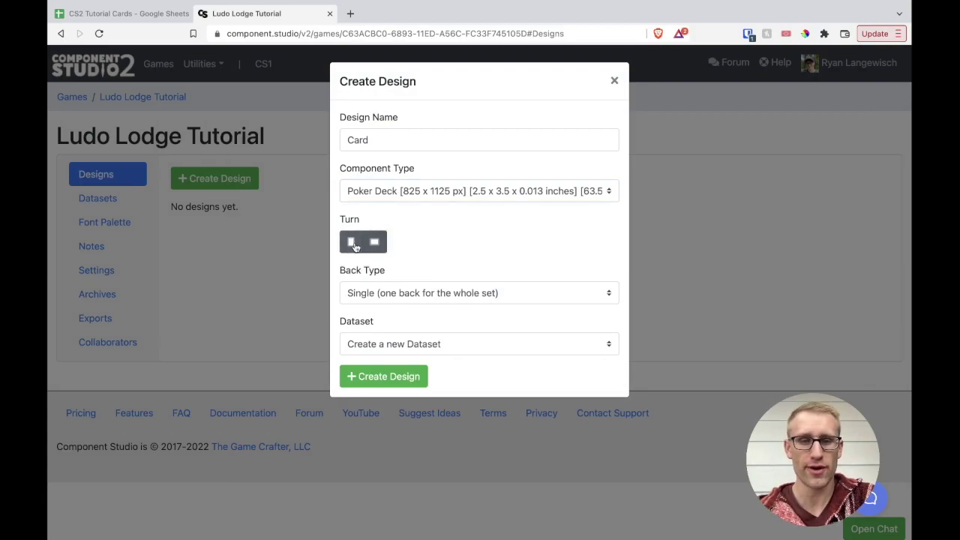
click(353, 243)
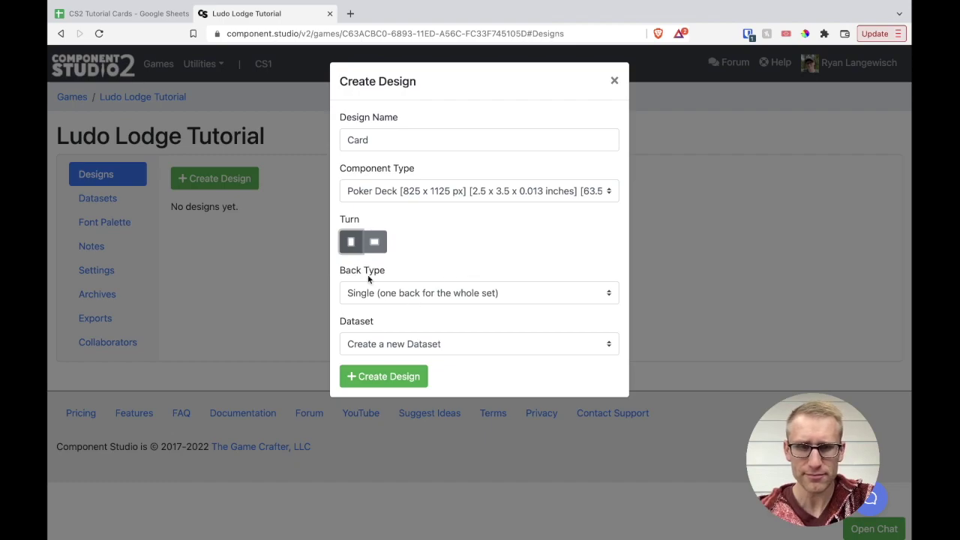
Create the Card design with a single back for the whole set and the existing Cards dataset
drag(345, 272, 382, 272)
click(415, 297)
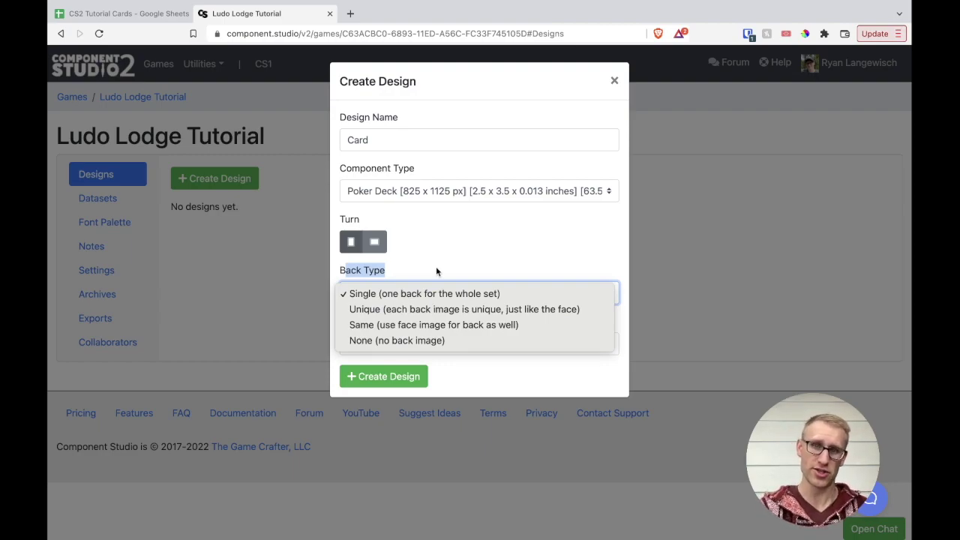
click(437, 272)
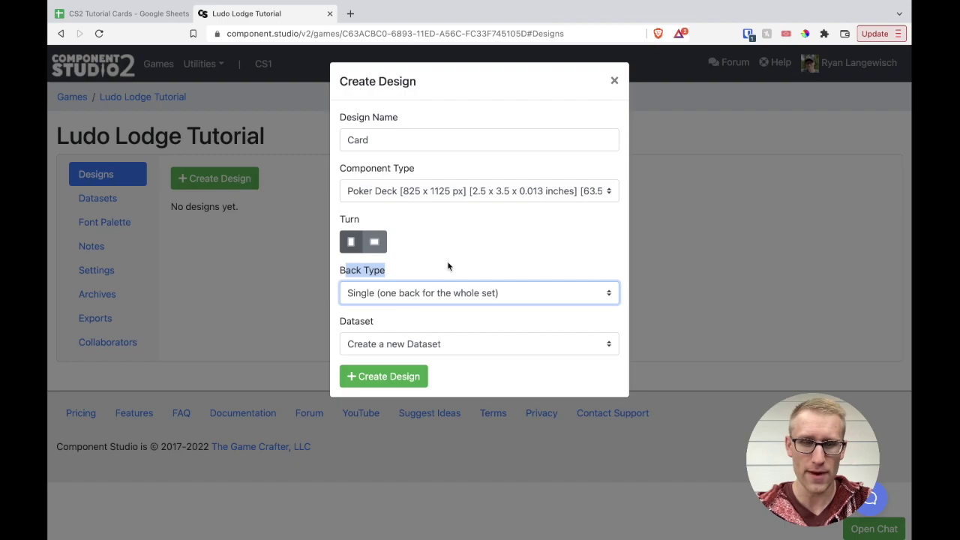
click(453, 338)
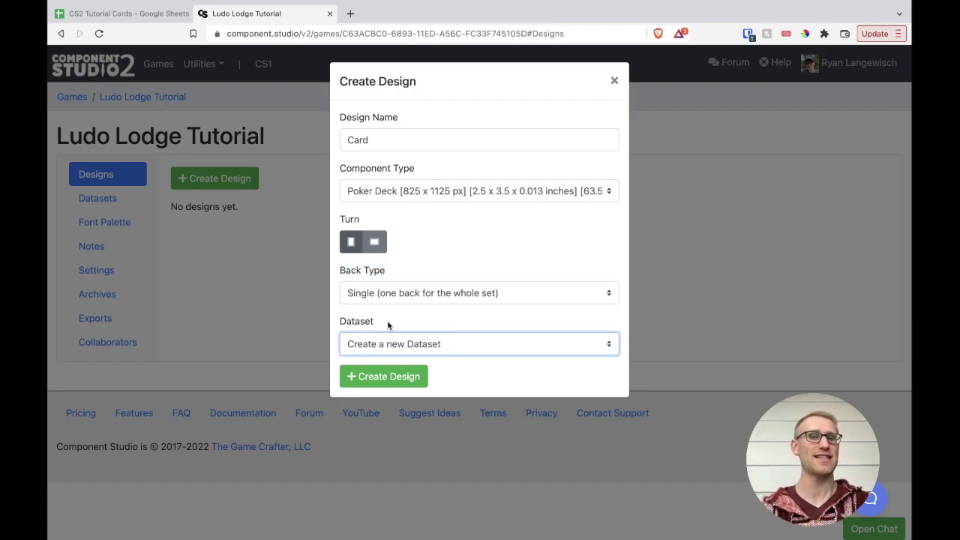
click(431, 346)
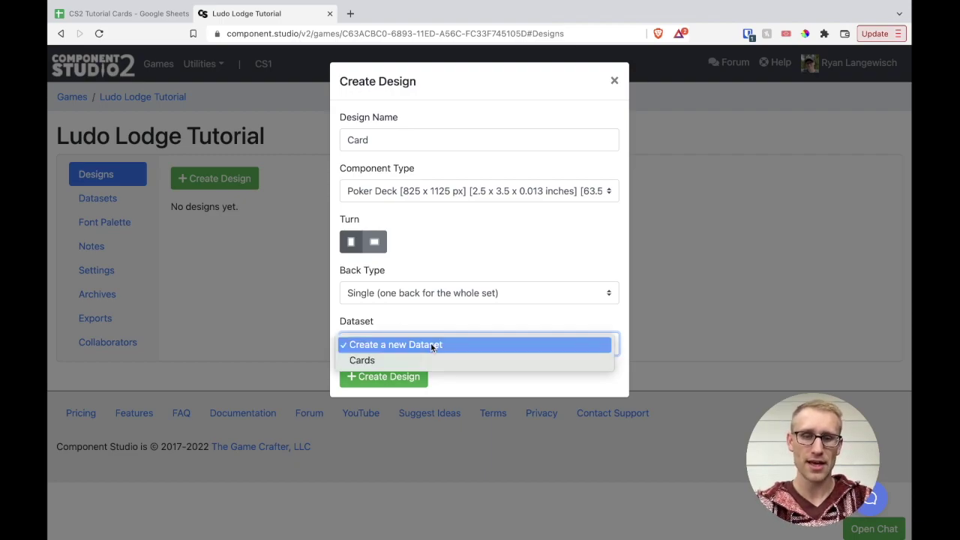
click(420, 358)
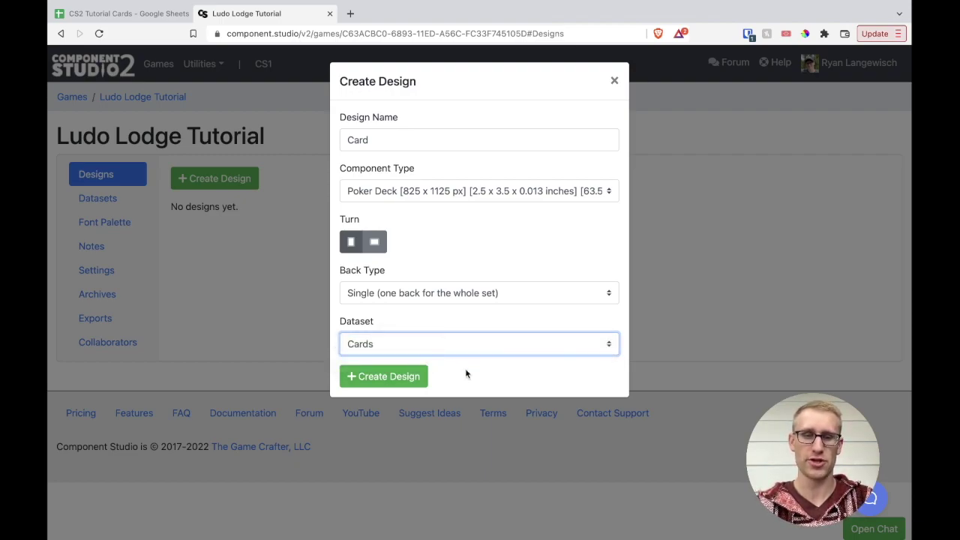
click(411, 375)
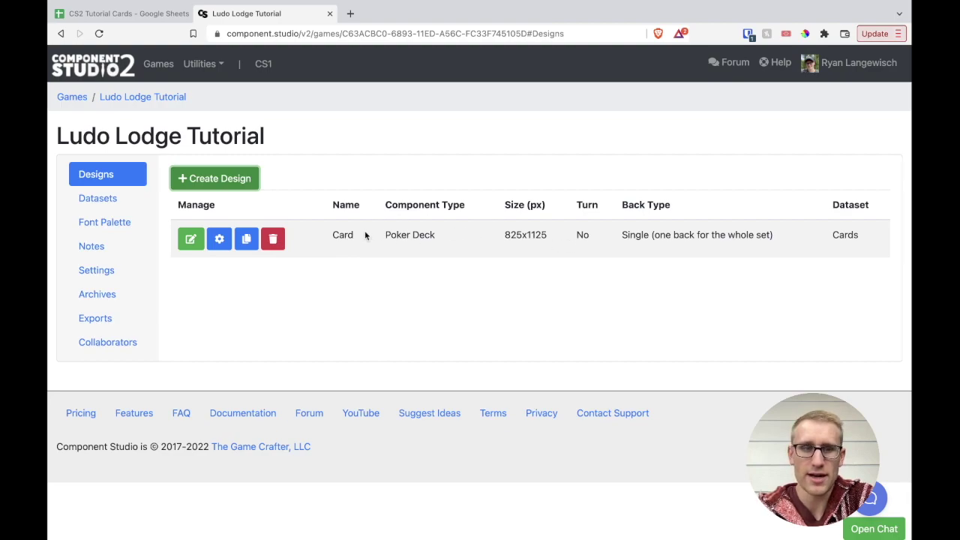
Open the Card design for editing and set its display zoom to 50%
click(190, 239)
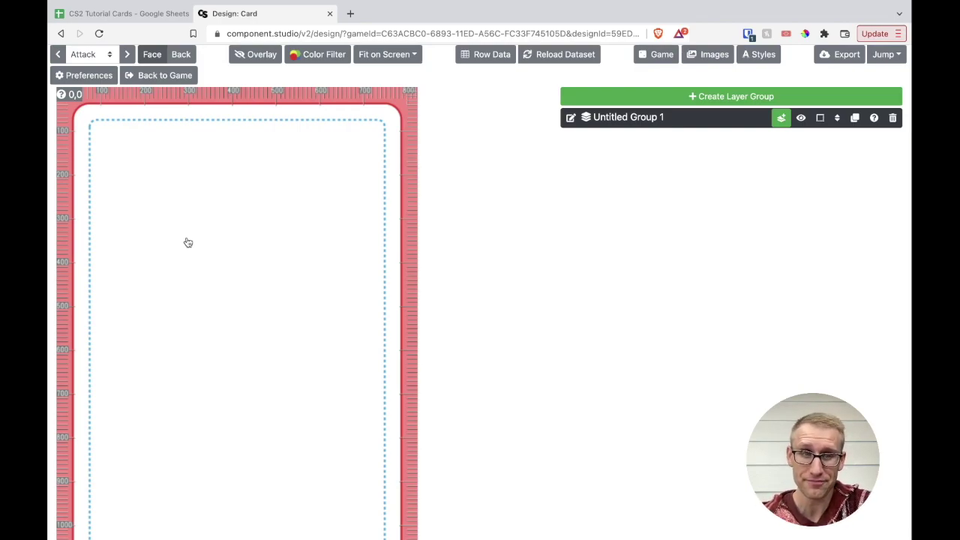
click(387, 56)
click(411, 165)
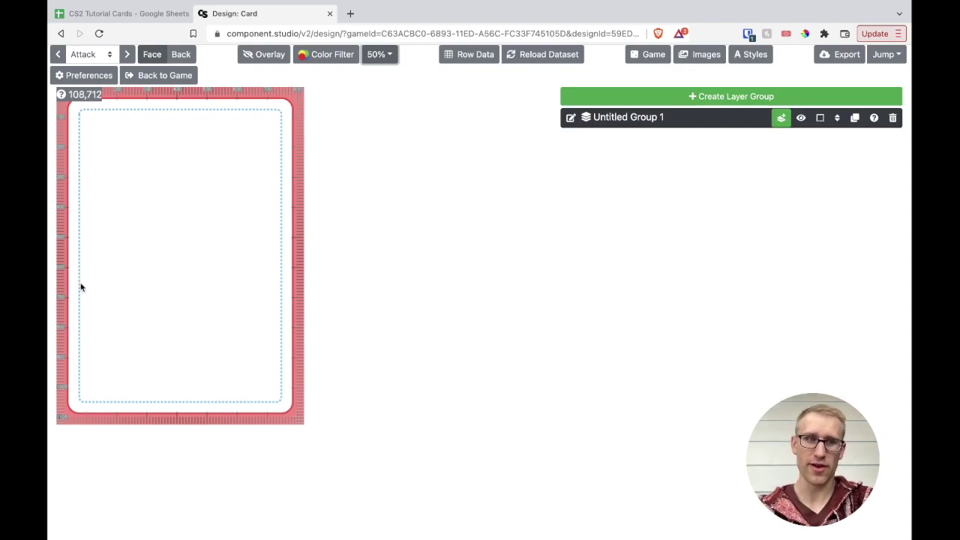
Preview the design with the Defend and Potion cards, and return to the Attack card
click(113, 56)
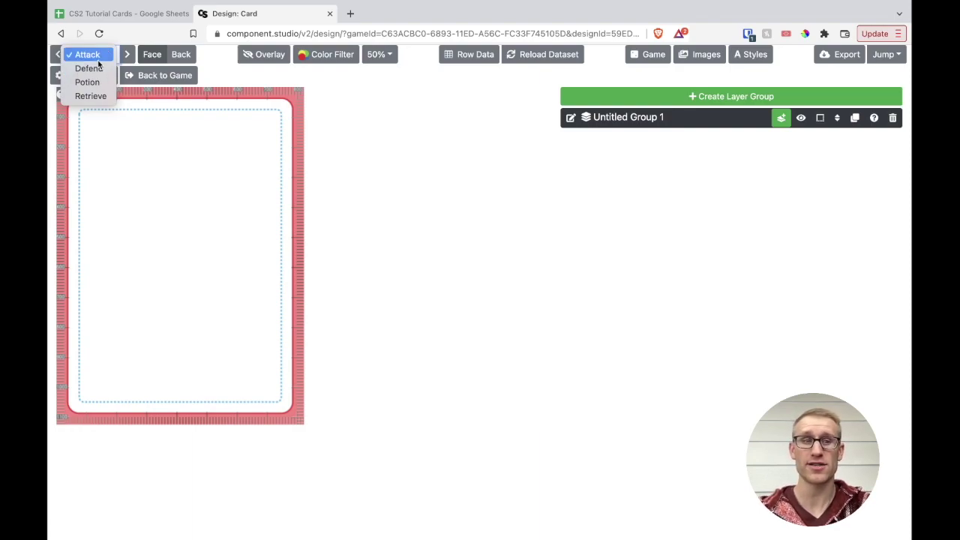
click(102, 67)
click(102, 63)
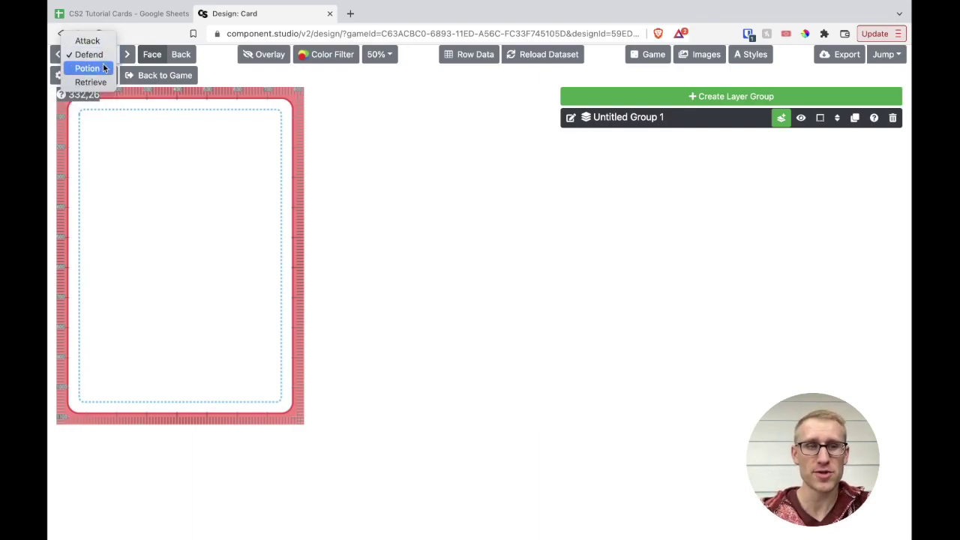
click(104, 69)
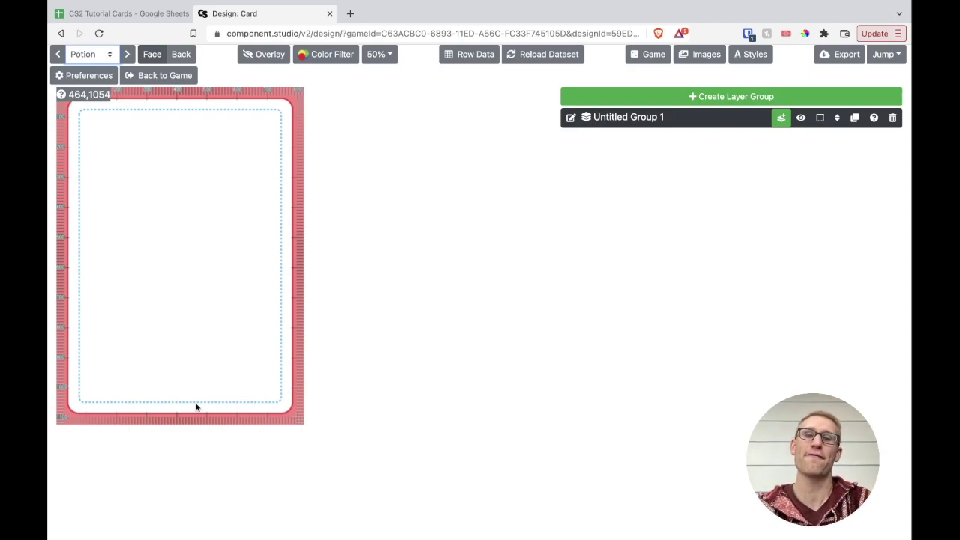
click(110, 56)
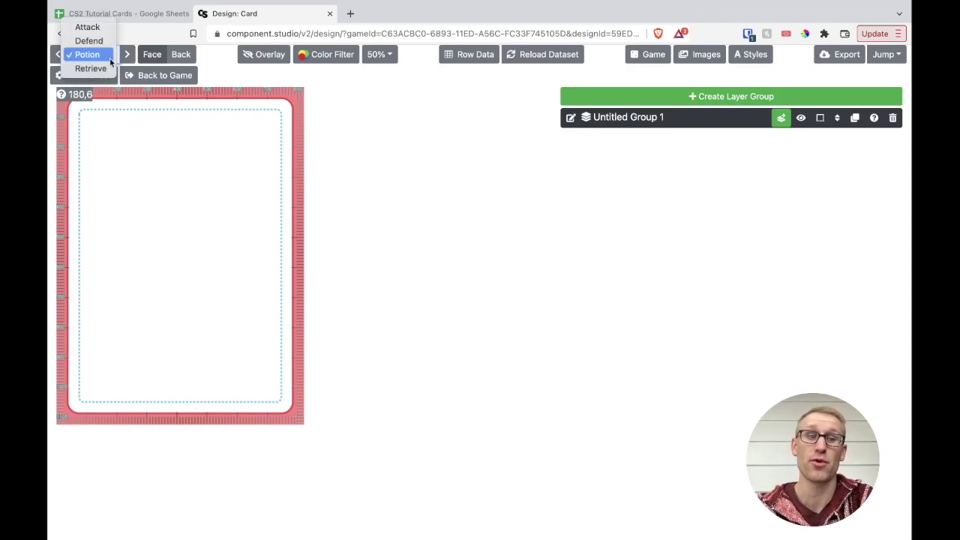
click(102, 26)
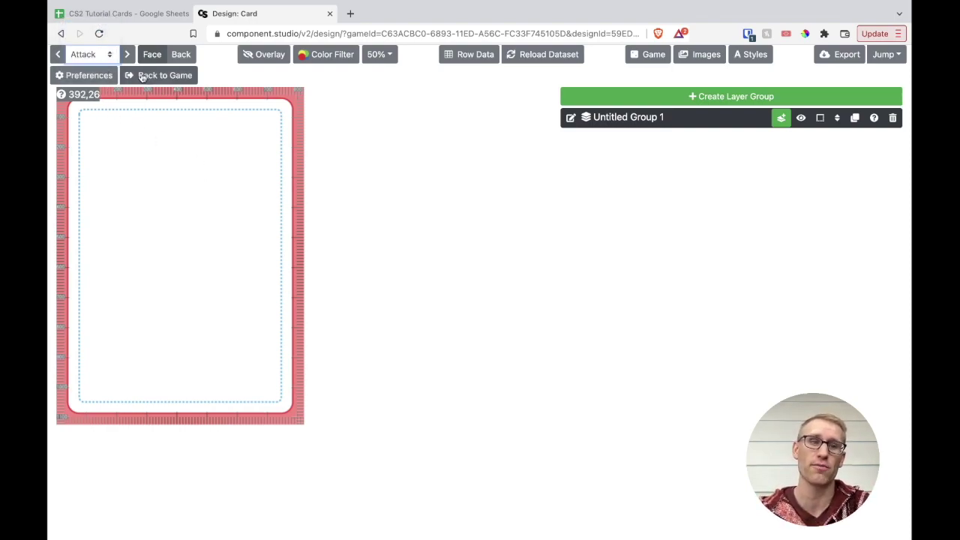
View the back and the face of the Attack card in turn, ending on the face
click(181, 54)
click(151, 54)
click(183, 56)
click(152, 55)
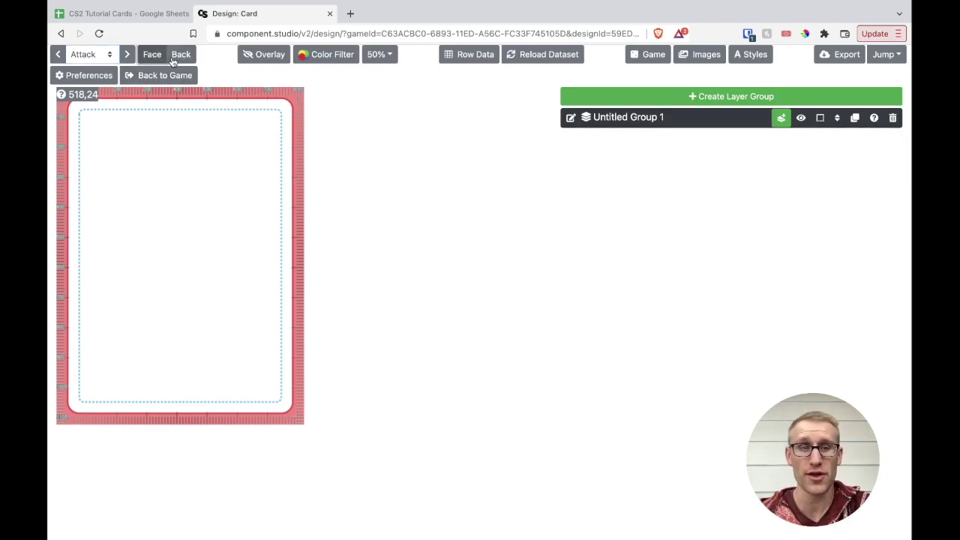
Look at the back of the Attack card, return to its face, and hide and show the overlay again
click(181, 55)
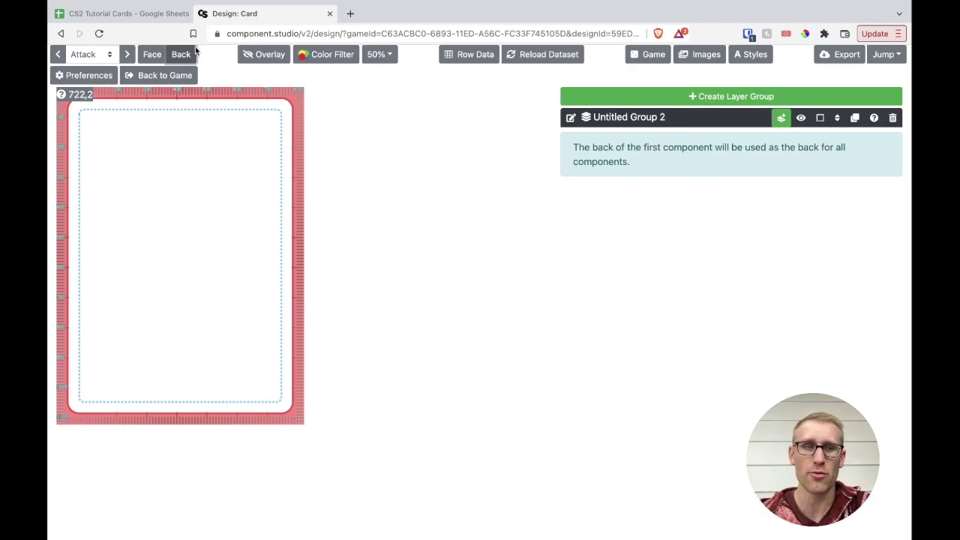
click(153, 57)
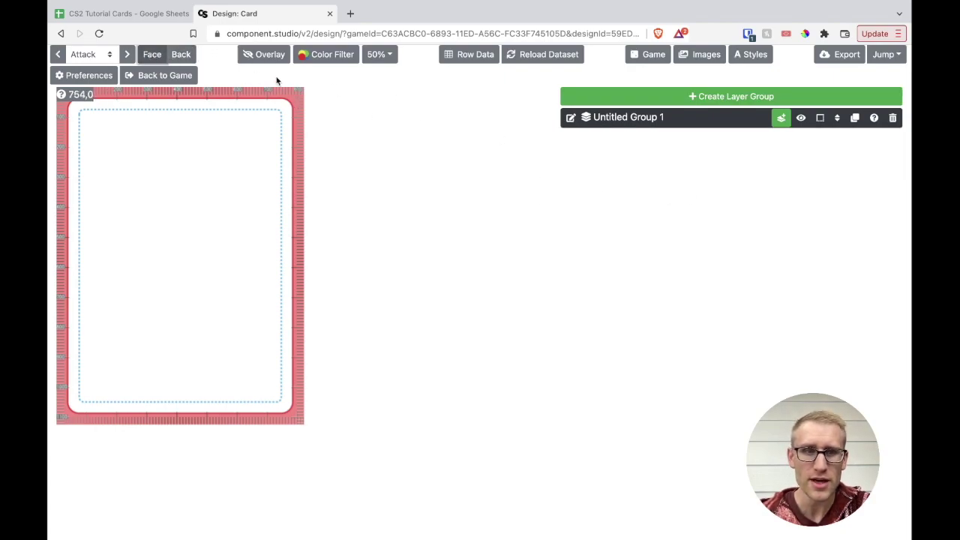
click(268, 54)
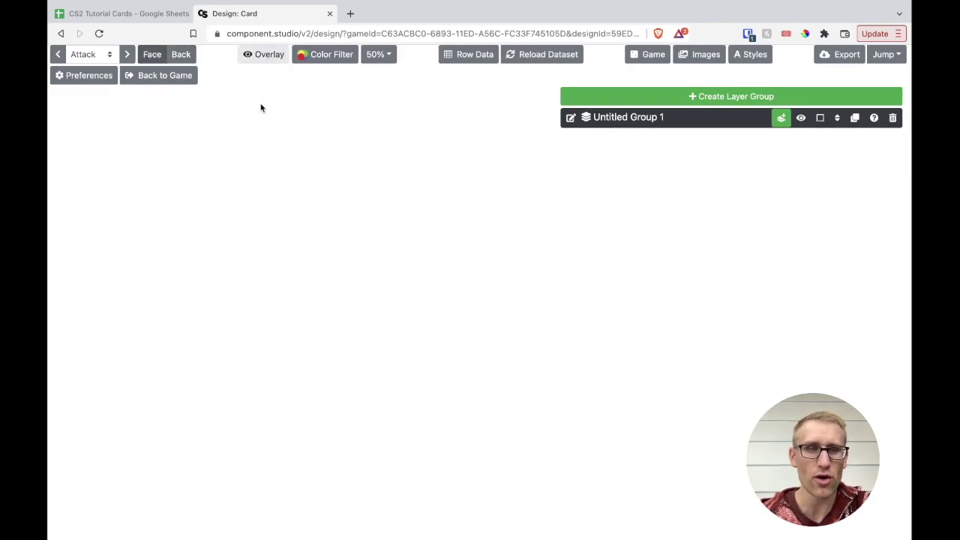
click(264, 57)
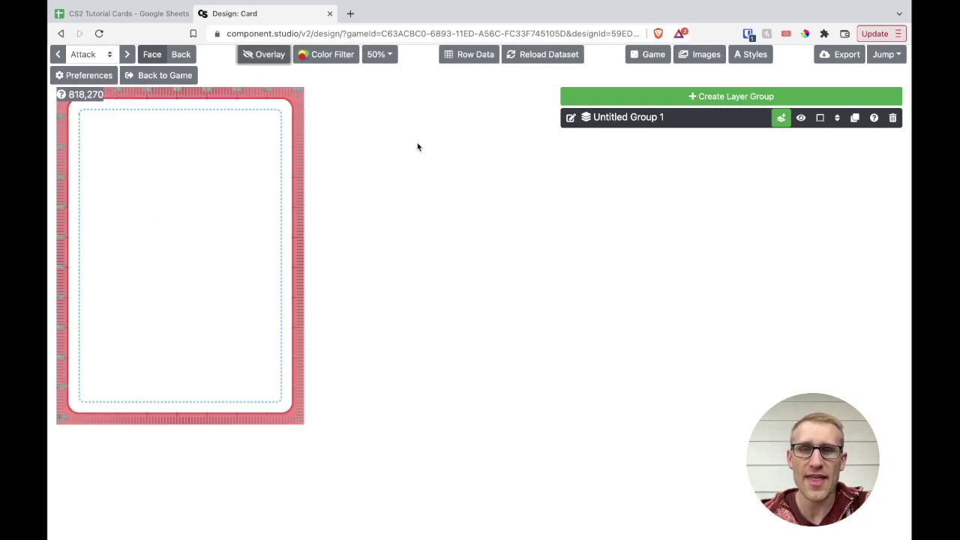
Try a quantity of 6 in the Attack card's row data, restore it to 5, and close the row data
click(468, 60)
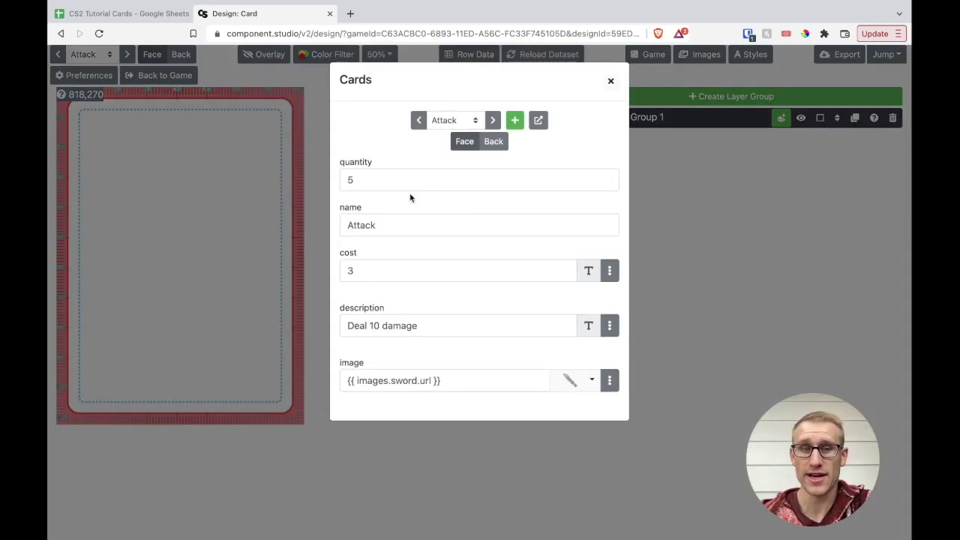
drag(365, 180, 338, 186)
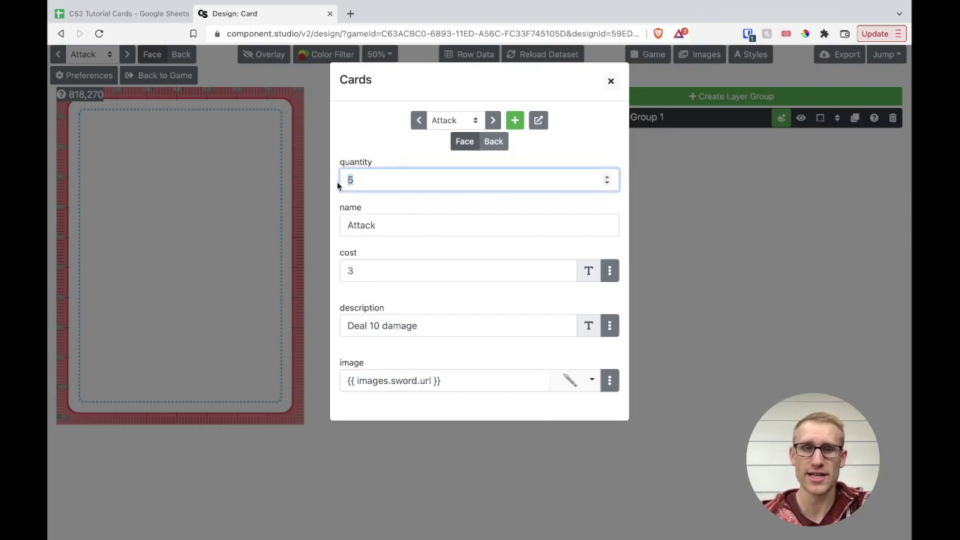
text(6)
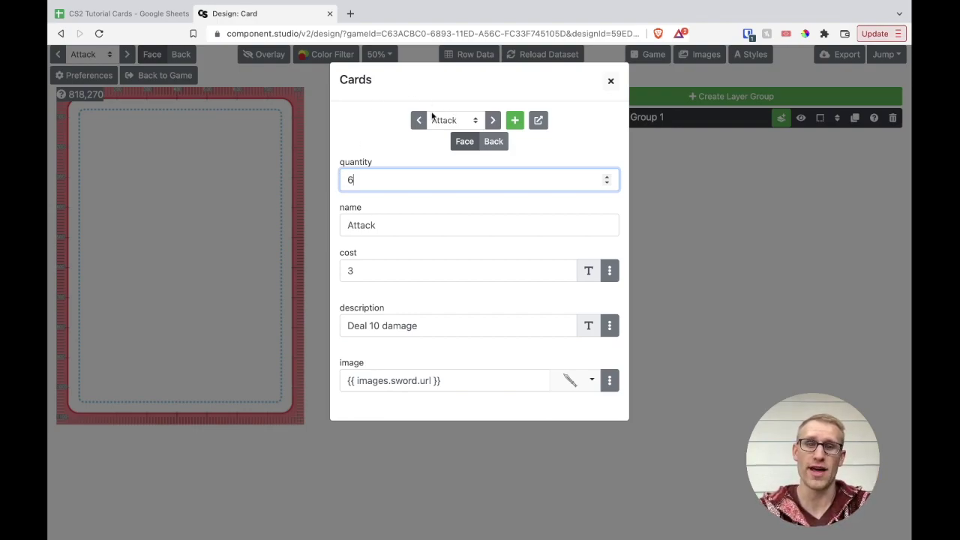
key(BackSpace)
text(5)
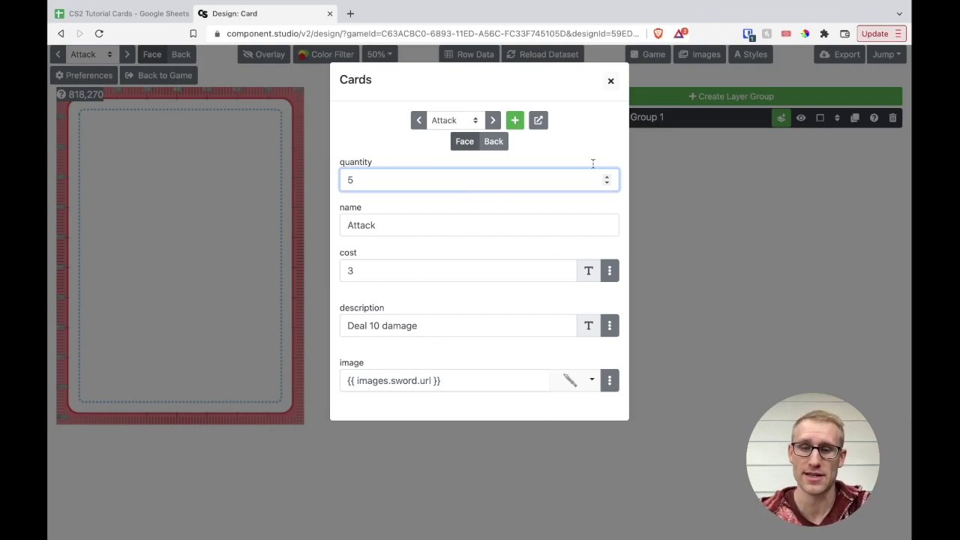
click(611, 81)
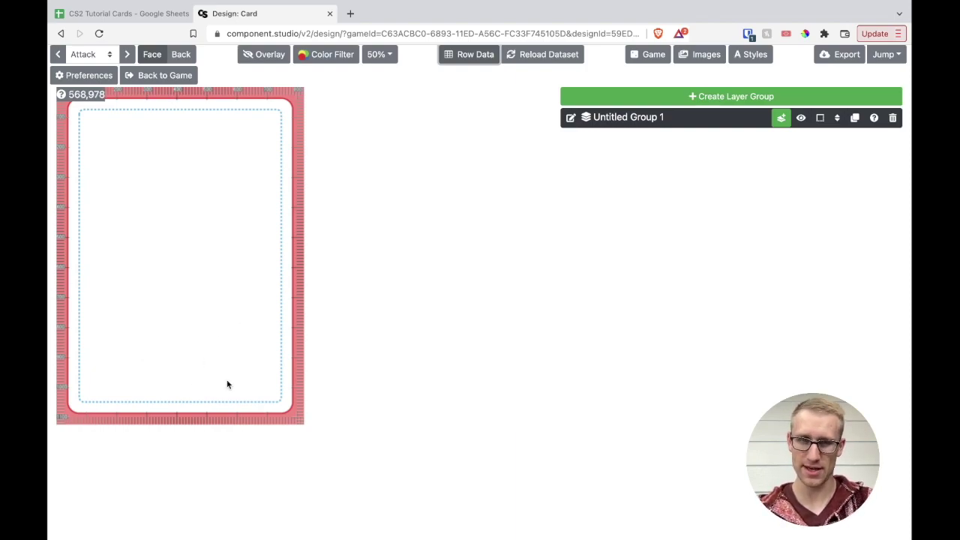
Rename the card face's layer group as Header Row
click(572, 118)
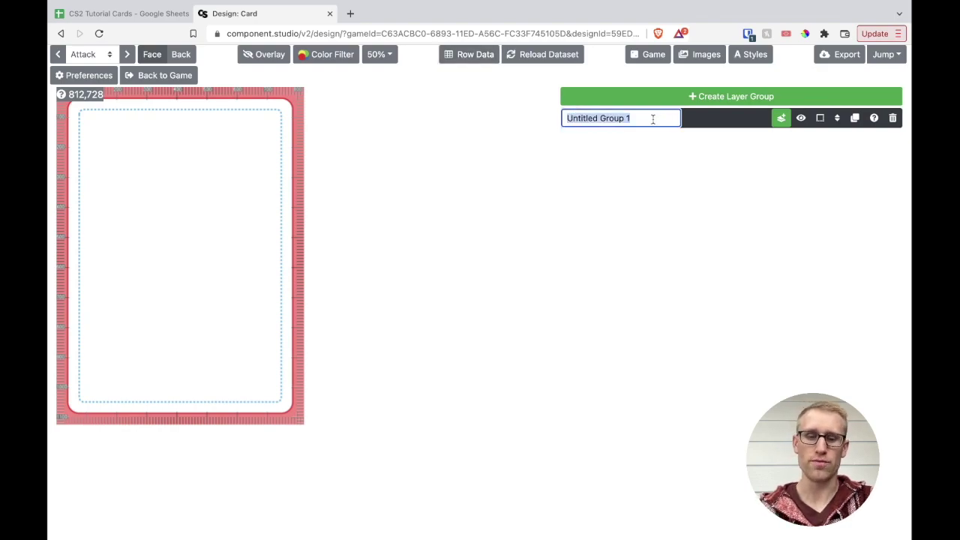
text(He)
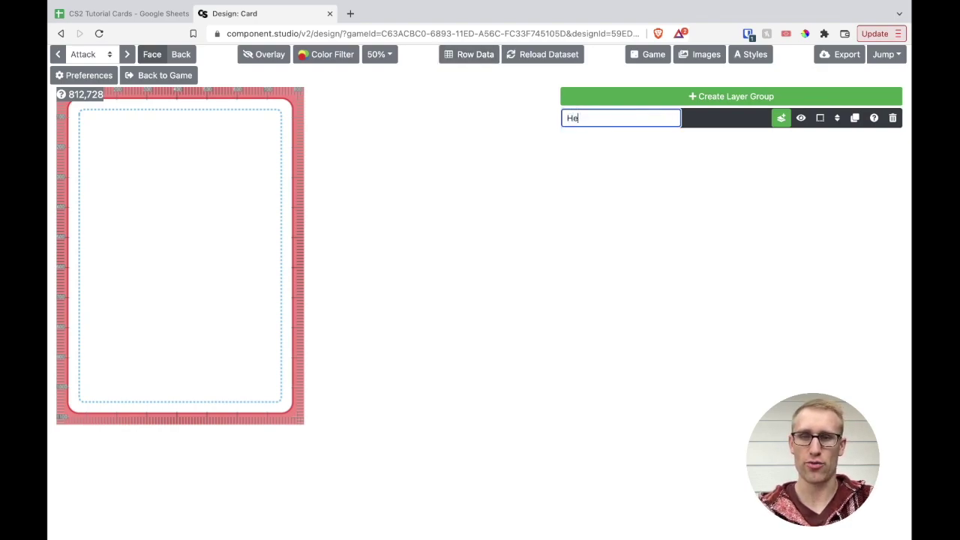
text(ader Row)
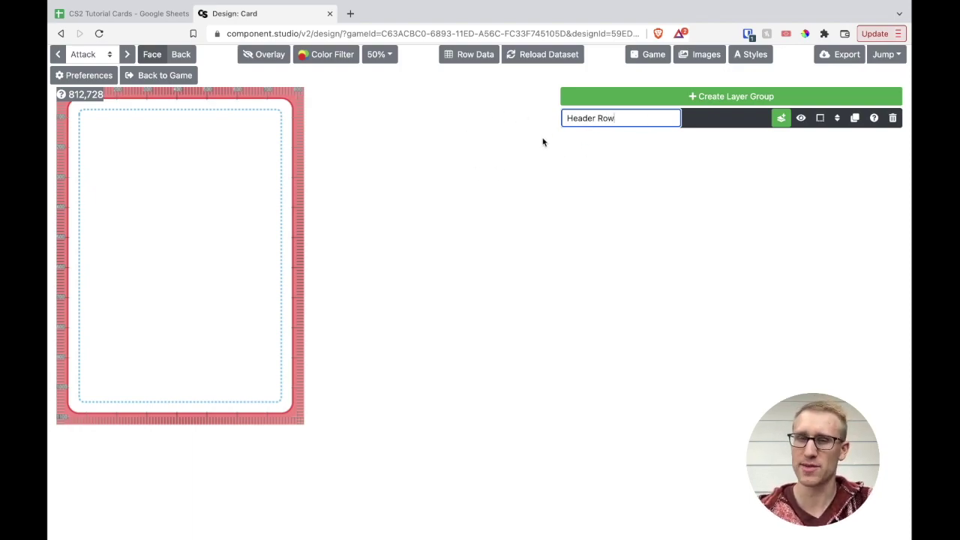
key(Return)
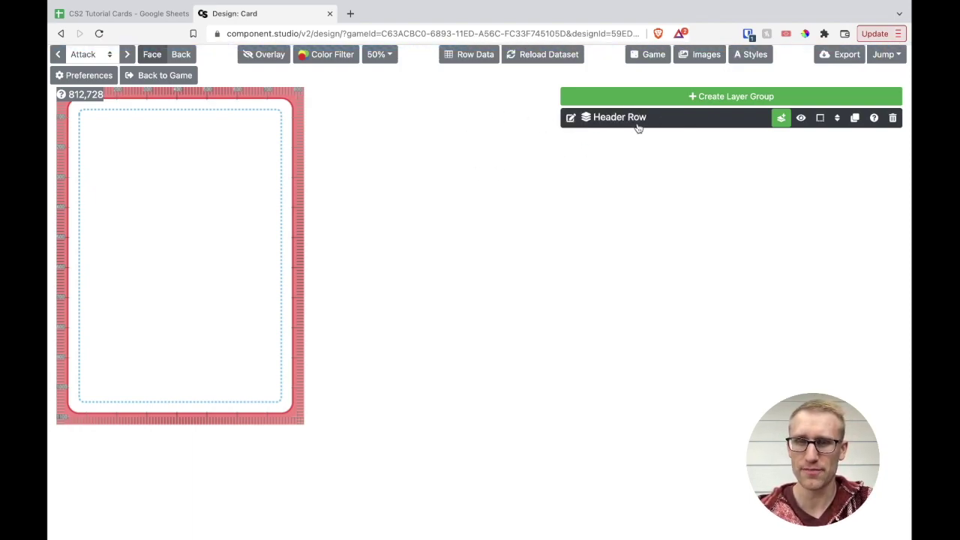
Add a Box layer to the Header Row group and name it Header Box
click(695, 122)
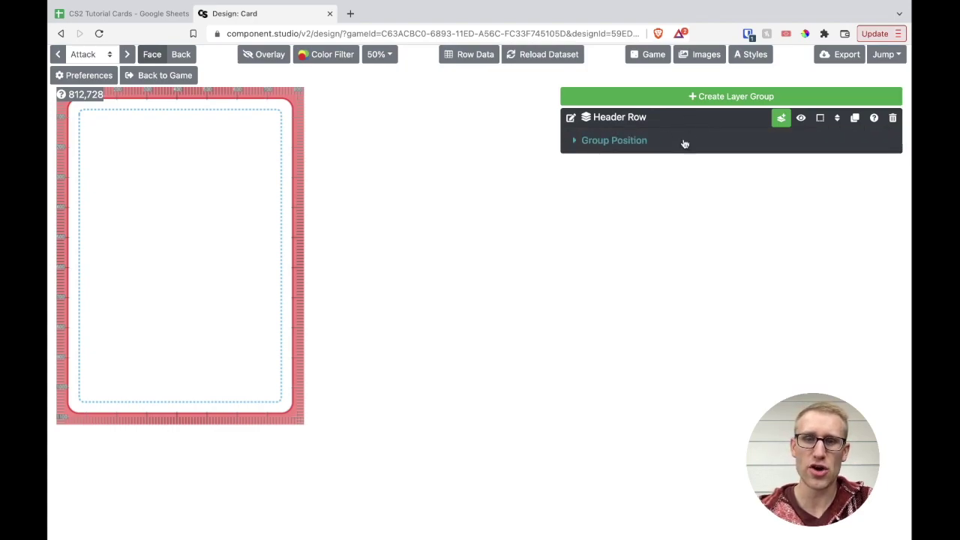
click(781, 118)
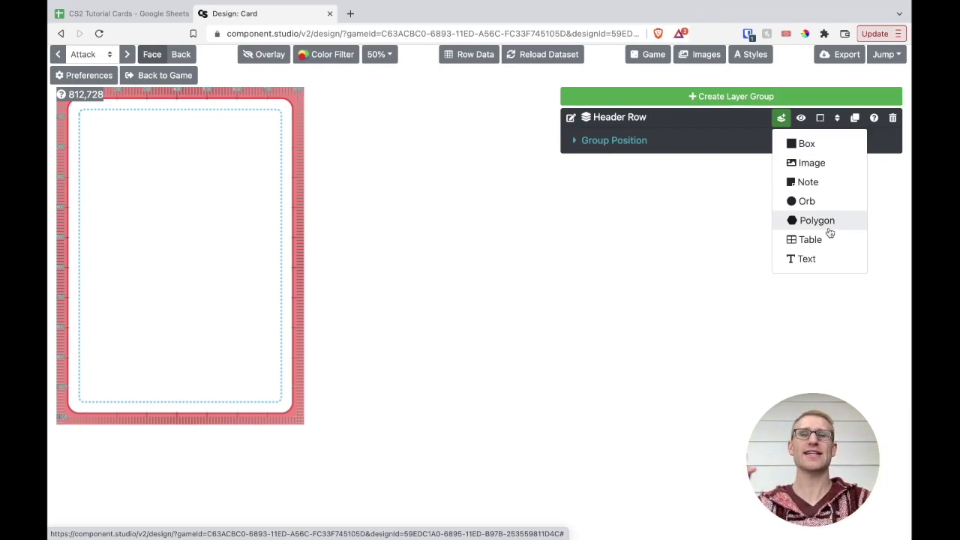
click(807, 144)
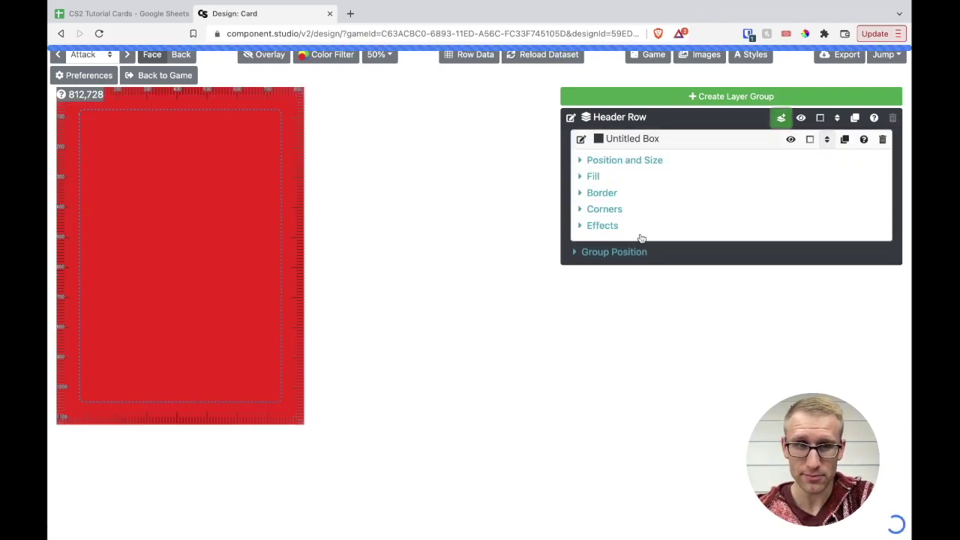
click(582, 139)
drag(578, 139, 632, 139)
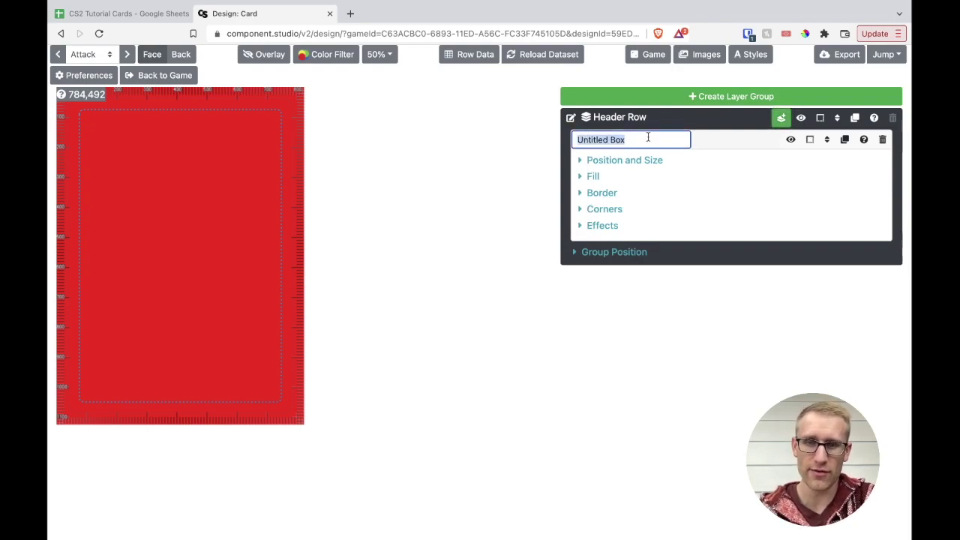
text(Header)
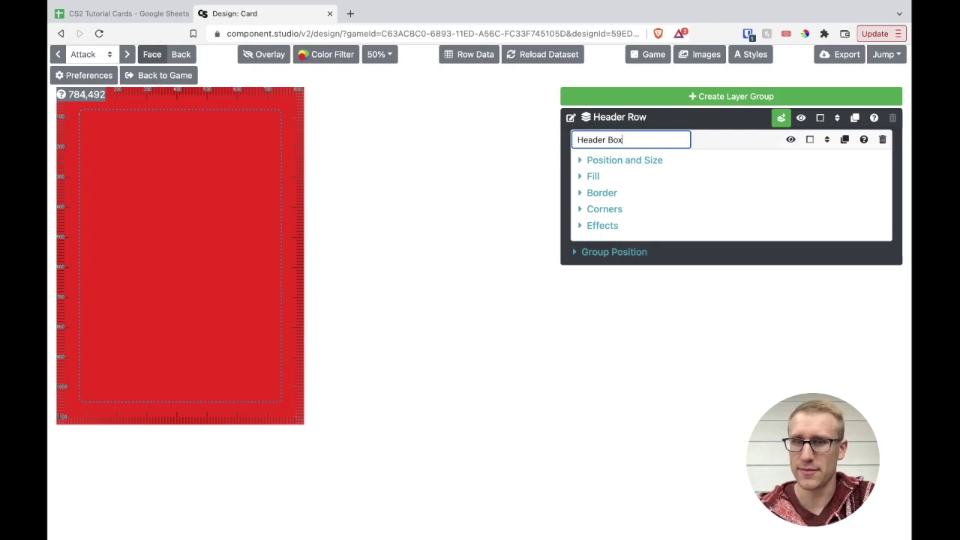
text( Box)
key(Return)
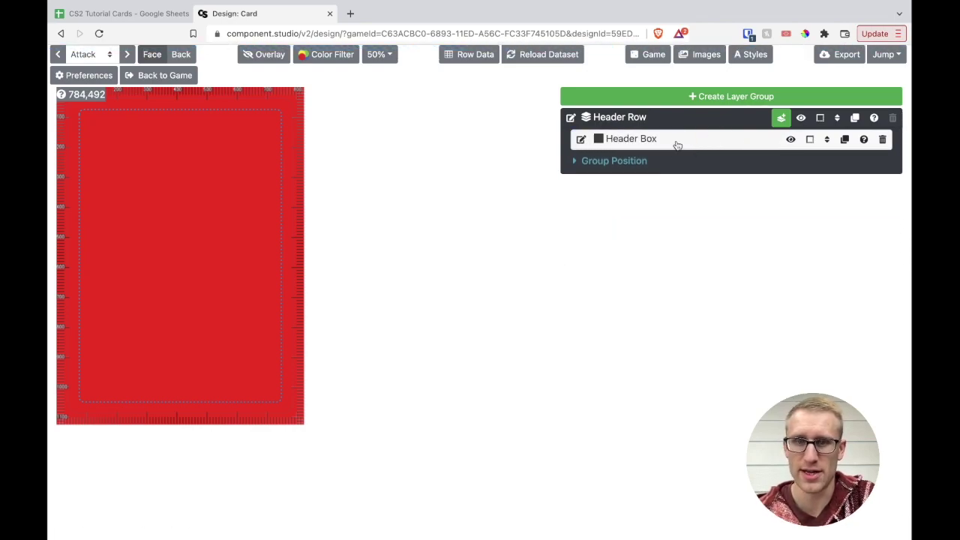
Expand the Header Box's position and size settings and examine its left, top, width and height values
click(678, 145)
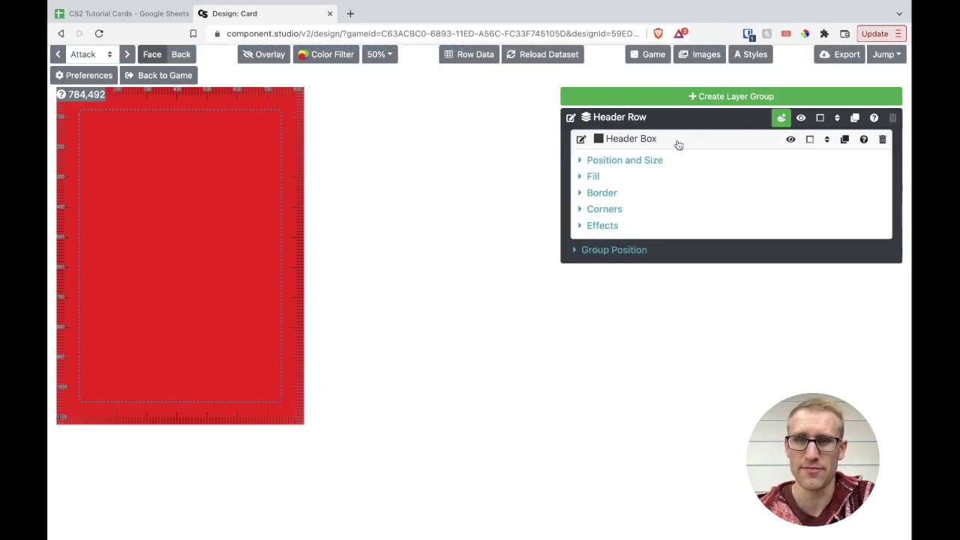
click(580, 162)
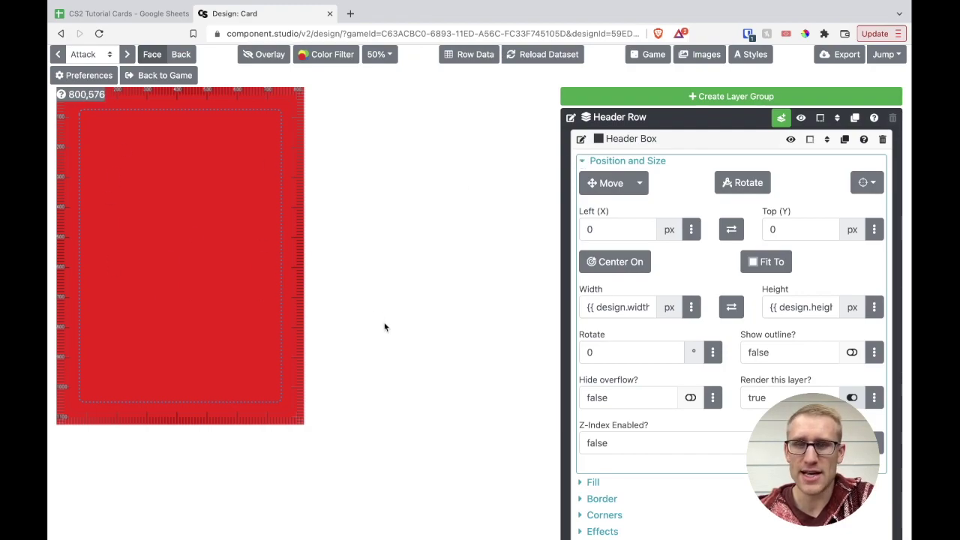
scroll(747, 311, down, 1)
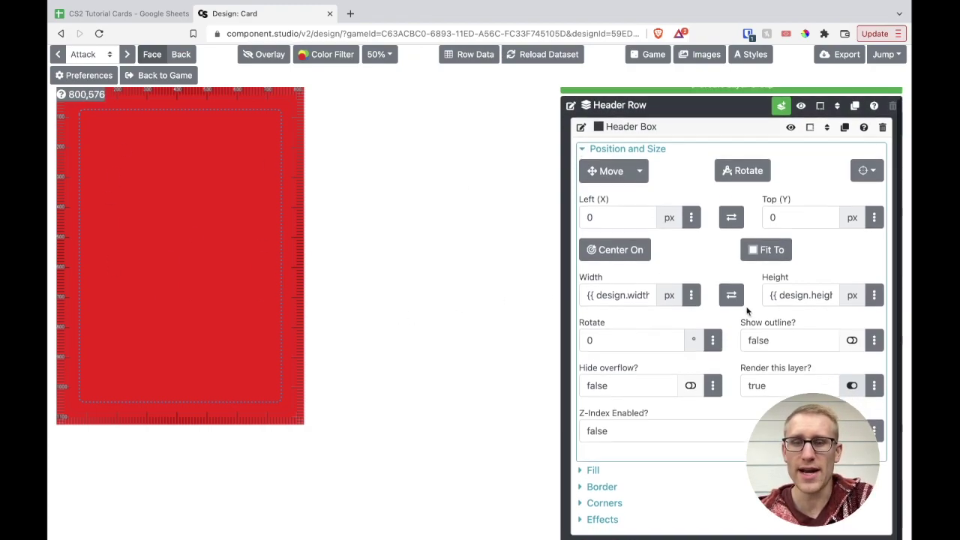
click(607, 213)
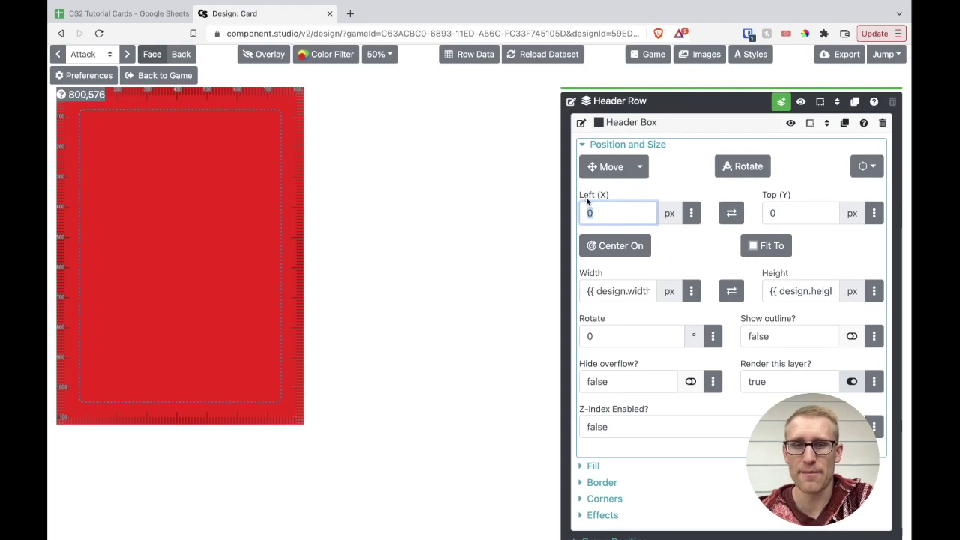
click(773, 213)
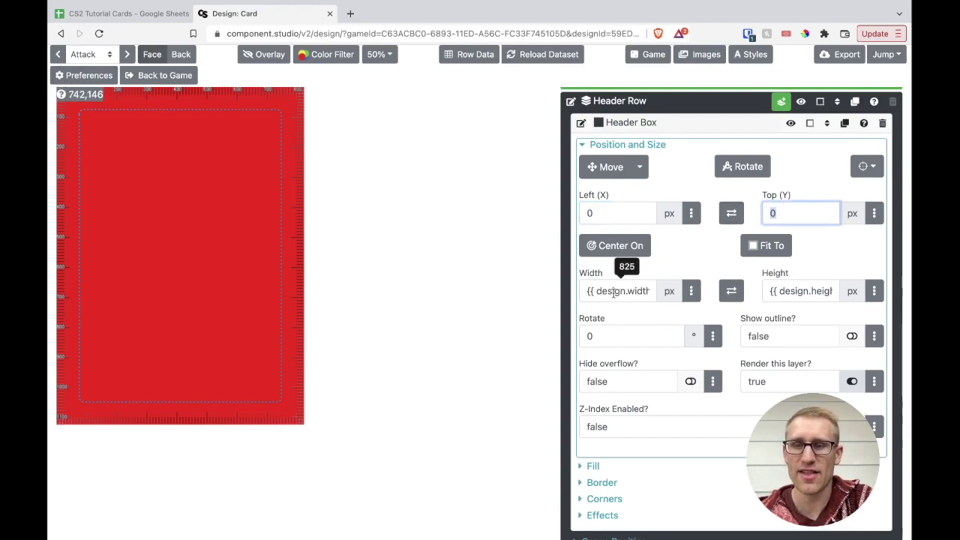
mouse_move(602, 292)
mouse_down()
mouse_move(662, 294)
mouse_move(587, 291)
mouse_move(601, 291)
mouse_up()
click(637, 291)
mouse_move(795, 285)
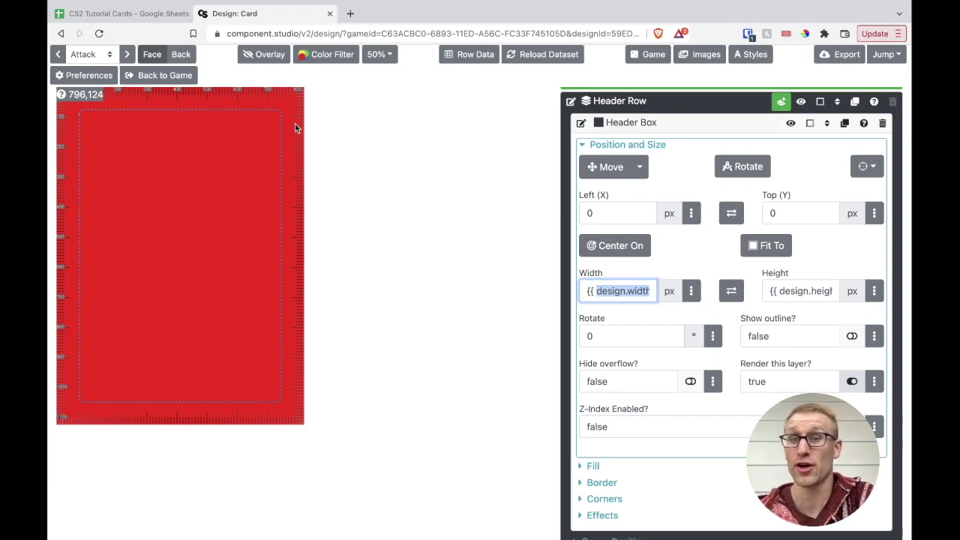
click(619, 216)
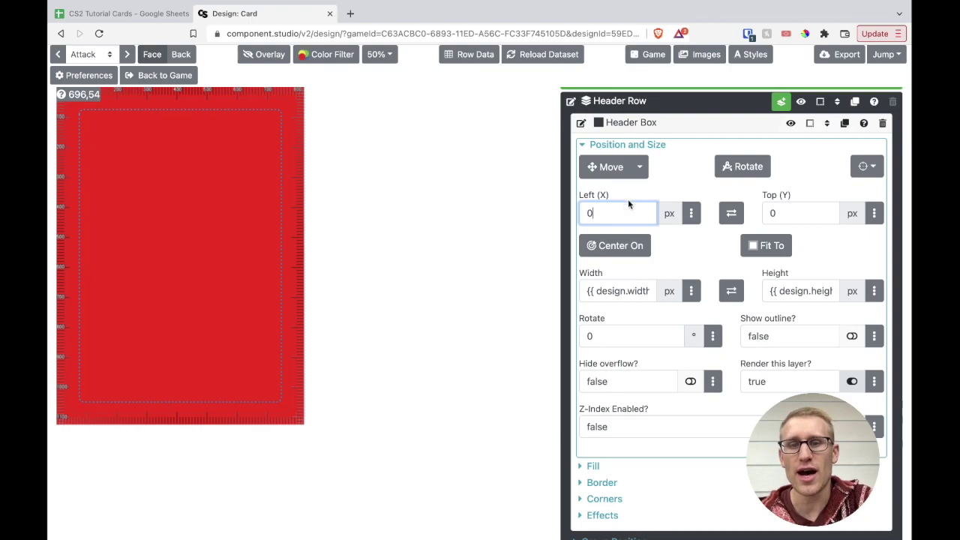
double_click(604, 210)
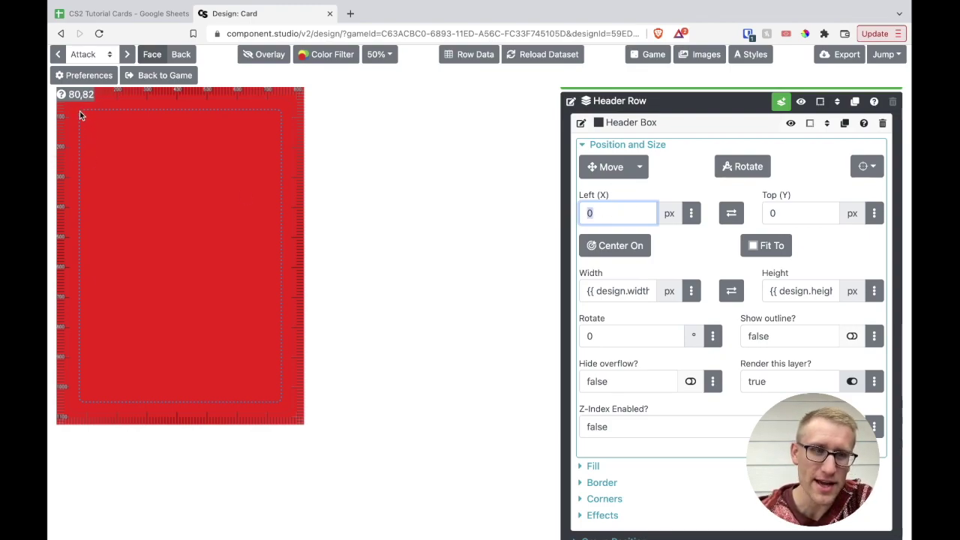
Set the Header Box's Left (X) to the design's safe-zone left edge, {{ design.safe.left }}
click(637, 213)
click(692, 214)
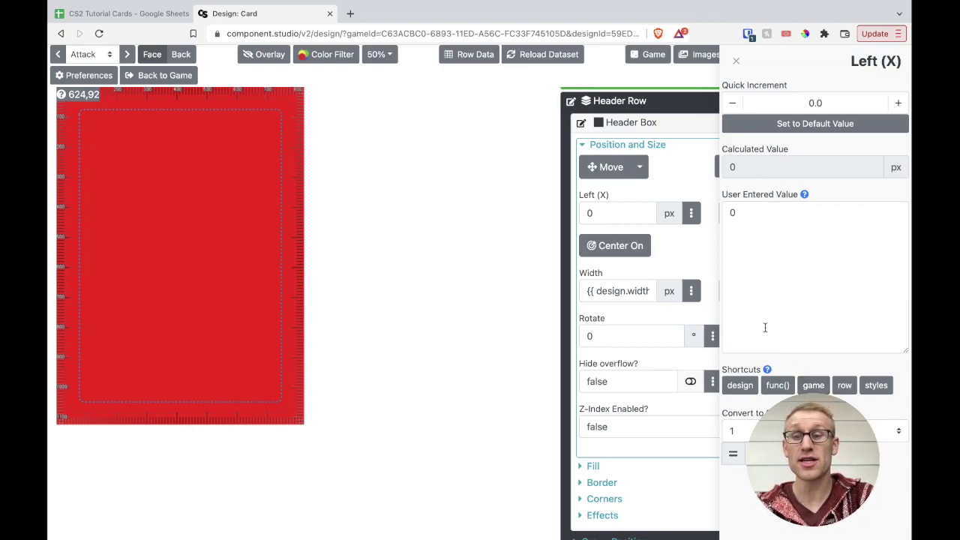
click(740, 386)
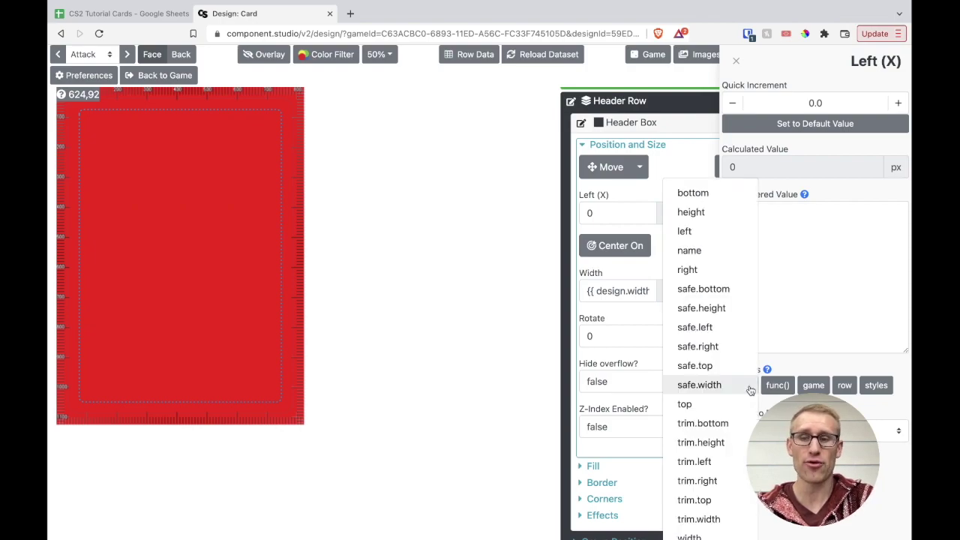
click(705, 332)
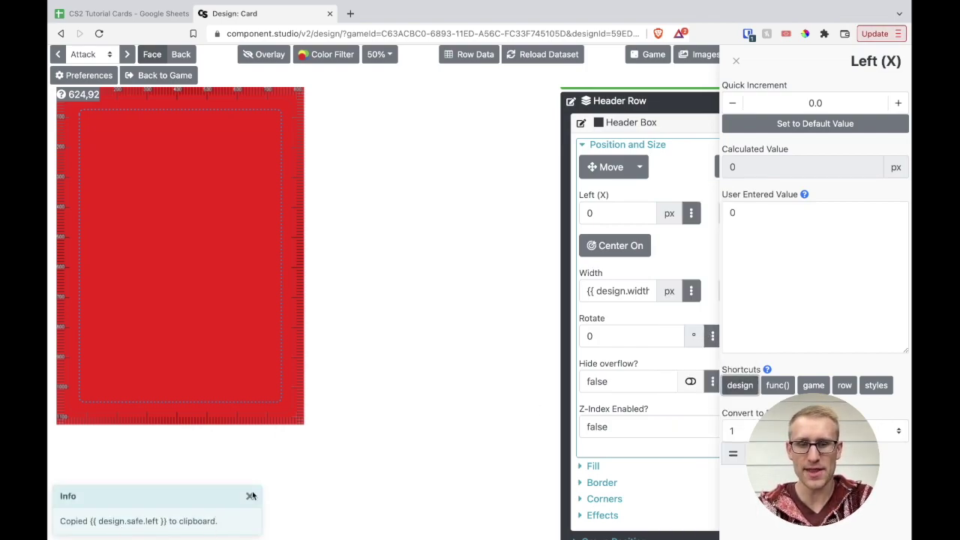
click(764, 212)
text({{ design.safe.left }})
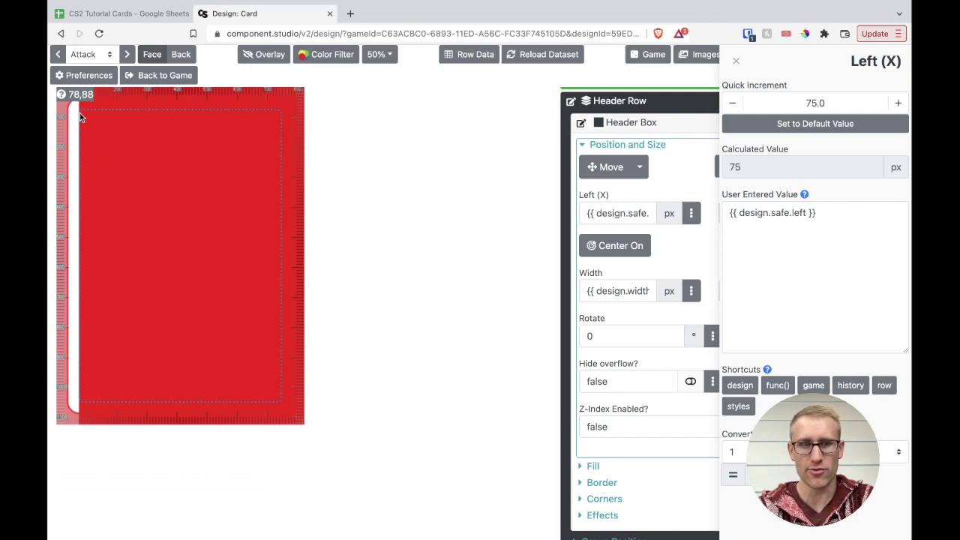
click(738, 61)
Set the Header Box's Top (Y) to the design's safe-zone top edge, {{ design.safe.top }}
click(874, 214)
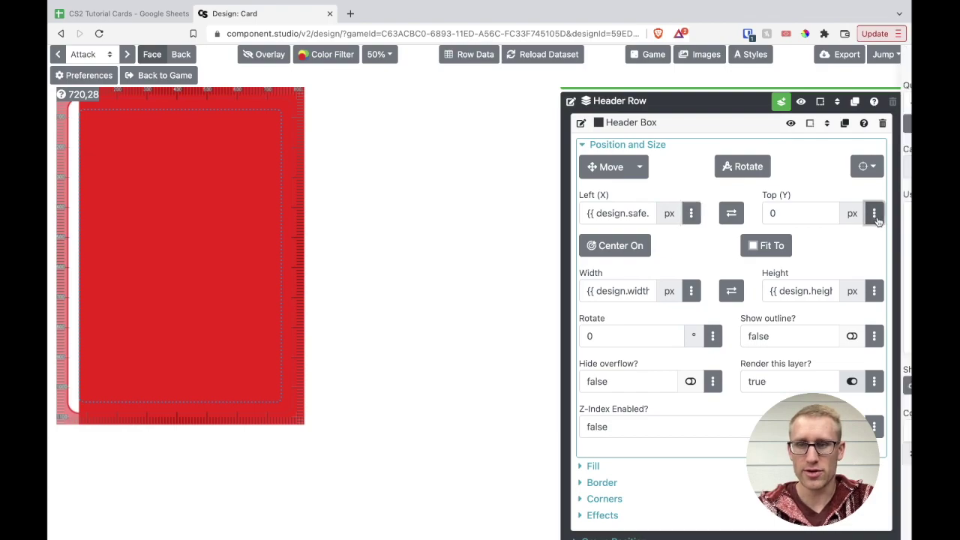
click(743, 386)
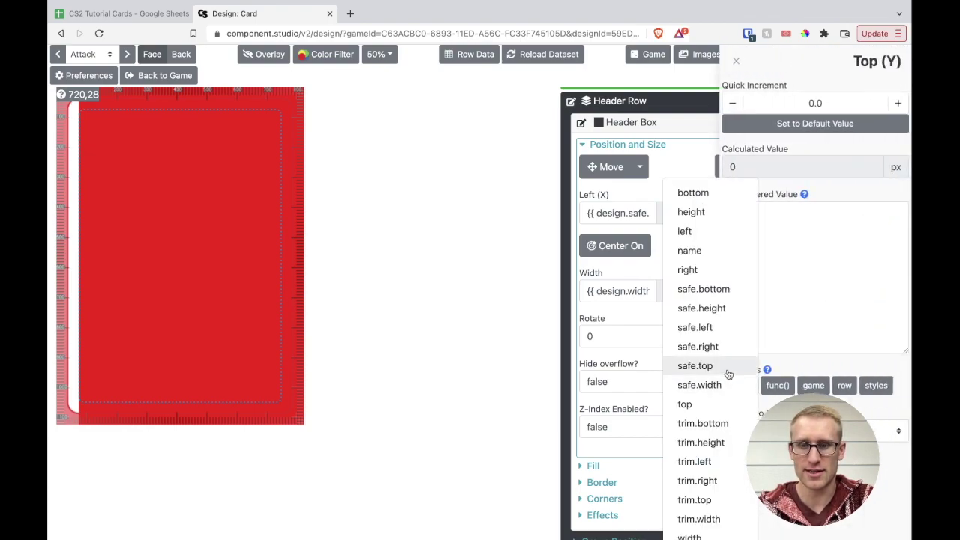
click(720, 365)
click(754, 223)
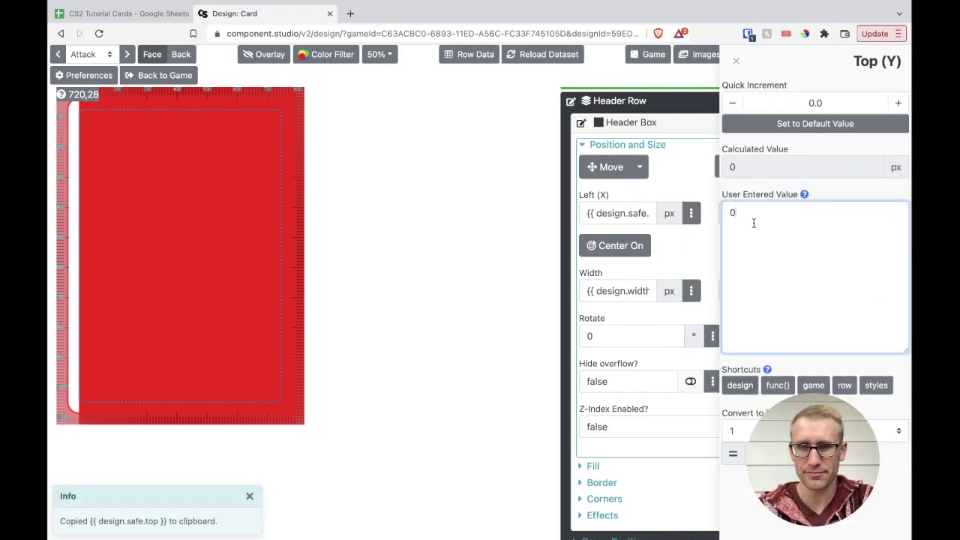
key(super+v)
click(822, 184)
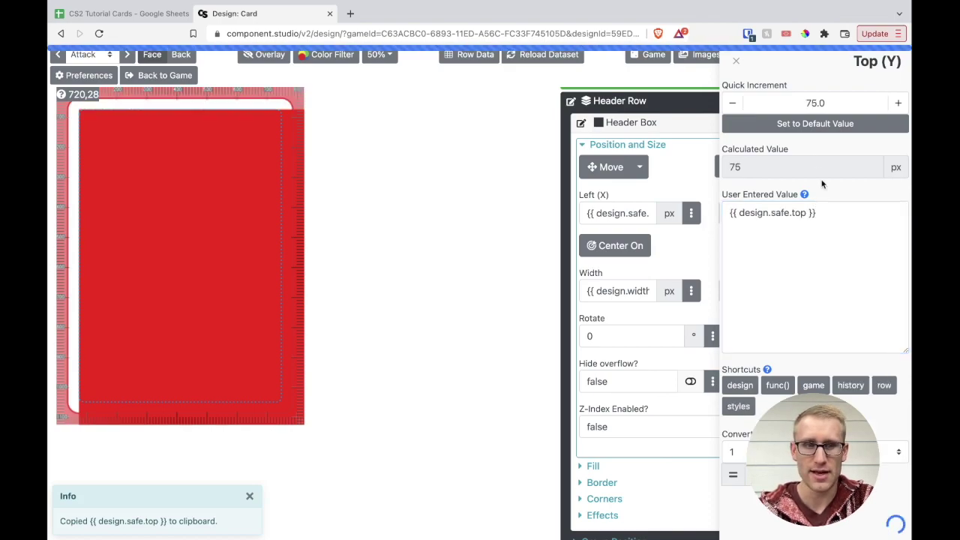
Set the Header Box's Width to the design's safe-zone width, {{ design.safe.width }}
click(736, 61)
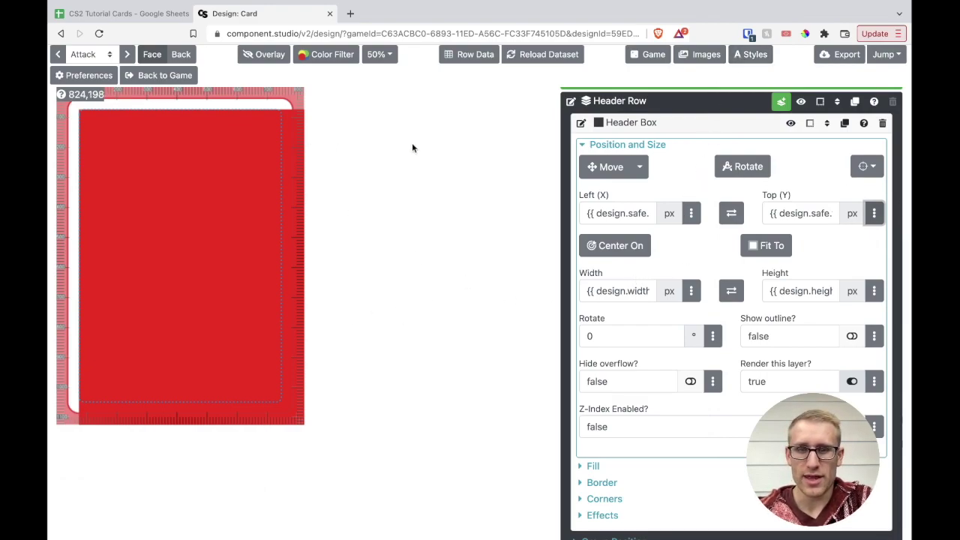
click(691, 291)
click(731, 386)
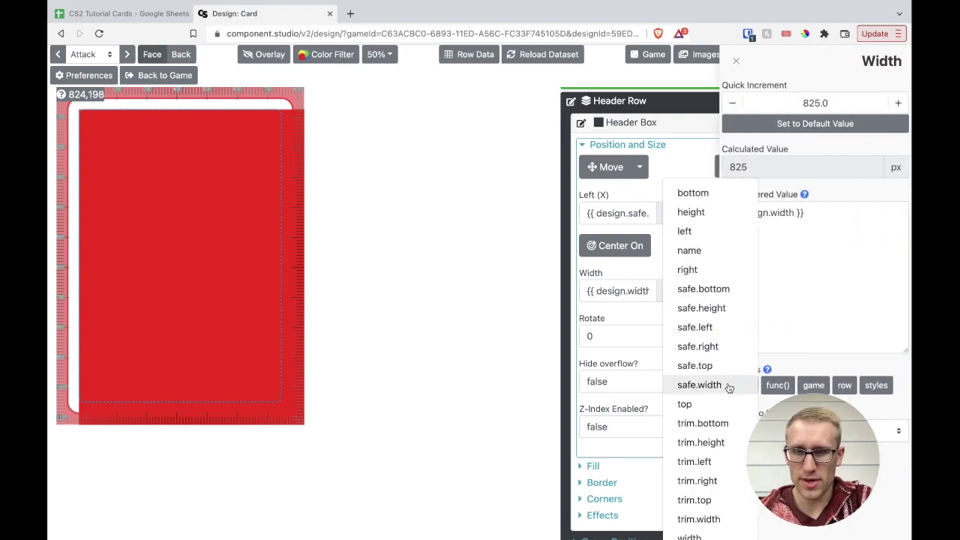
click(699, 385)
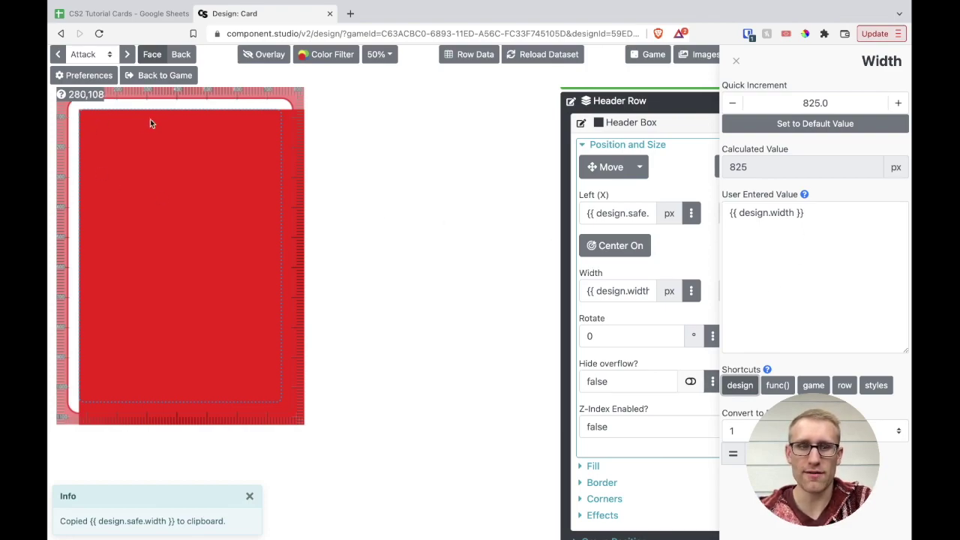
drag(812, 213, 726, 214)
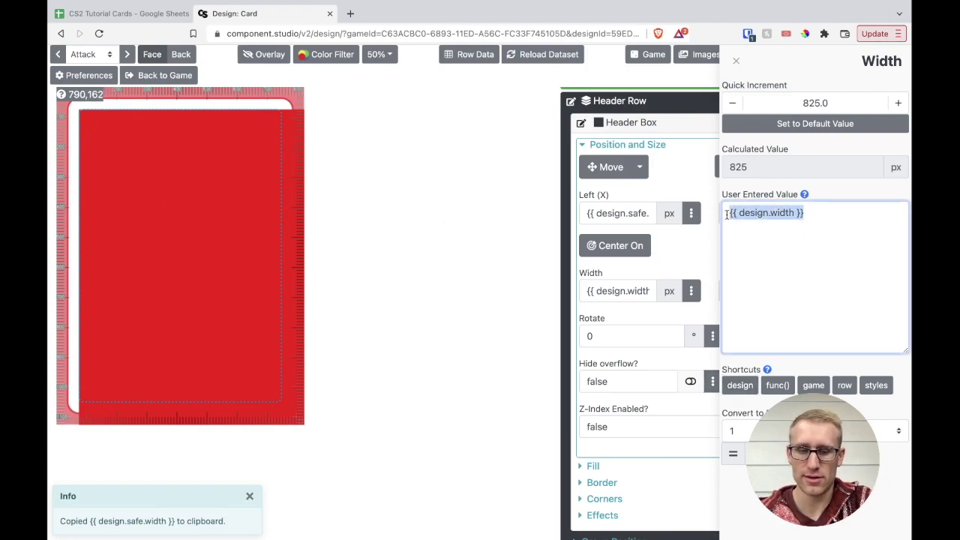
key(ctrl+v)
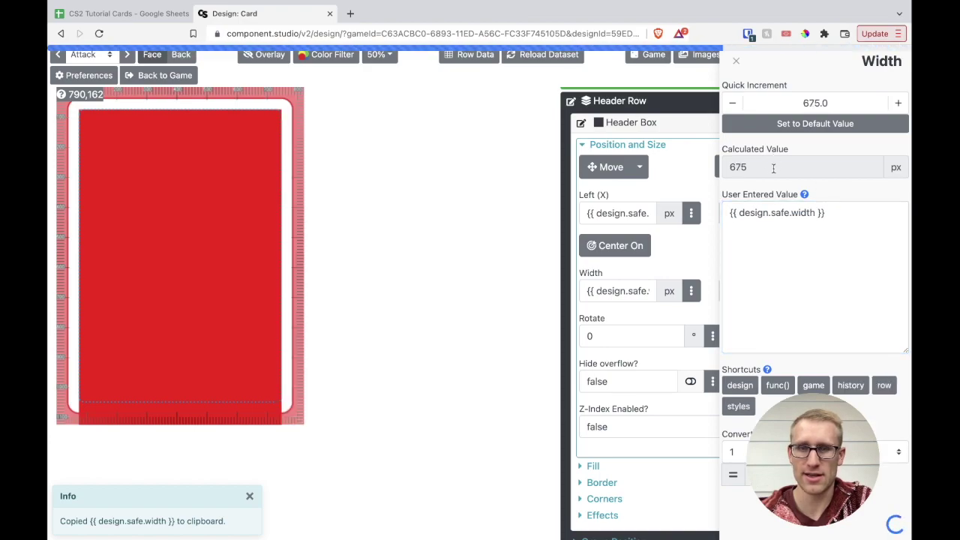
click(736, 62)
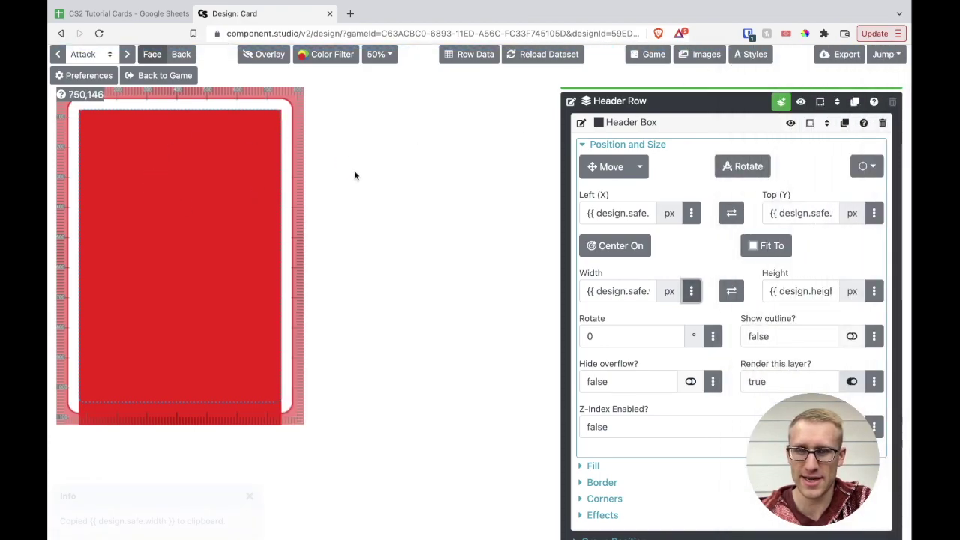
Set the Header Box's Height to 200 px and collapse its position and size settings
mouse_move(771, 285)
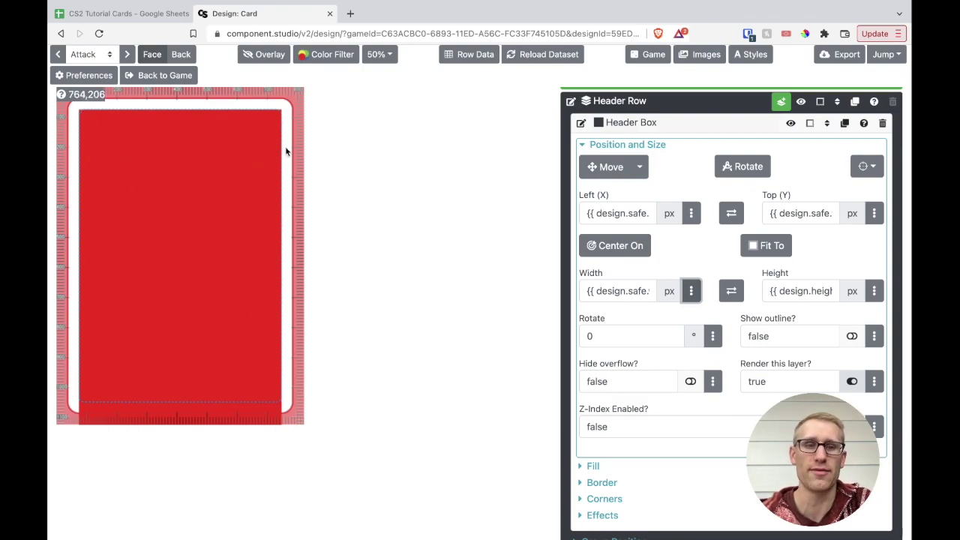
double_click(795, 292)
key(super+a)
key(BackSpace)
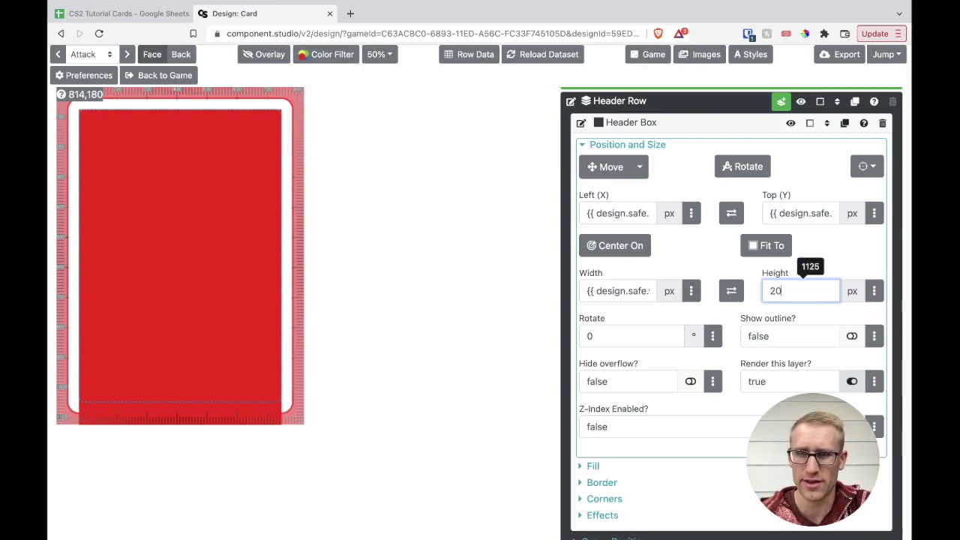
text(200)
click(850, 269)
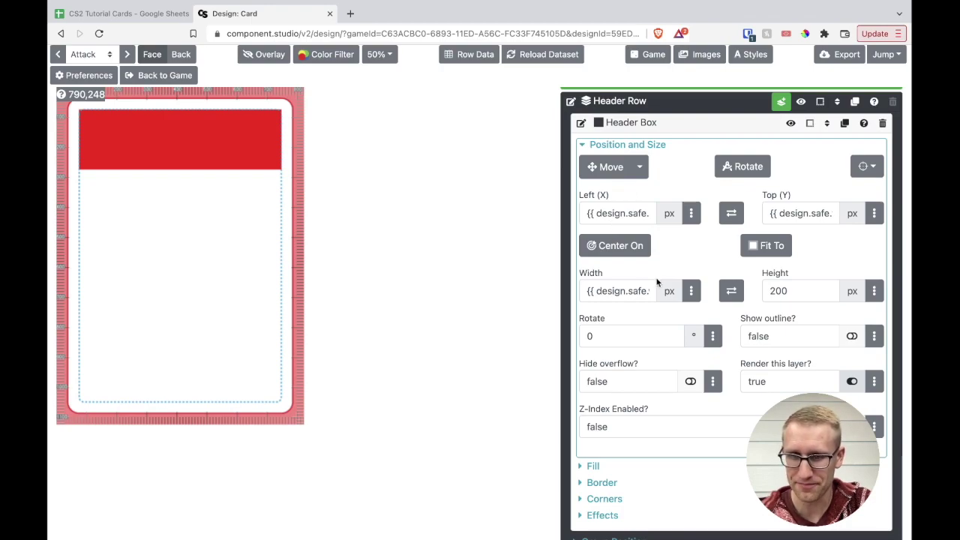
scroll(620, 300, down, 1)
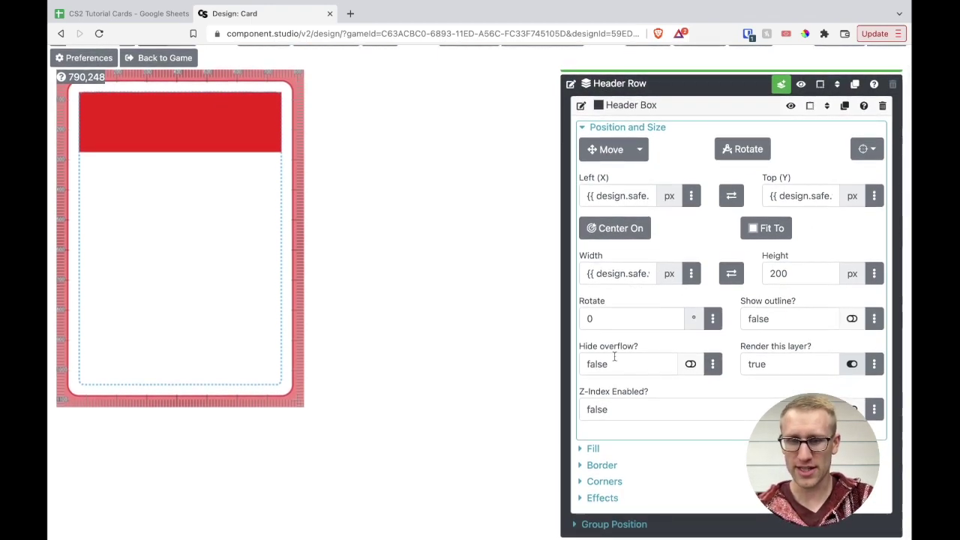
click(586, 128)
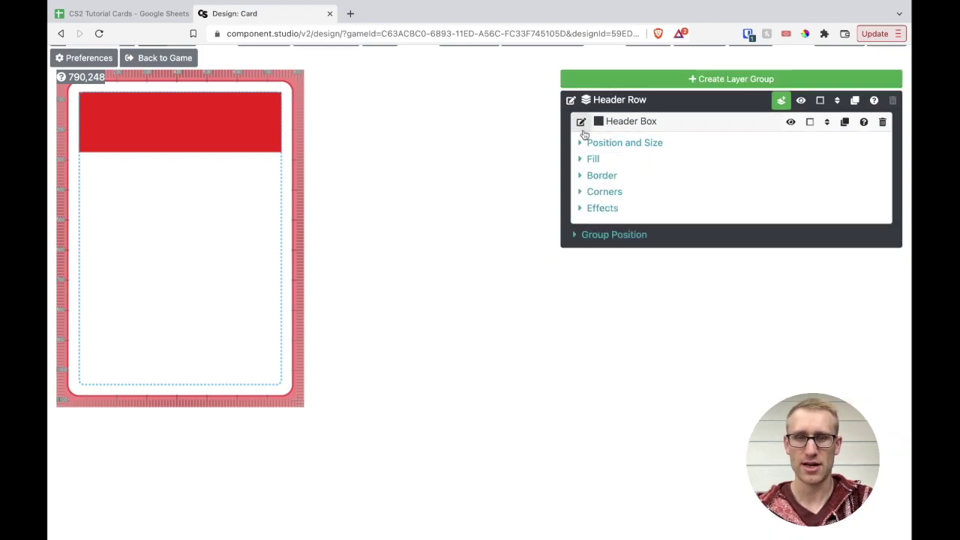
Set the Header Box's fill type to None
click(580, 159)
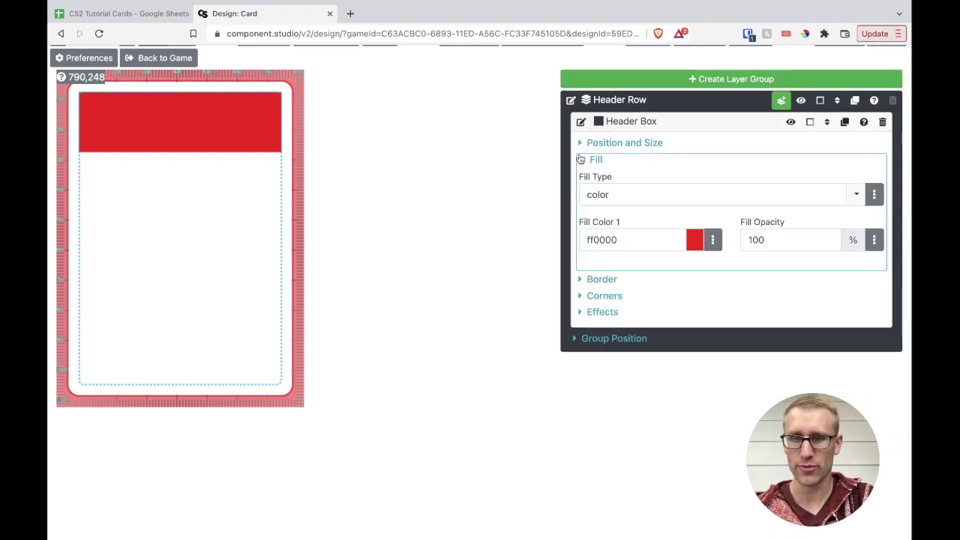
click(831, 193)
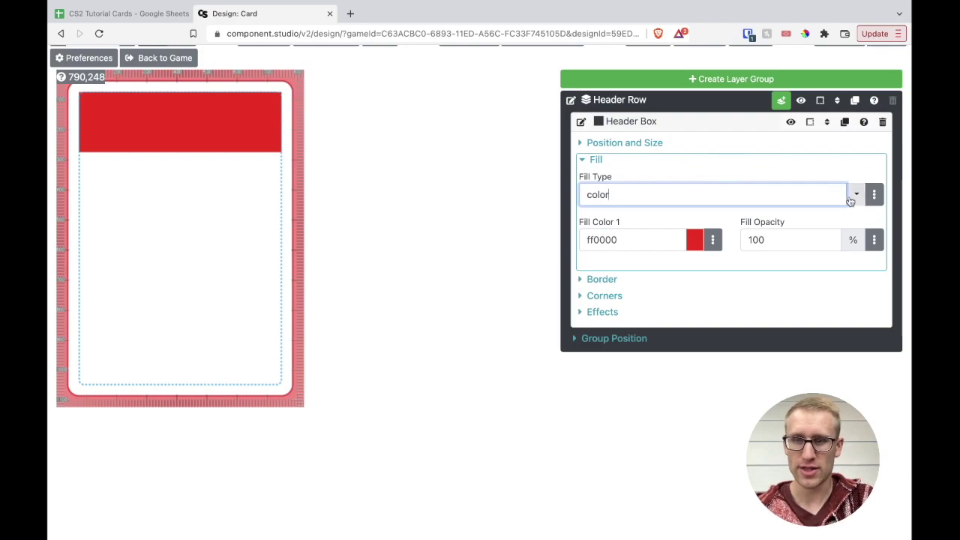
click(855, 195)
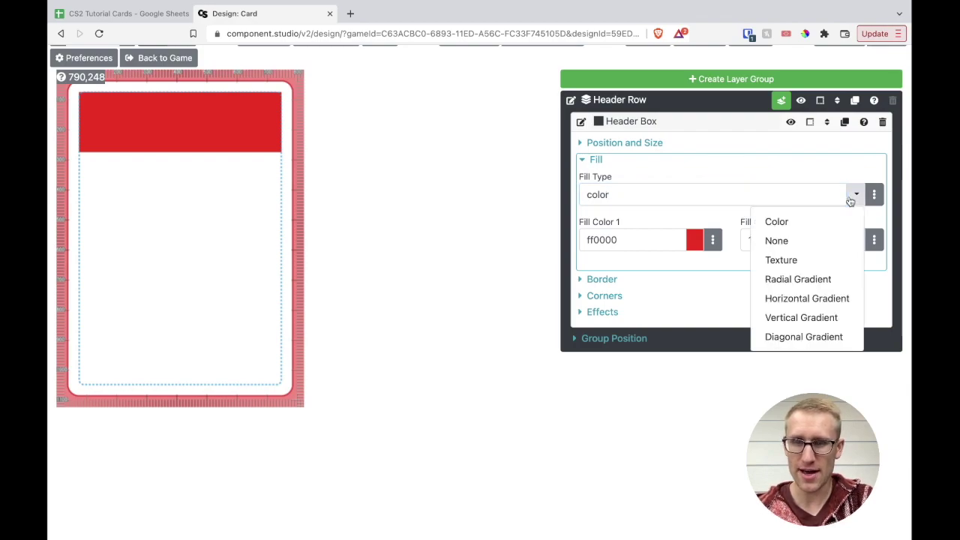
click(801, 242)
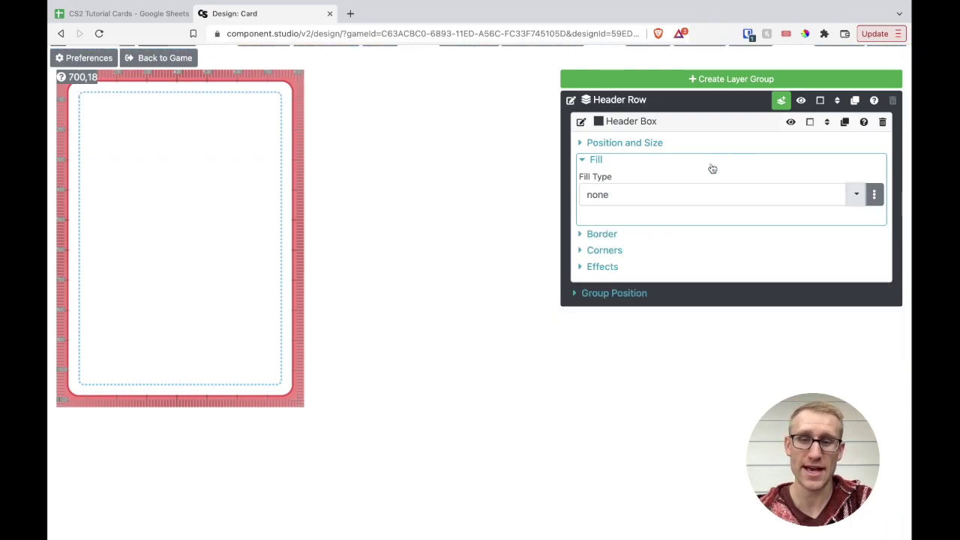
click(582, 160)
Give the Header Box a border with the Color stroke type and a stroke width of 10 px
click(583, 179)
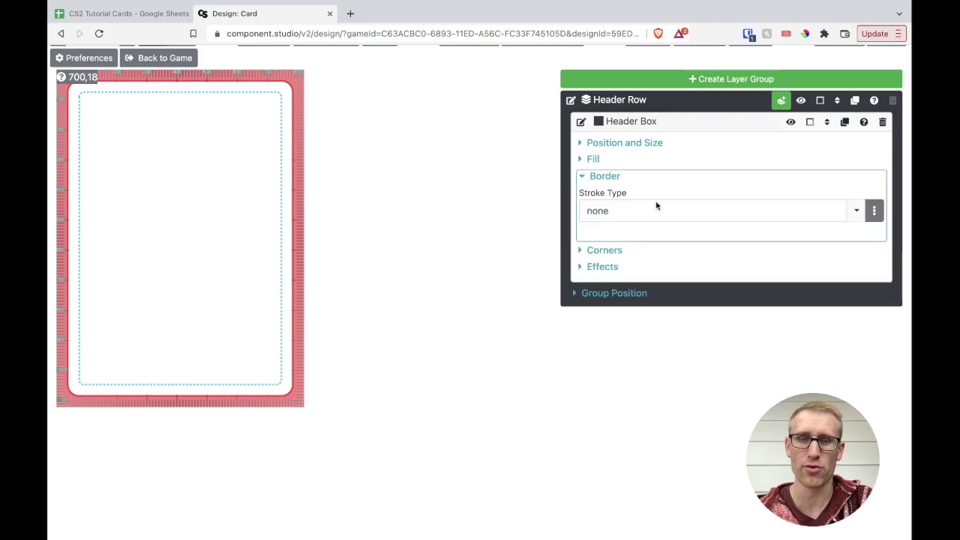
click(851, 212)
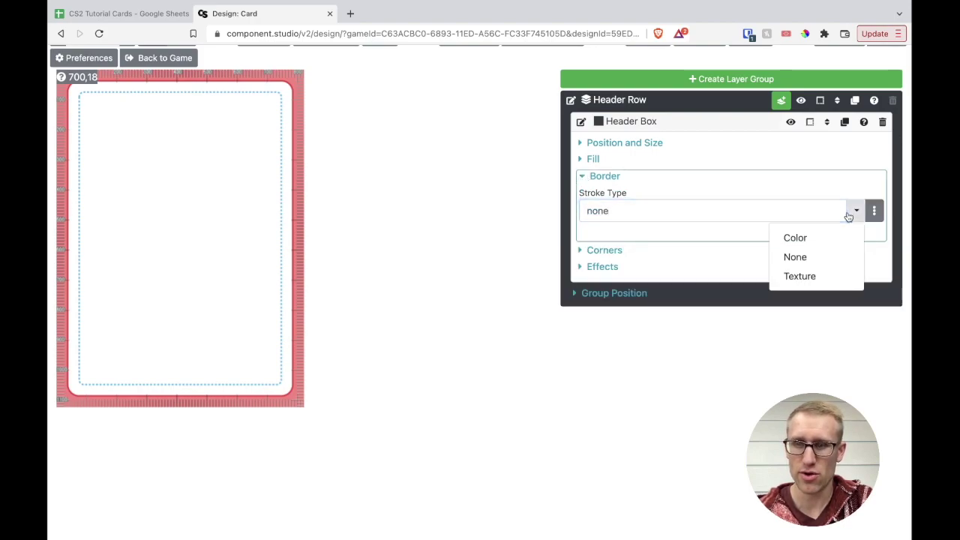
click(829, 240)
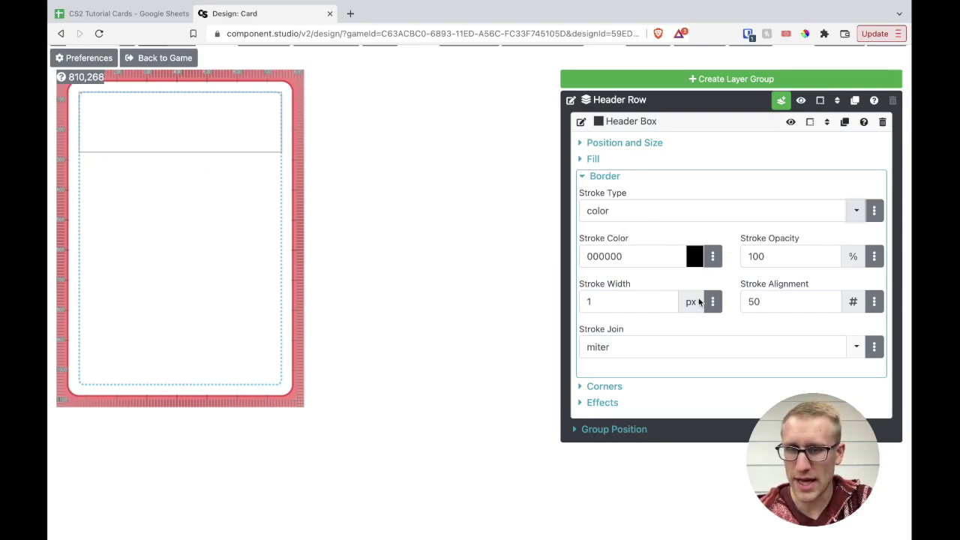
click(644, 301)
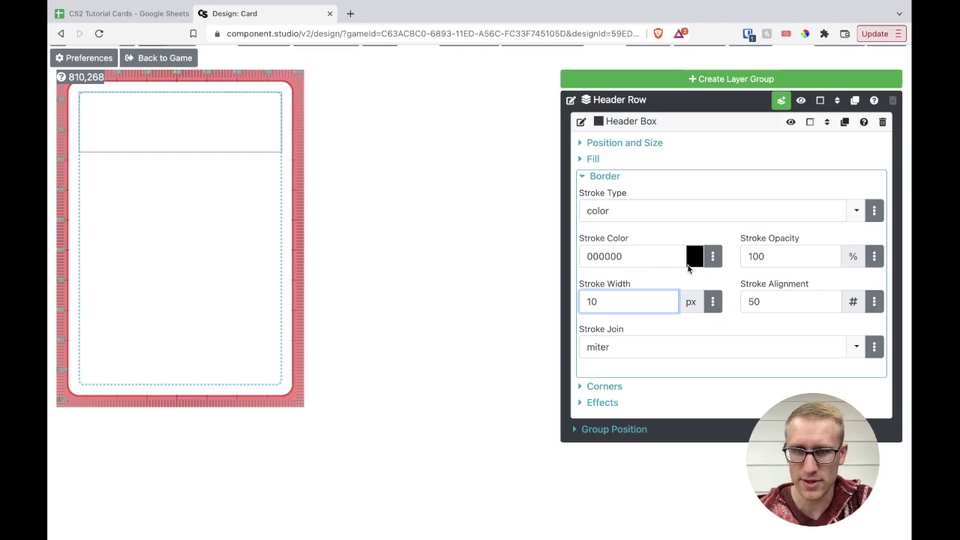
click(682, 279)
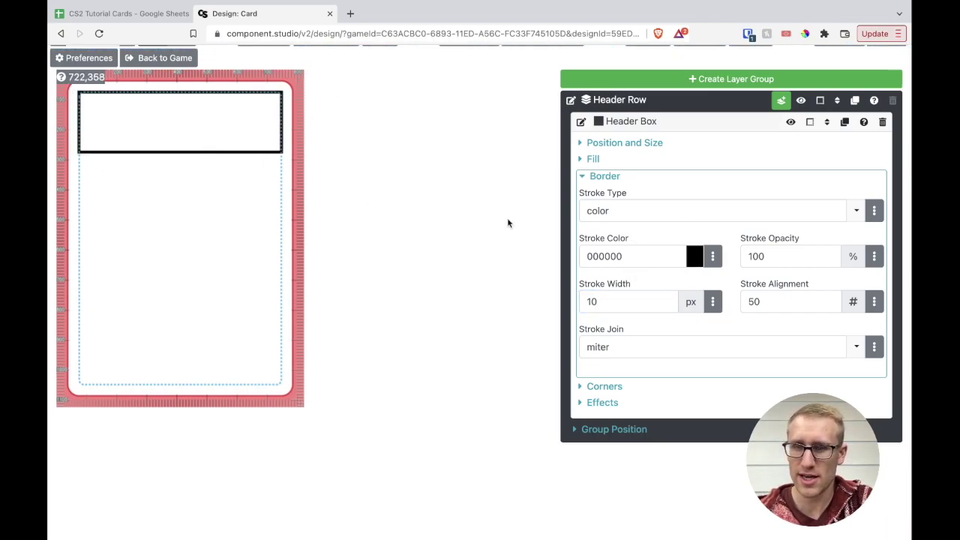
click(582, 177)
Try the Fillet corner type on the Header Box and switch it to Round
click(581, 192)
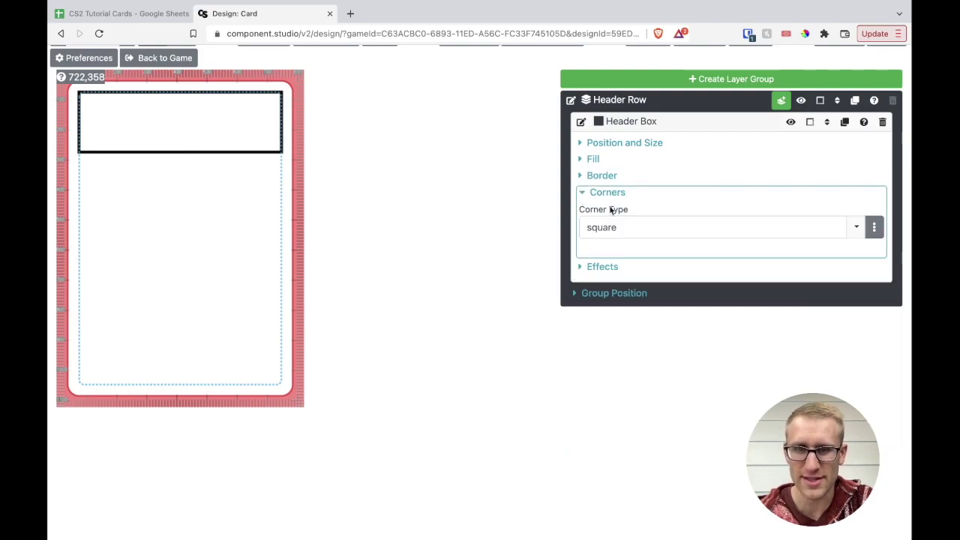
click(856, 227)
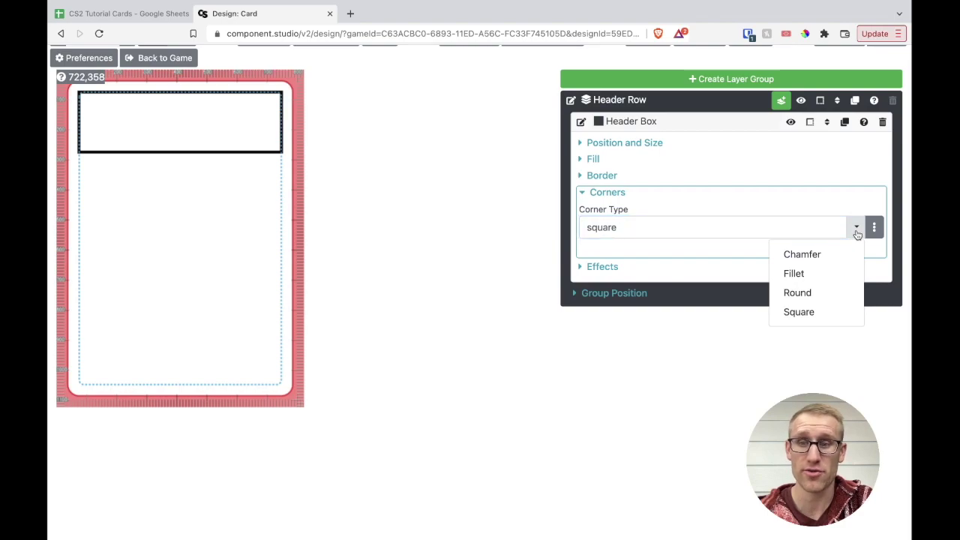
click(822, 280)
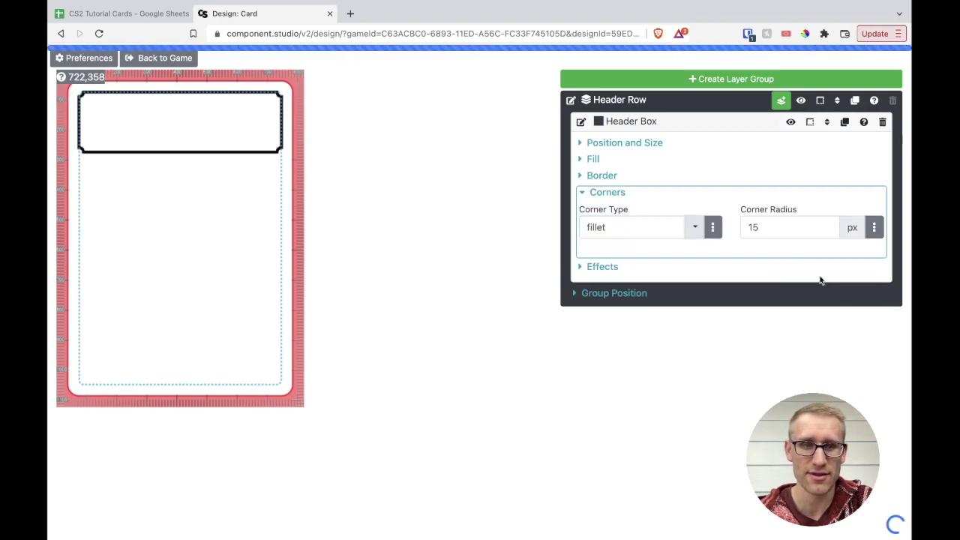
click(692, 227)
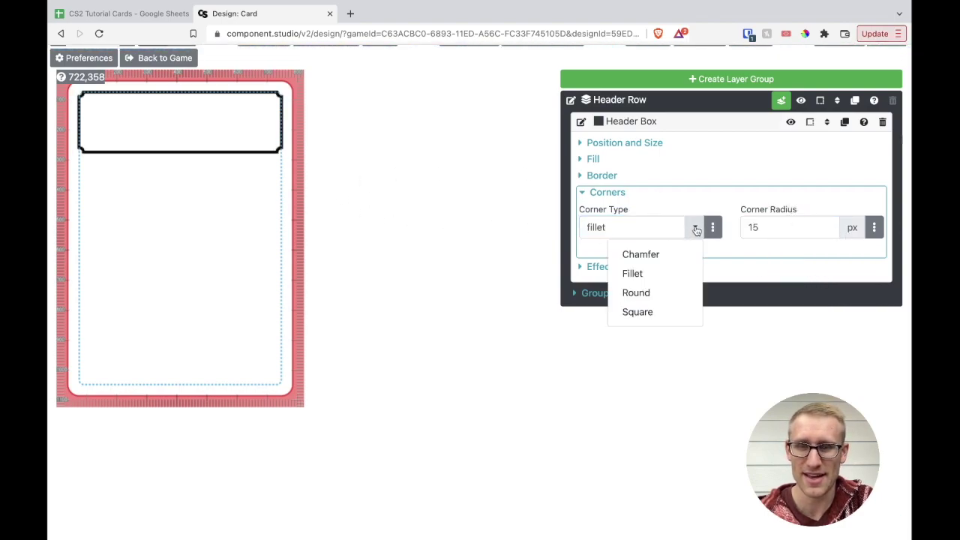
click(660, 293)
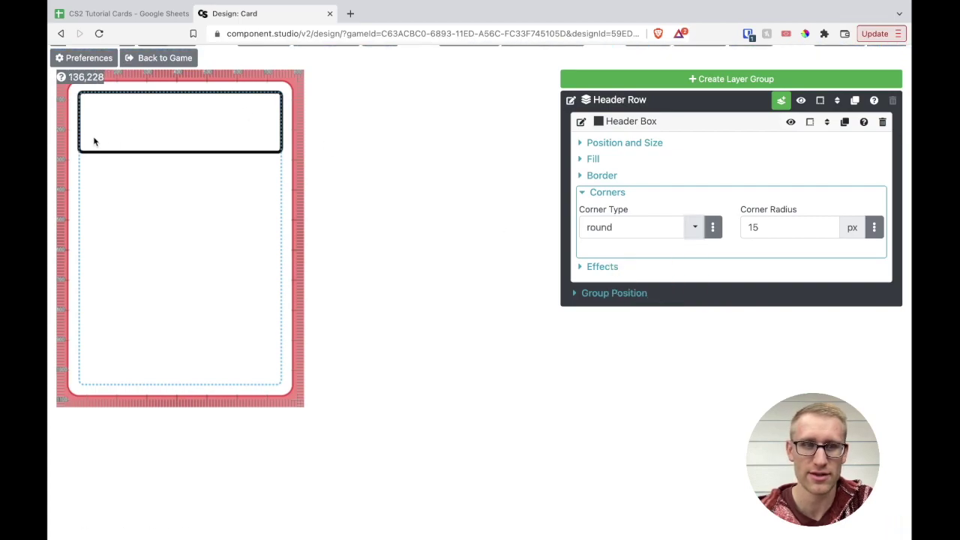
click(583, 193)
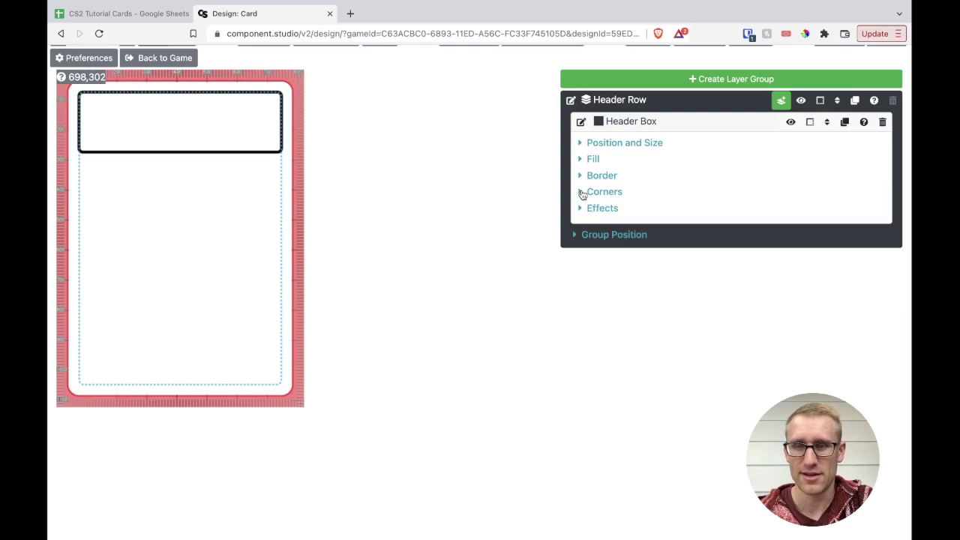
Set the Header Box's corner radius to 45 px
click(582, 195)
double_click(791, 227)
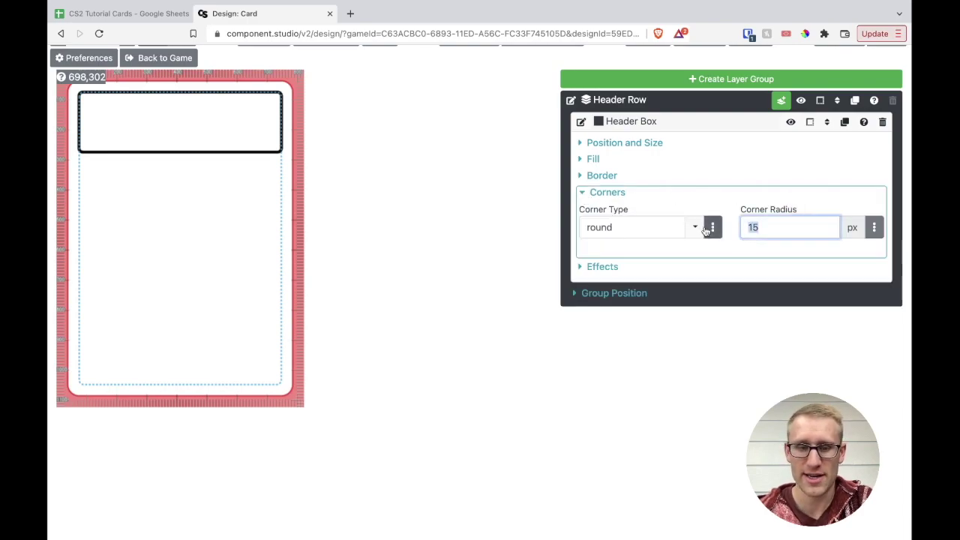
text(40)
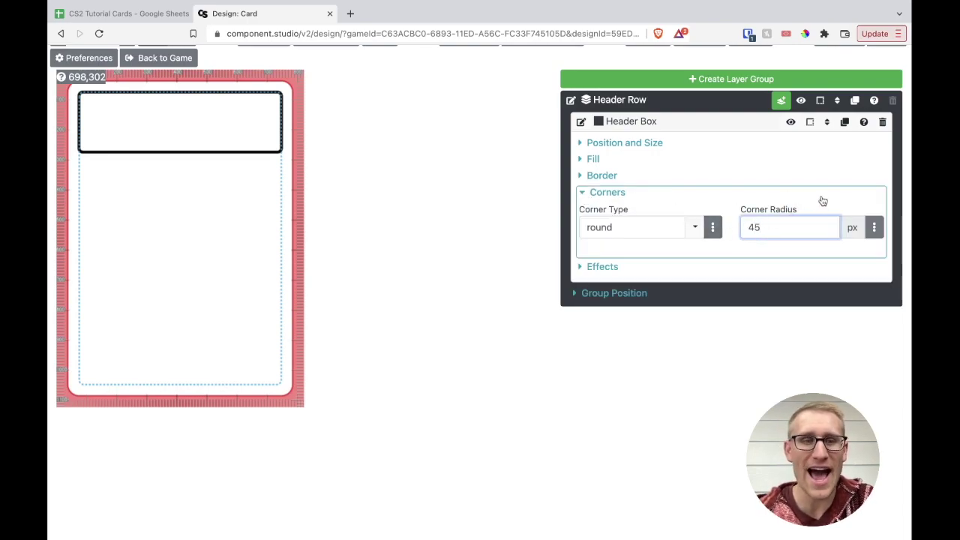
click(822, 198)
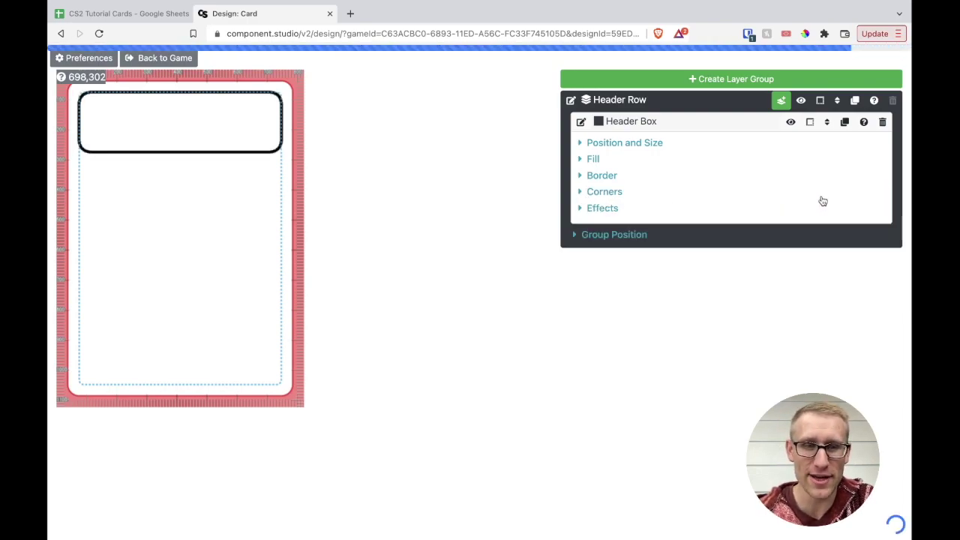
Set the Header Box's corner radius to 0 px
click(583, 192)
double_click(768, 223)
text(45)
text(0)
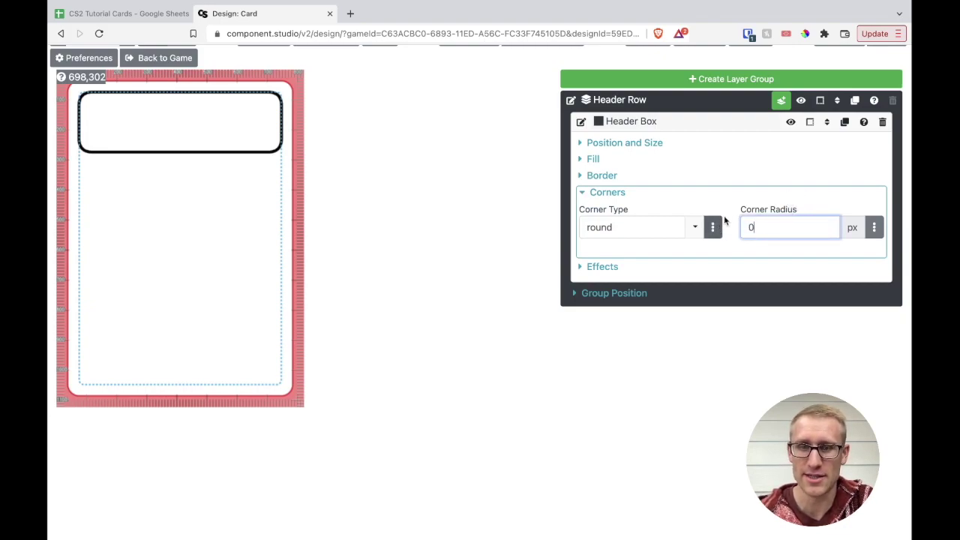
click(724, 194)
Look over the effects available for the Header Box and collapse the layer's settings
click(584, 208)
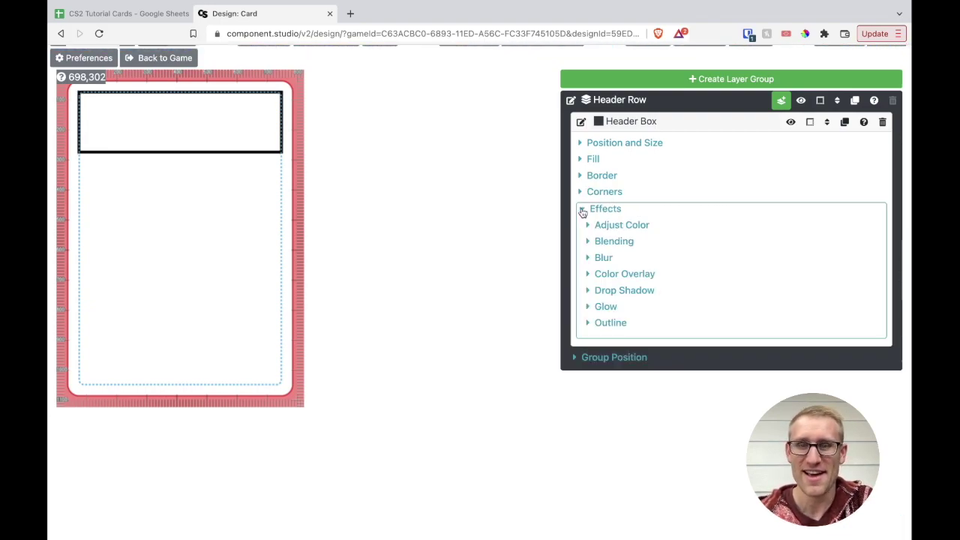
click(584, 208)
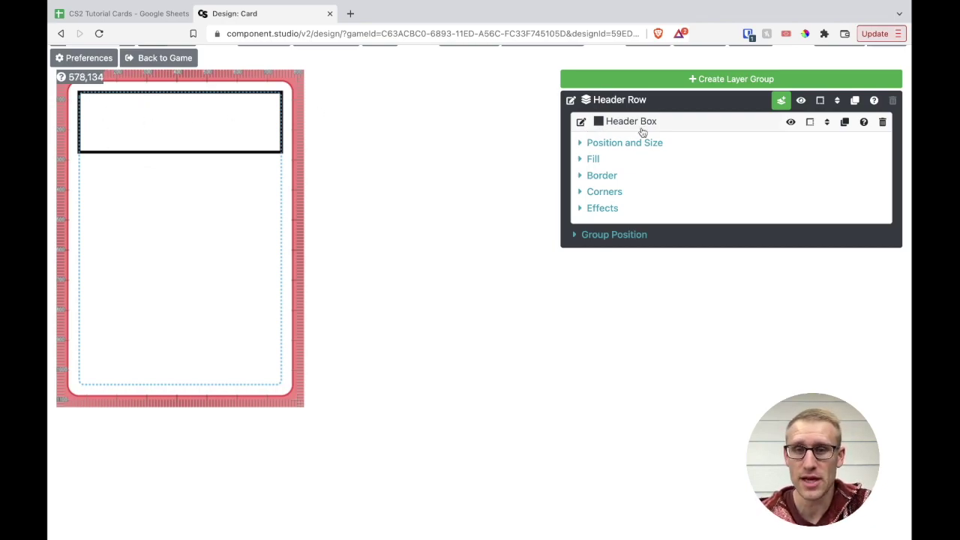
click(693, 126)
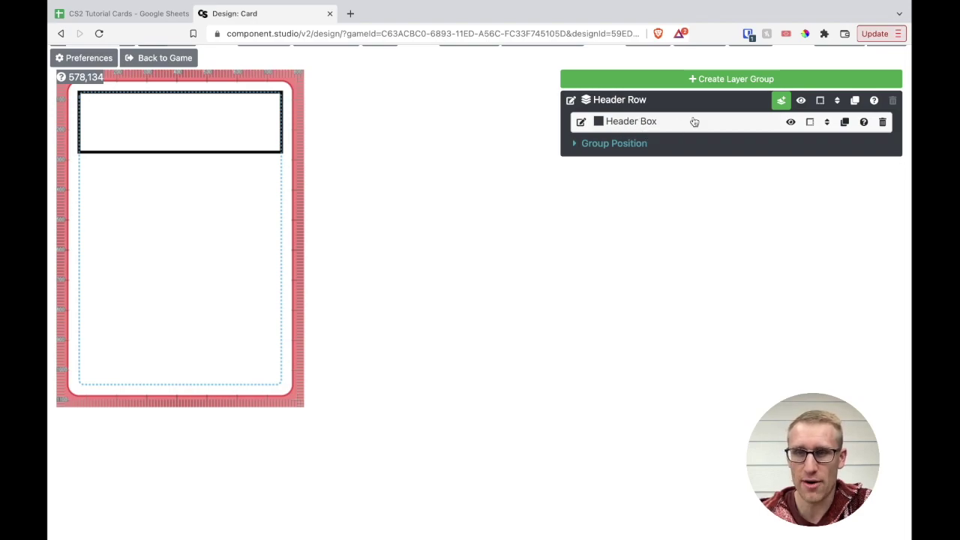
Copy the Header Box within the Header Row group and rename the copy Cost Box
click(845, 122)
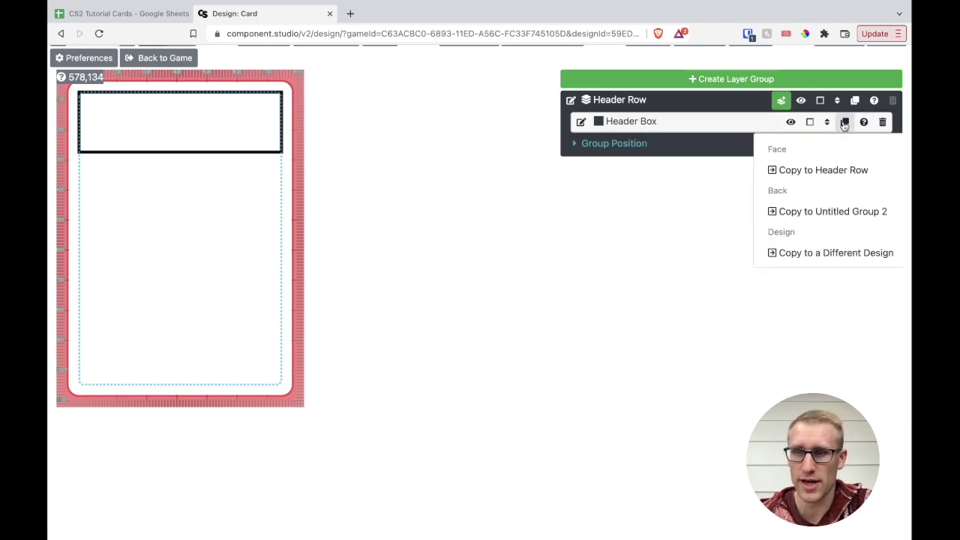
click(838, 170)
click(582, 122)
click(646, 126)
triple_click(646, 125)
text(Cost Box)
click(732, 123)
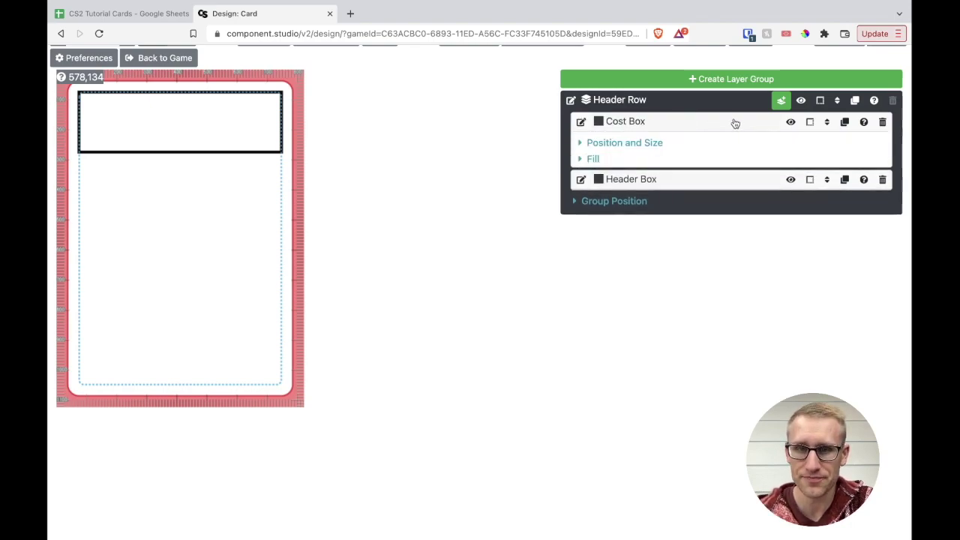
Set the Cost Box's width to 200 px and collapse the layer's settings
click(581, 144)
mouse_move(590, 290)
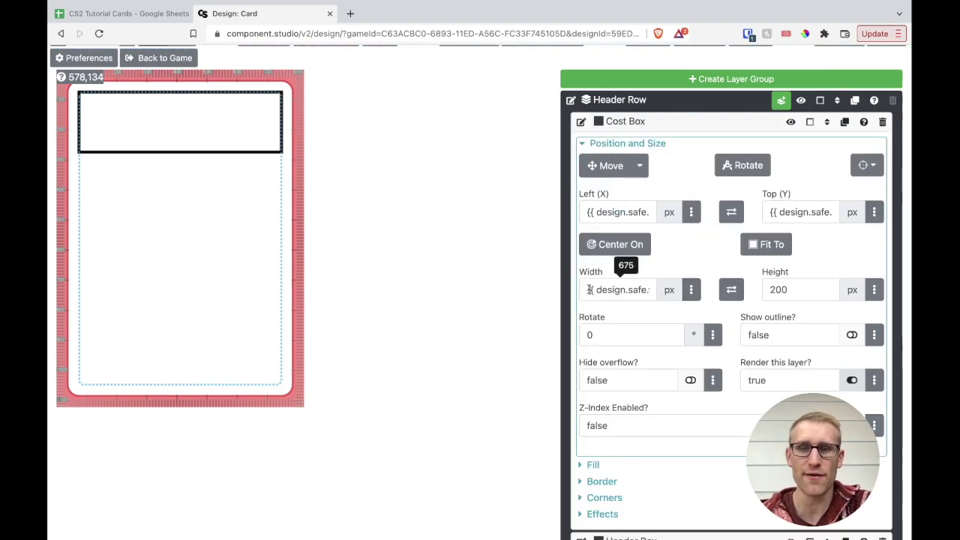
click(583, 291)
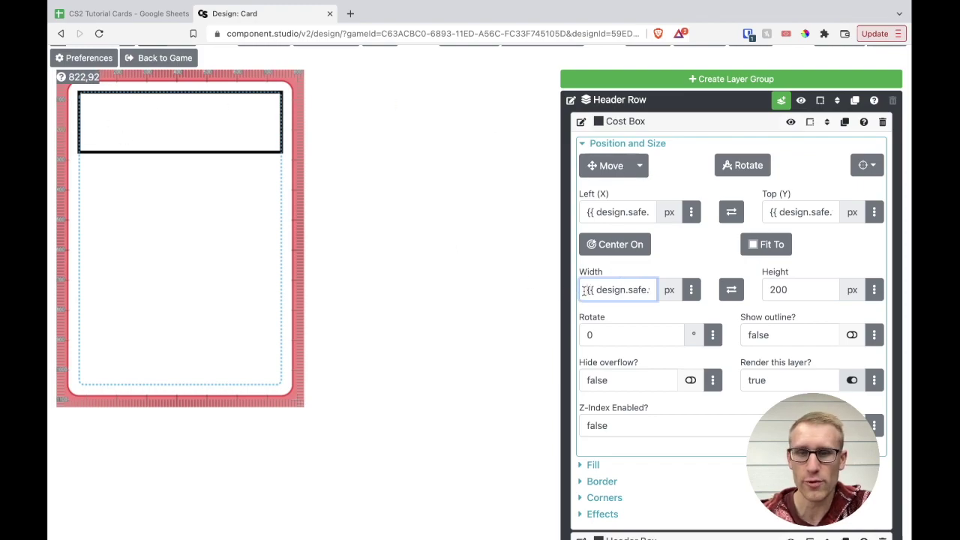
drag(584, 292, 728, 295)
key(BackSpace)
text(200)
click(707, 253)
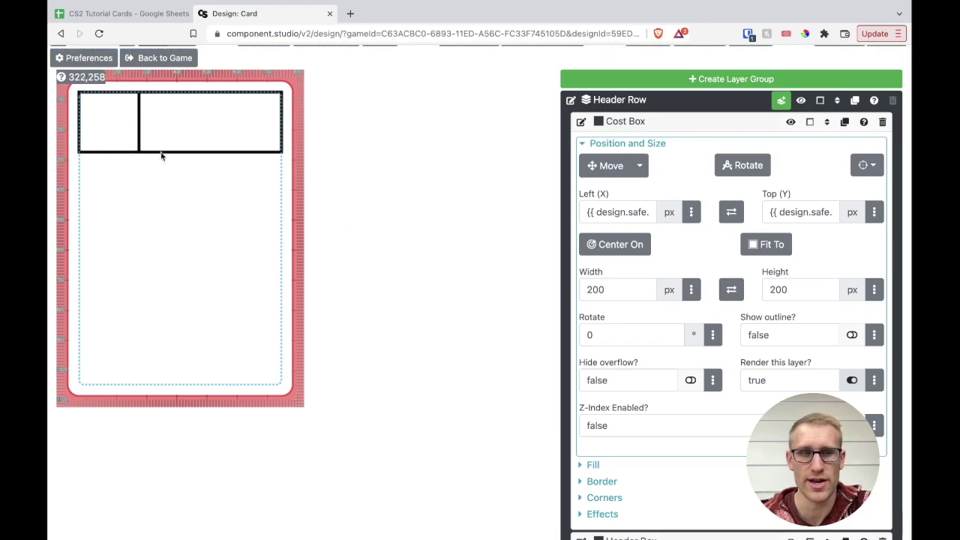
click(583, 143)
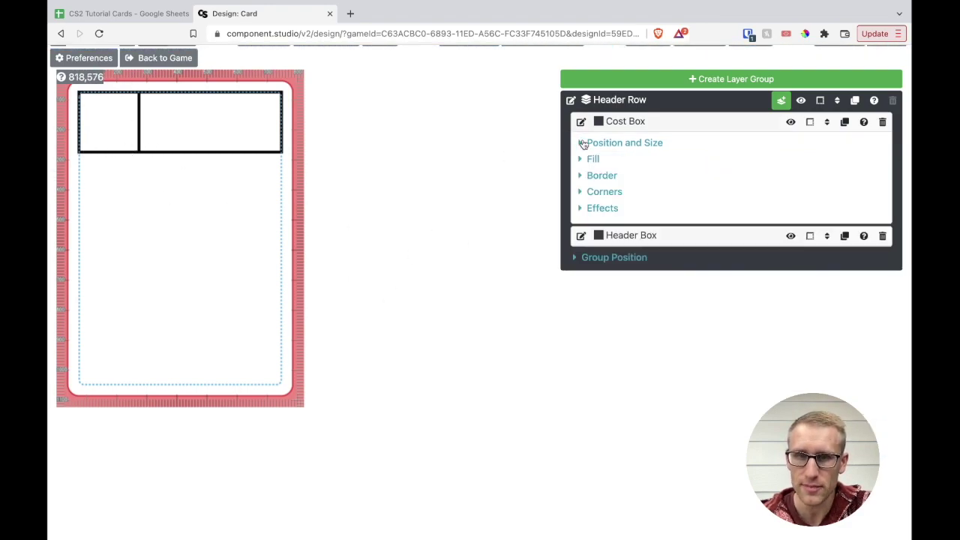
click(684, 124)
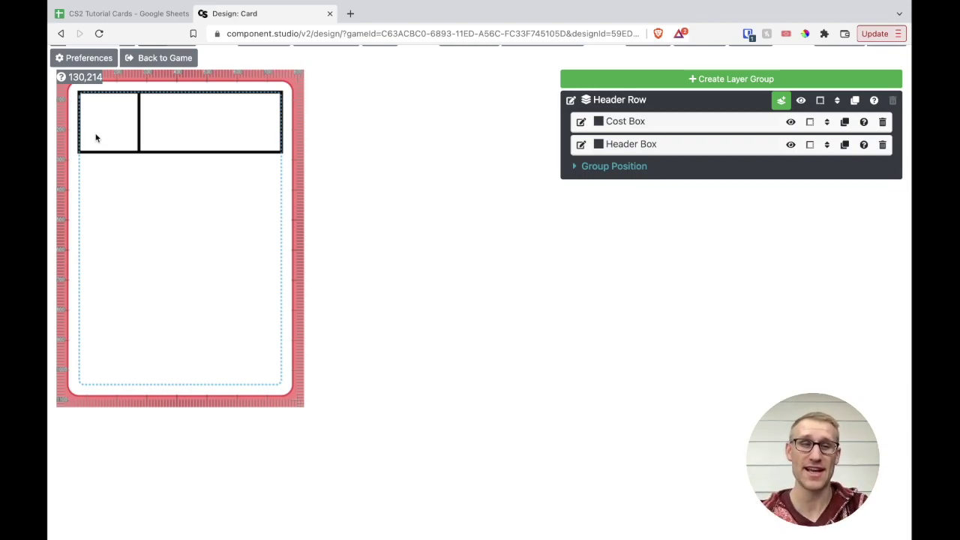
Page through the cards in the dataset to compare the header layout on each one
scroll(96, 138, up, 2)
click(128, 56)
click(128, 57)
click(128, 57)
click(129, 57)
click(129, 57)
click(128, 57)
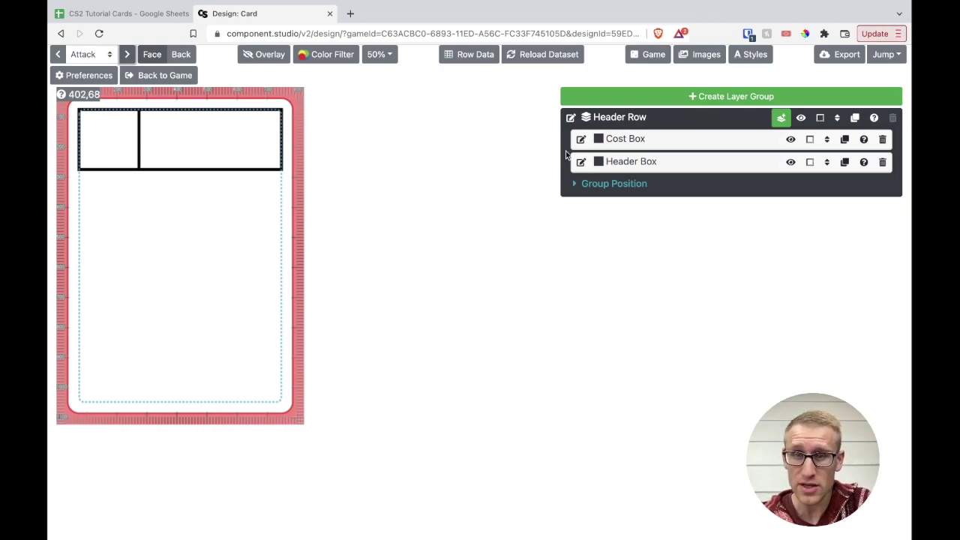
Add a text layer to the Header Row group and open its text content
click(780, 119)
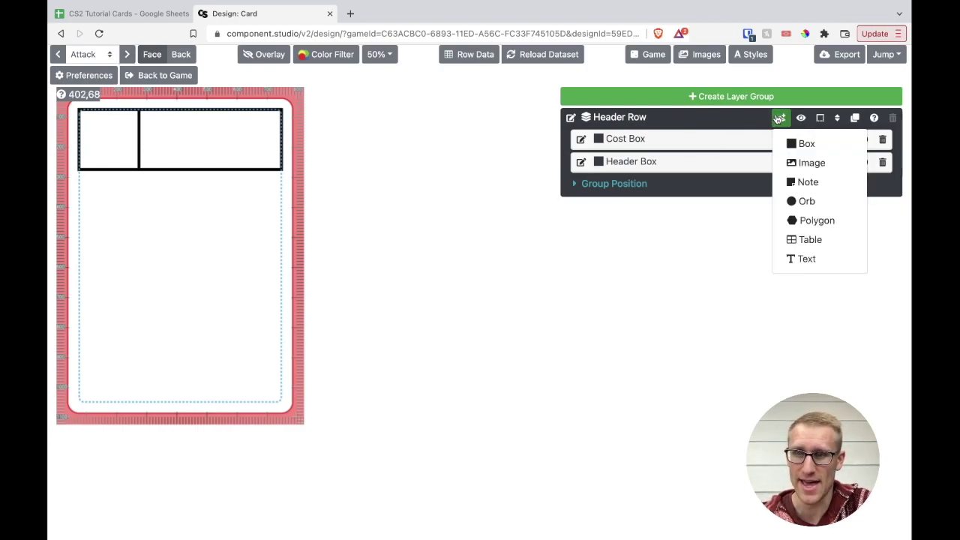
click(828, 260)
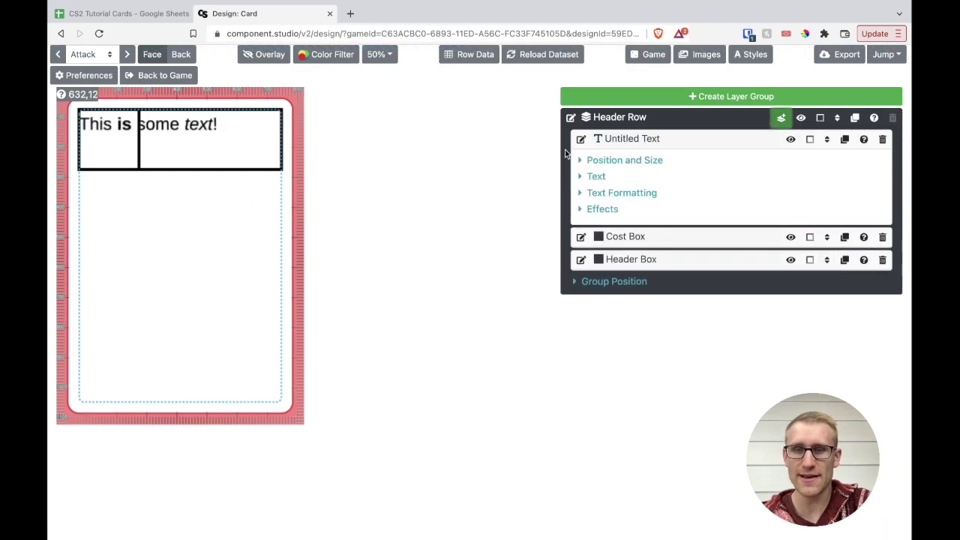
click(580, 177)
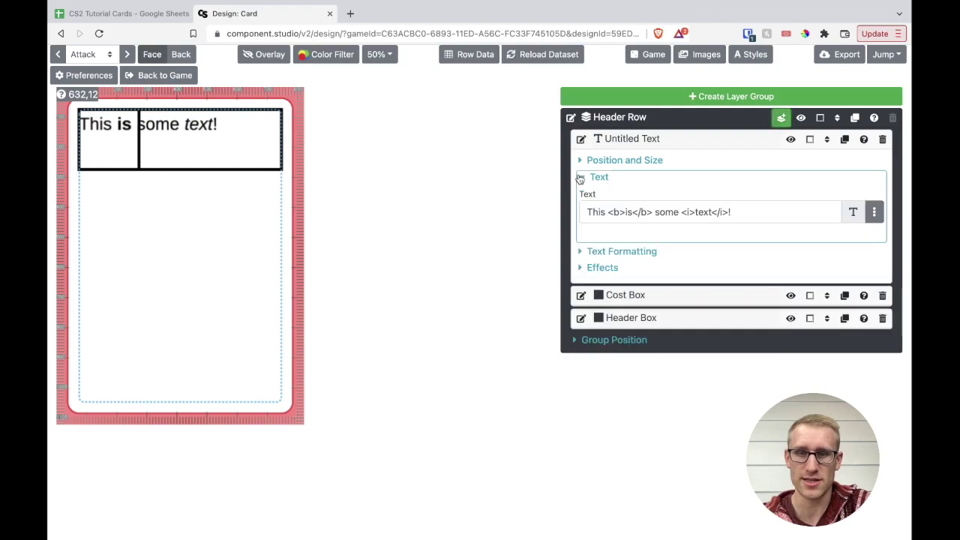
drag(609, 212, 650, 213)
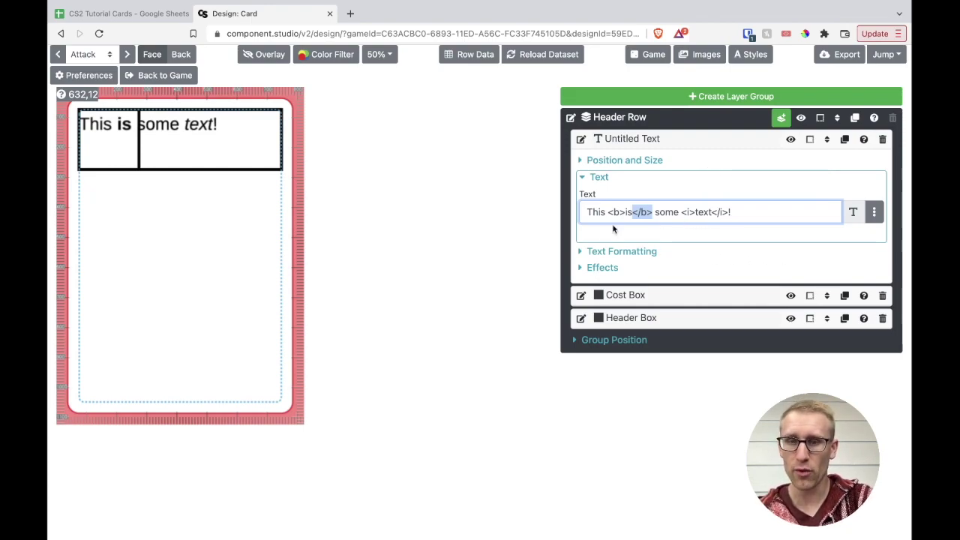
Replace the new text layer's sample content with the row's cost value, {{ row.cost }}
click(874, 213)
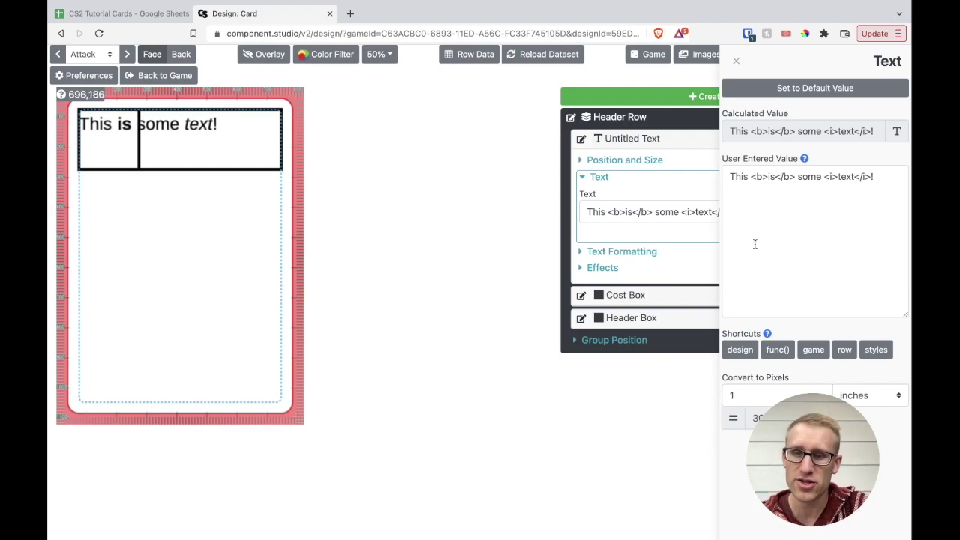
click(742, 351)
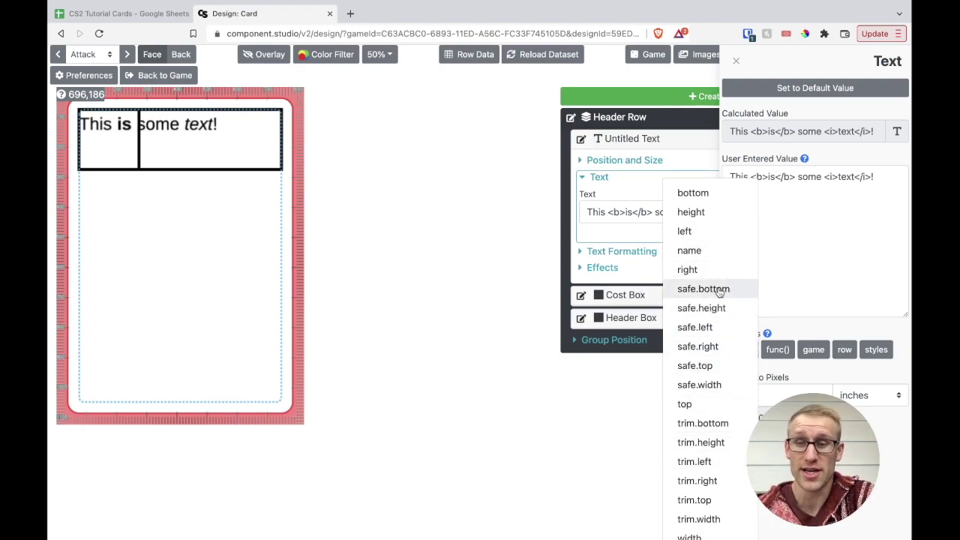
click(788, 281)
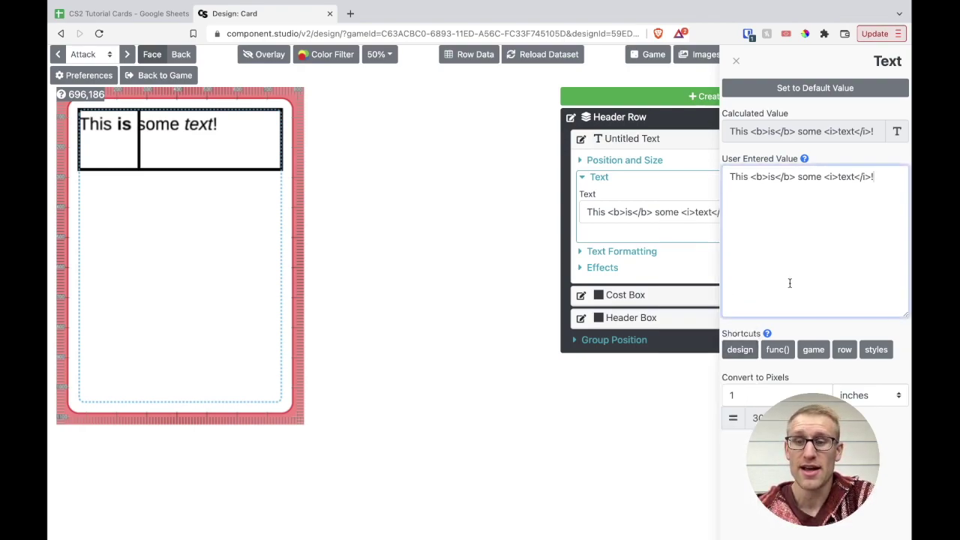
click(845, 350)
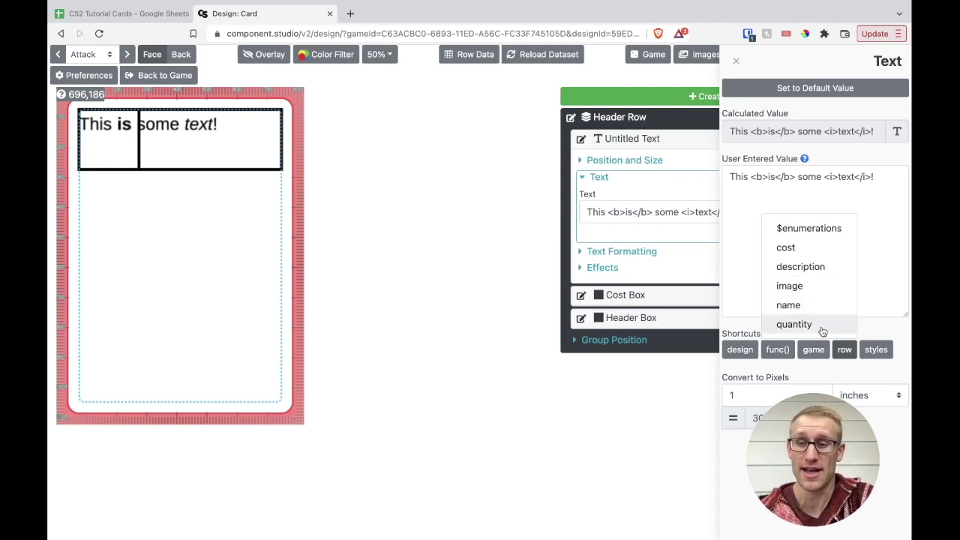
click(813, 252)
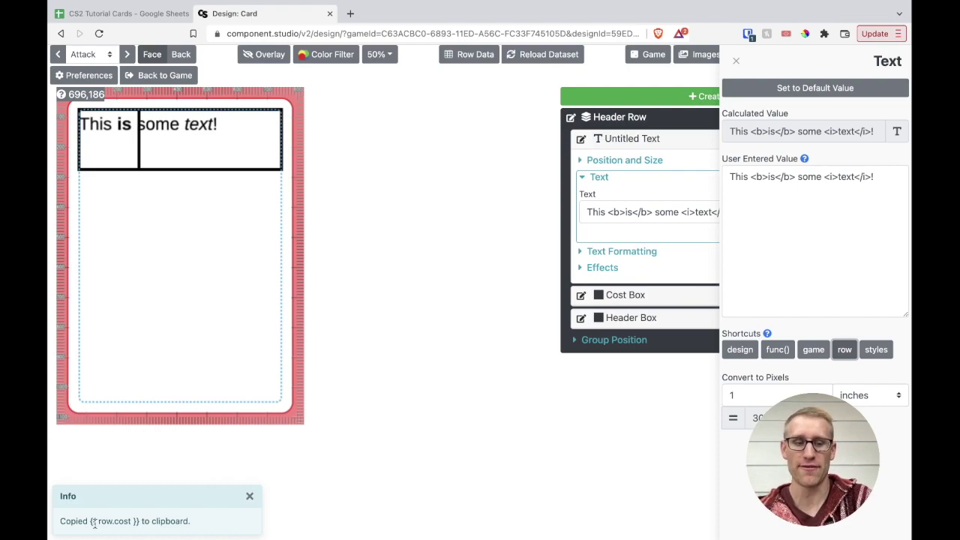
click(846, 350)
click(887, 198)
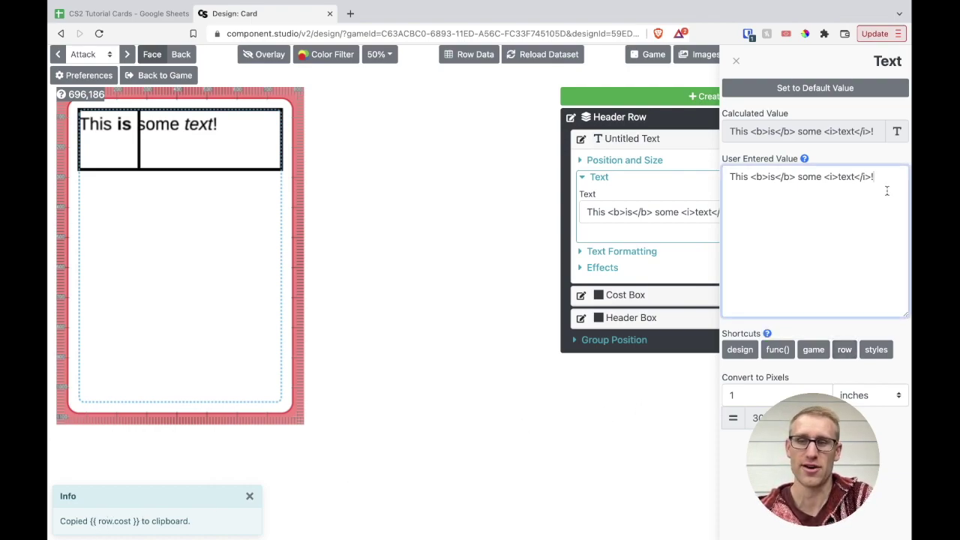
drag(882, 179, 736, 177)
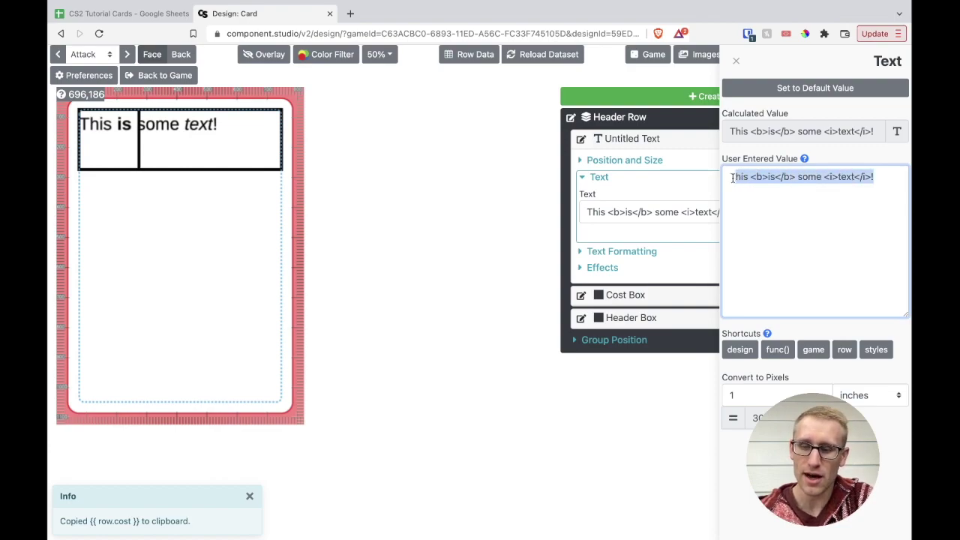
key(BackSpace)
key(ctrl+v)
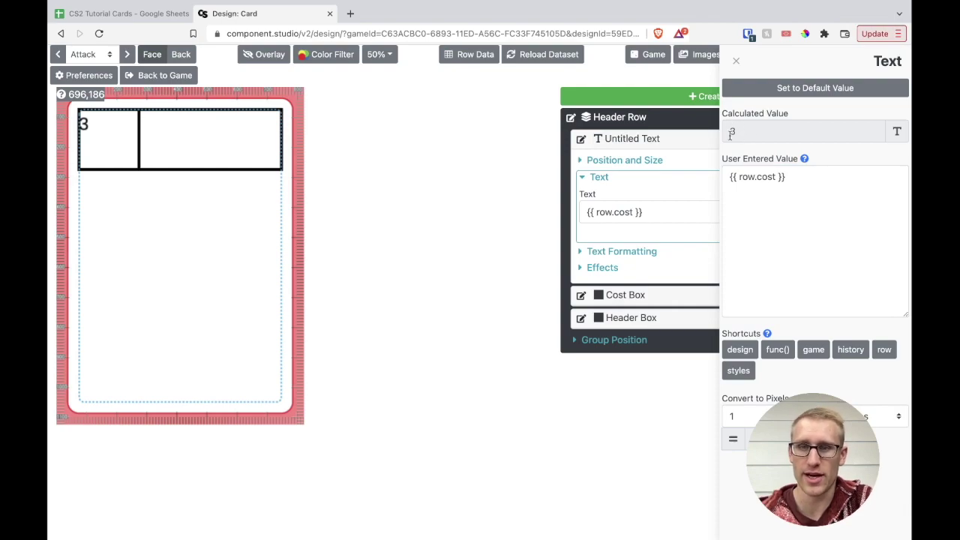
Cycle through the cards to check the cost text shown on each one
click(128, 55)
click(128, 56)
click(128, 57)
click(128, 57)
click(127, 56)
click(128, 56)
click(127, 56)
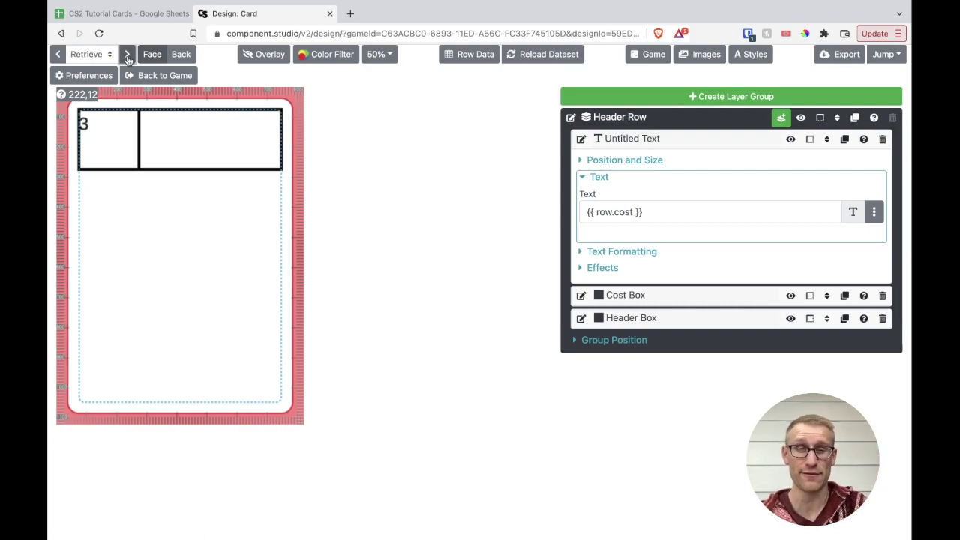
click(127, 56)
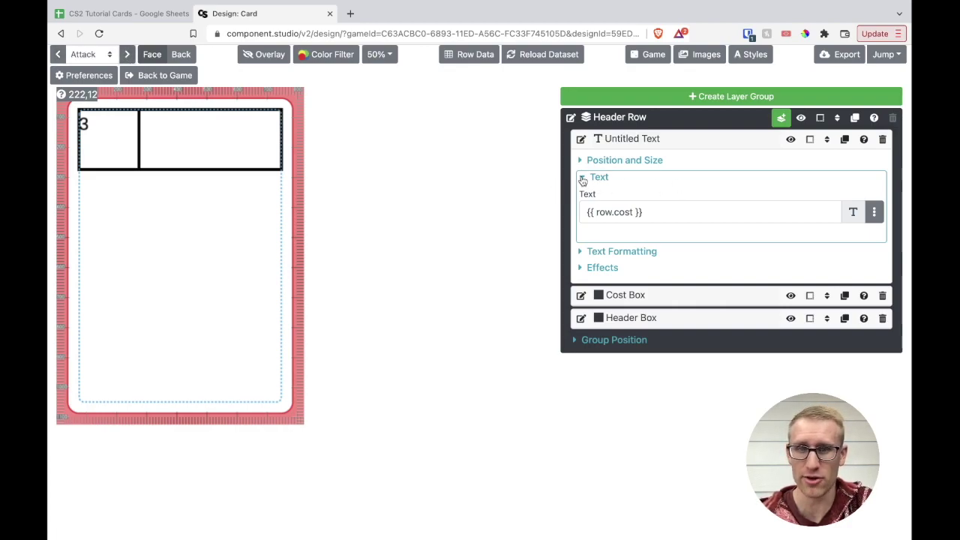
Move the cost text layer freehand to about X 135 px, Y 307 px, below the header row
click(583, 178)
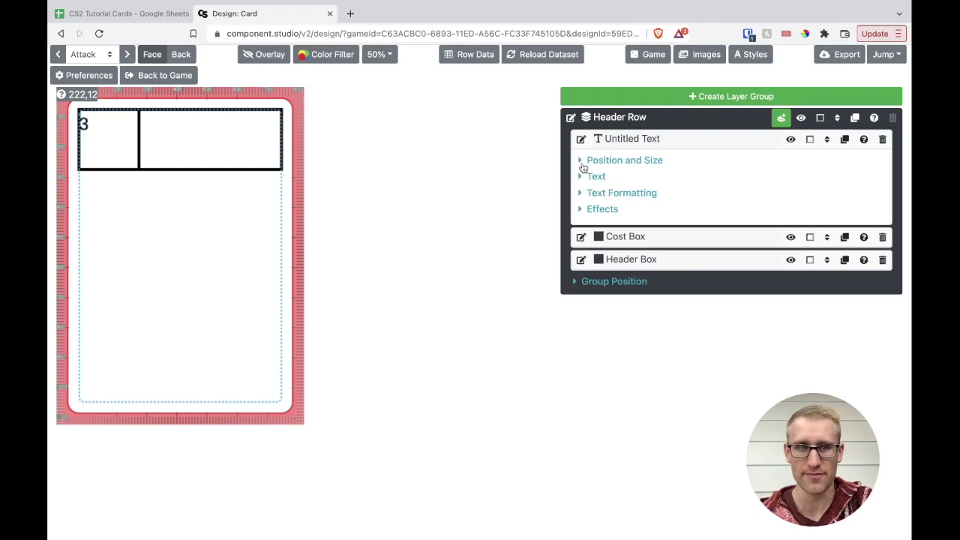
click(582, 162)
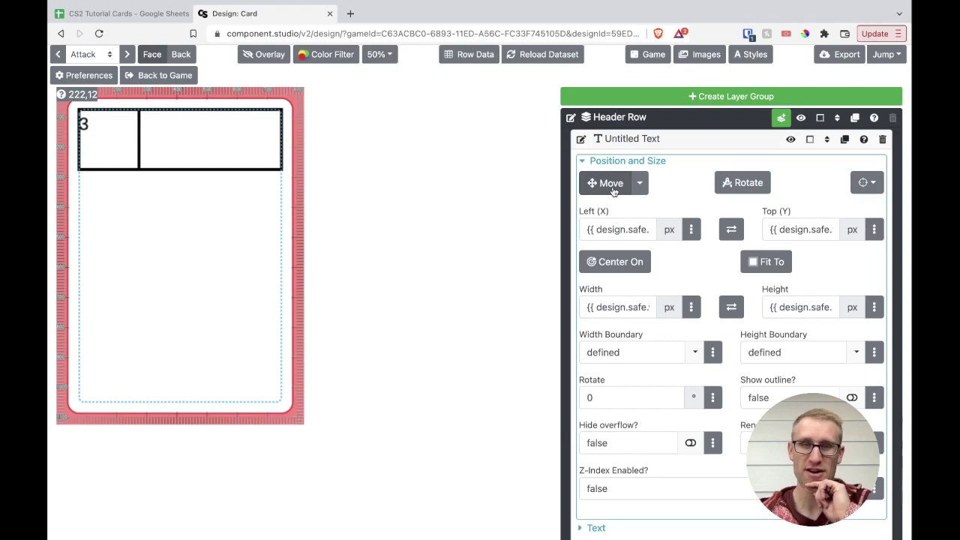
click(608, 185)
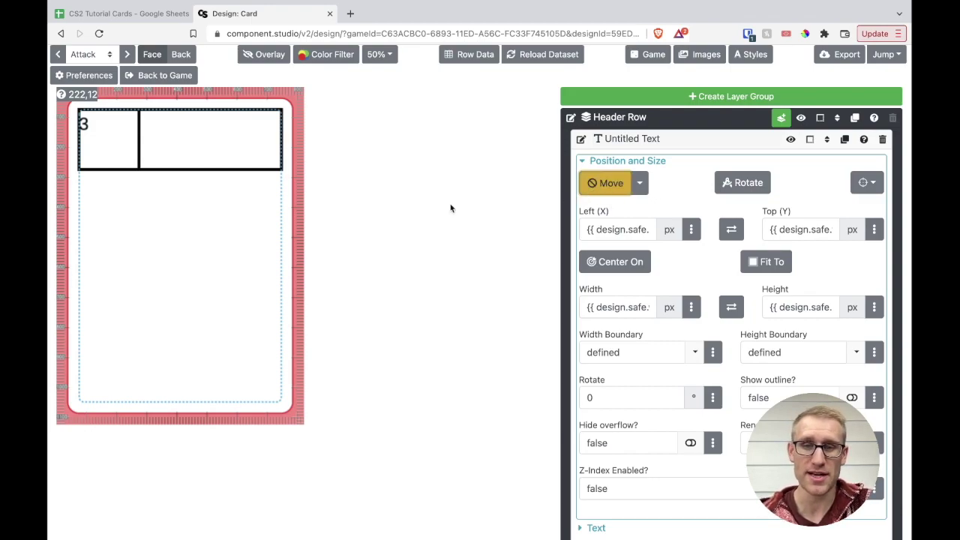
click(90, 132)
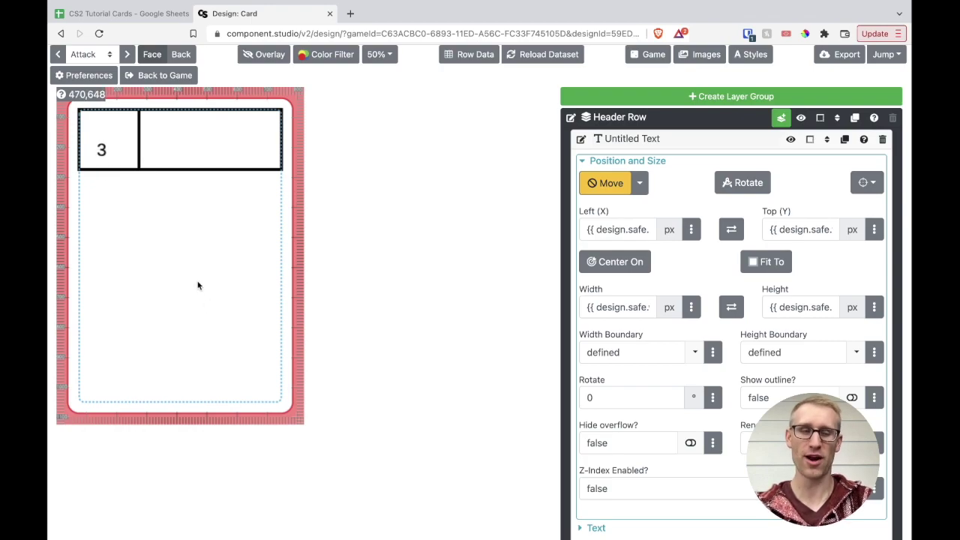
click(199, 327)
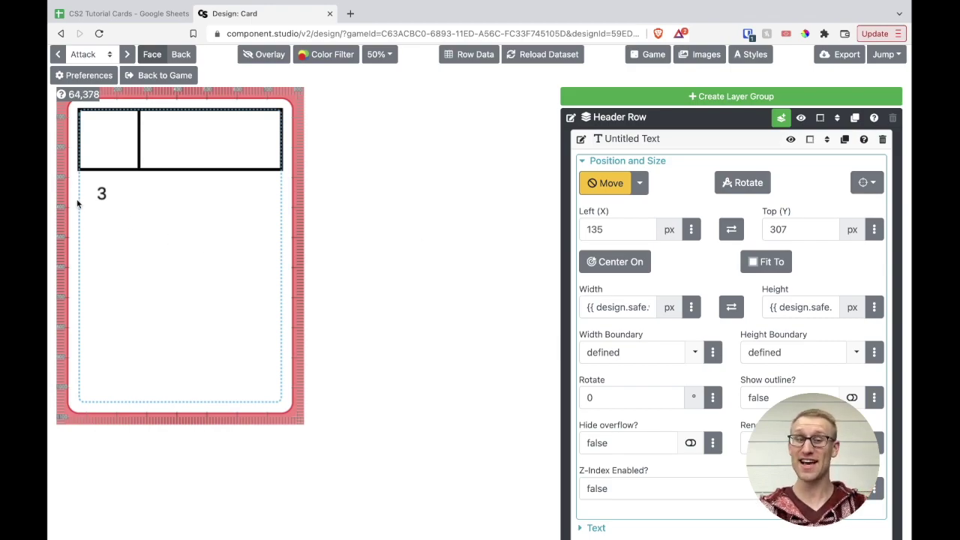
Turn on the cost text layer's outline and move the layer to about X 162 px, Y 244 px
scroll(679, 180, down, 1)
click(644, 279)
key(End)
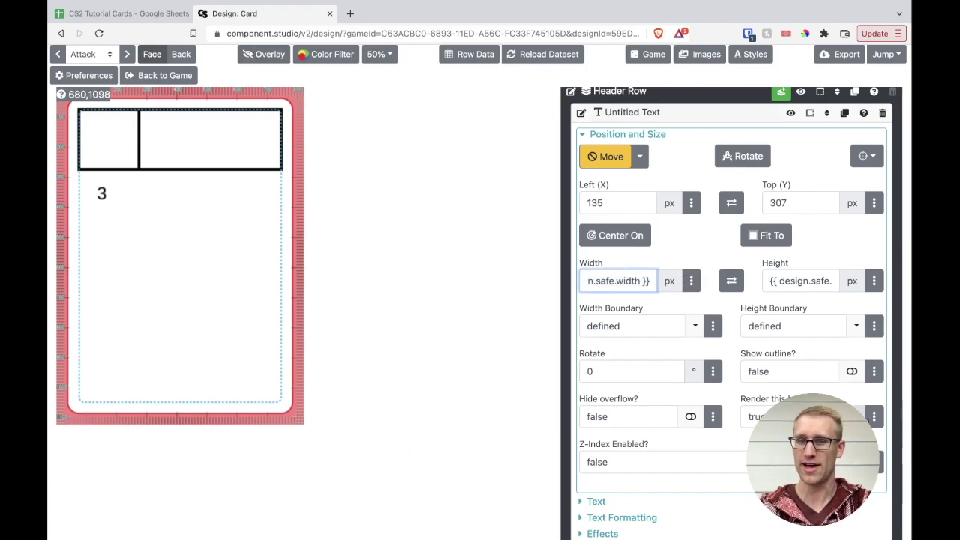
double_click(820, 282)
click(829, 236)
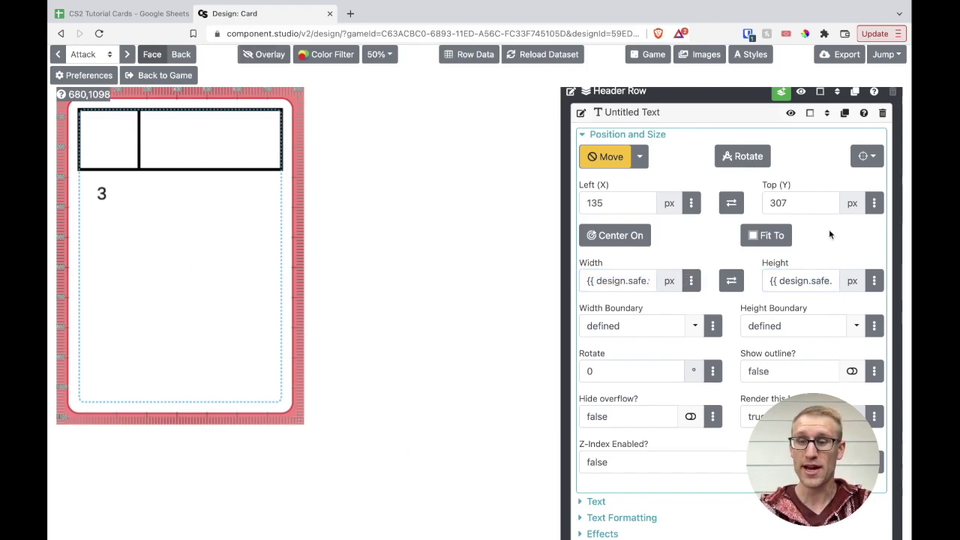
click(853, 371)
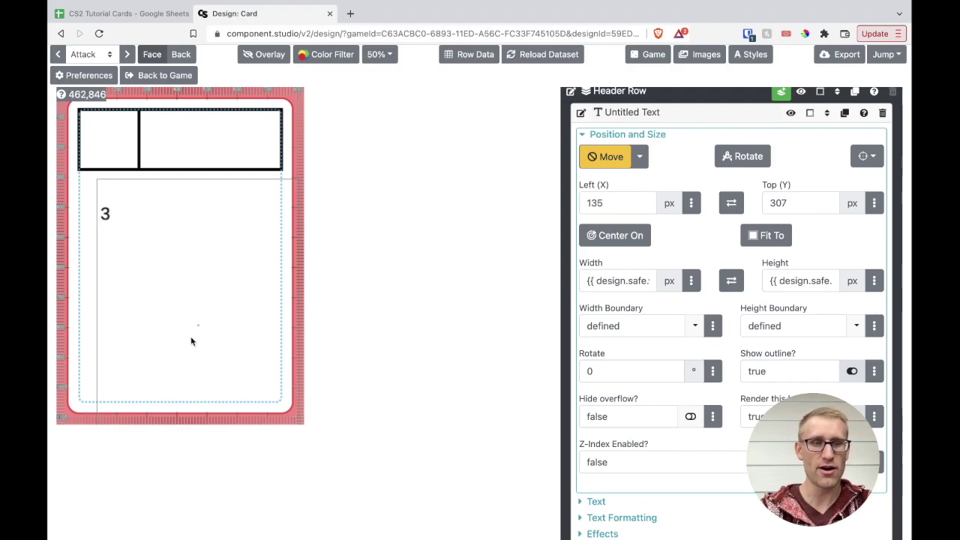
click(205, 311)
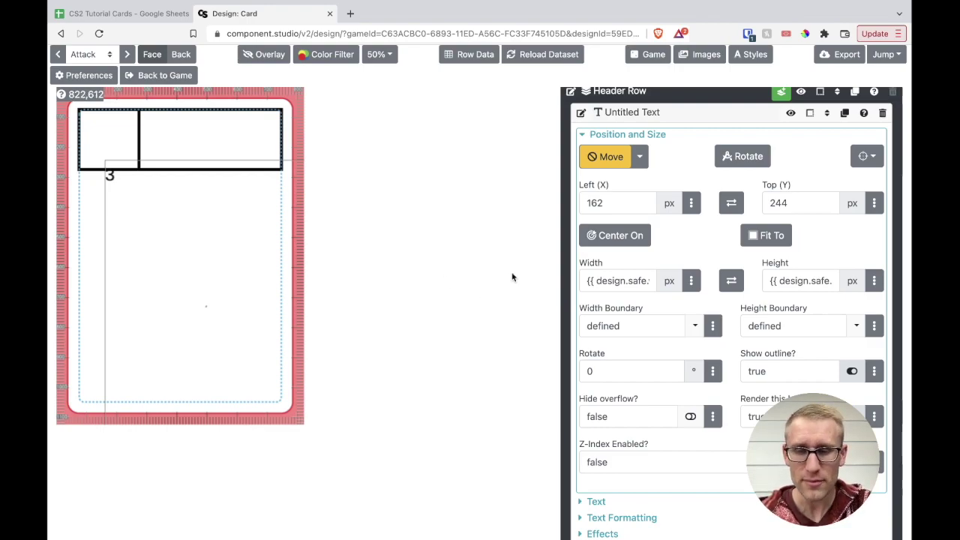
Set the cost text layer's width and height to 200 px each
click(611, 280)
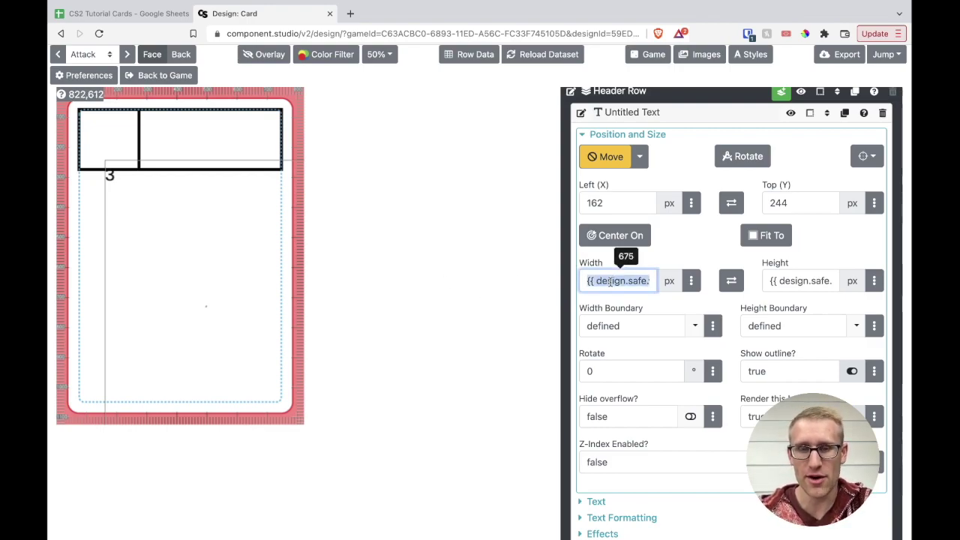
text(200)
key(Tab)
text(20)
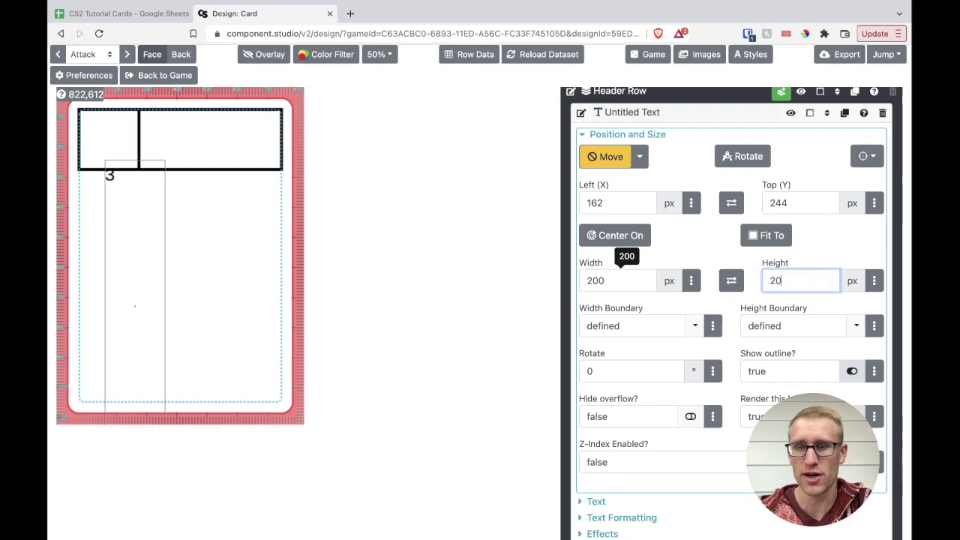
text(0)
click(689, 248)
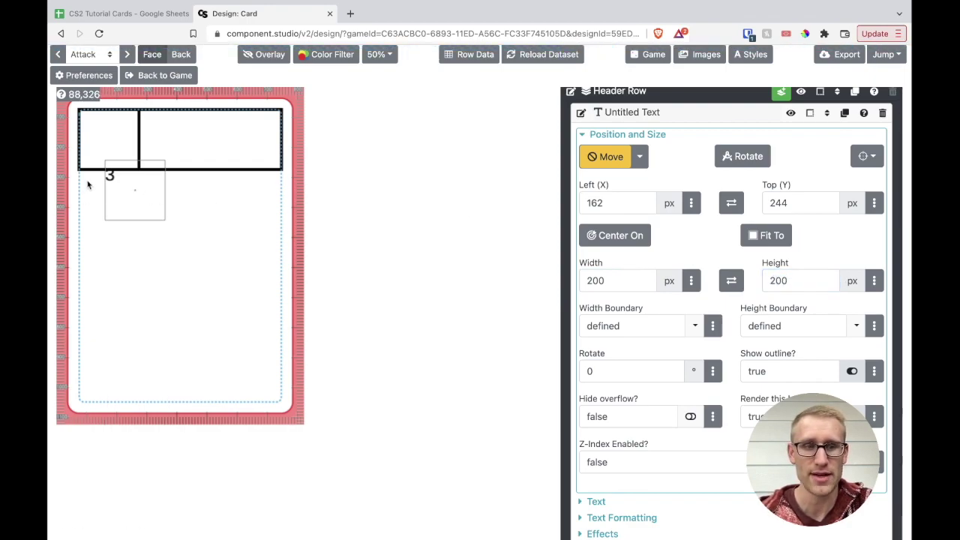
Move the cost text layer up so its number sits in the Cost Box, at about X 155 px, Y 127 px
click(609, 156)
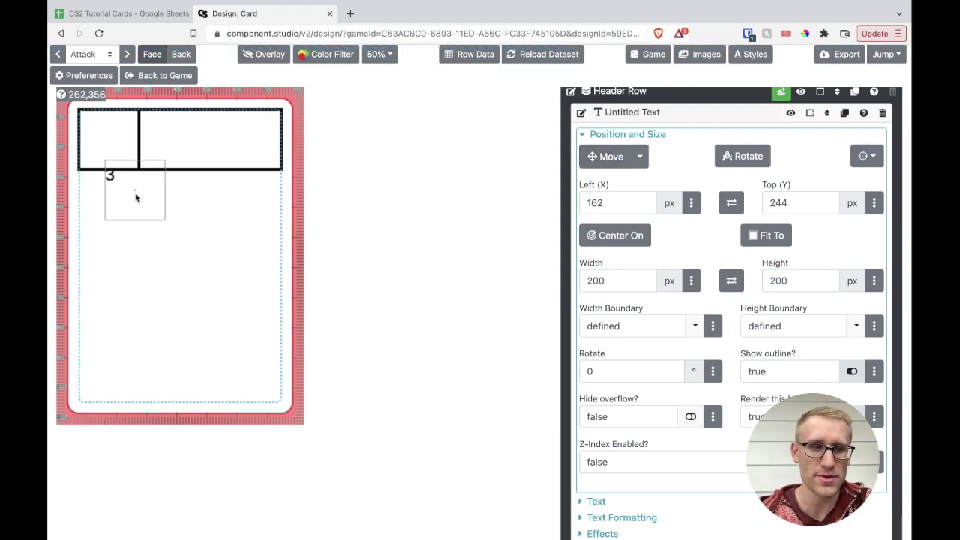
click(608, 157)
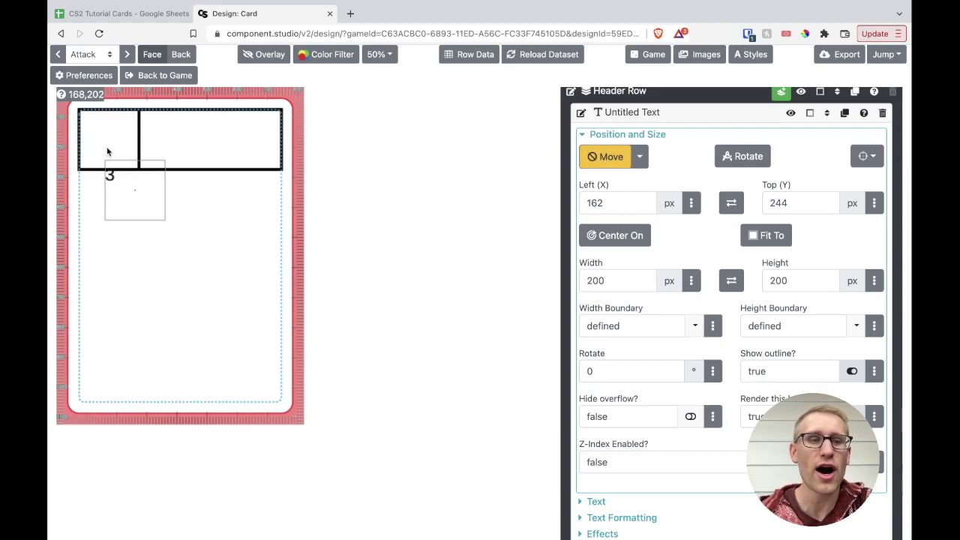
drag(112, 178, 131, 125)
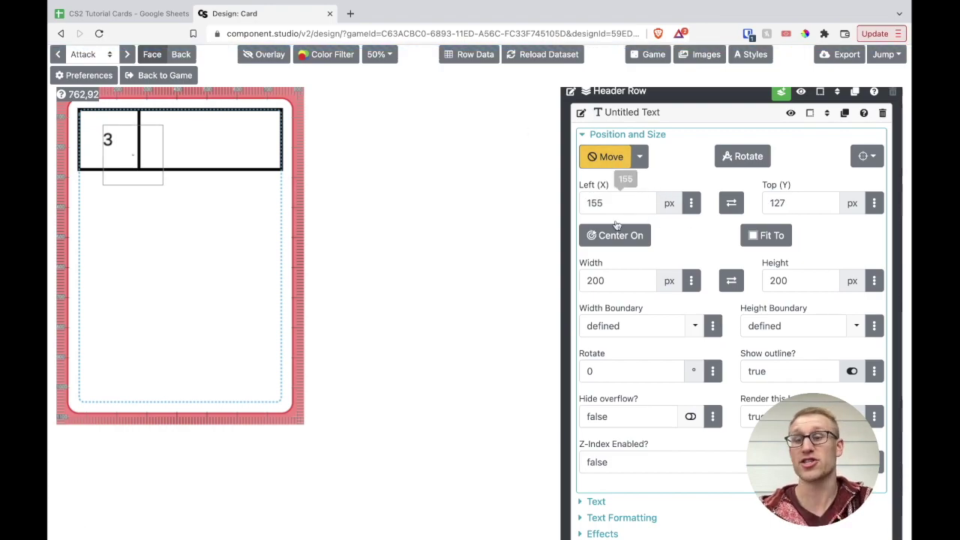
scroll(733, 260, down, 1)
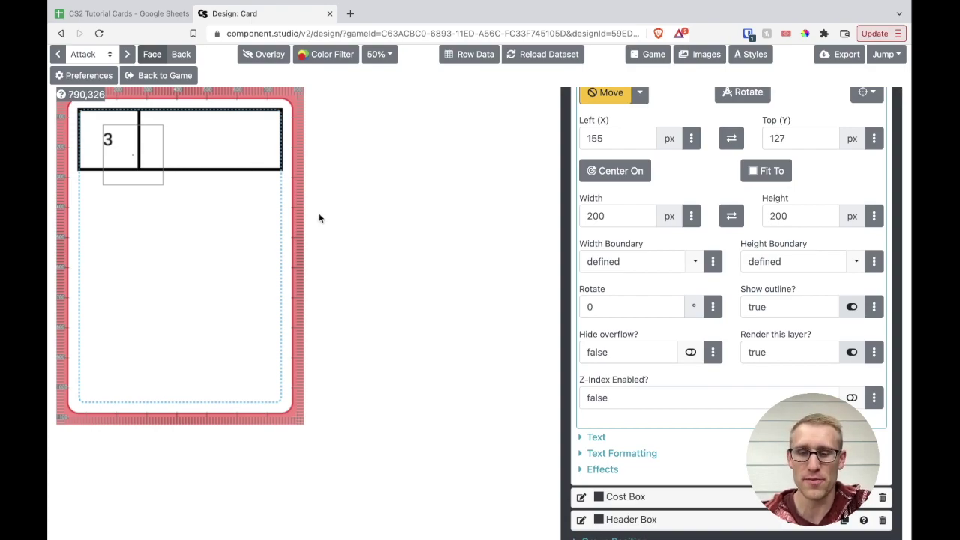
scroll(660, 217, up, 1)
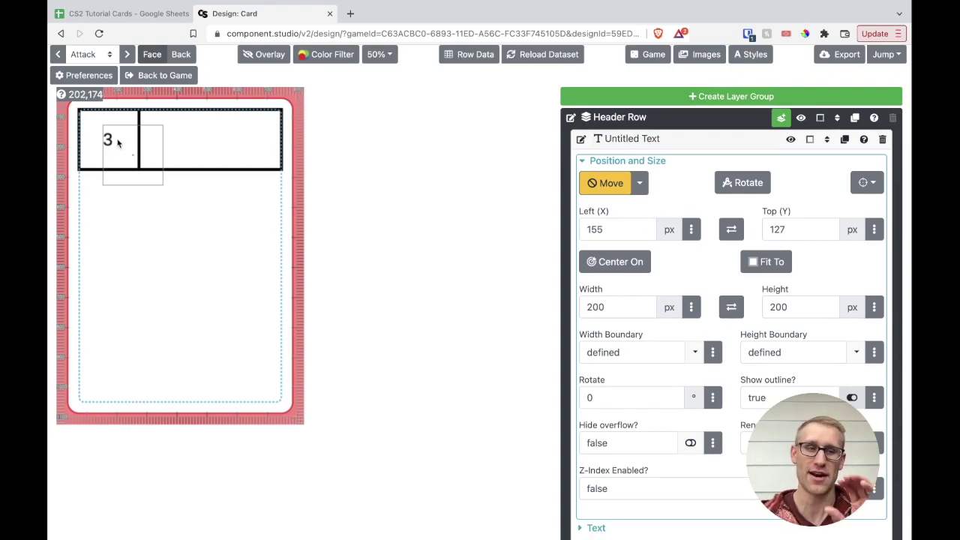
scroll(750, 345, down, 1)
scroll(795, 341, up, 1)
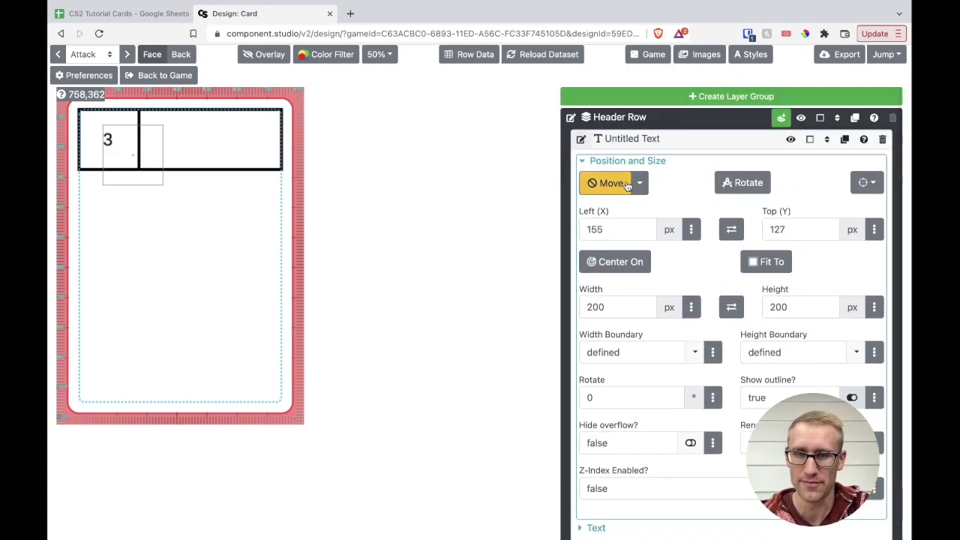
Stop freehand moving of the cost text layer and turn off its outline
click(621, 185)
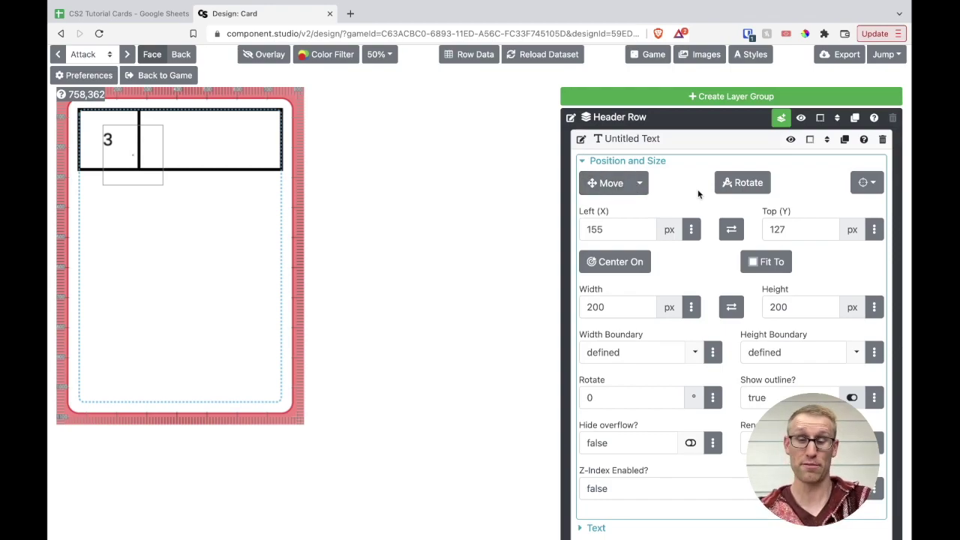
scroll(698, 193, down, 2)
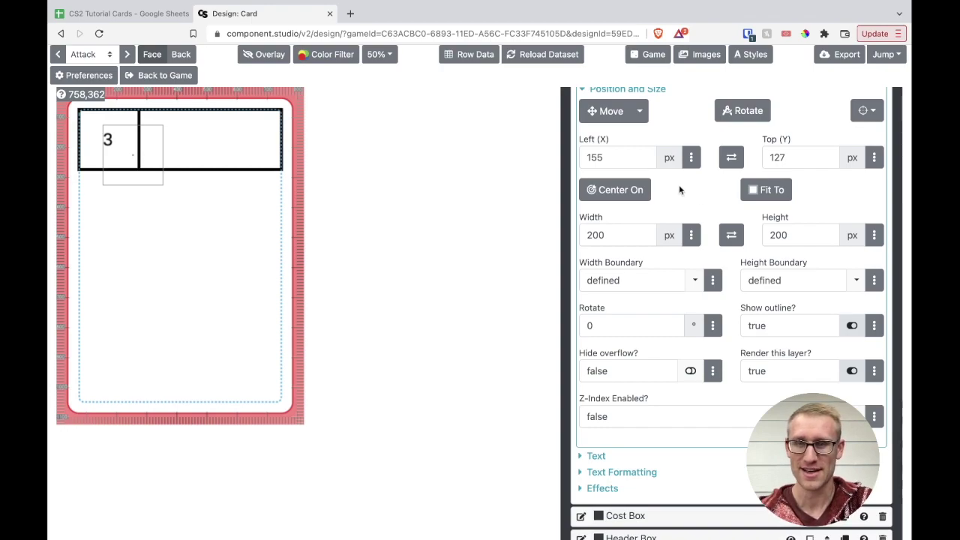
click(852, 325)
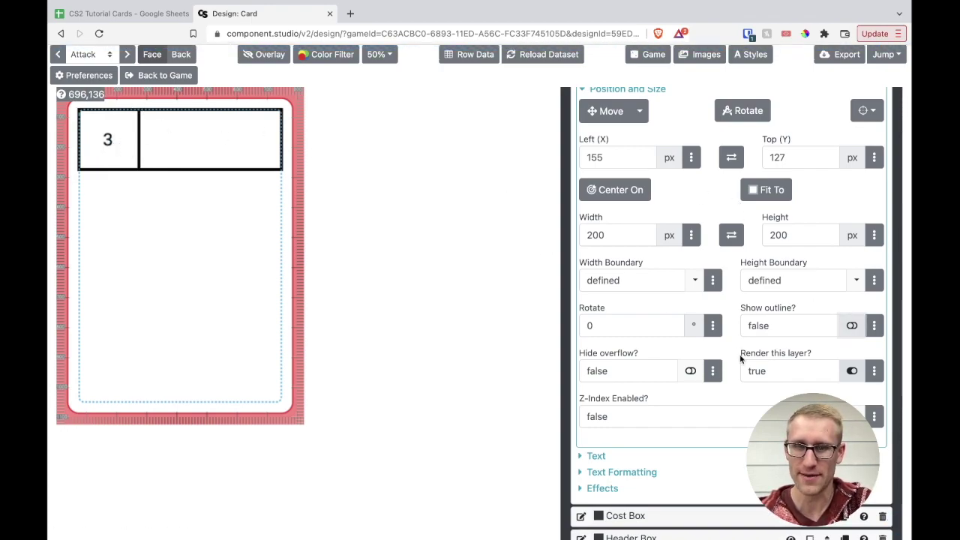
Open the cost text layer's text formatting settings and show the available default styles
scroll(740, 358, up, 2)
click(586, 162)
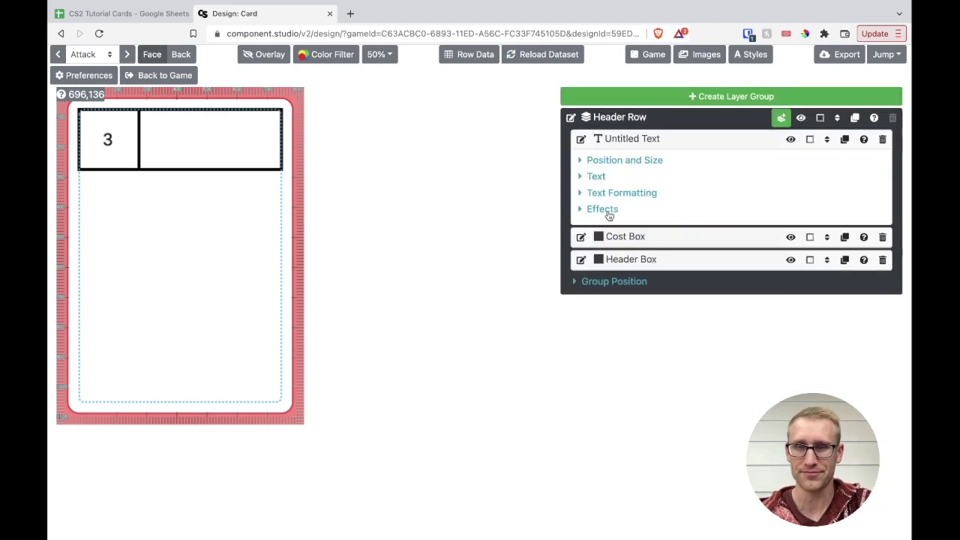
click(586, 178)
click(585, 178)
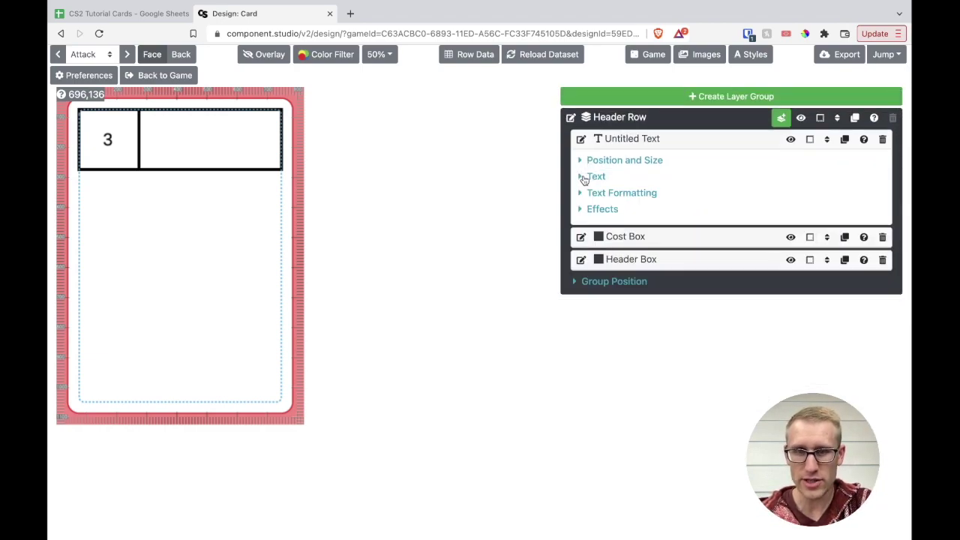
click(585, 194)
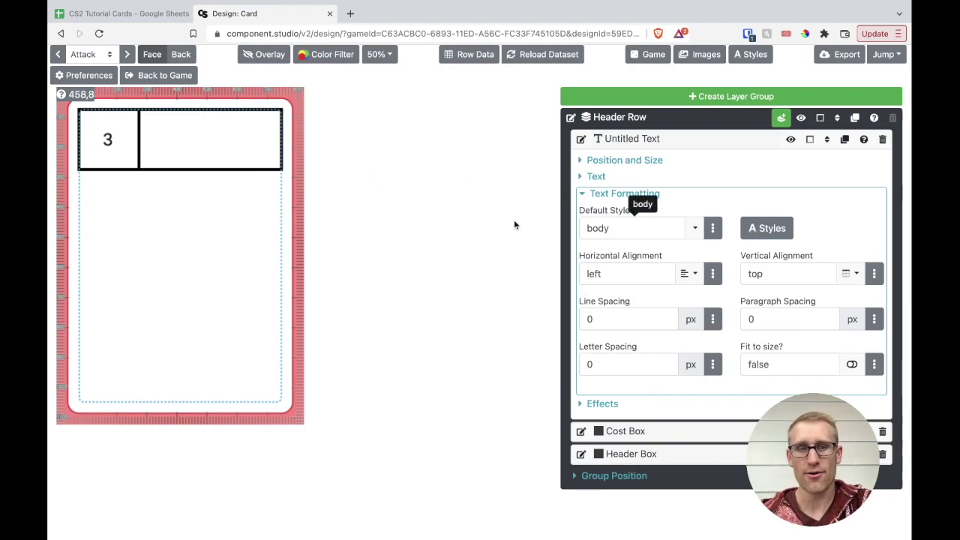
click(582, 227)
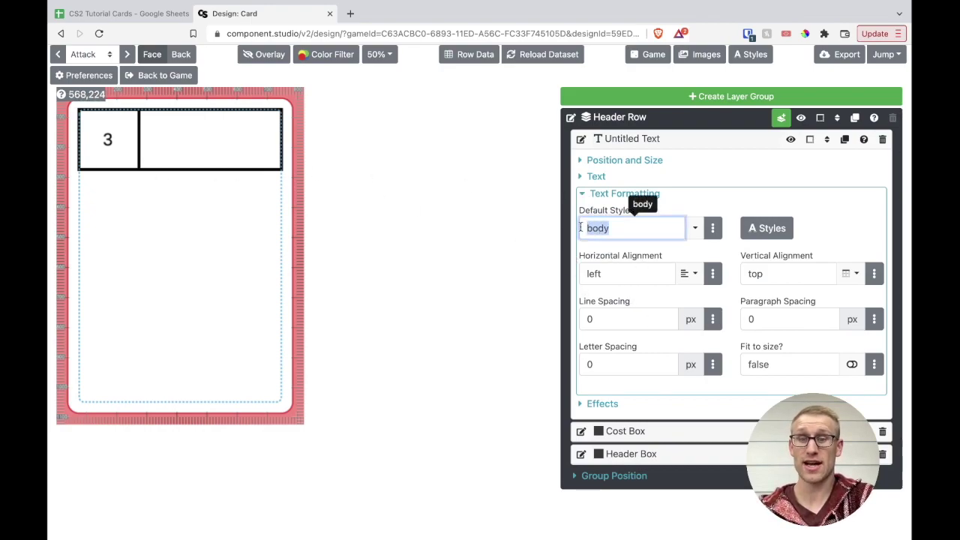
click(696, 229)
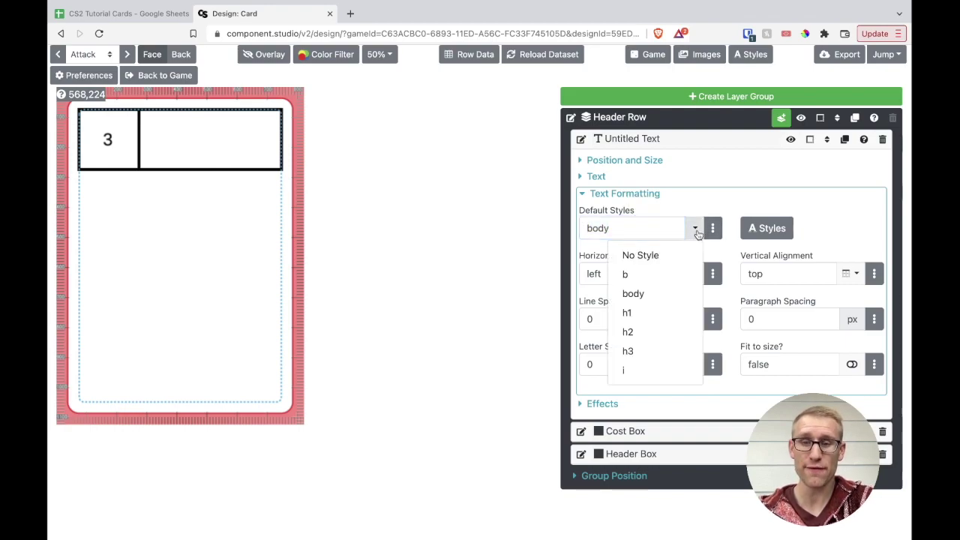
Try the h1 and h2 default styles on the untitled text layer, ending on h1
click(665, 313)
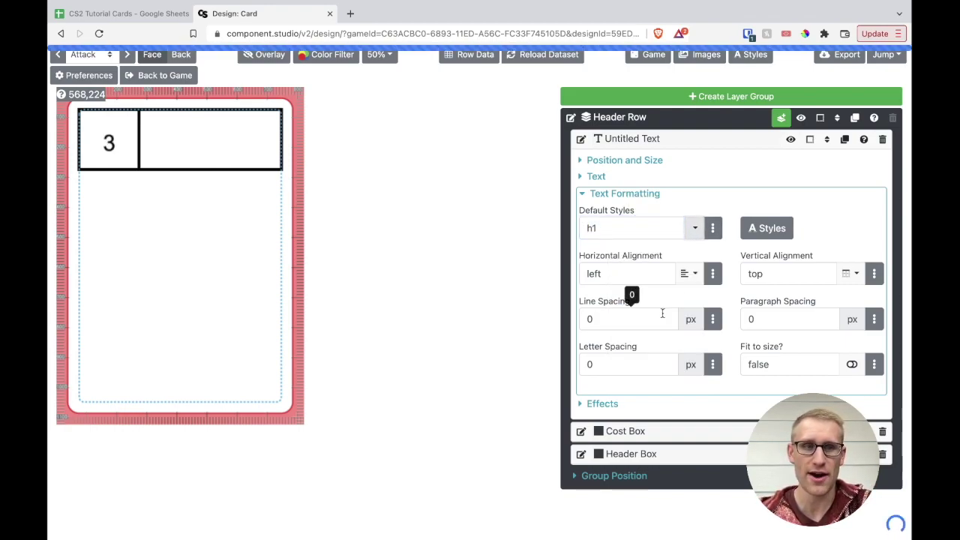
click(694, 227)
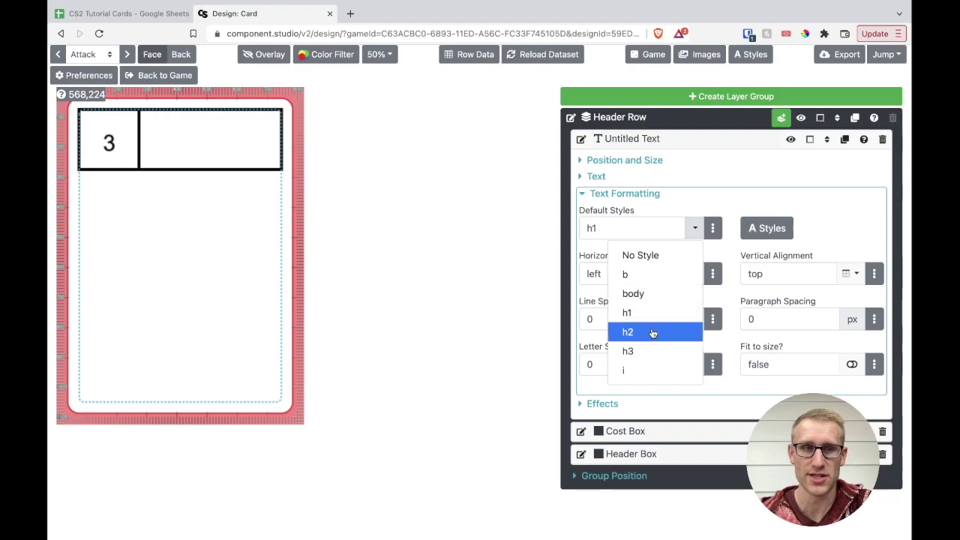
click(657, 333)
click(694, 228)
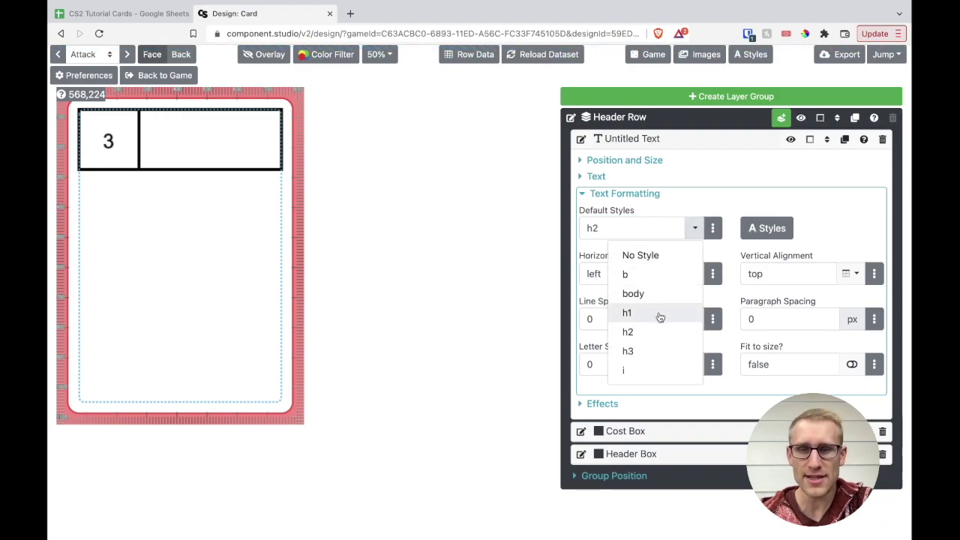
click(659, 314)
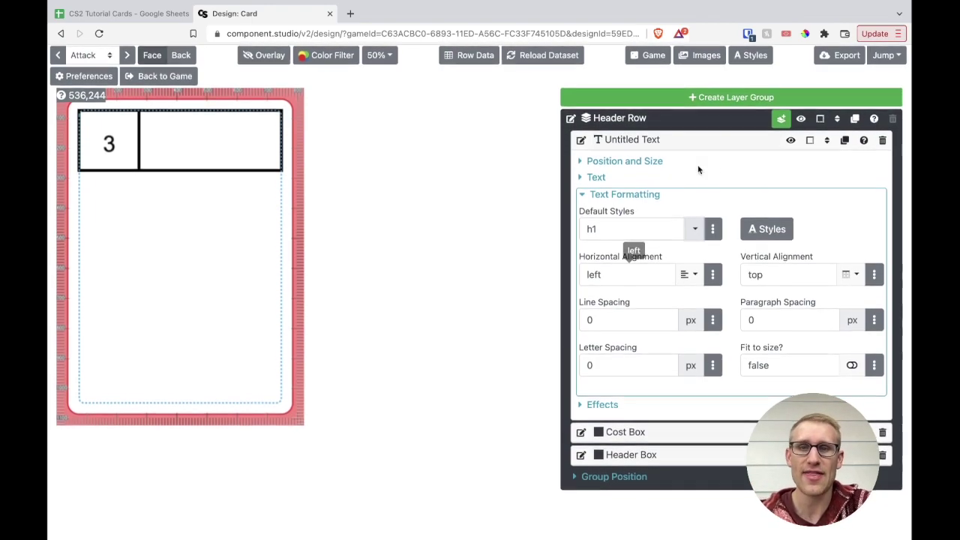
Create a new text style and name it cost
click(762, 239)
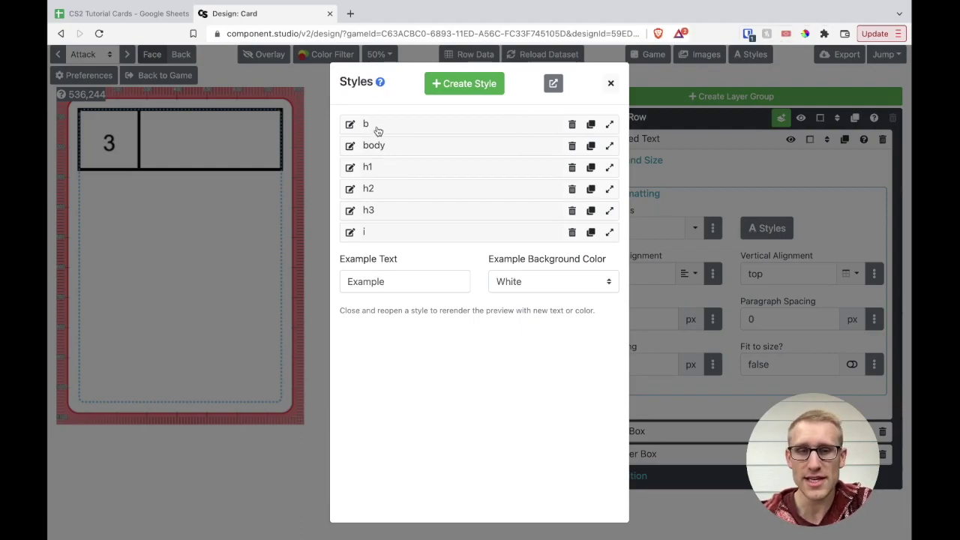
click(473, 87)
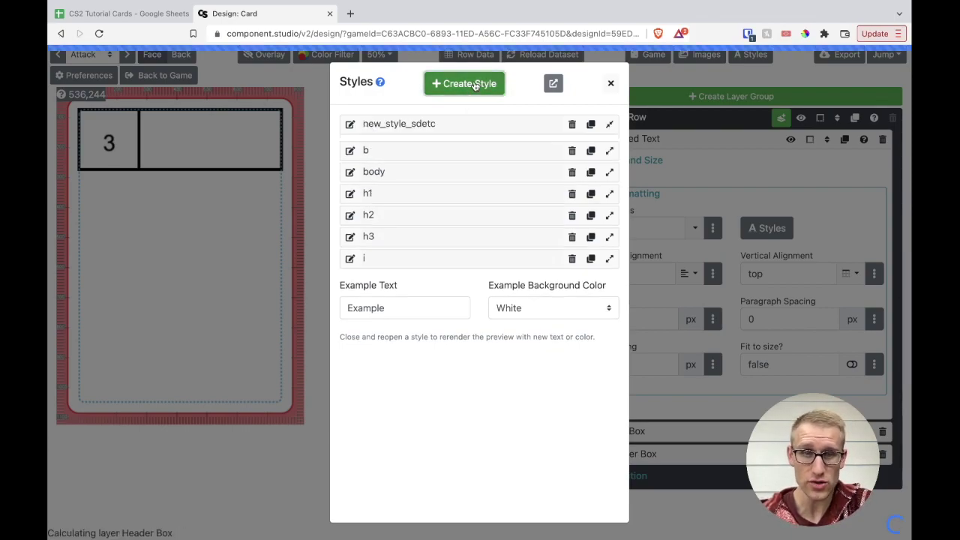
click(350, 125)
text(cost)
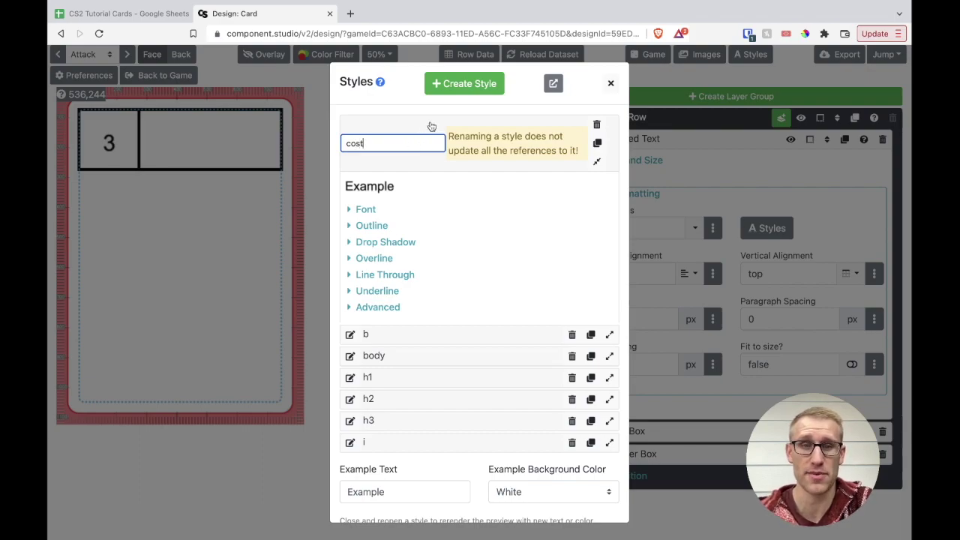
key(Return)
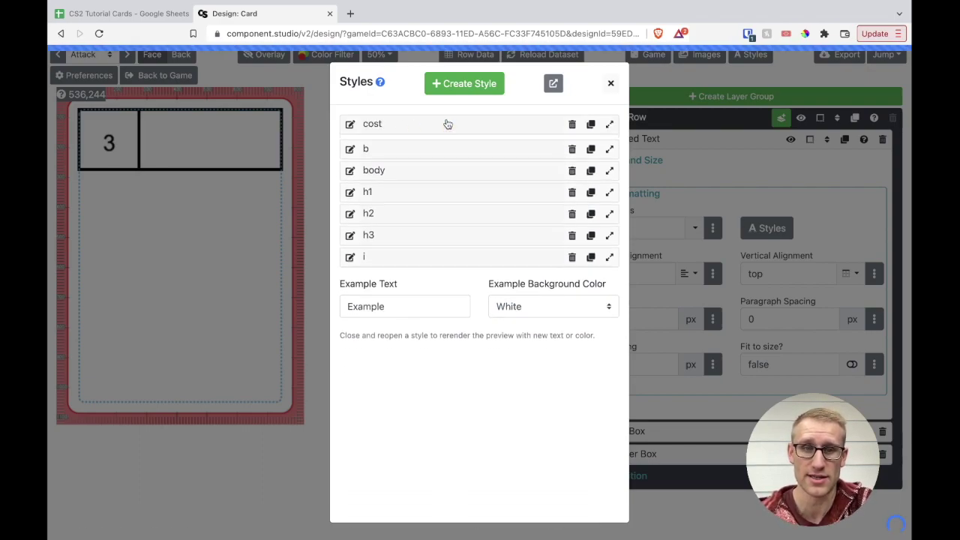
Set the cost style's font size to 128 px and close the style settings
click(350, 173)
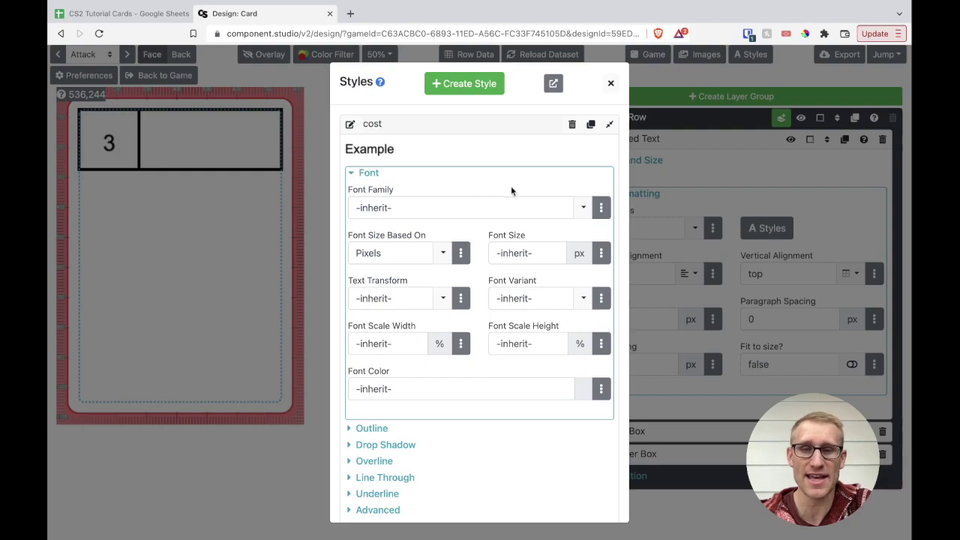
click(544, 256)
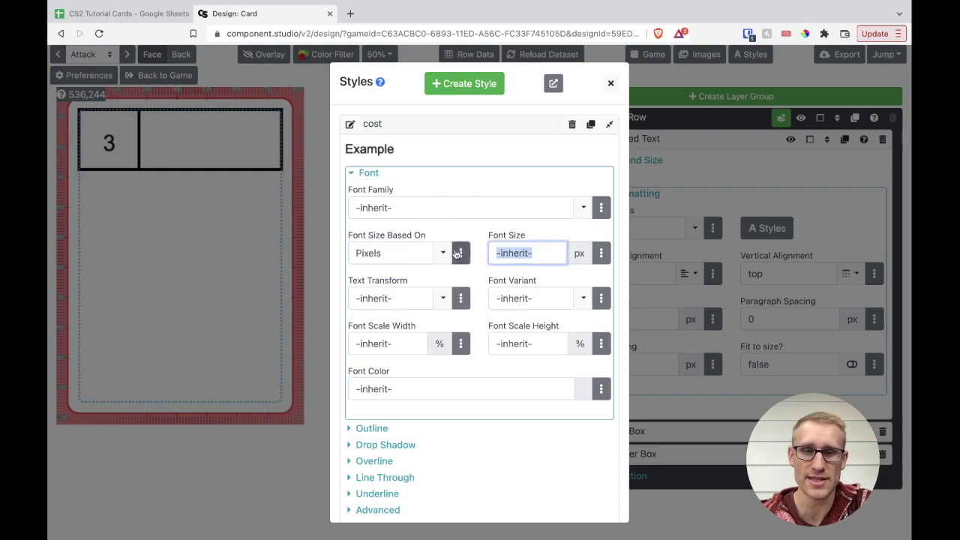
text(72)
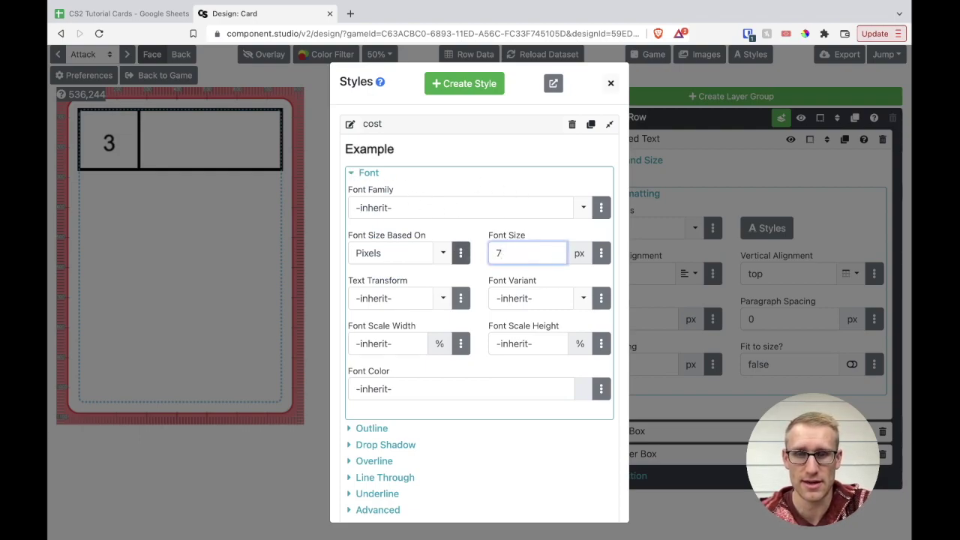
click(553, 160)
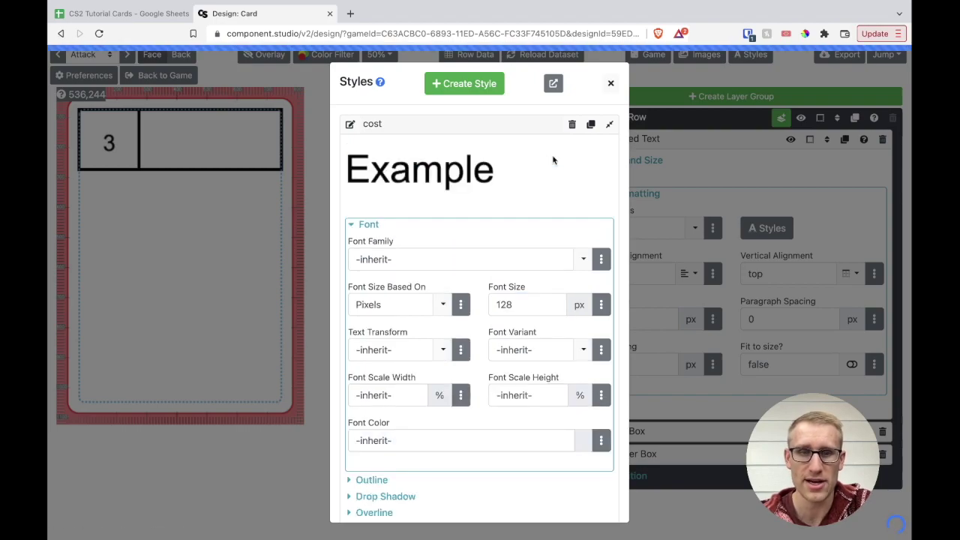
click(611, 83)
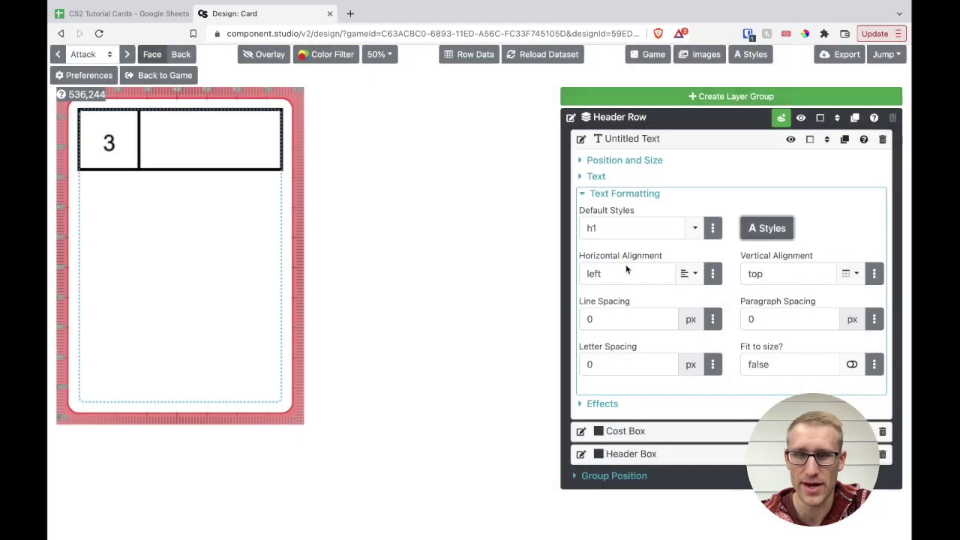
Apply the cost style as the default style of the untitled text layer
click(616, 228)
click(694, 231)
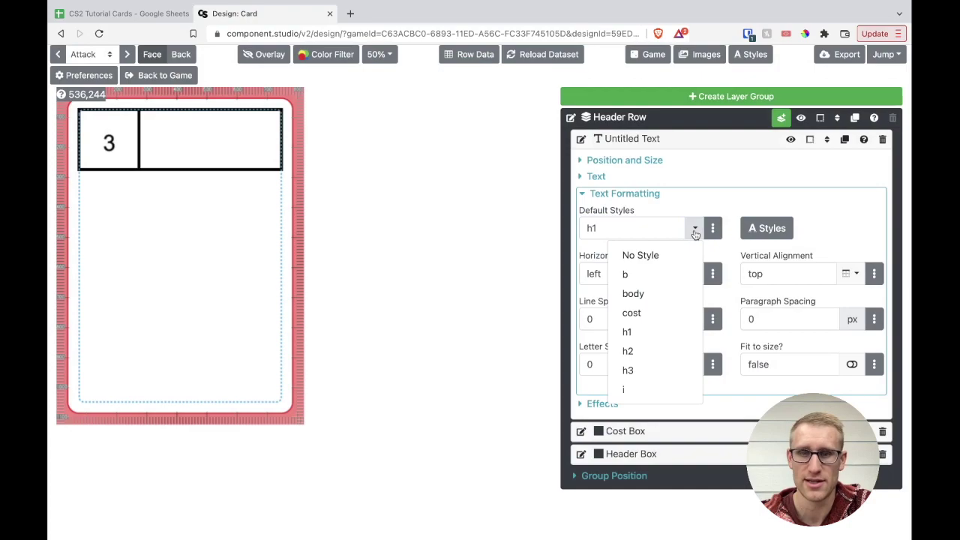
click(652, 313)
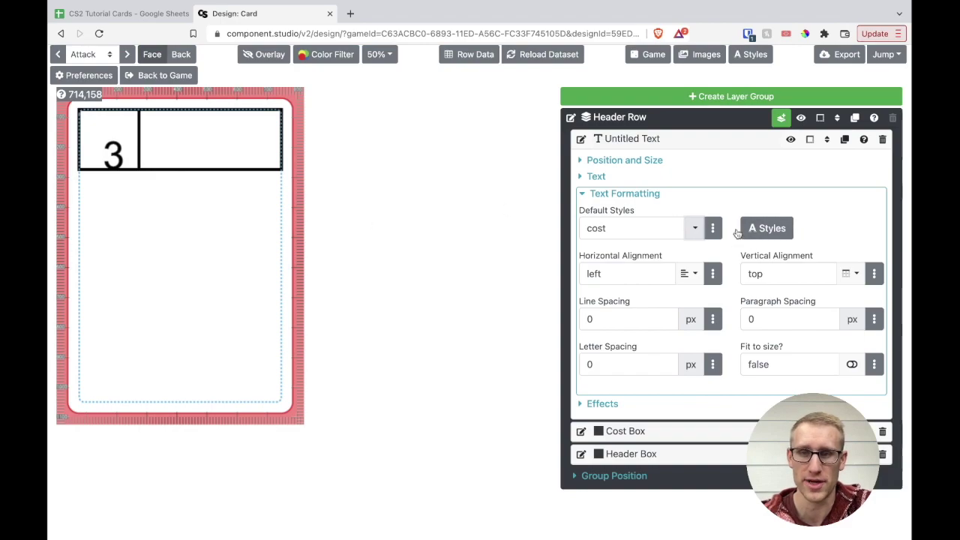
Move the untitled text layer to about X 142, Y 79 so the number sits centred in the cost box
click(630, 161)
click(620, 188)
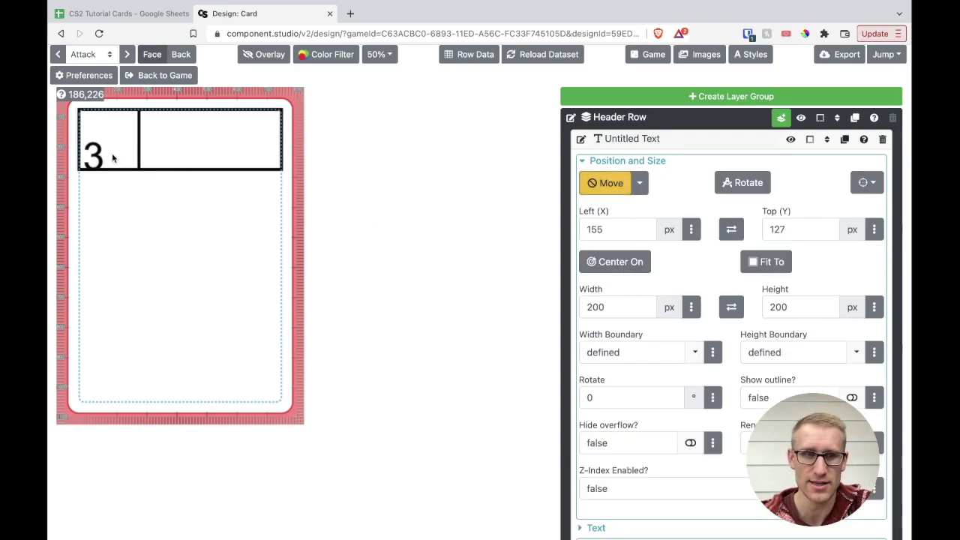
click(129, 147)
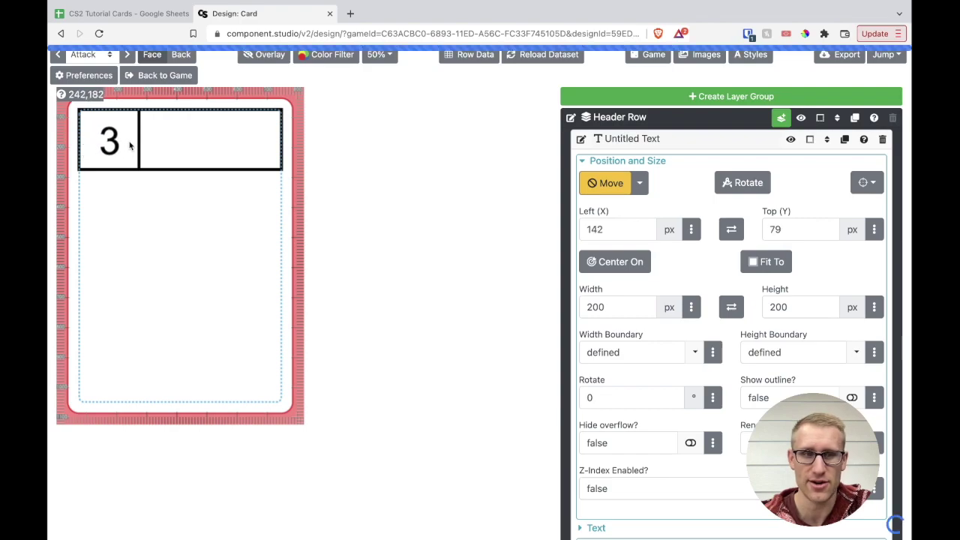
click(621, 182)
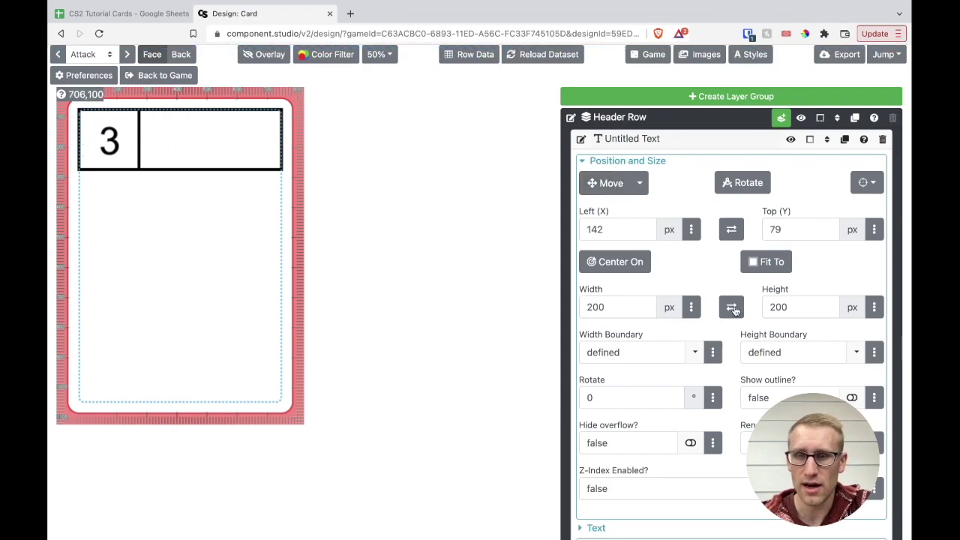
Examine the cost style's font, outline, drop shadow and underline options, leaving them as they are
scroll(736, 312, down, 2)
scroll(734, 310, down, 8)
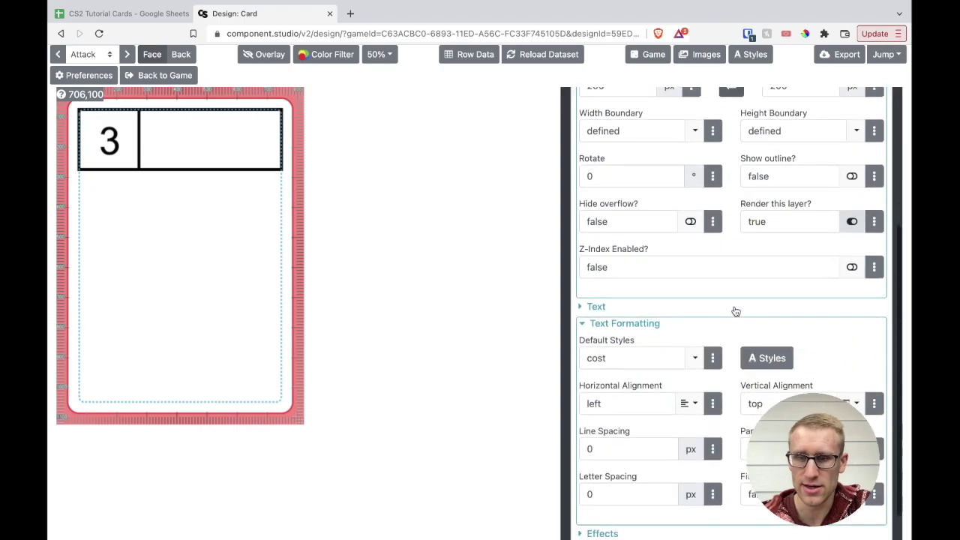
click(766, 294)
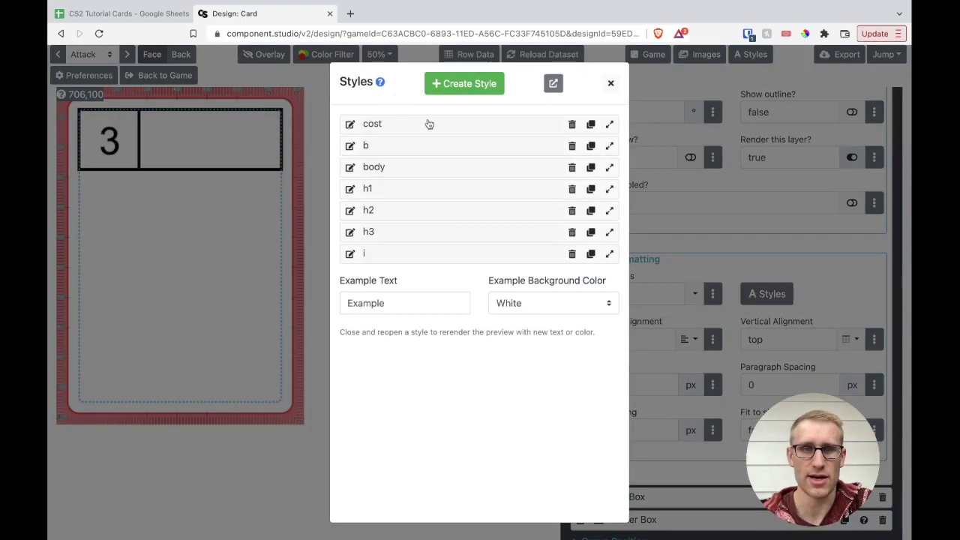
click(429, 123)
scroll(547, 323, down, 2)
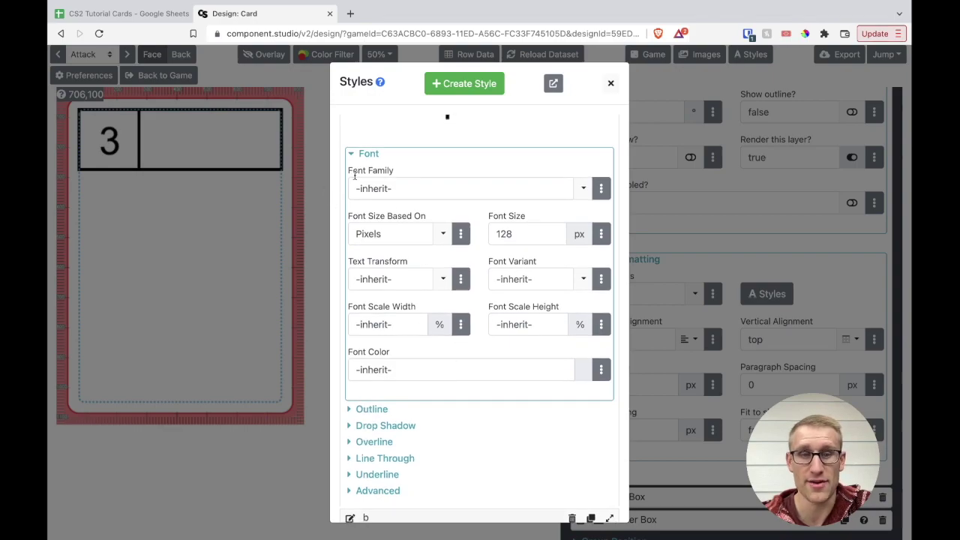
click(348, 154)
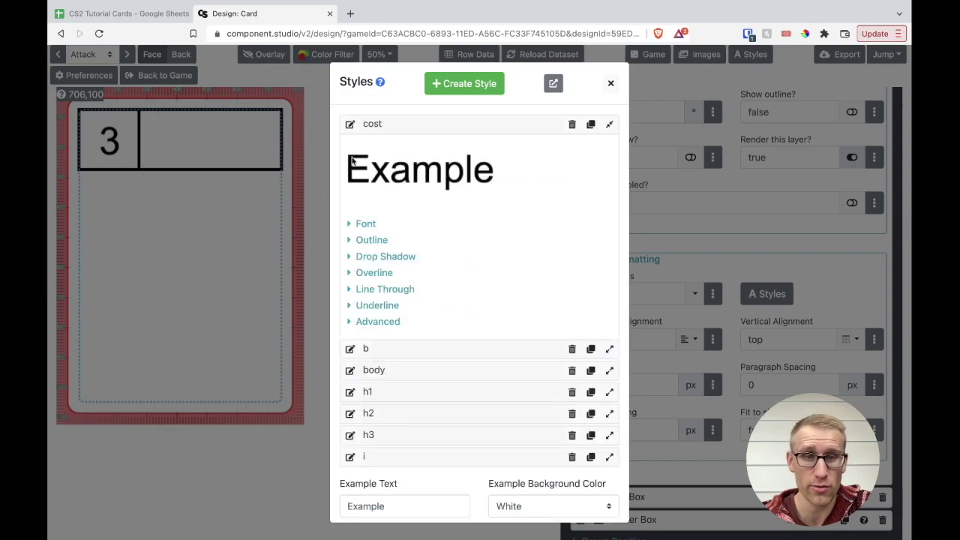
click(350, 241)
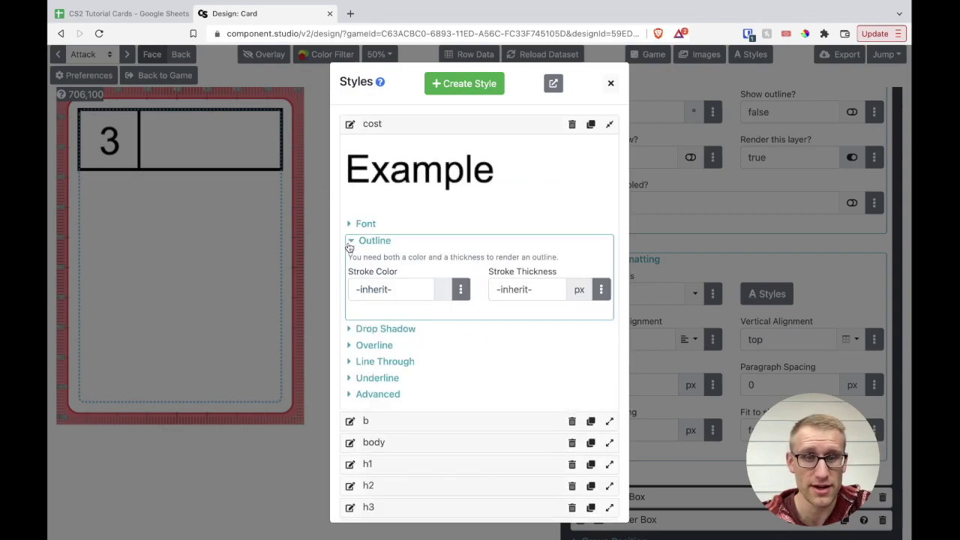
click(353, 330)
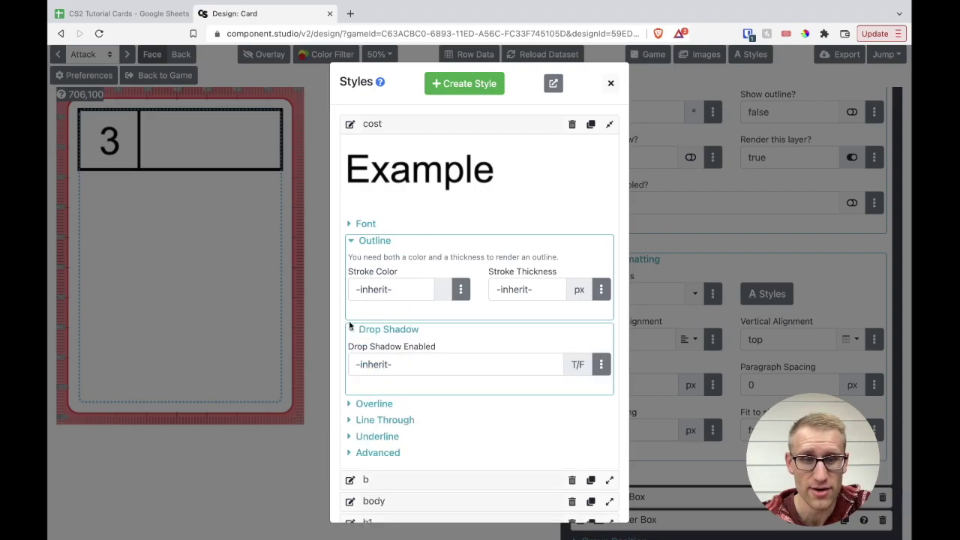
click(401, 366)
click(573, 363)
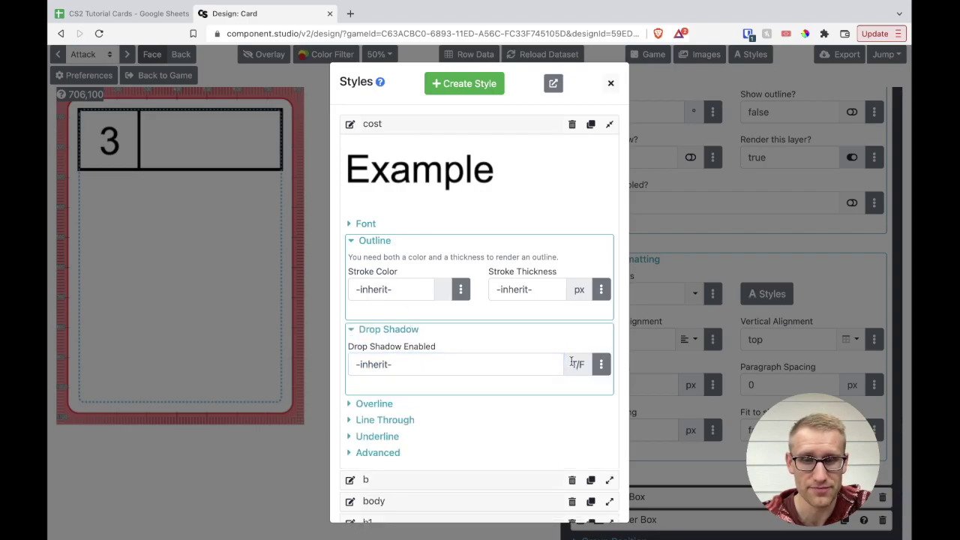
click(353, 246)
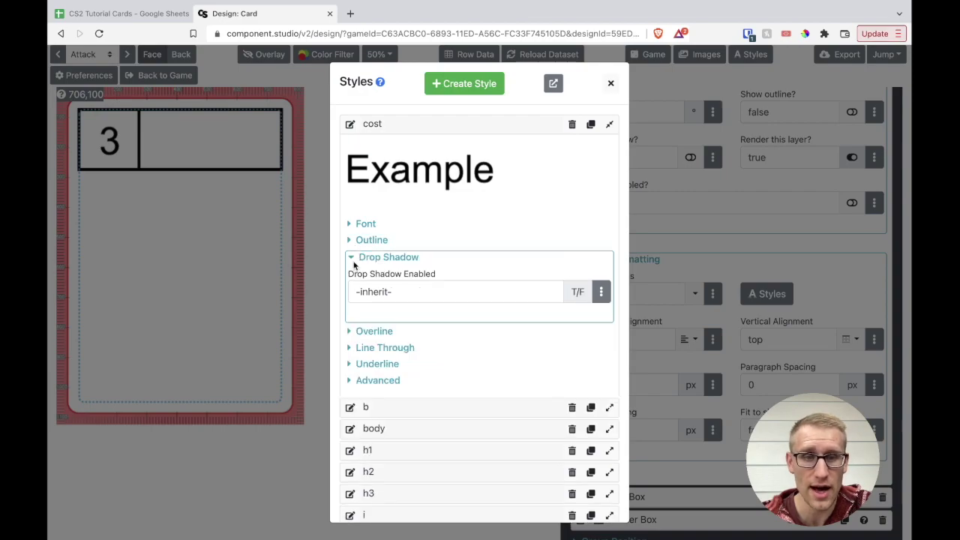
click(356, 259)
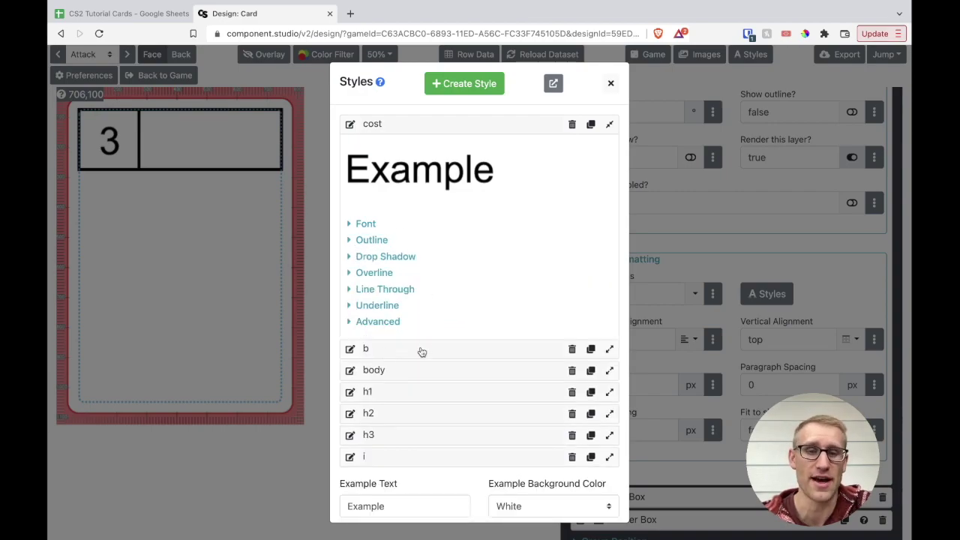
click(349, 306)
click(349, 308)
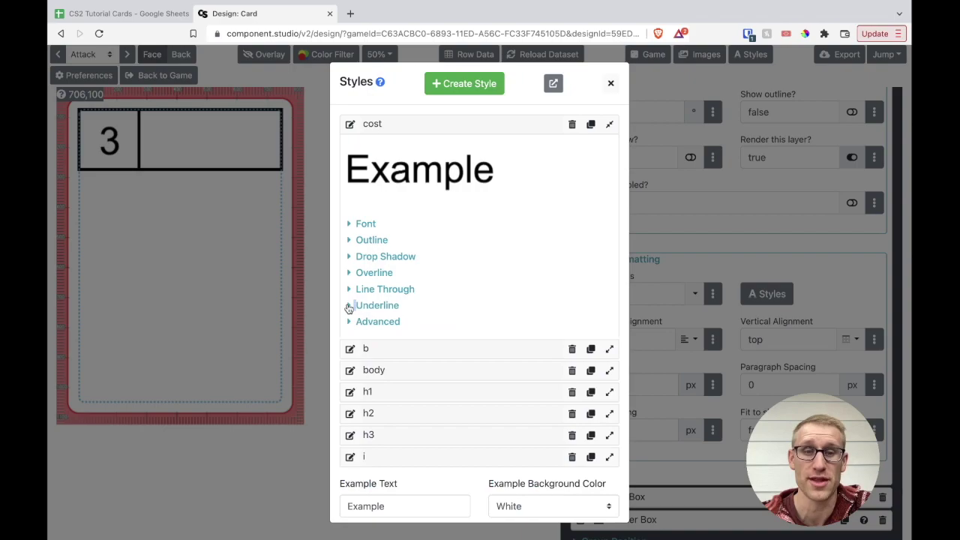
click(350, 225)
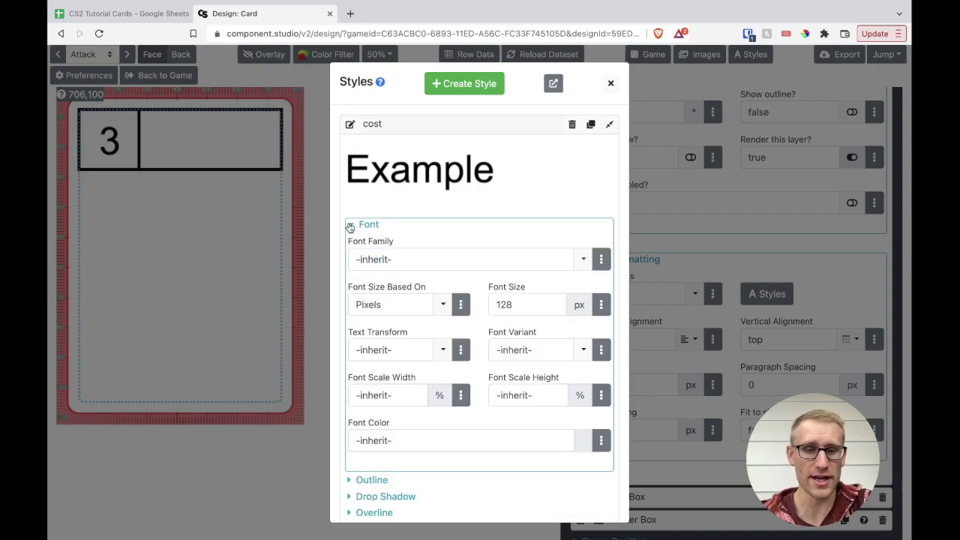
click(350, 225)
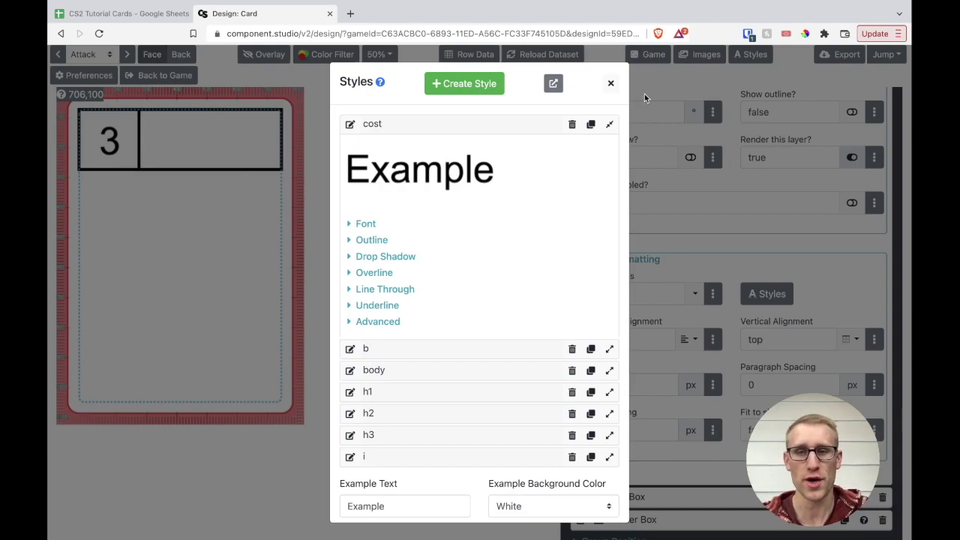
click(611, 83)
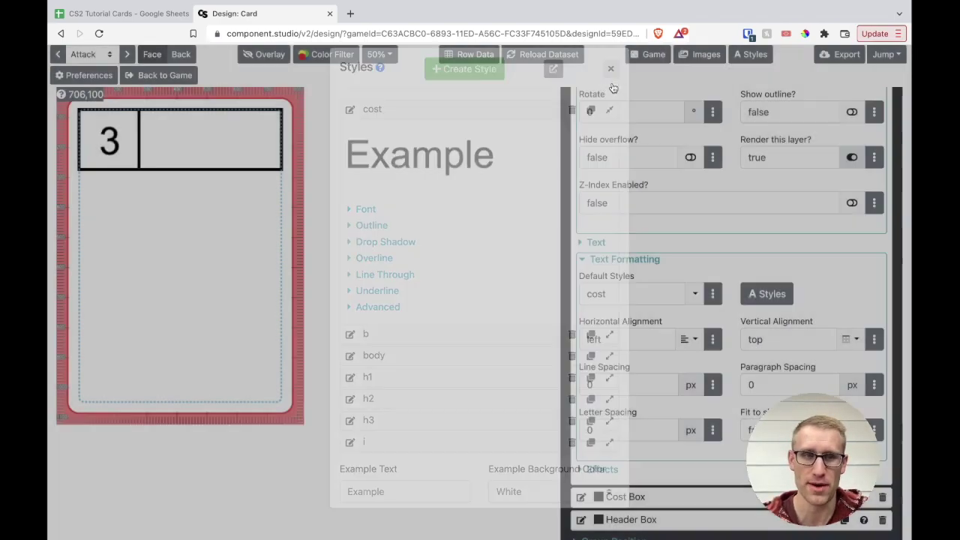
Step forward through the following cards and back to the Attack card to check the cost number on each
click(128, 59)
click(128, 58)
click(127, 58)
click(128, 58)
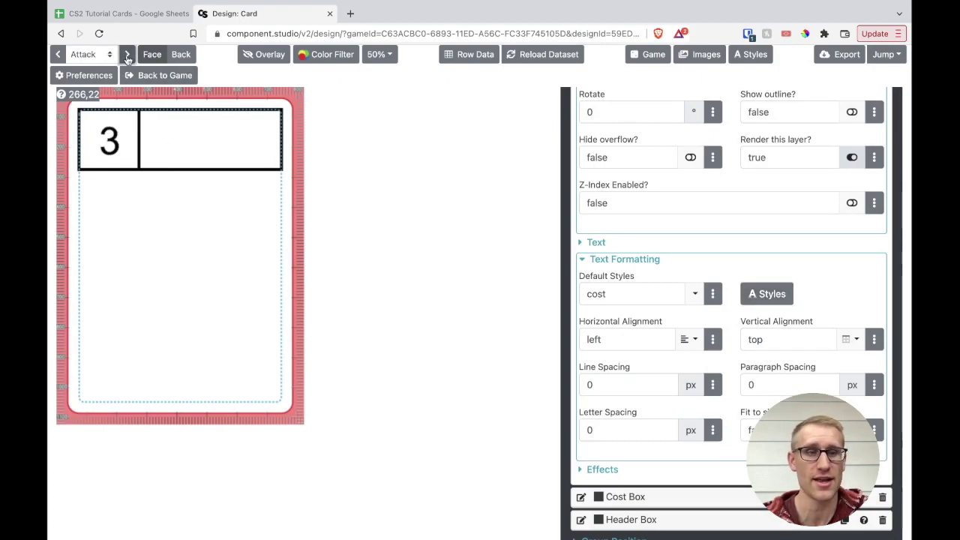
click(59, 55)
click(58, 55)
click(58, 55)
click(58, 55)
Collapse the untitled text layer's open property sections and rename the layer to Cost
scroll(718, 229, up, 5)
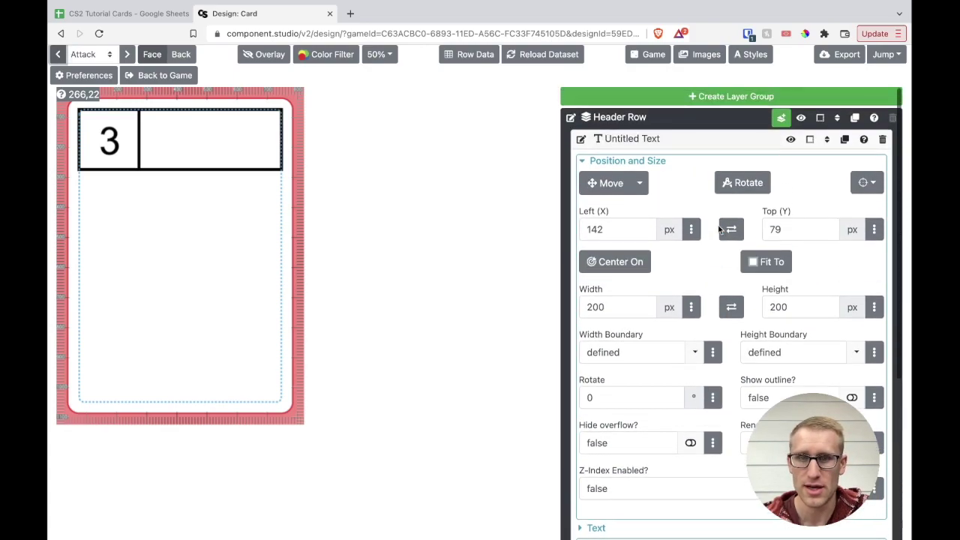
click(583, 161)
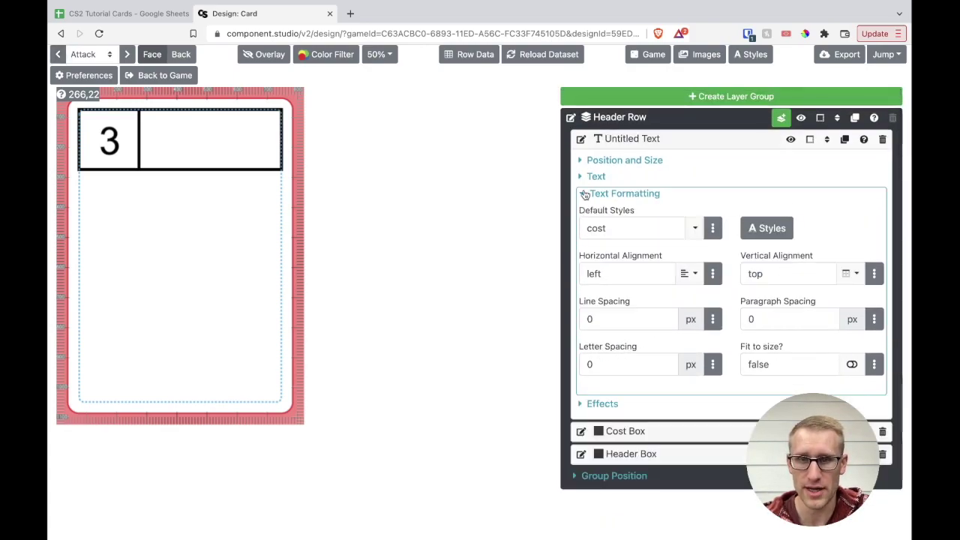
click(584, 195)
click(581, 139)
text(Cost)
key(Return)
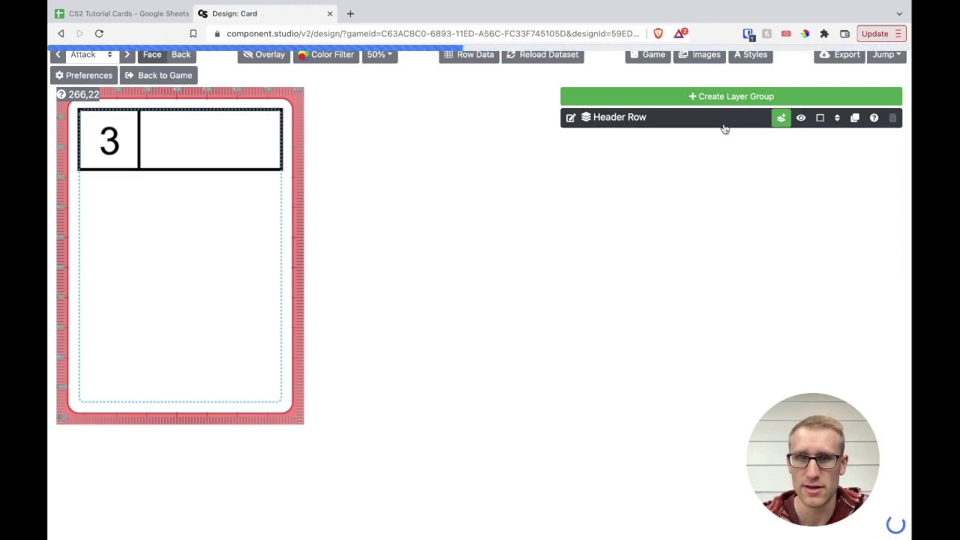
Duplicate the Cost text layer within the Header Row group and rename the copy to Name
click(642, 146)
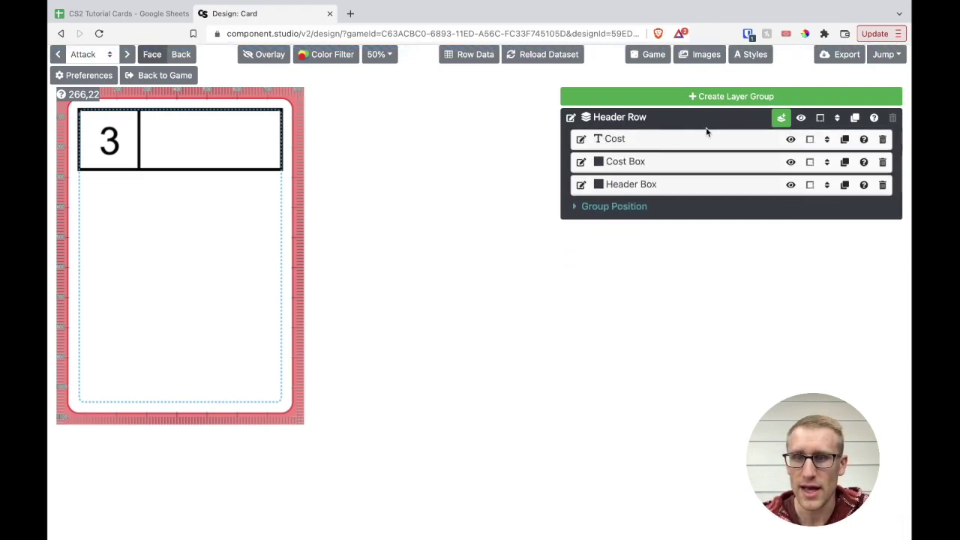
click(845, 141)
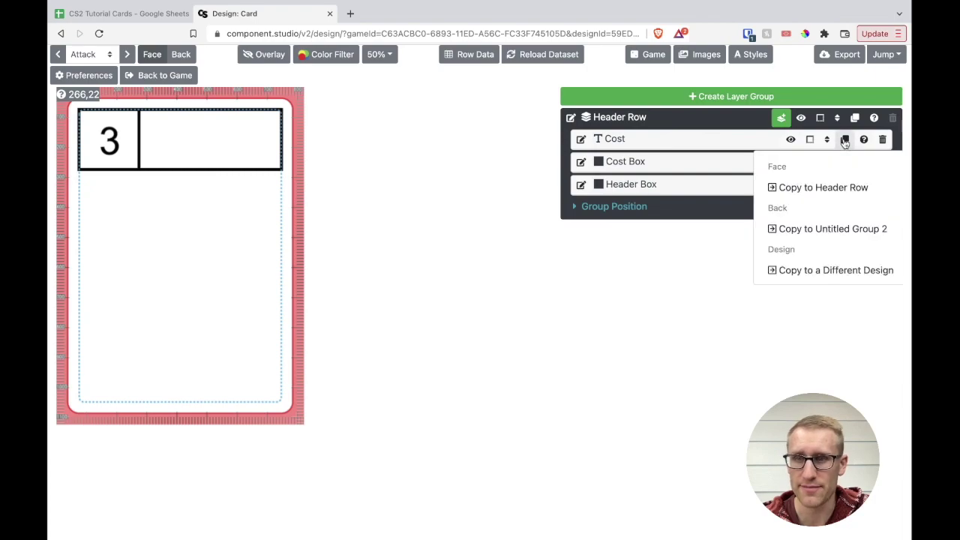
click(826, 187)
click(582, 143)
text(Nam)
key(Return)
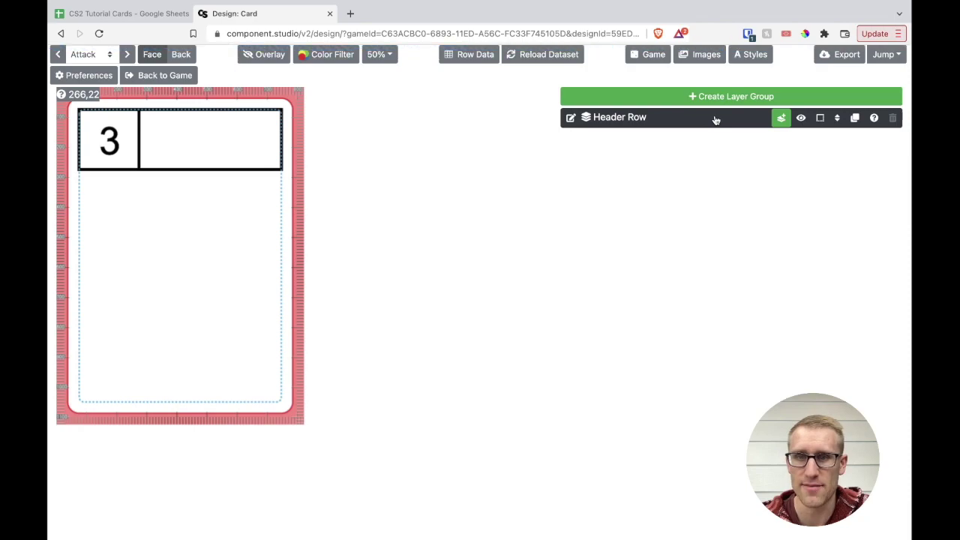
Set the Name layer's text to the row's description field, {{ row.description }}
click(738, 140)
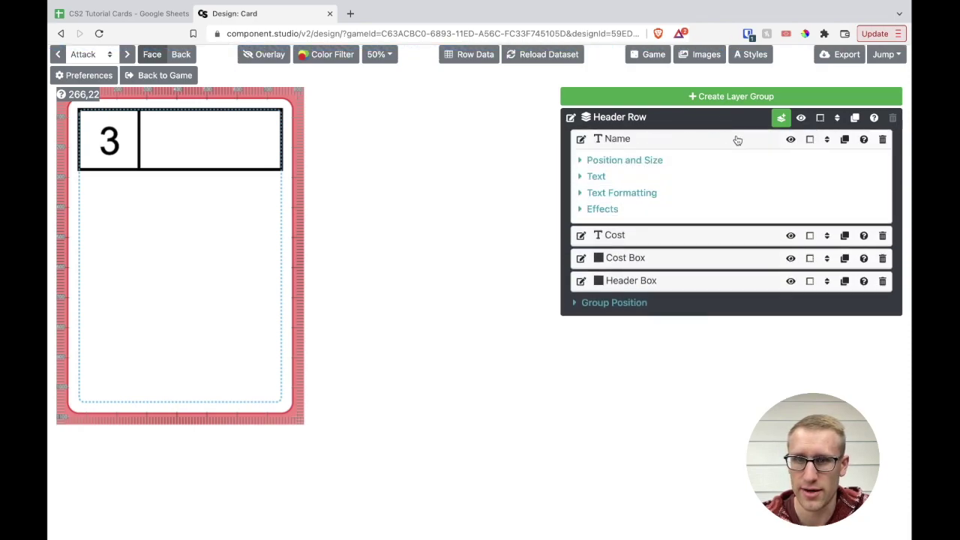
click(586, 180)
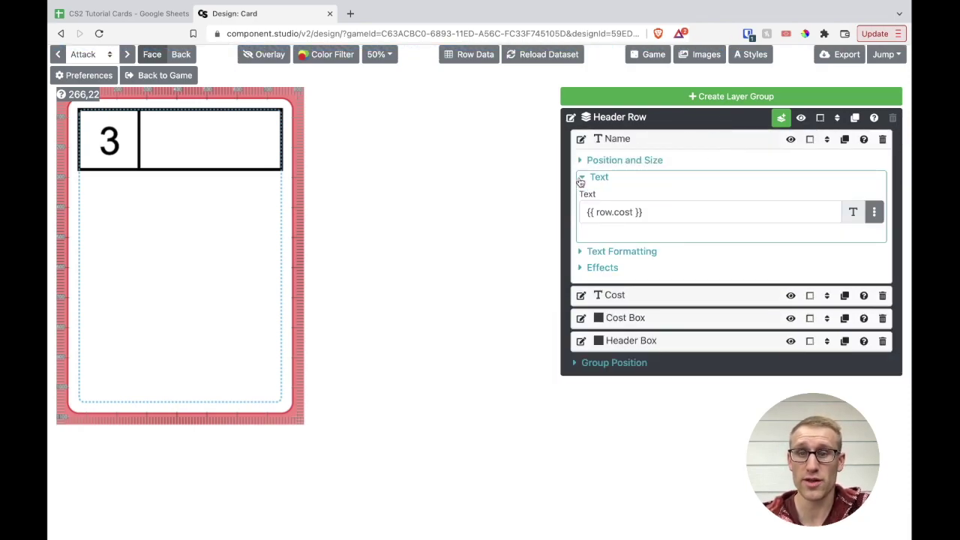
double_click(626, 213)
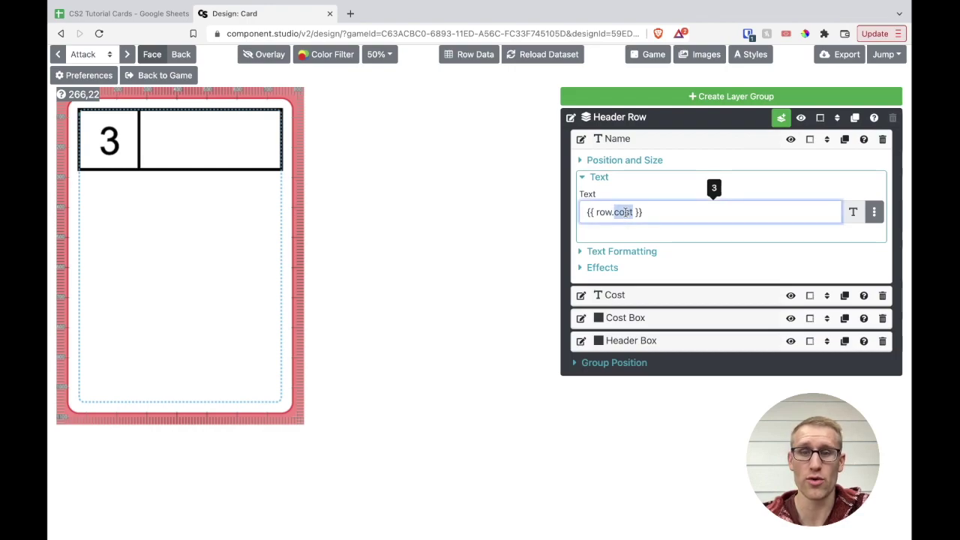
text(description)
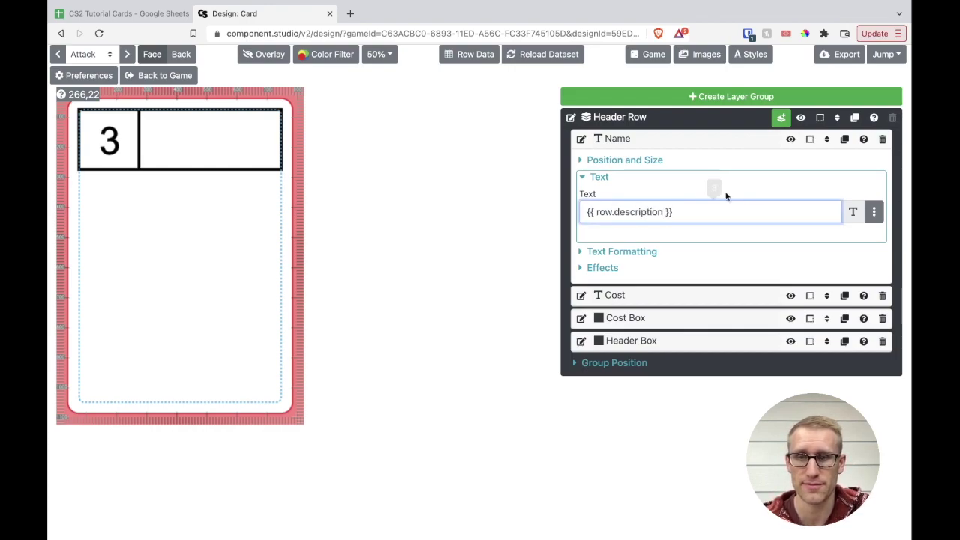
click(754, 188)
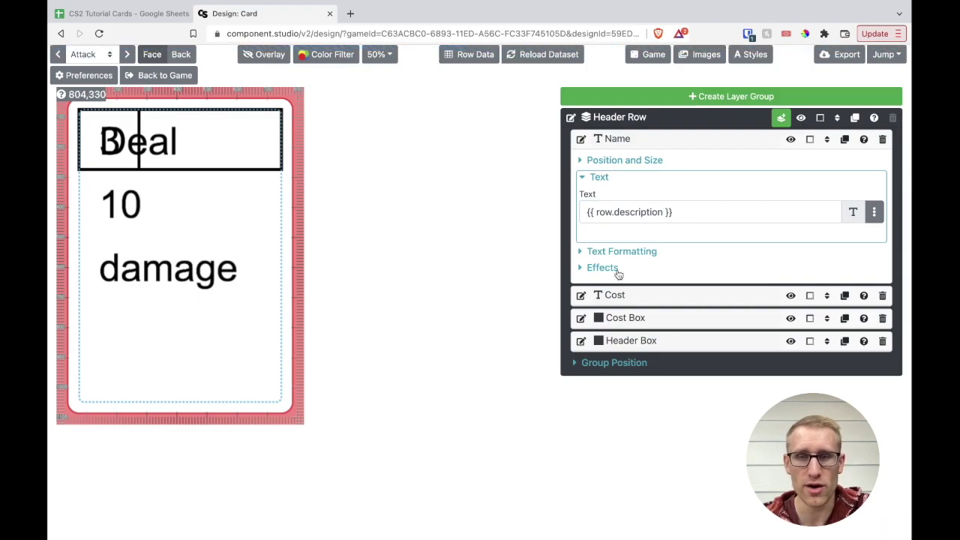
Change the Name layer's default text style to body
click(583, 256)
drag(618, 285, 561, 289)
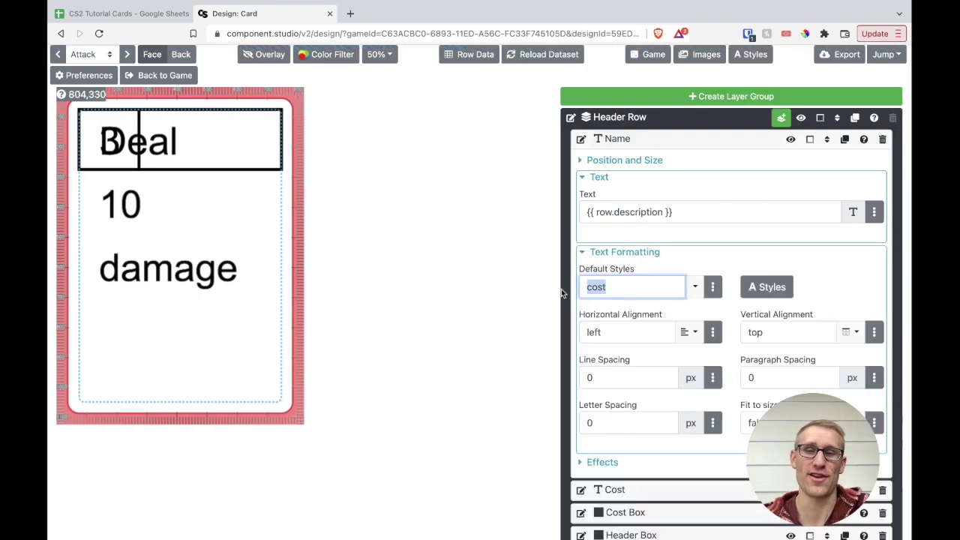
text(body)
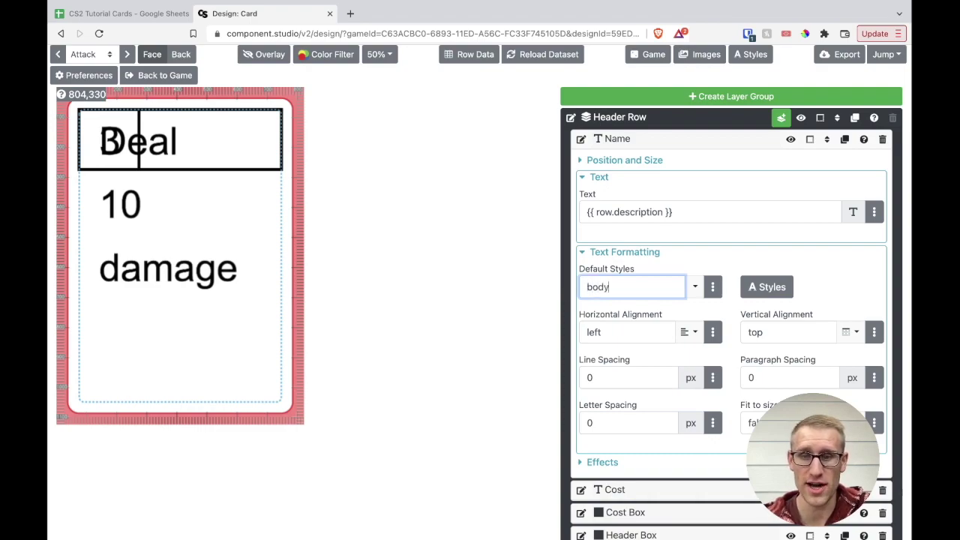
click(679, 255)
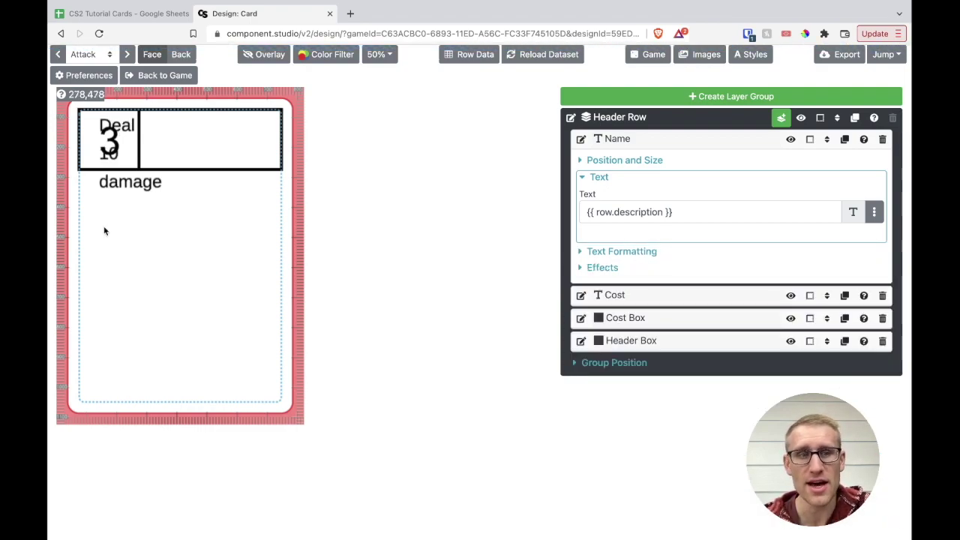
Turn on the outline display for the Name layer so its text box bounds show on the card
click(589, 182)
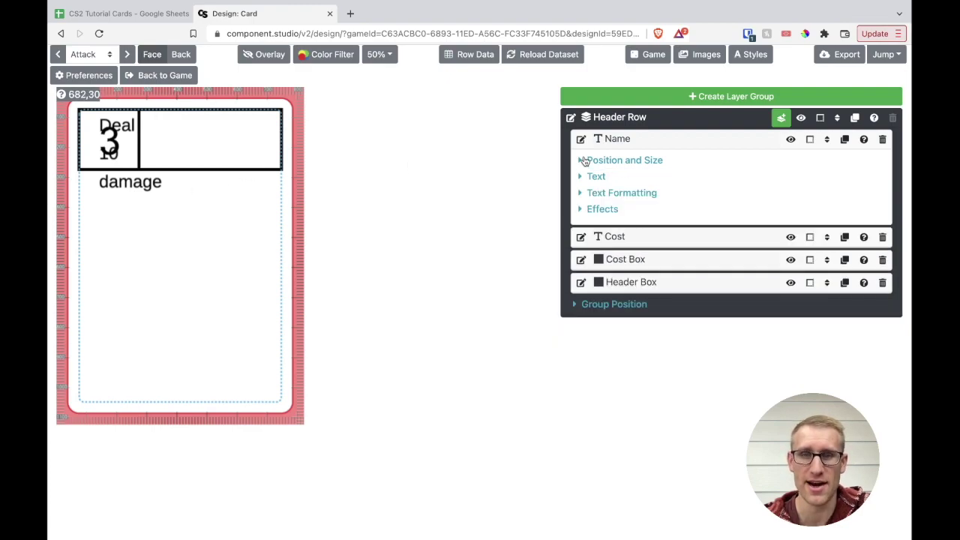
click(580, 160)
drag(623, 309, 572, 311)
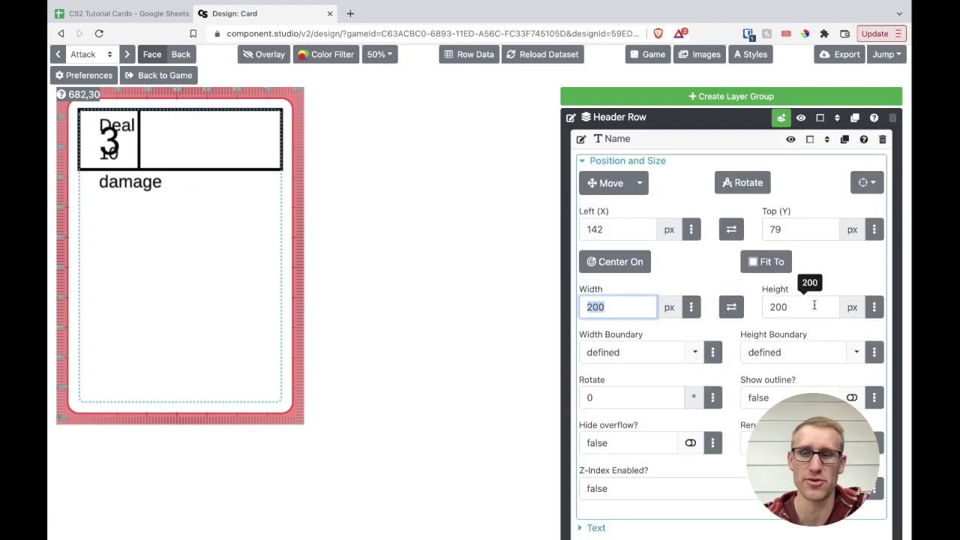
drag(815, 308, 759, 309)
click(852, 399)
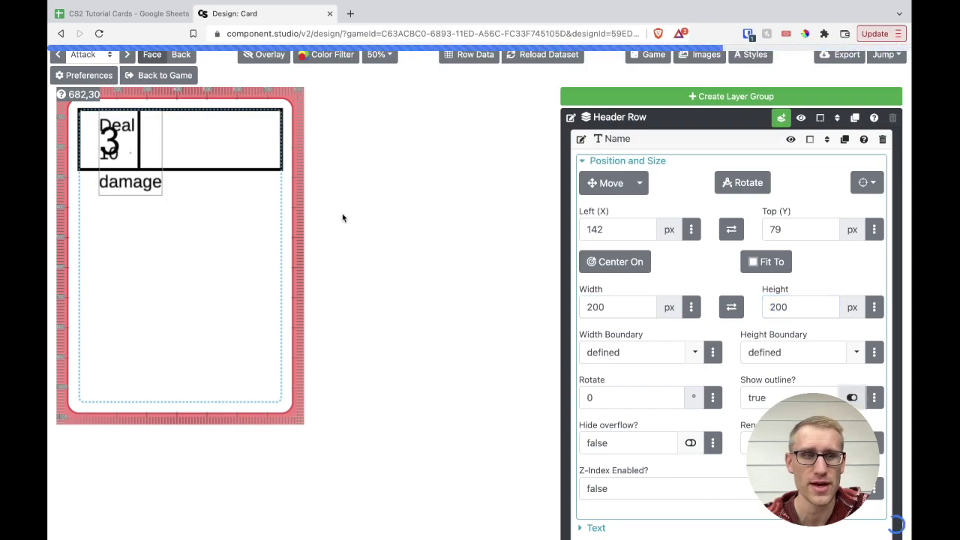
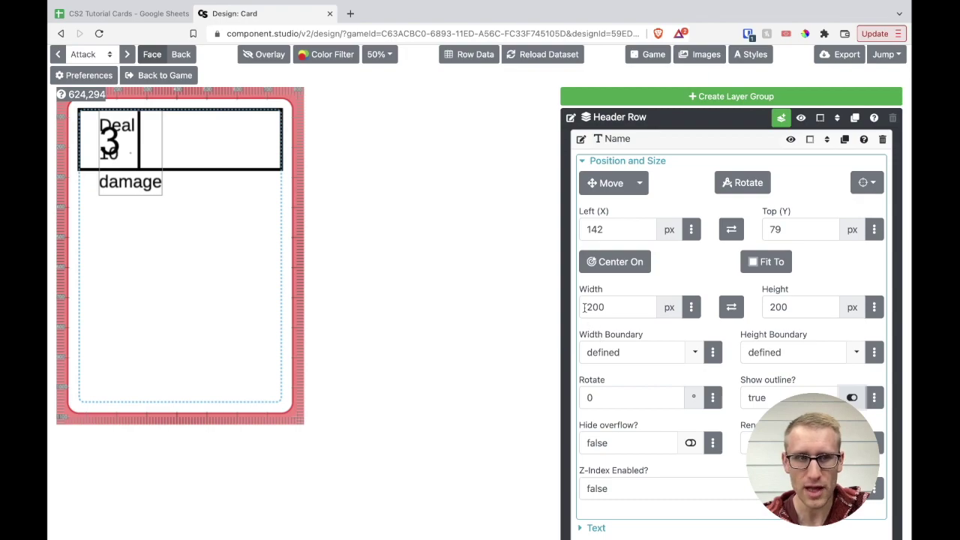
Set the Name layer's left position to the safe-area expression {{ design.safe.left }}
double_click(630, 230)
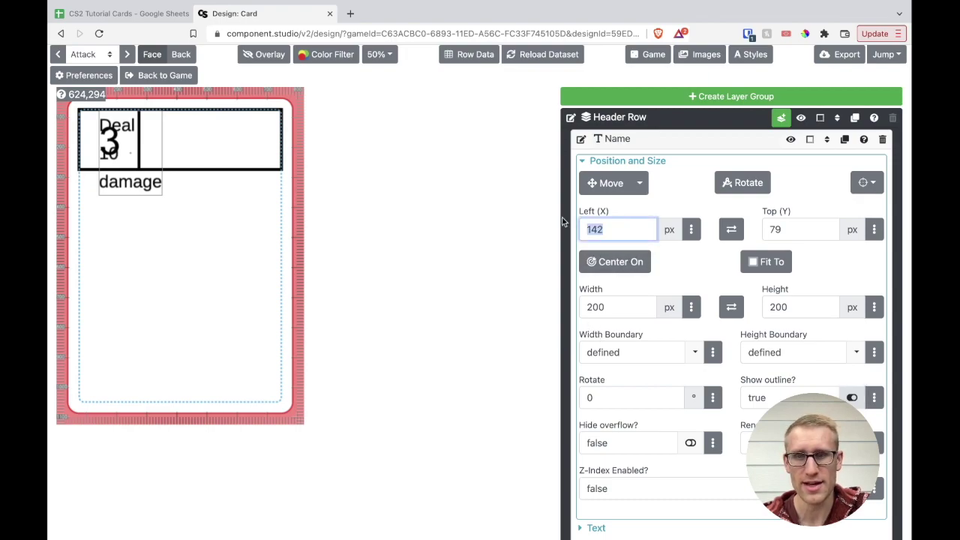
click(692, 230)
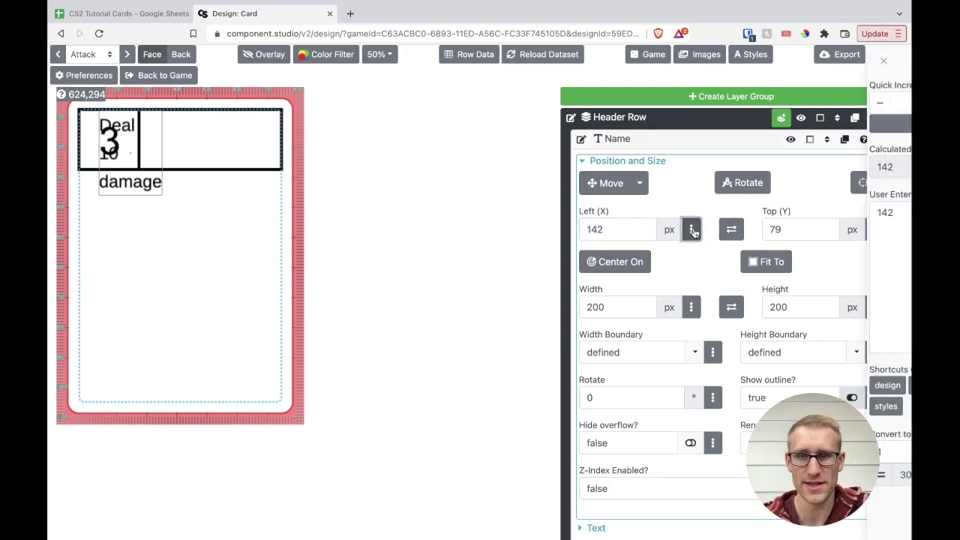
click(735, 386)
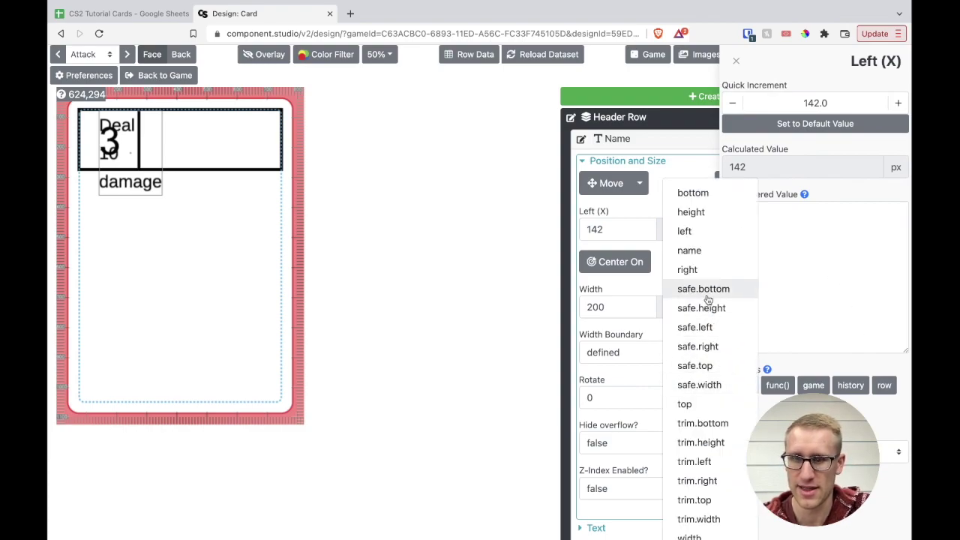
click(697, 327)
click(755, 235)
key(ctrl+a)
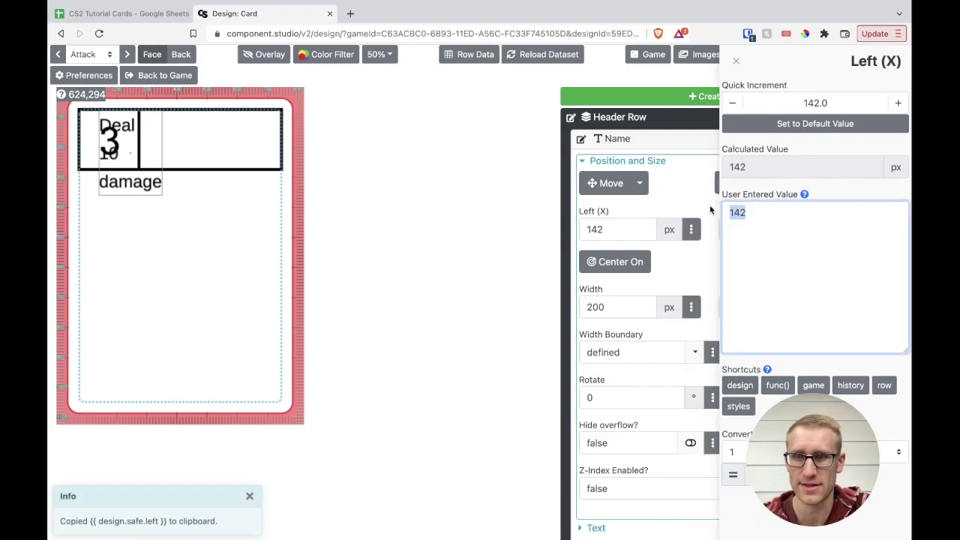
text({{ design.safe.left }})
click(711, 210)
Offset the Name layer past the cost box by changing its left position to {{ design.safe.left + 200 }}
click(692, 230)
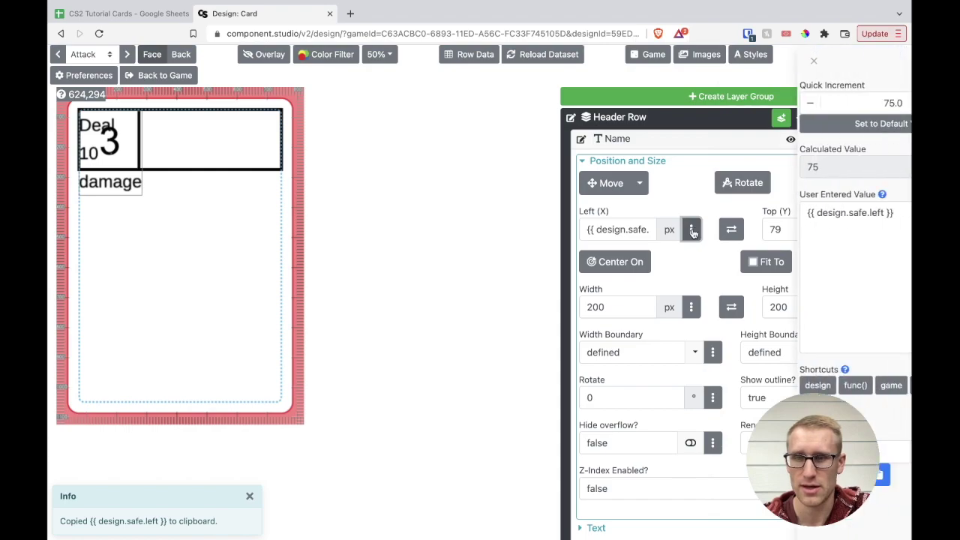
click(806, 213)
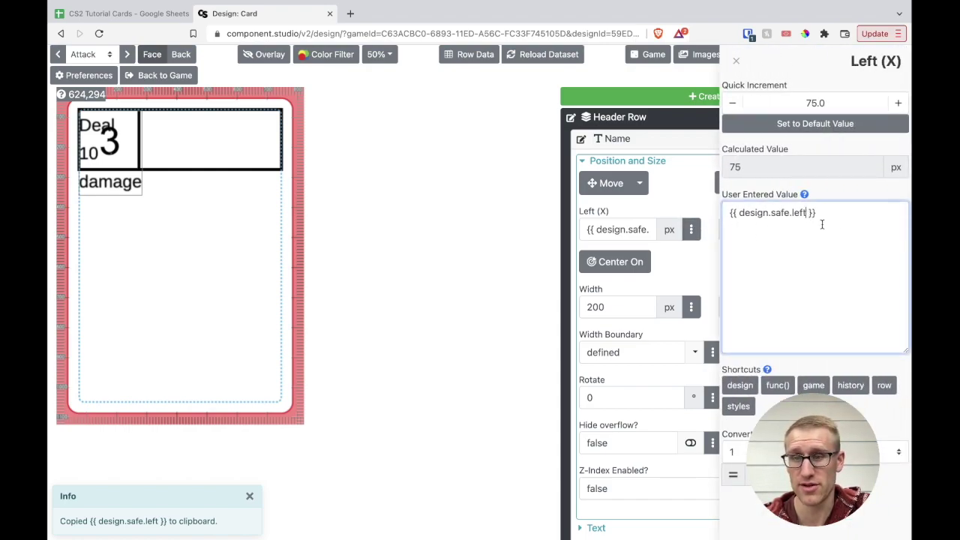
text(+ 2 )
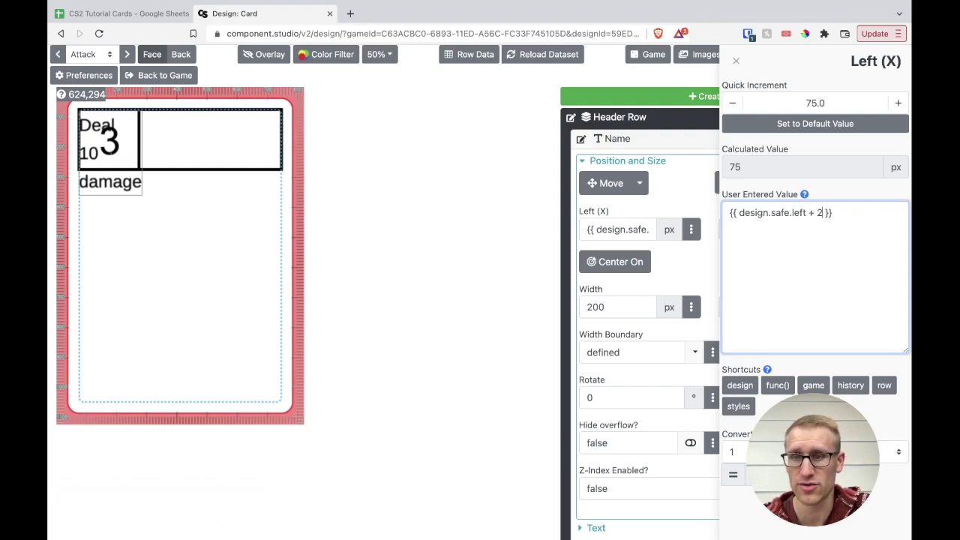
text(2)
key(BackSpace)
text(00)
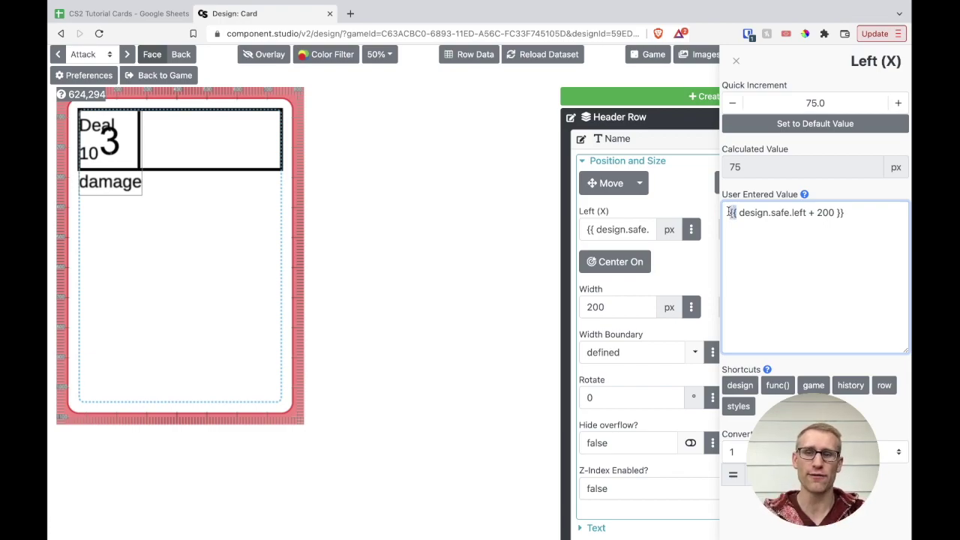
drag(810, 215, 828, 215)
click(849, 189)
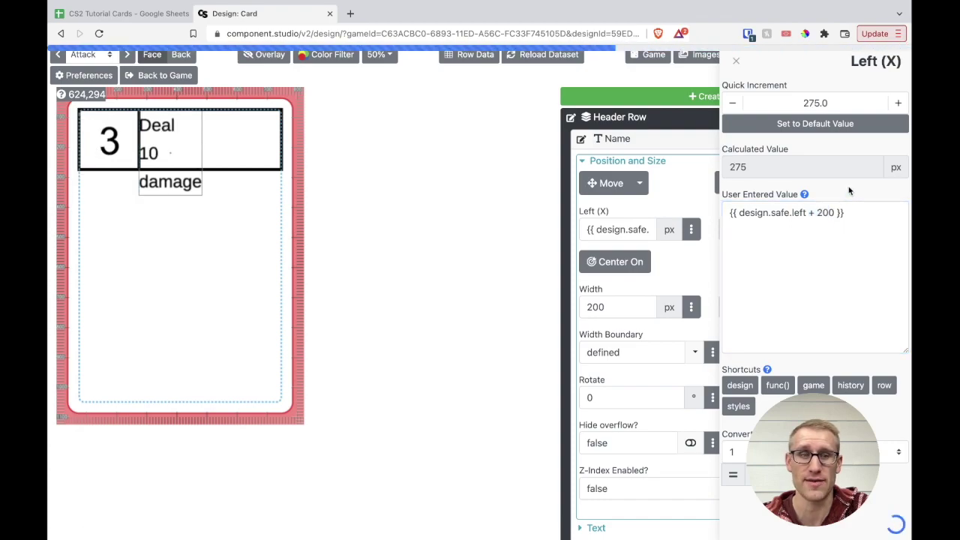
drag(739, 213, 802, 214)
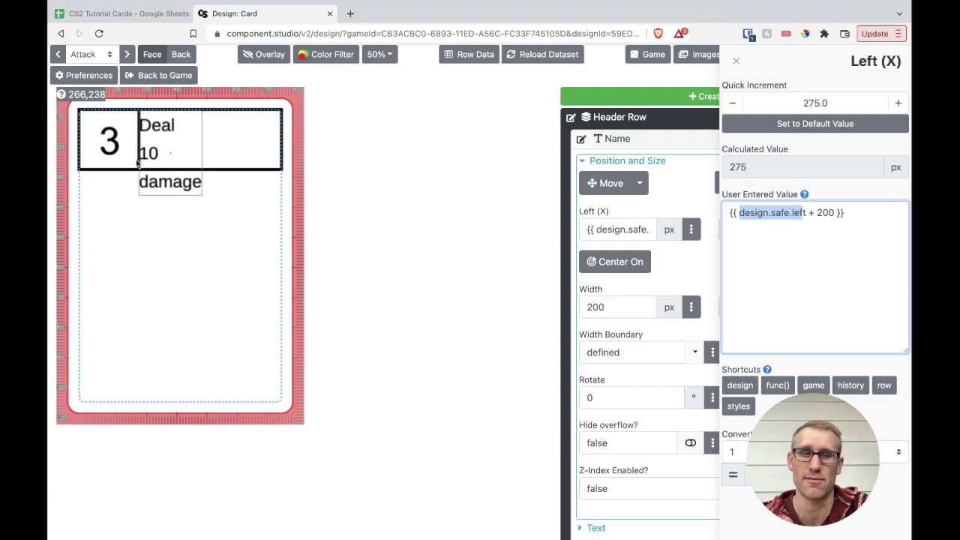
click(736, 63)
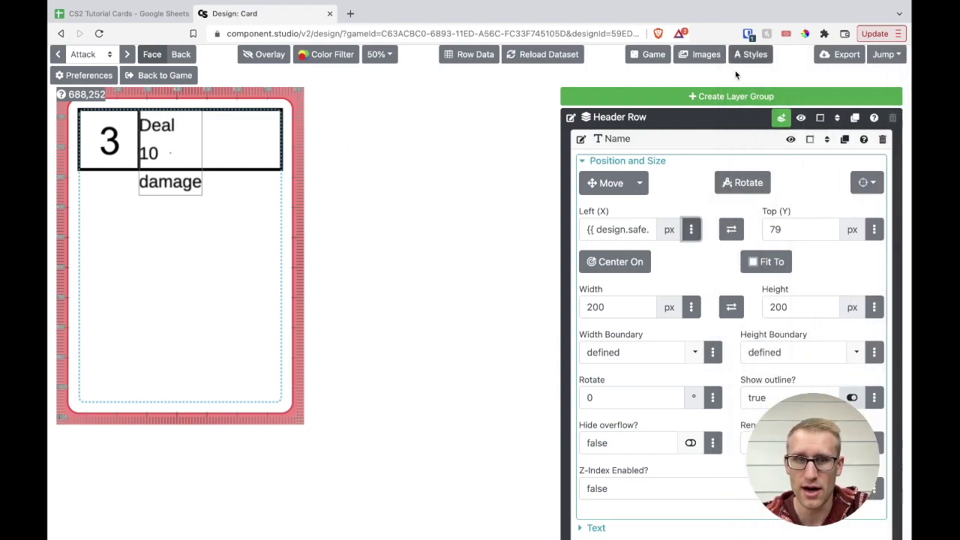
Set the Name layer's top position to the safe-area expression {{ design.safe.top }}
click(798, 229)
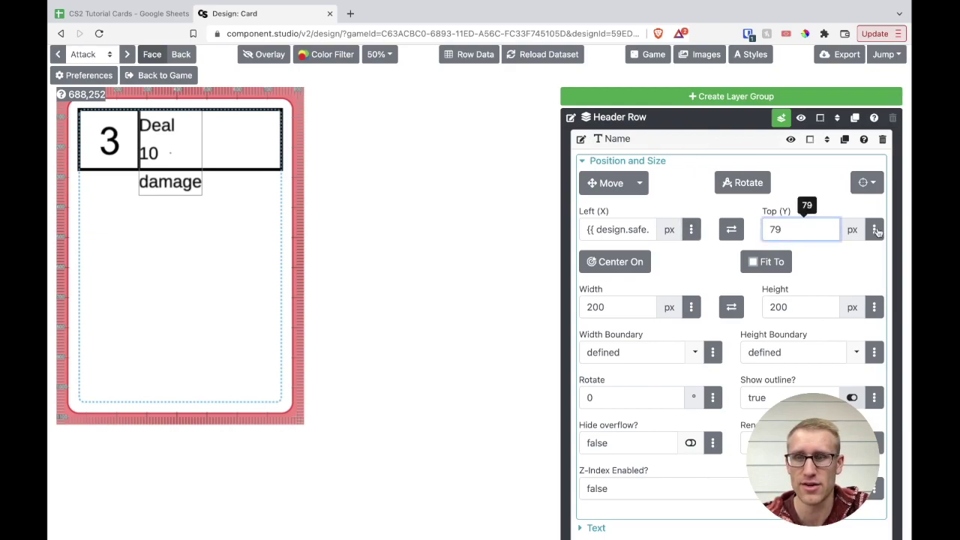
click(874, 229)
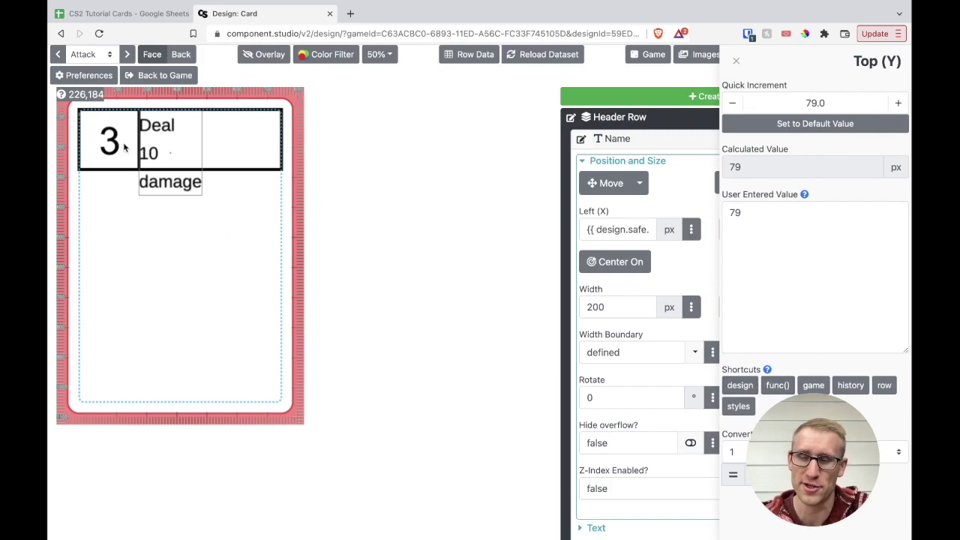
click(753, 391)
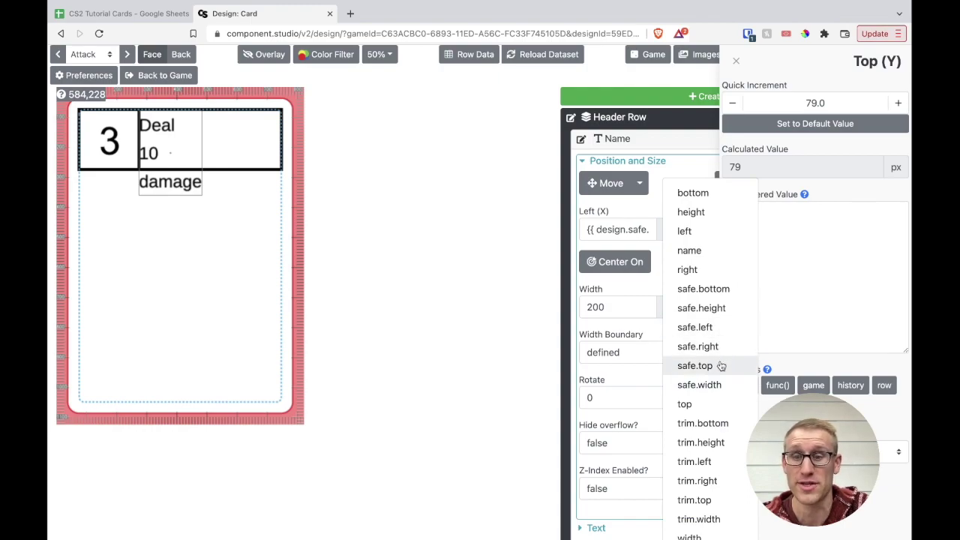
click(723, 365)
click(782, 214)
key(ctrl+v)
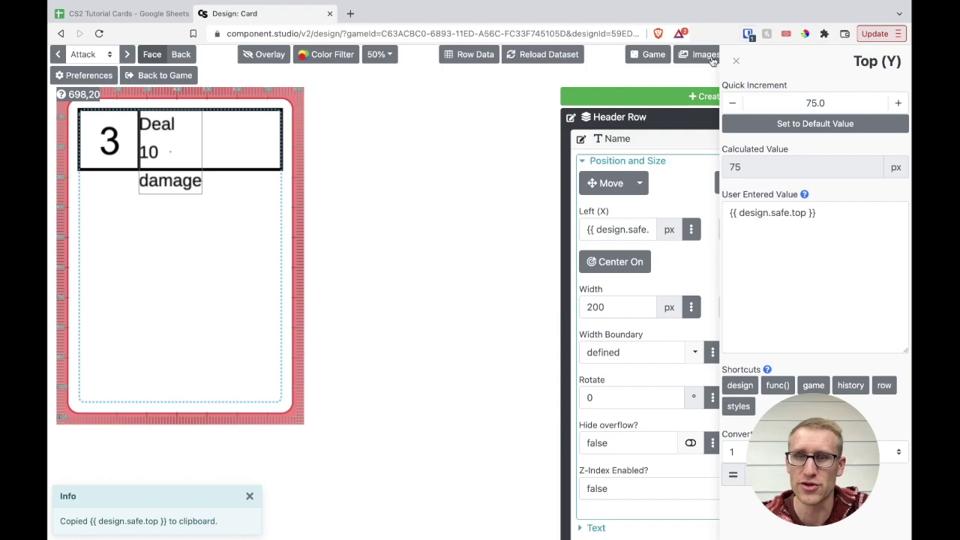
click(736, 64)
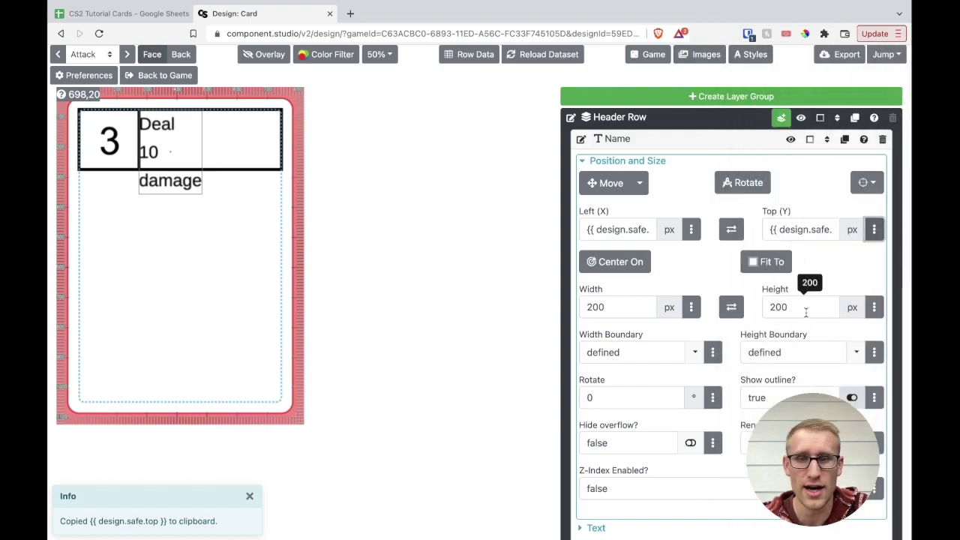
Set the Name layer's width to the expression {{ design.safe.width - 200 }} so it fills the header beside the cost box
click(806, 312)
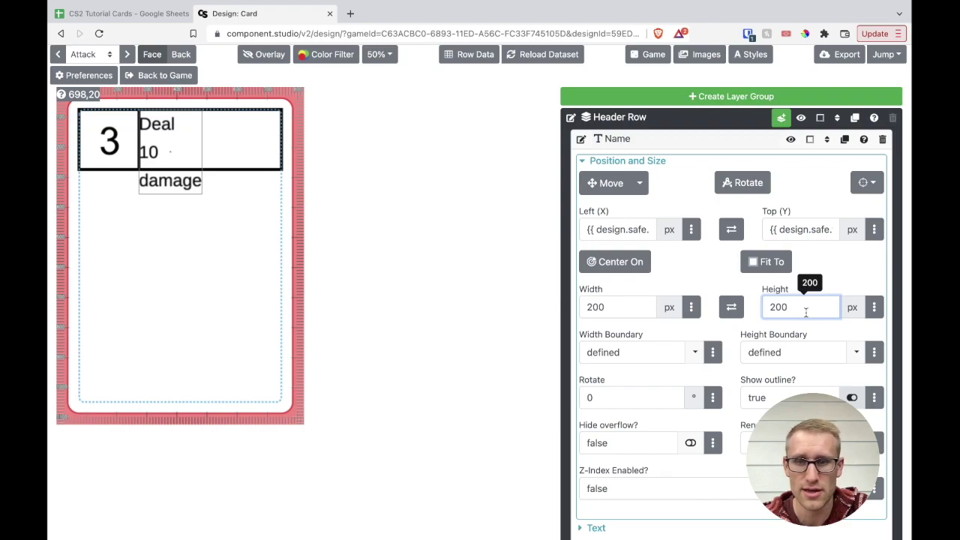
click(640, 310)
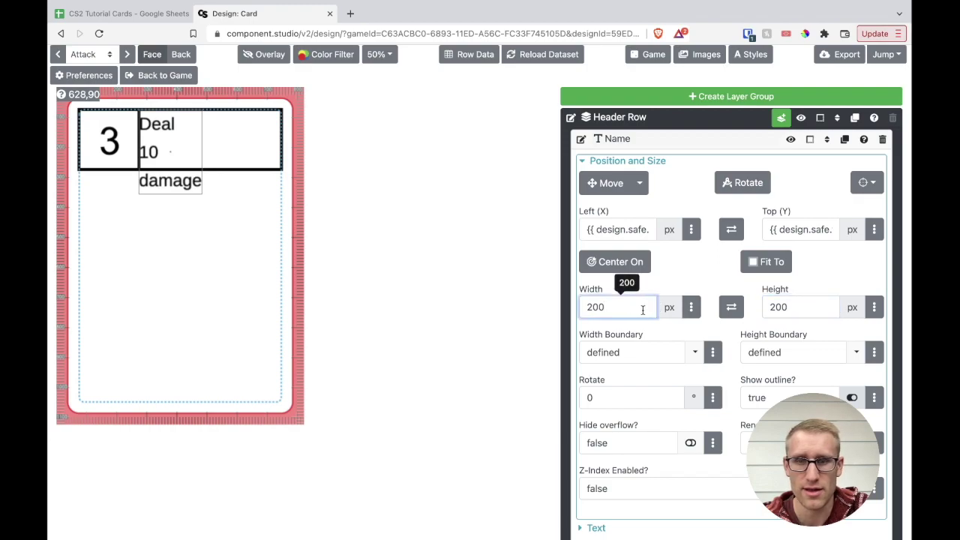
click(691, 307)
click(735, 386)
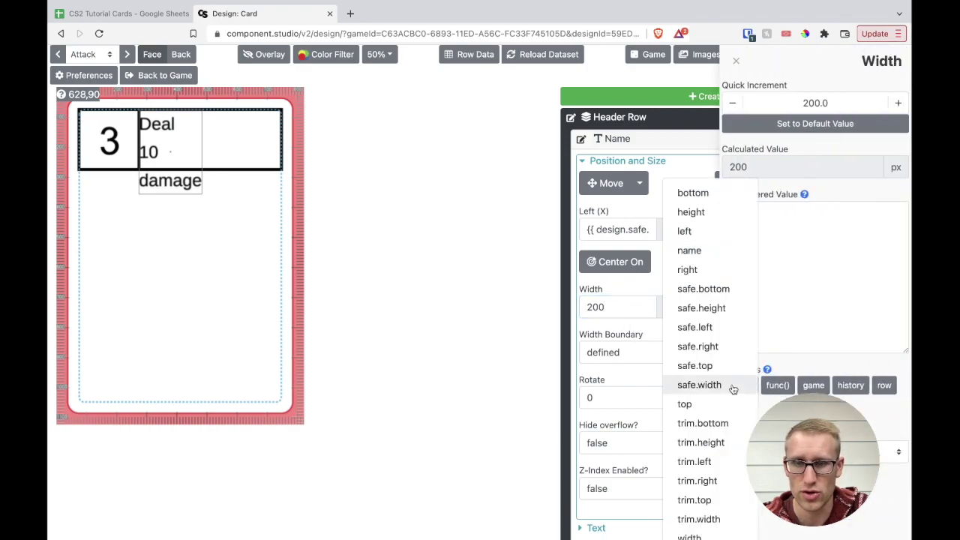
click(729, 386)
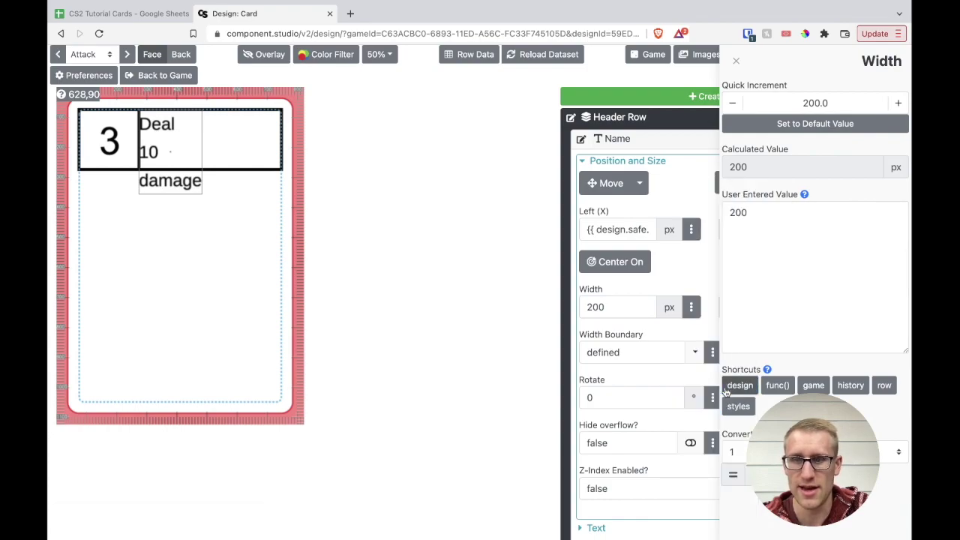
click(767, 222)
key(BackSpace)
key(ctrl+v)
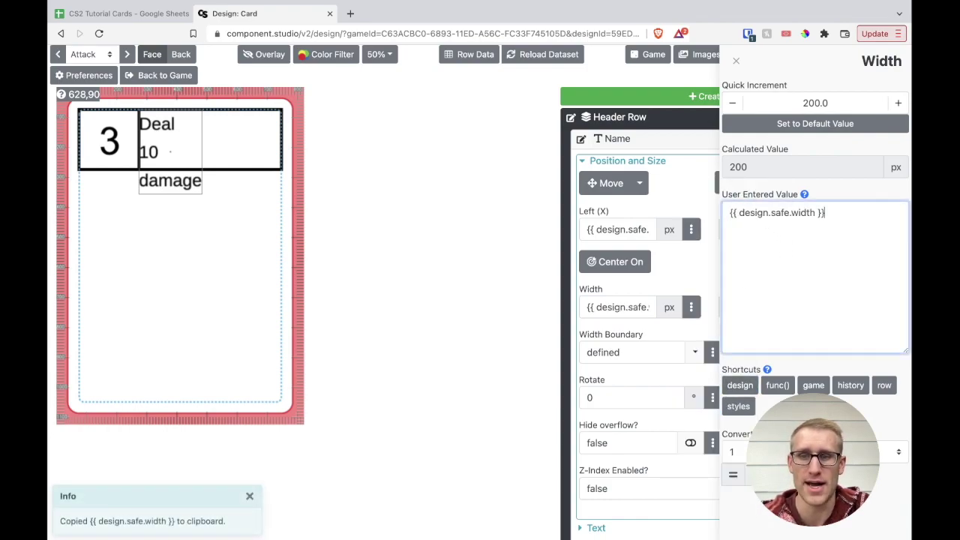
text(- 20 )
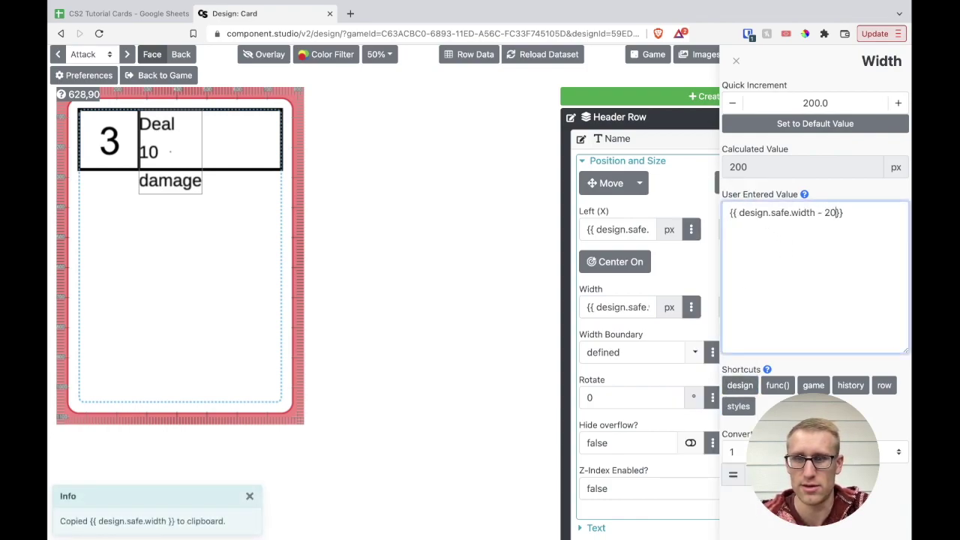
text(0)
click(858, 184)
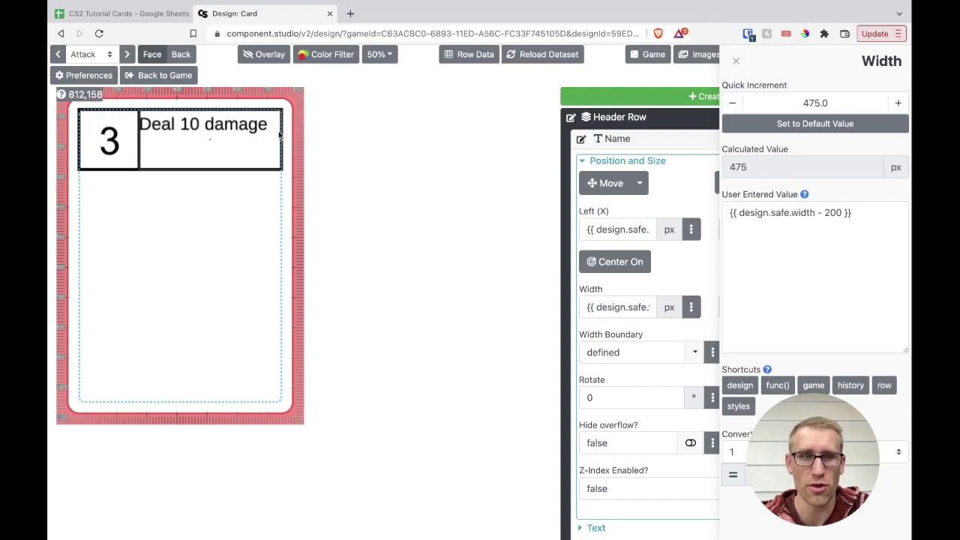
click(737, 64)
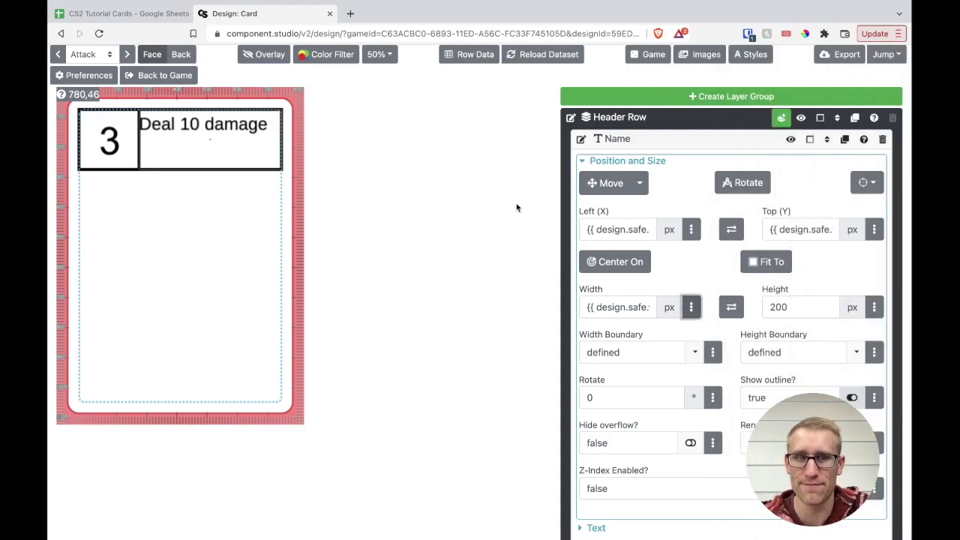
Set the Name layer's horizontal alignment to center and its vertical alignment to middle
scroll(795, 377, down, 3)
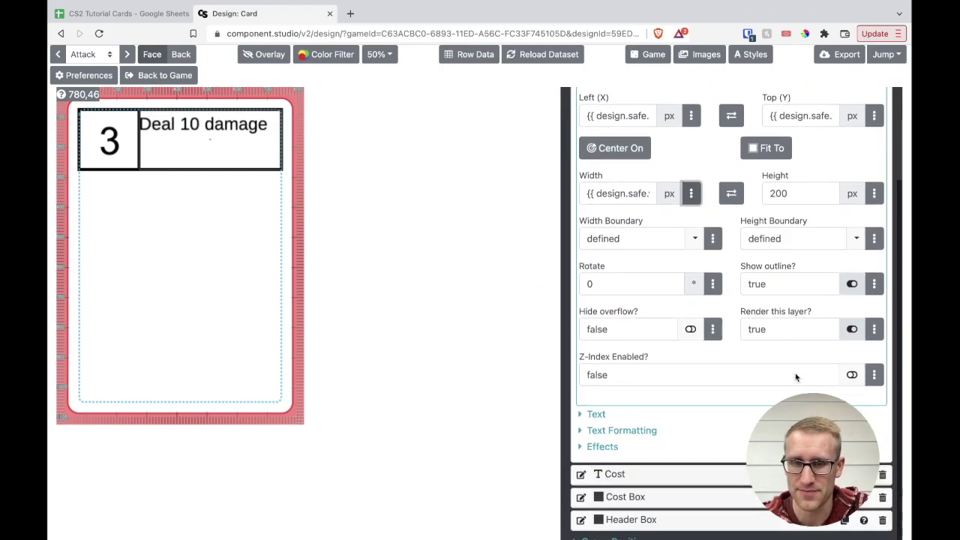
click(582, 432)
scroll(580, 436, down, 3)
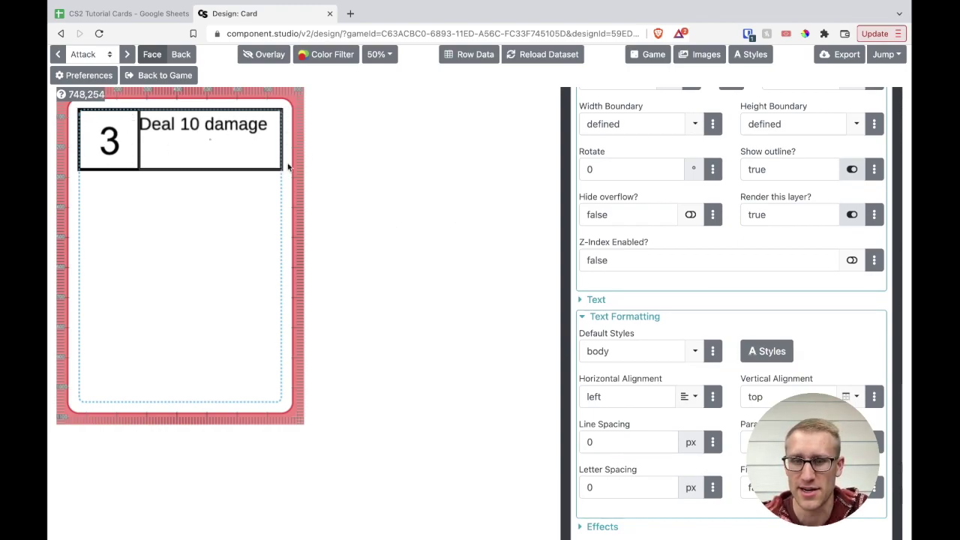
click(686, 396)
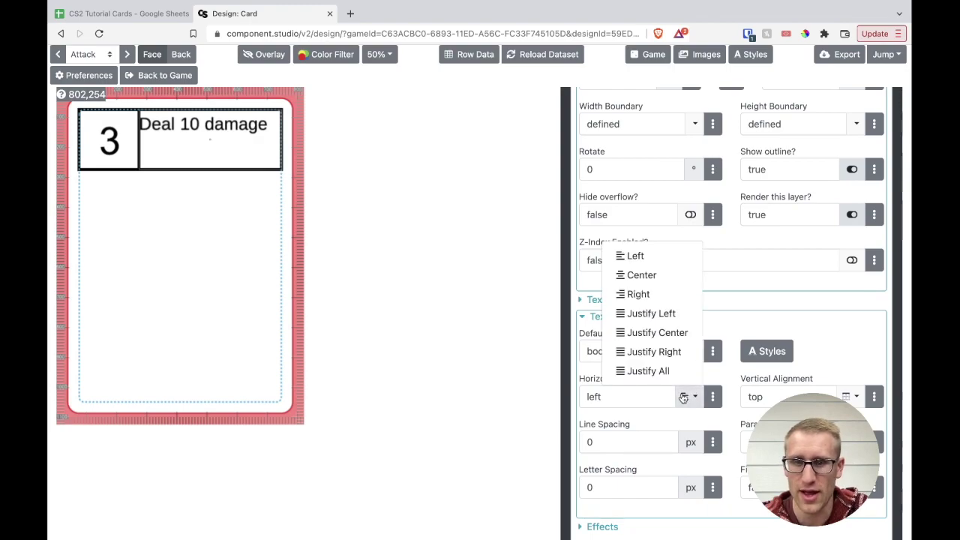
click(643, 275)
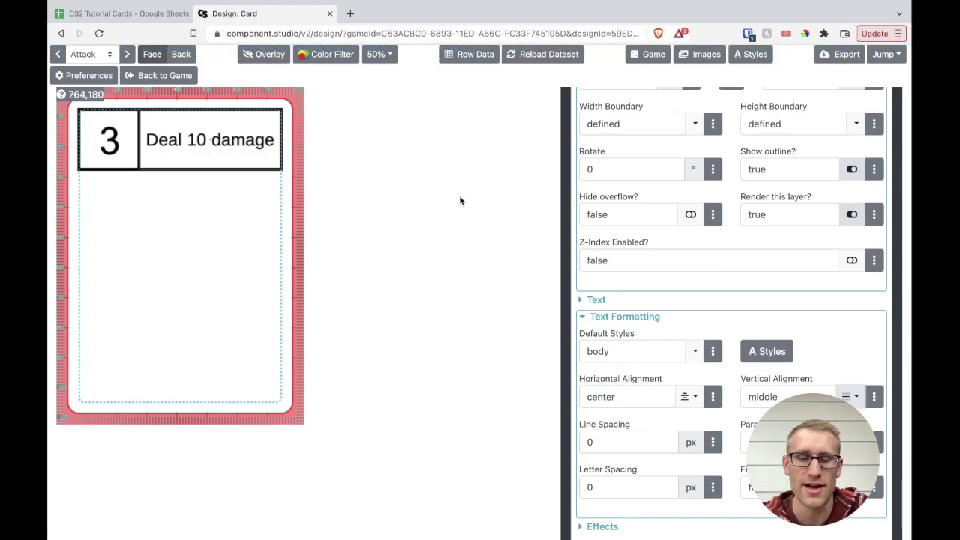
Change the Name layer's text expression to {{ row.name }} so it shows each card's name
scroll(805, 305, up, 1)
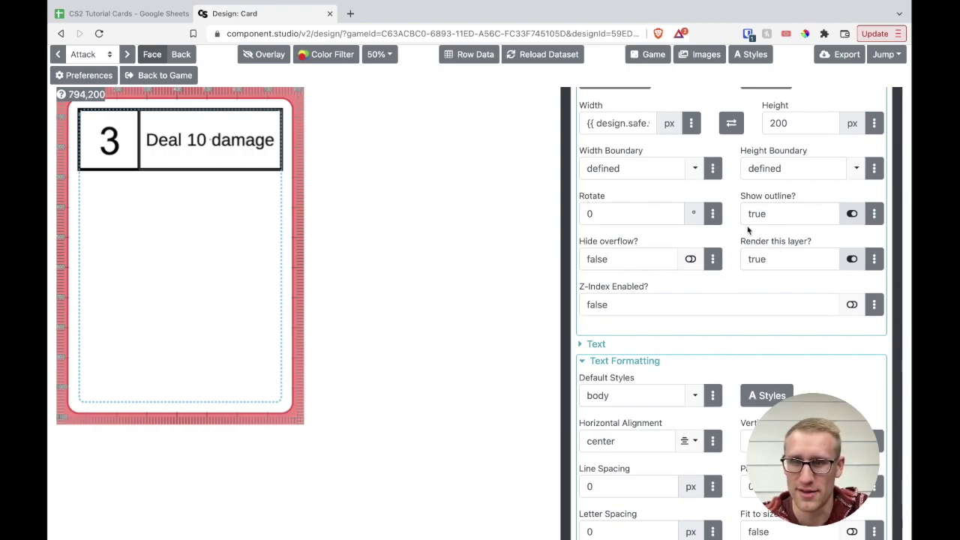
scroll(748, 230, up, 4)
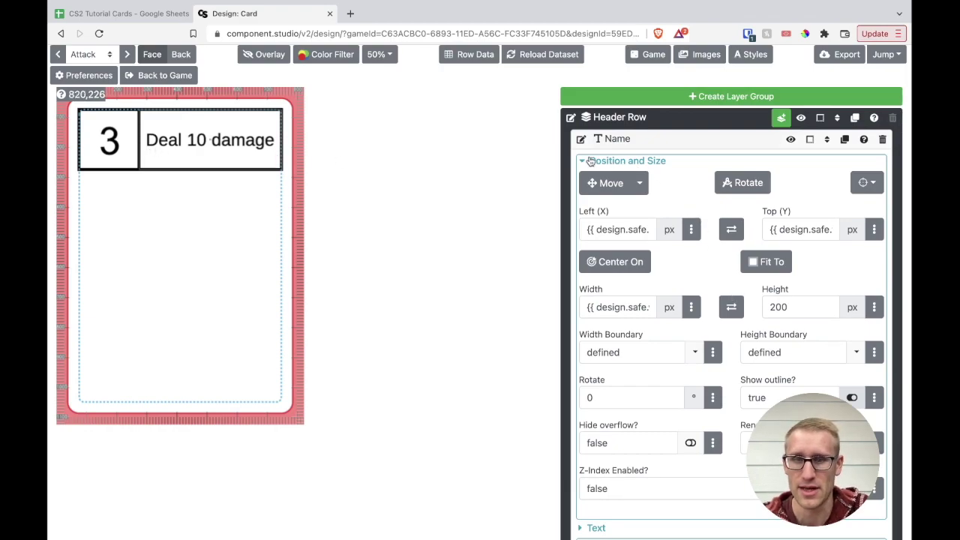
click(592, 161)
click(584, 178)
double_click(640, 211)
text(name)
click(688, 191)
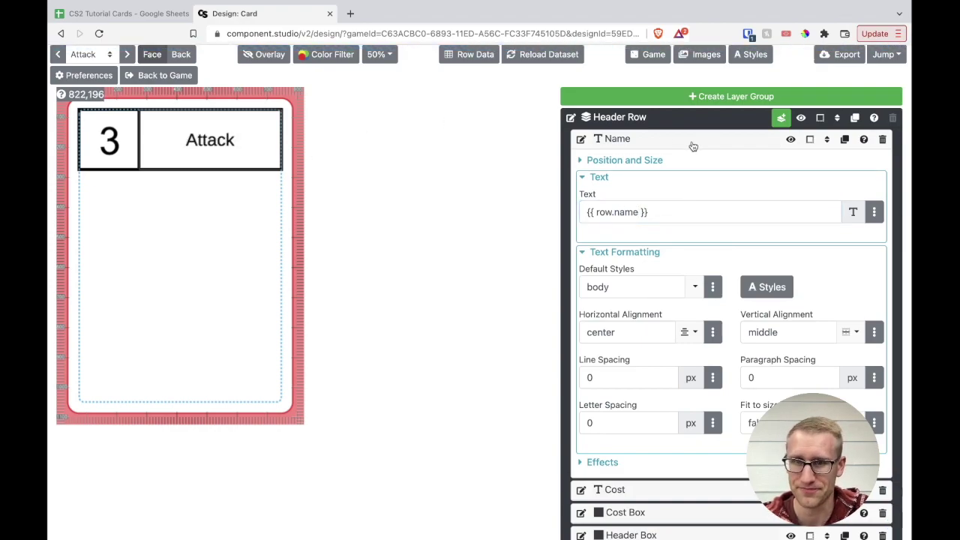
click(583, 178)
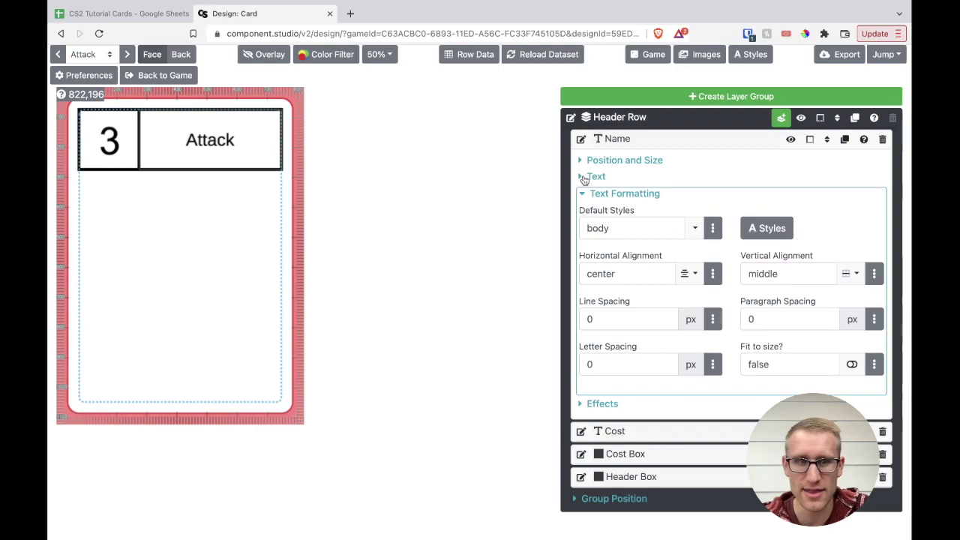
Step through the dataset's cards to check the header's cost and name on each, and return to the Attack card
click(128, 54)
click(128, 54)
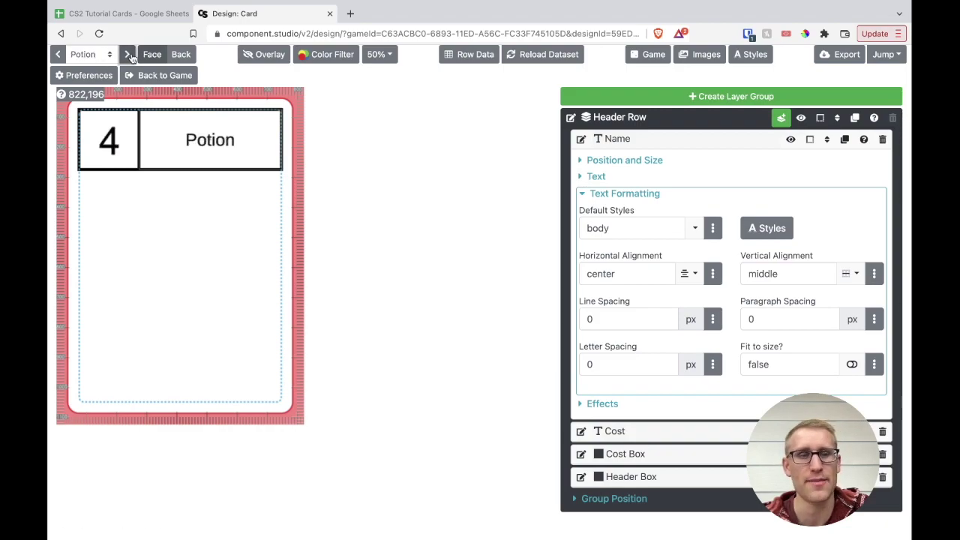
click(128, 54)
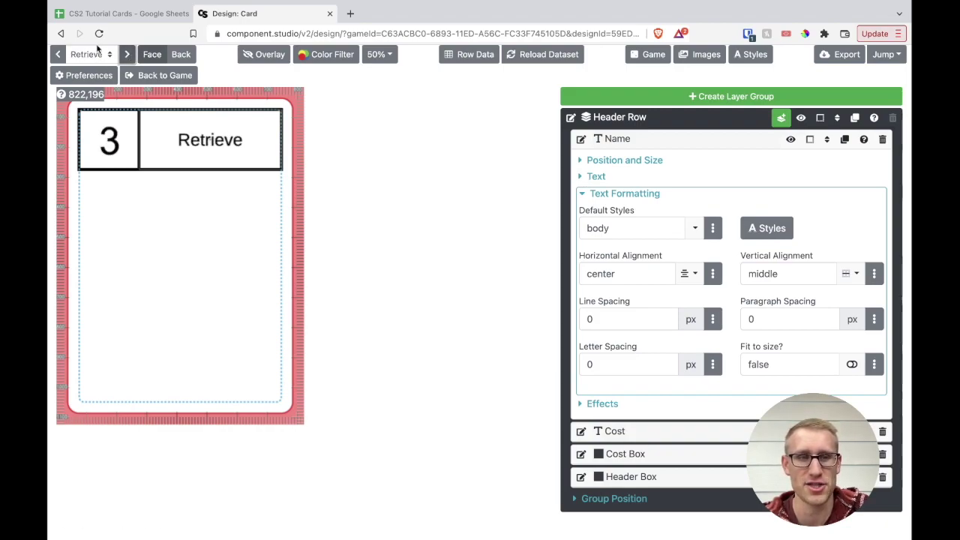
click(60, 54)
click(59, 54)
click(59, 54)
click(60, 54)
click(127, 54)
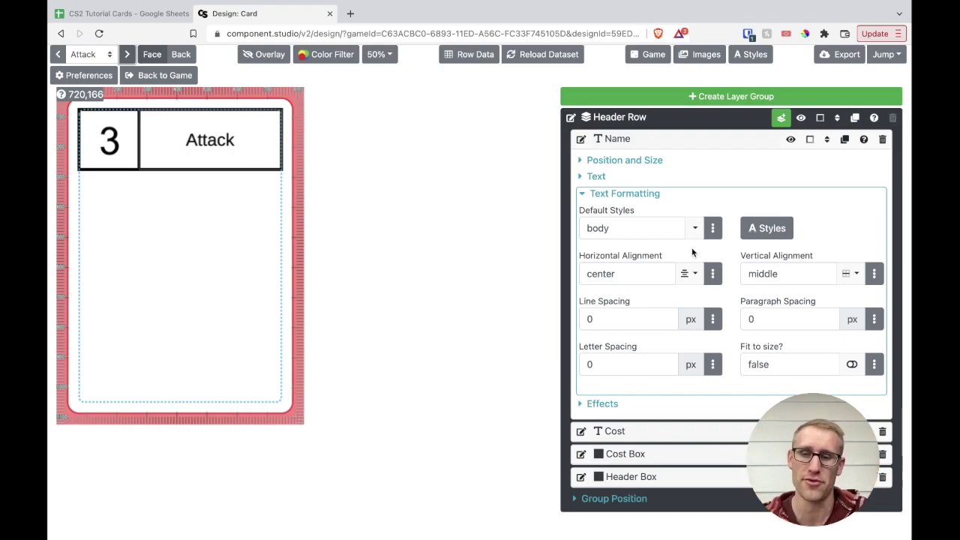
Try moving the entire Header Row group down the card to about left -49 px and top 250 px
click(583, 195)
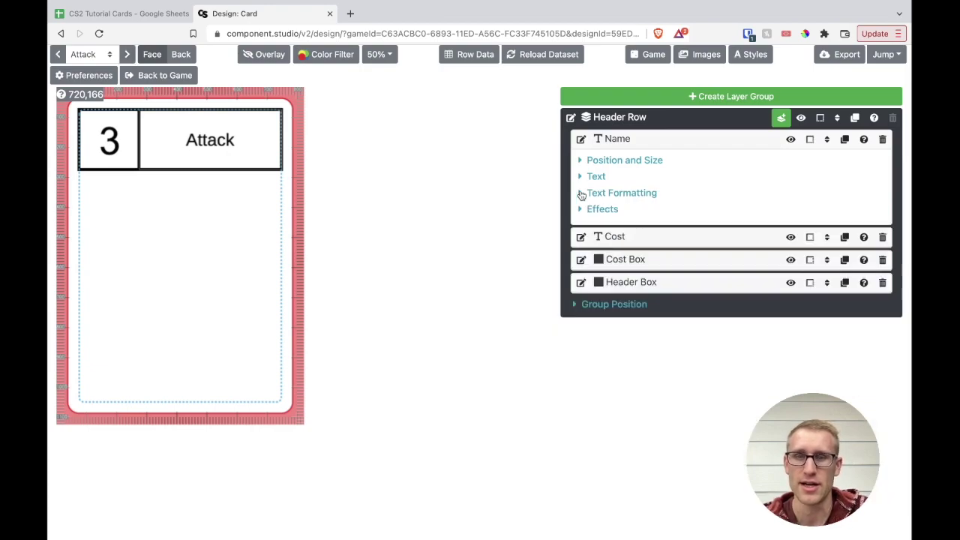
click(689, 145)
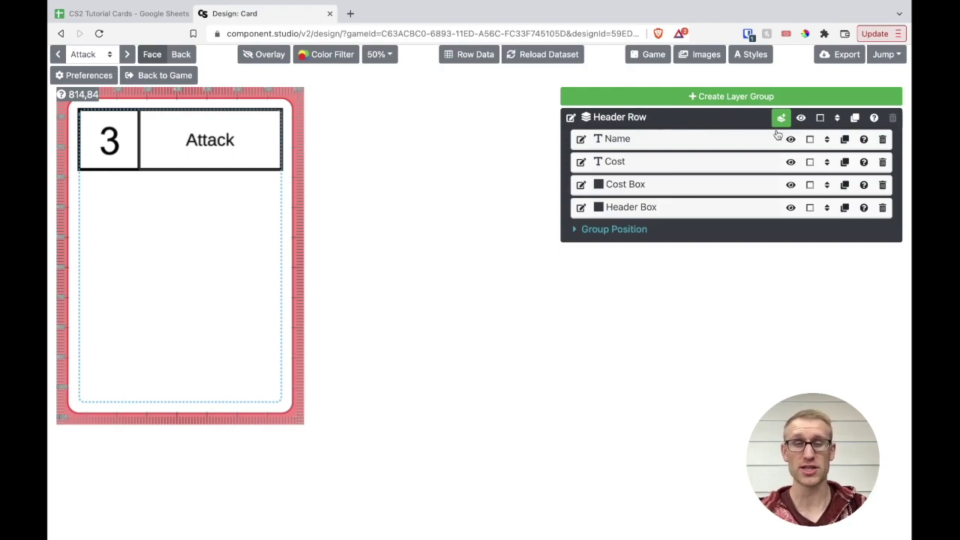
click(574, 231)
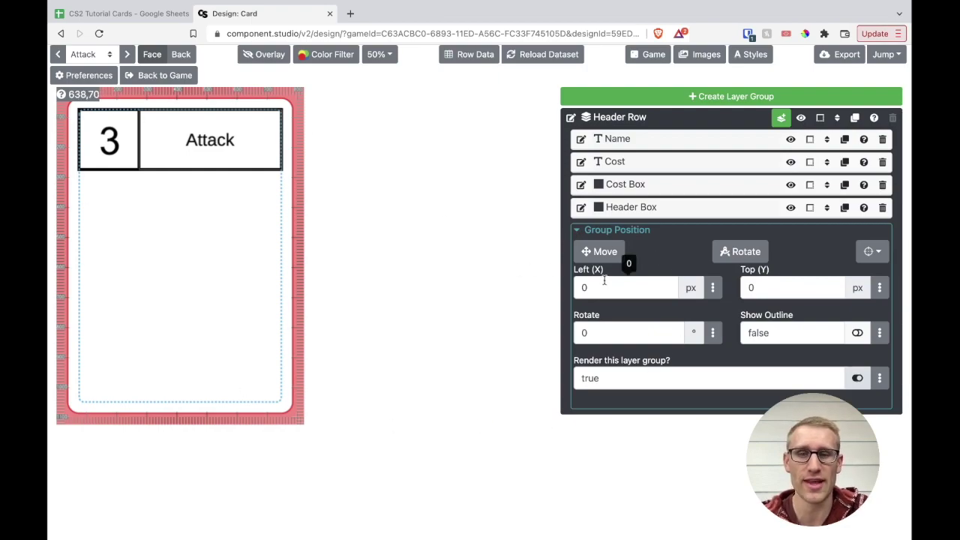
click(604, 252)
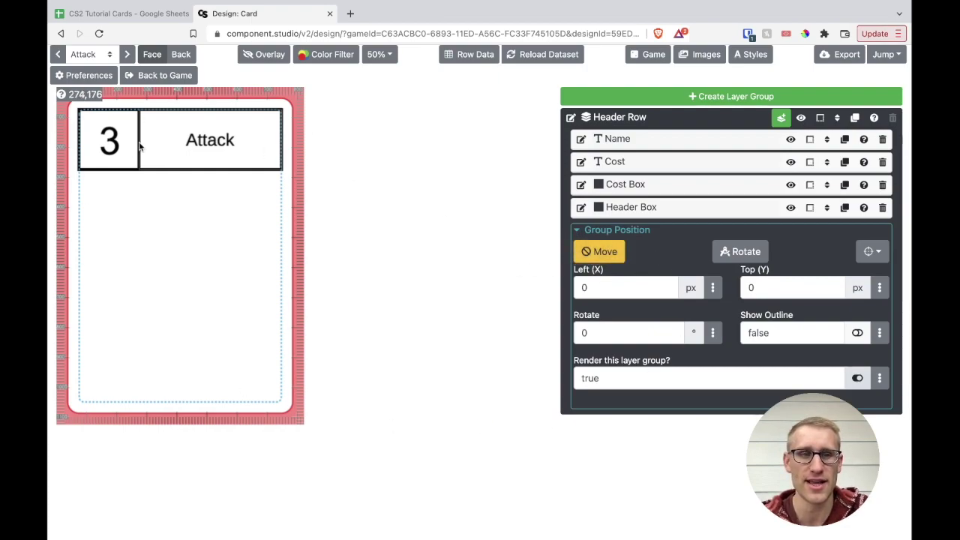
drag(193, 142, 145, 198)
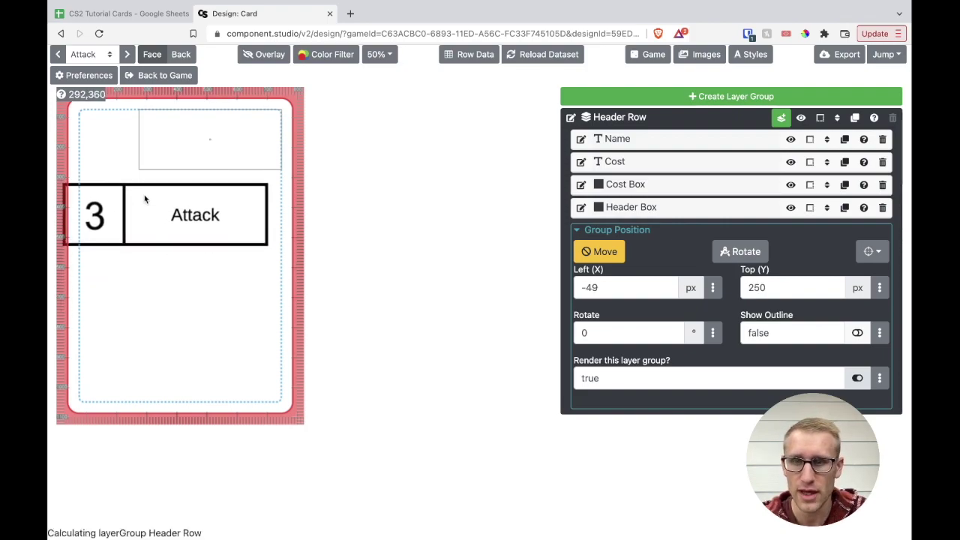
Reset the Header Row group's left and top positions to 0 px and leave move mode
drag(607, 288, 567, 287)
text(0)
key(Tab)
text(0)
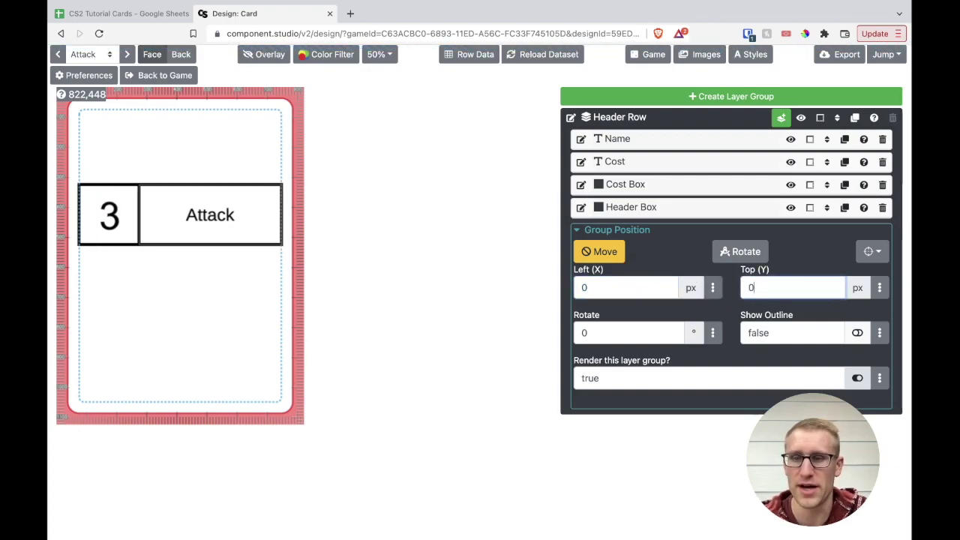
click(625, 339)
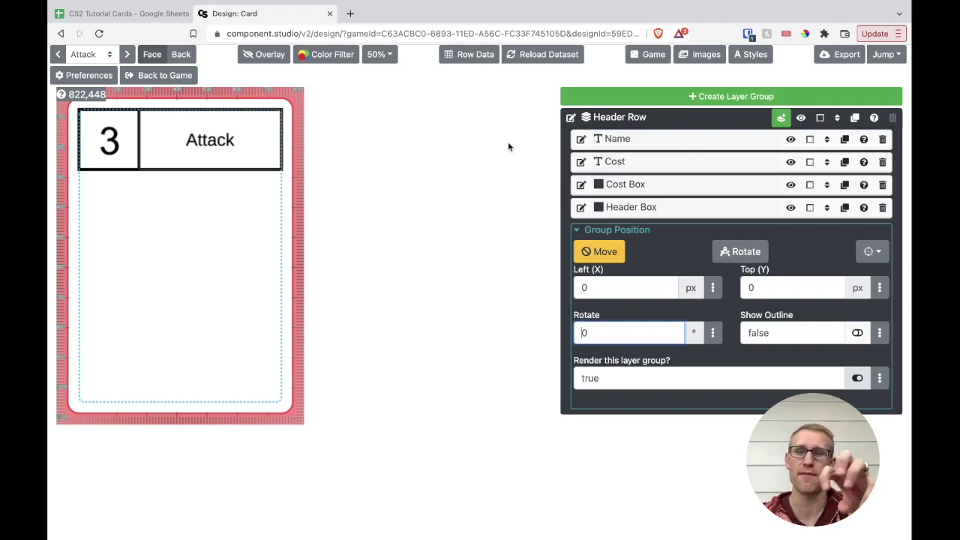
click(683, 122)
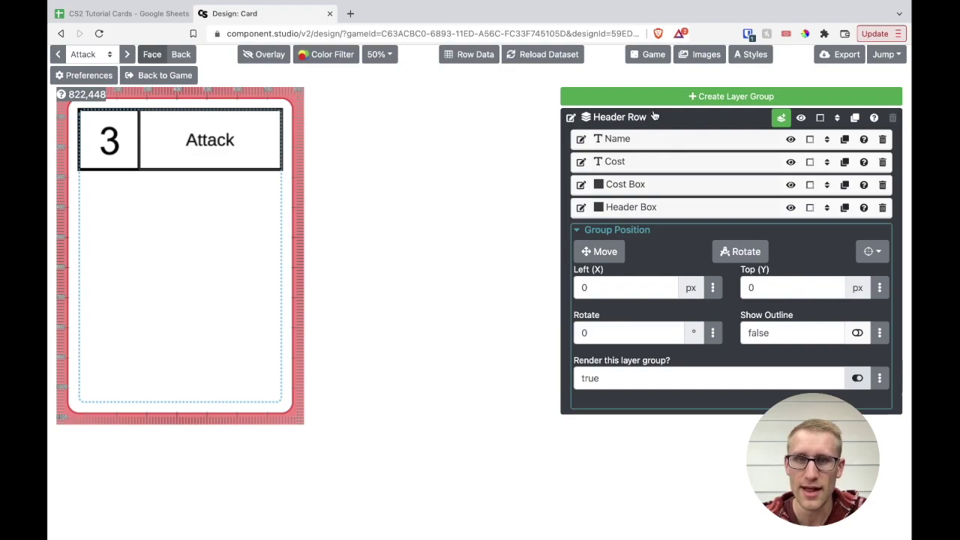
Collapse the Header Row group and create a new layer group named Image Group
click(653, 116)
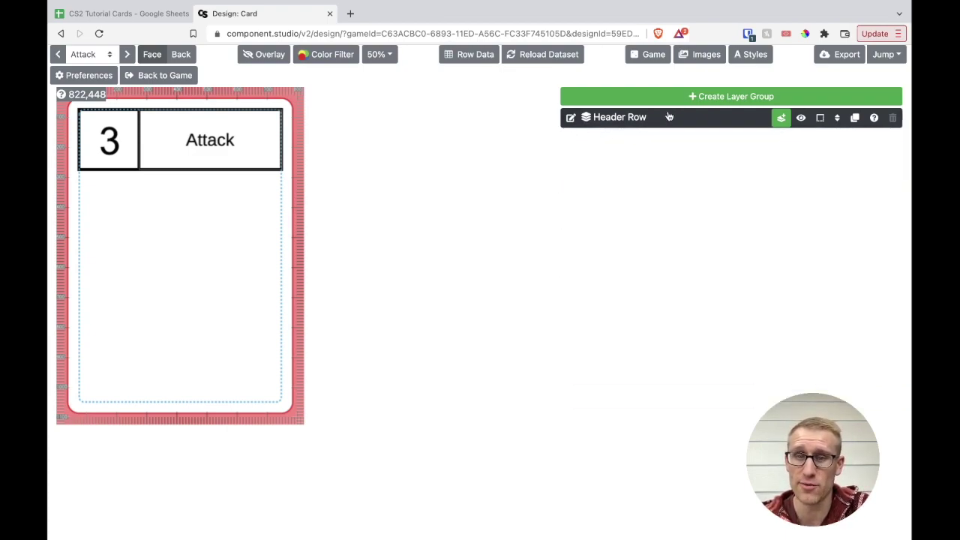
click(728, 99)
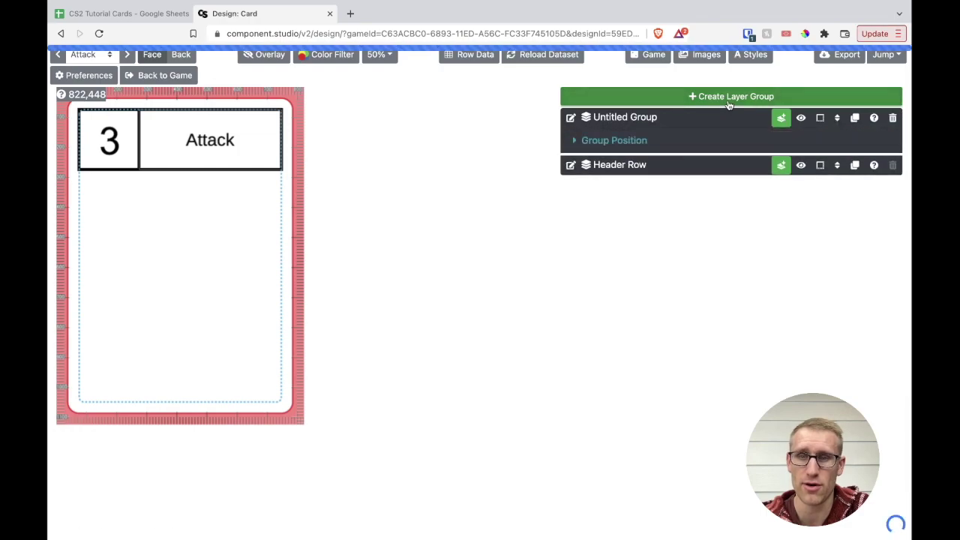
click(571, 120)
text(Image Group)
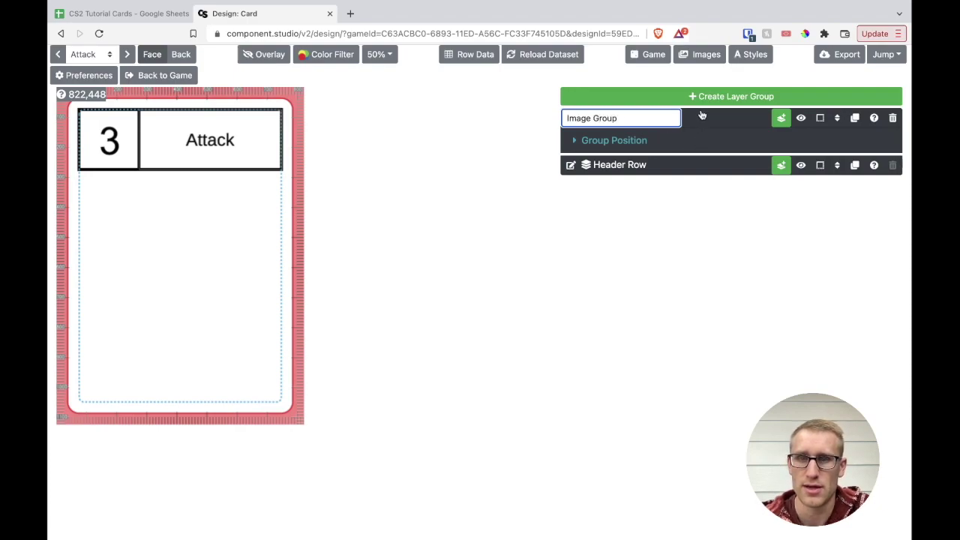
key(Return)
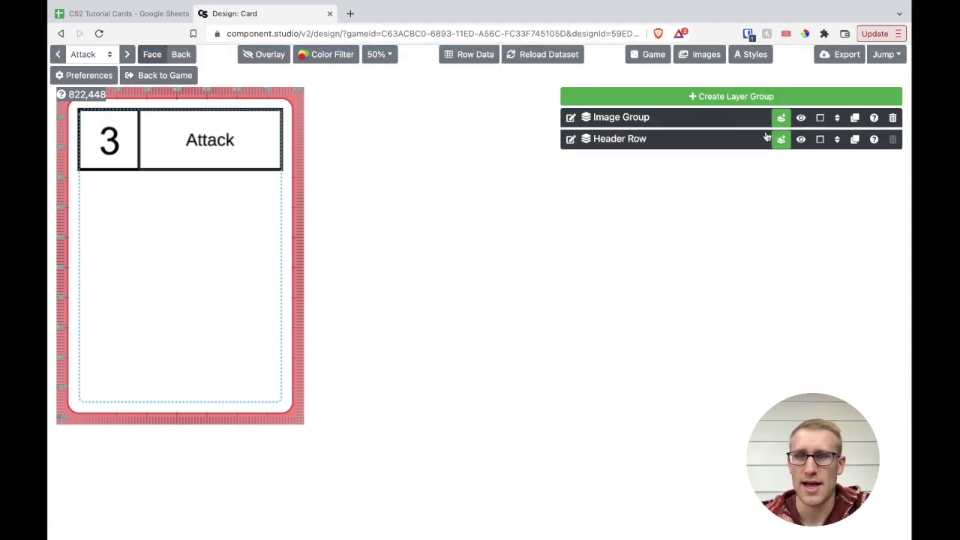
Add an image layer to the Image Group and open its position and size settings
click(782, 120)
click(803, 163)
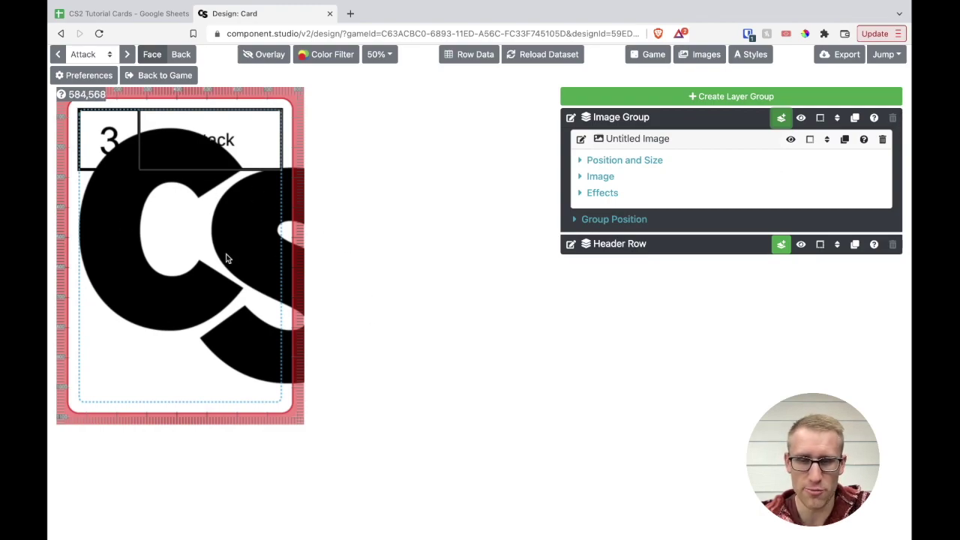
click(587, 161)
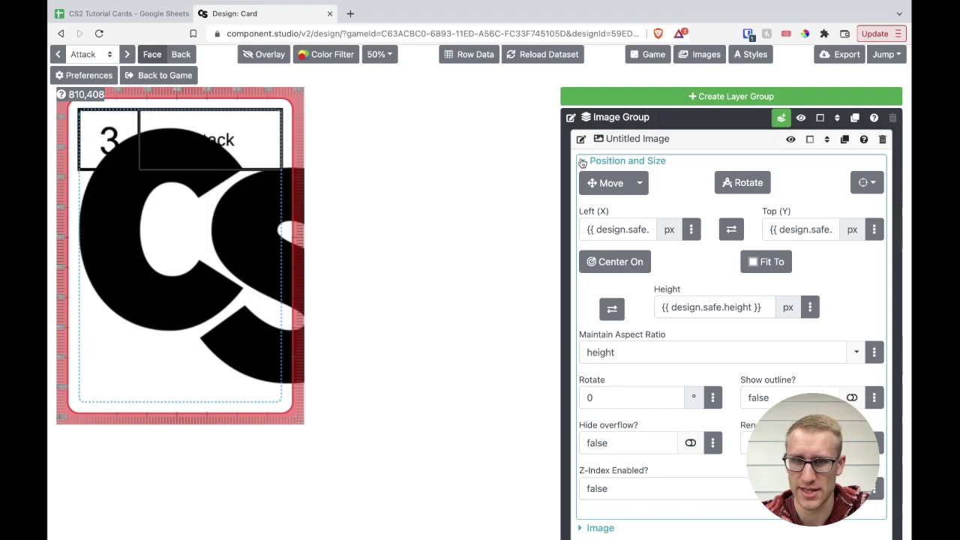
triple_click(623, 230)
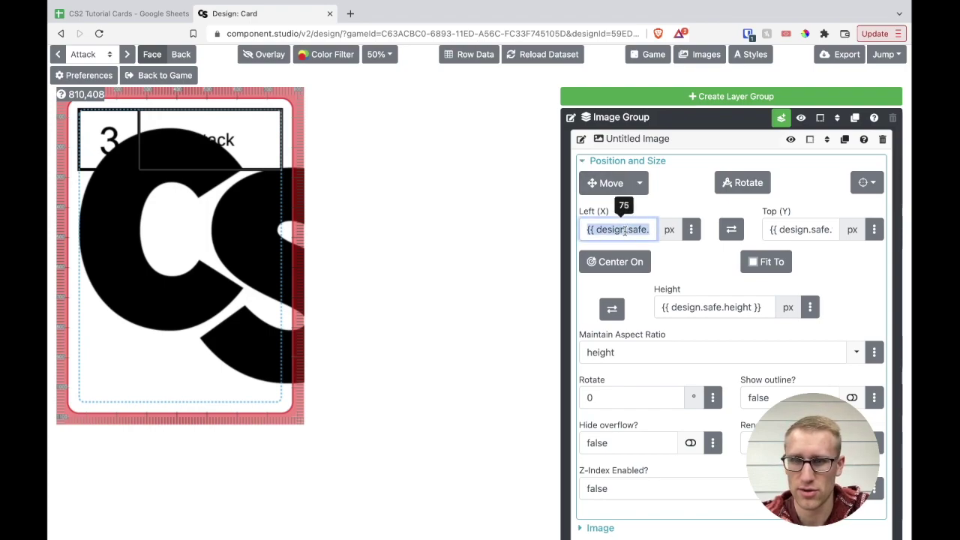
click(722, 307)
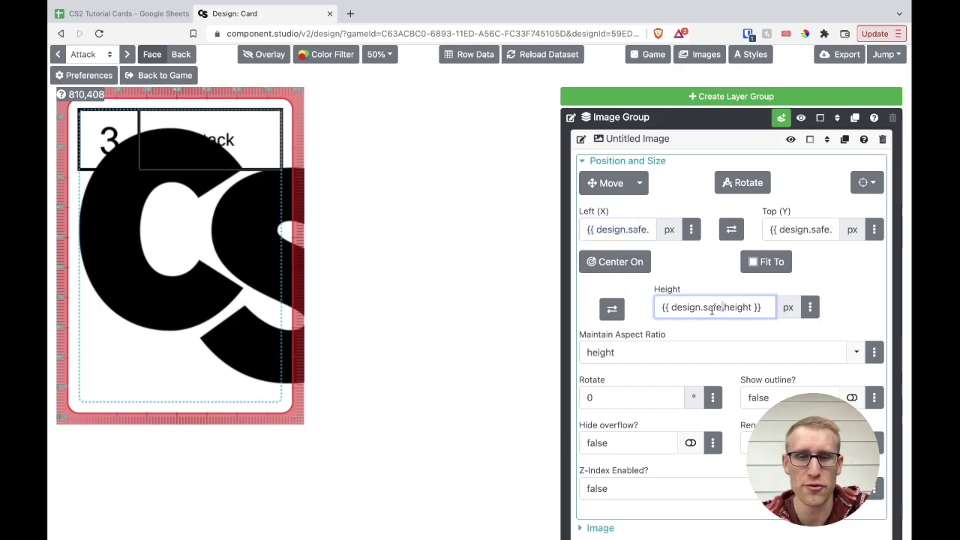
Try heights of 300 px and 400 px for the image layer
key(ctrl+a)
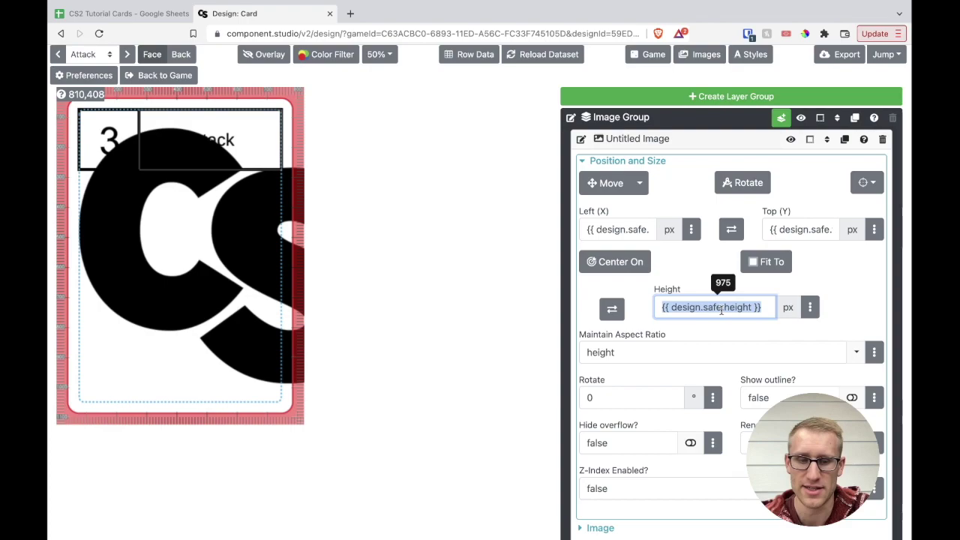
text(300)
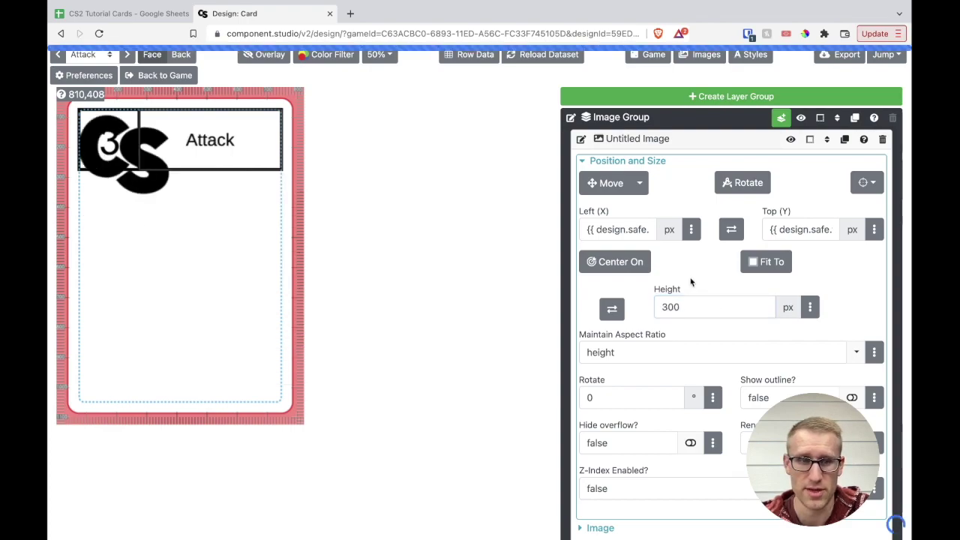
key(ctrl+a)
text(400)
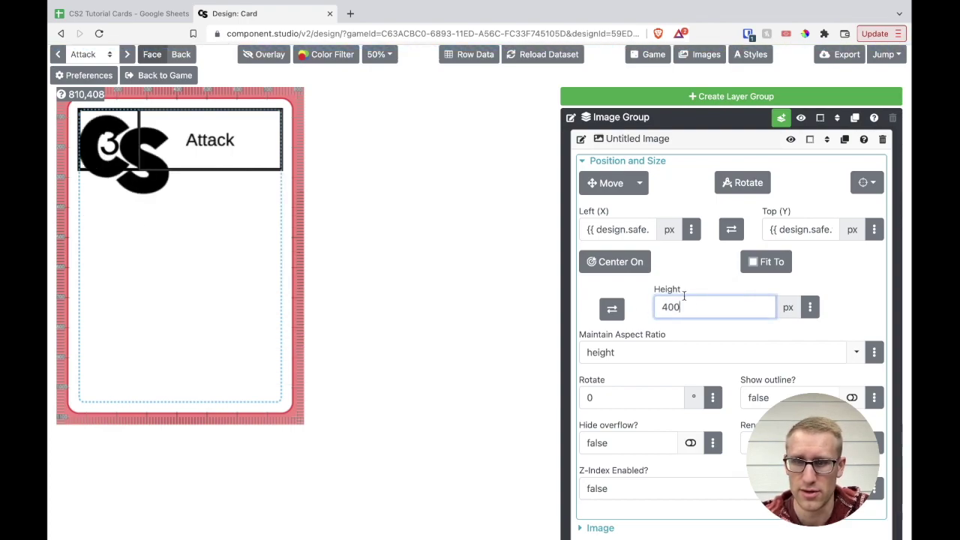
click(848, 291)
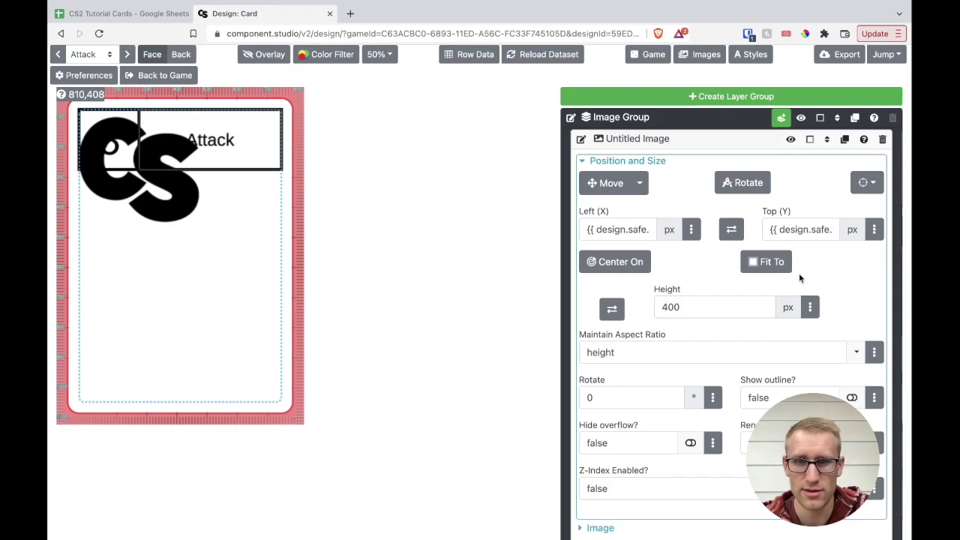
Set the image layer's height to 450 px
click(680, 307)
drag(679, 307, 665, 306)
text(50)
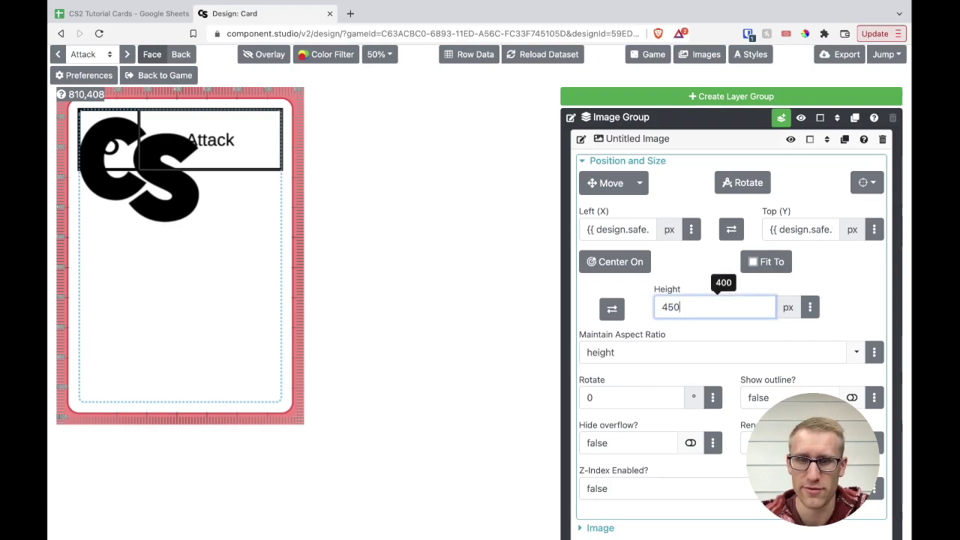
Move the image below the header row to about left 178 px and top 305 px, and leave move mode
click(610, 183)
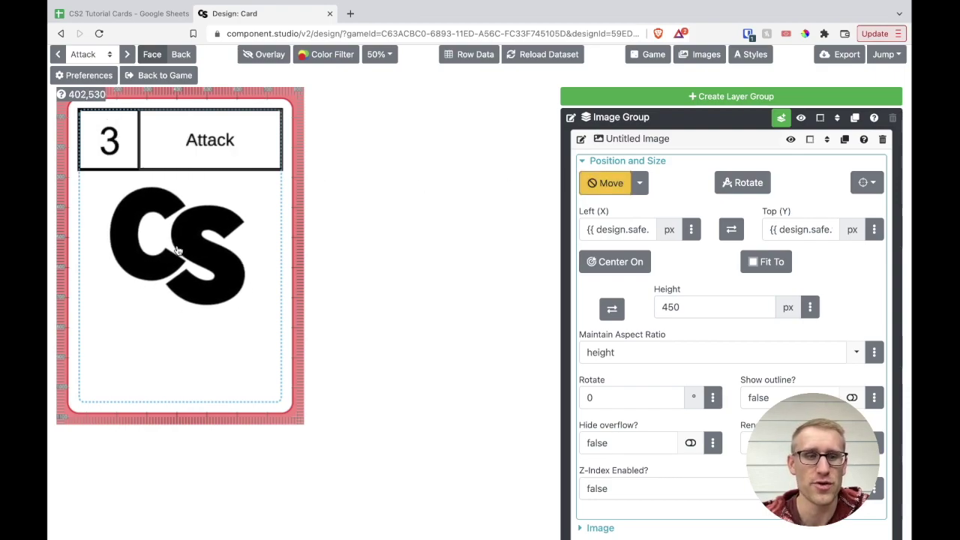
click(177, 250)
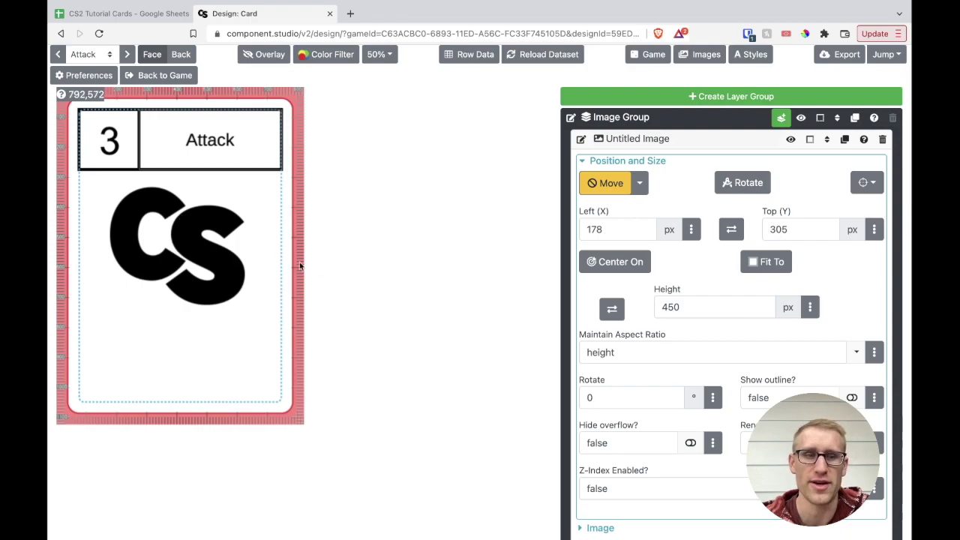
click(610, 191)
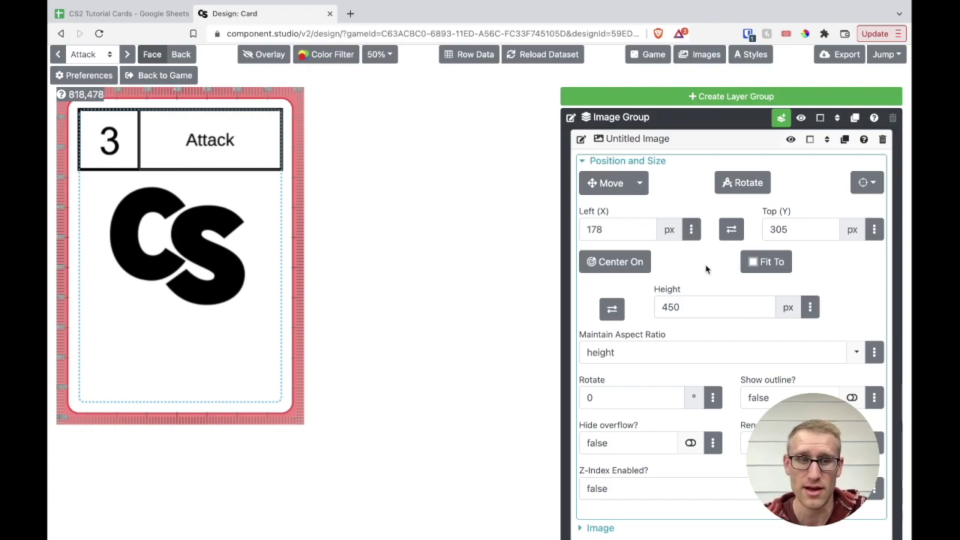
Collapse the image layer's position and size settings, and preview the next card before returning to the Attack card
scroll(694, 342, down, 1)
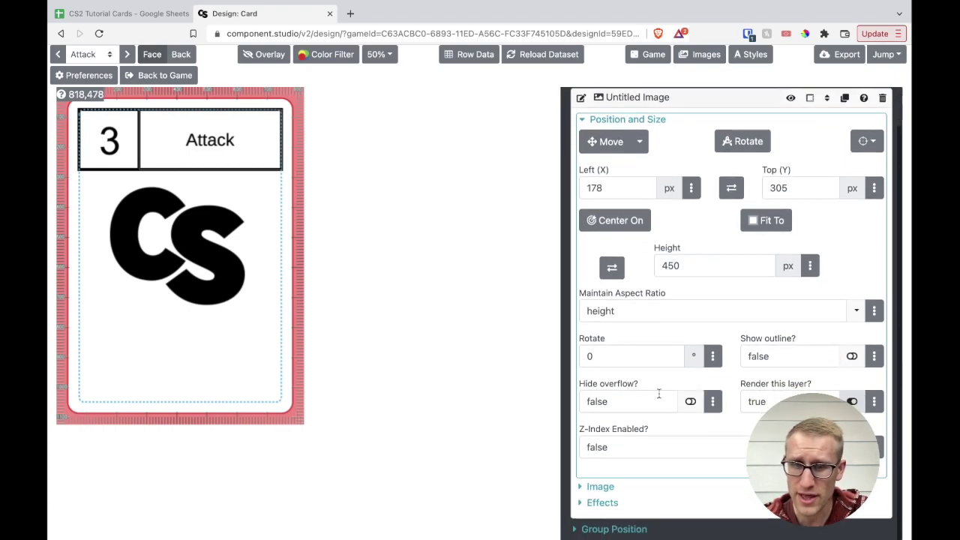
scroll(718, 422, up, 1)
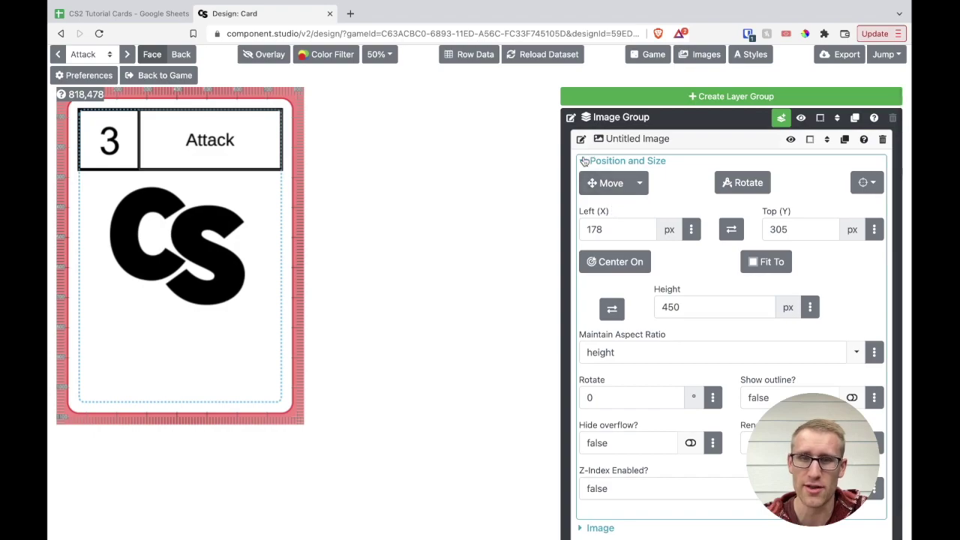
click(582, 162)
click(127, 54)
click(58, 55)
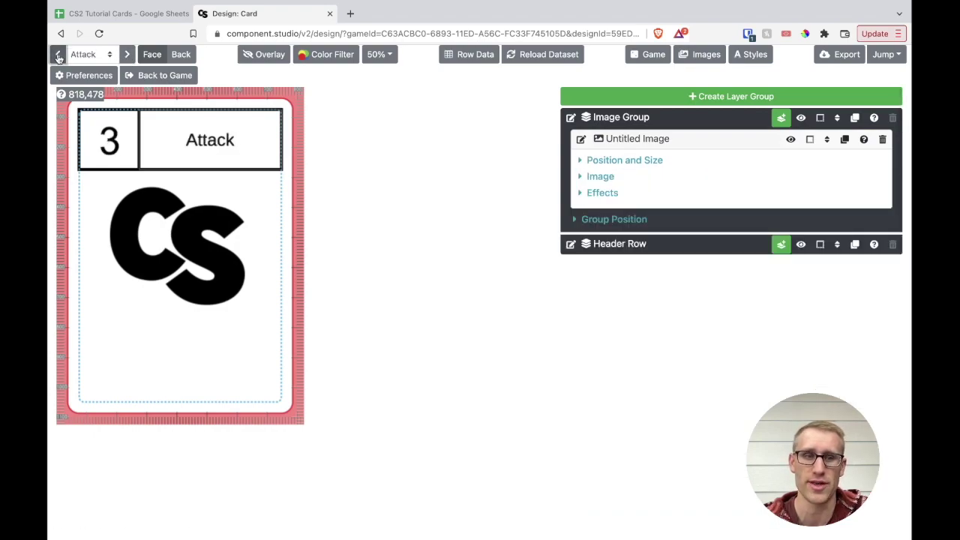
Replace the image layer's source URL with the row variable {{ row.image }}
click(582, 178)
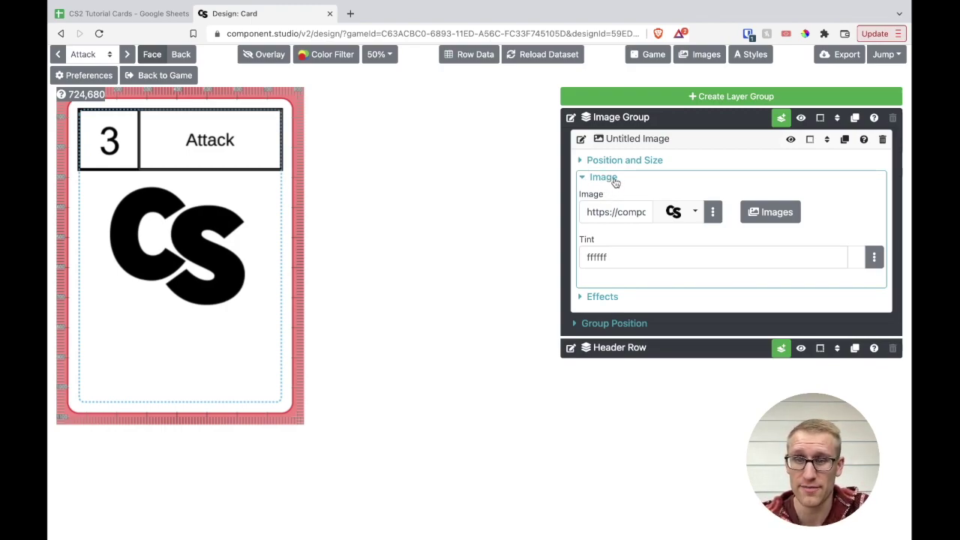
click(713, 211)
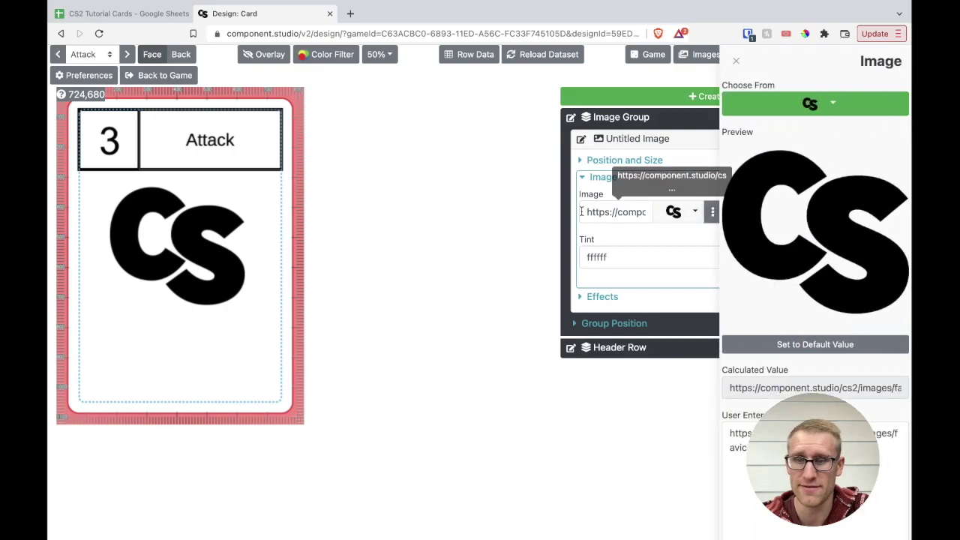
scroll(814, 286, down, 2)
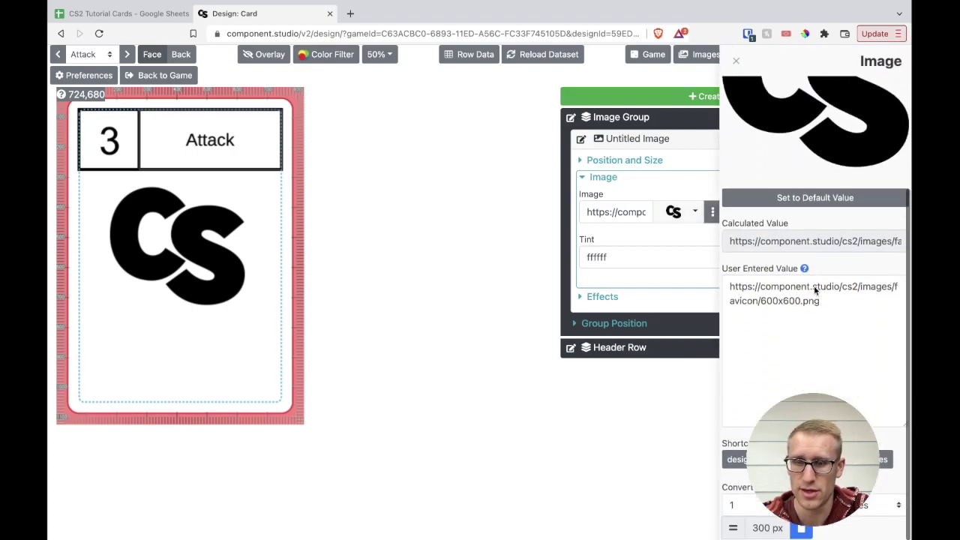
click(820, 335)
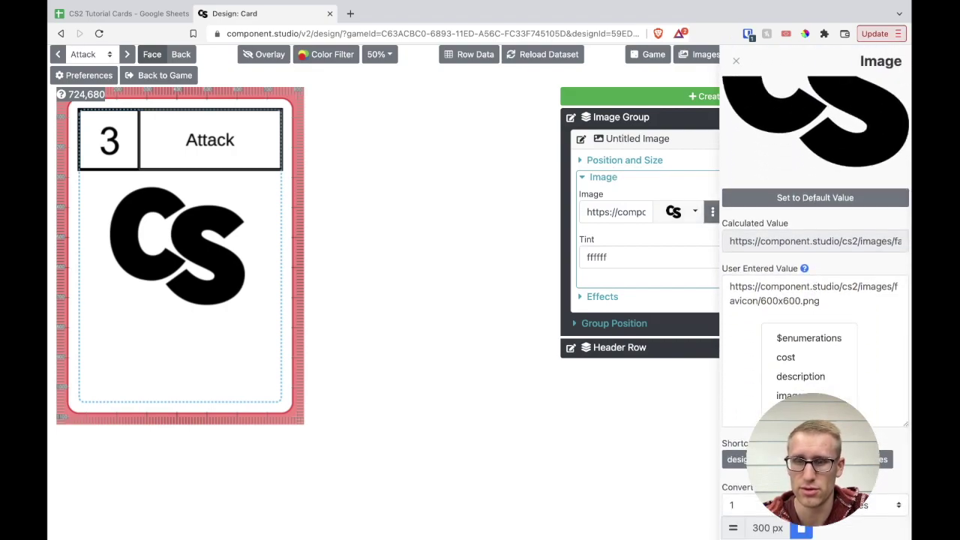
click(788, 396)
drag(846, 303, 736, 291)
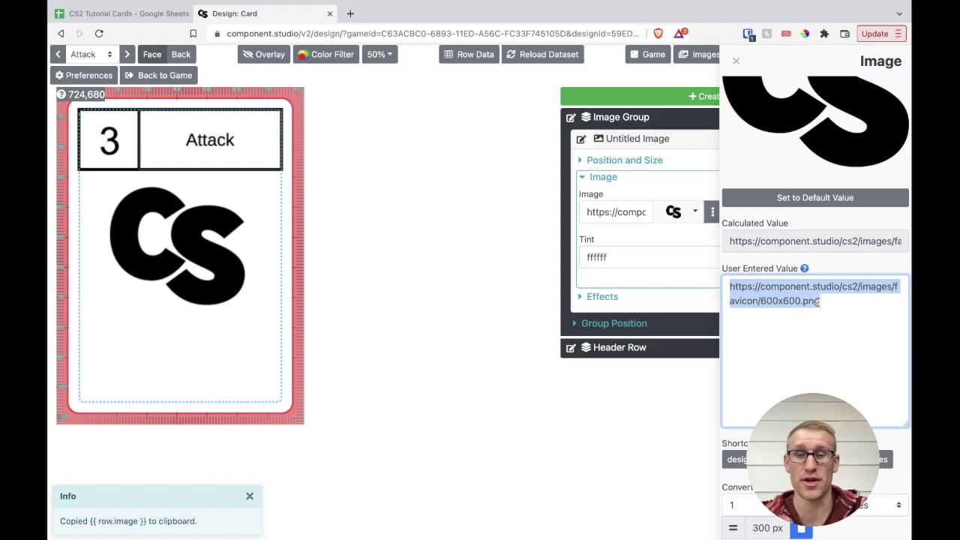
key(BackSpace)
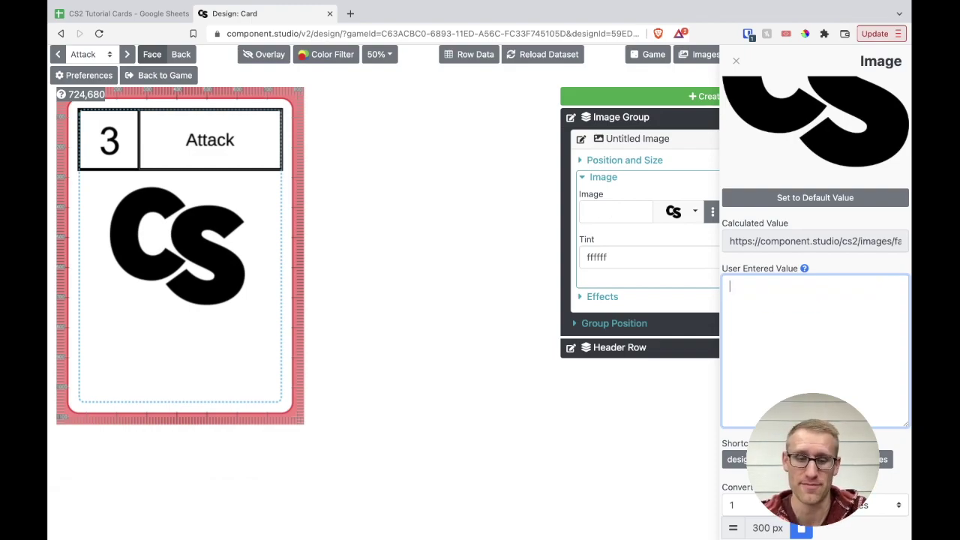
key(super+v)
click(837, 271)
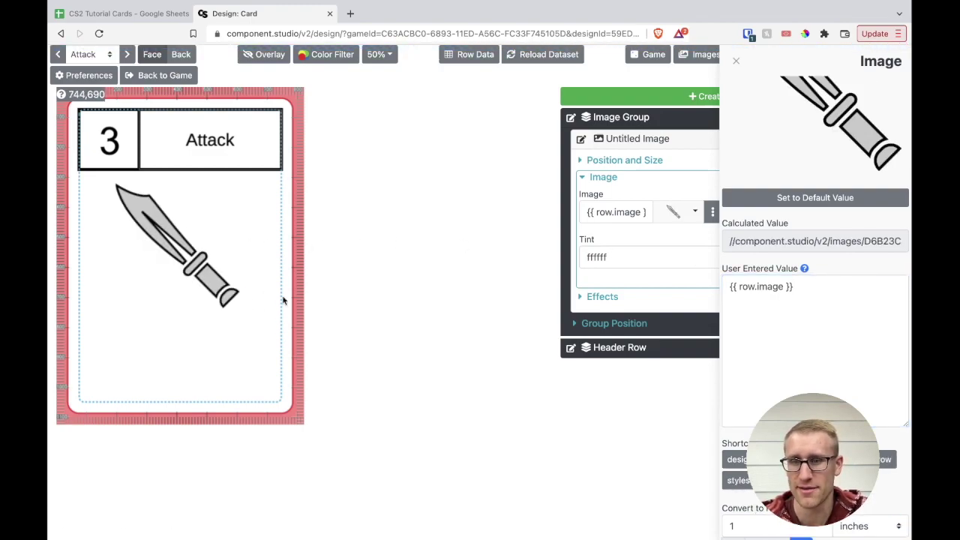
Inspect the calculated image URL and cycle through all the cards to check their images, ending on Attack
drag(748, 242, 910, 244)
click(48, 96)
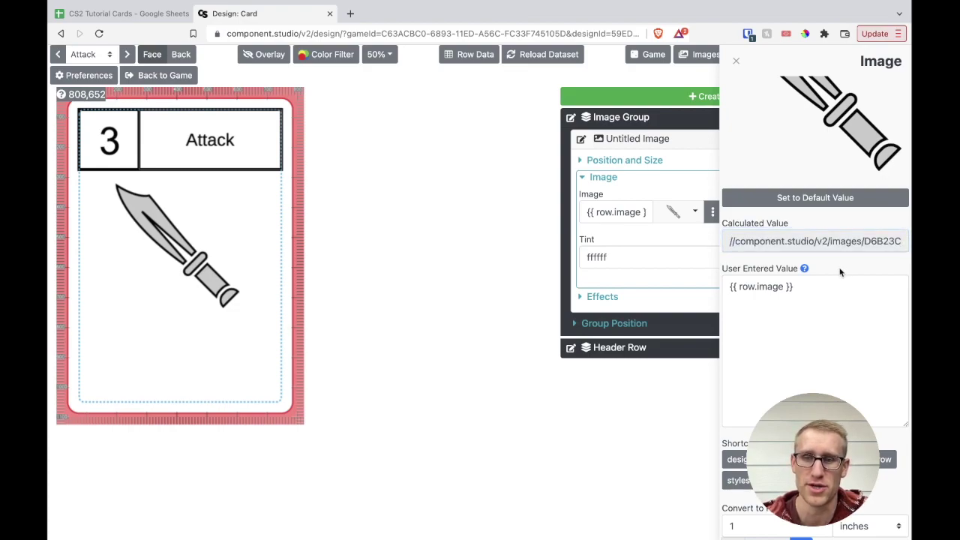
click(129, 54)
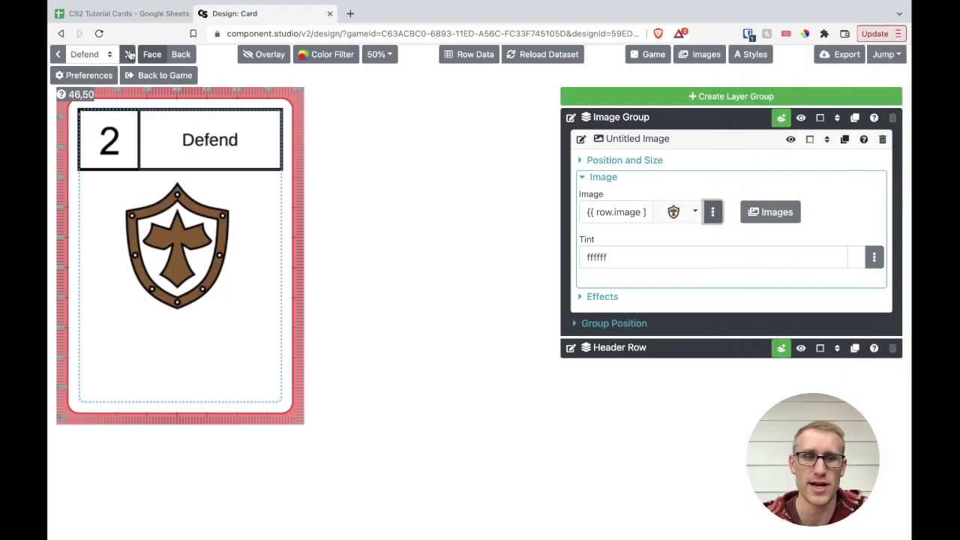
click(129, 54)
click(129, 54)
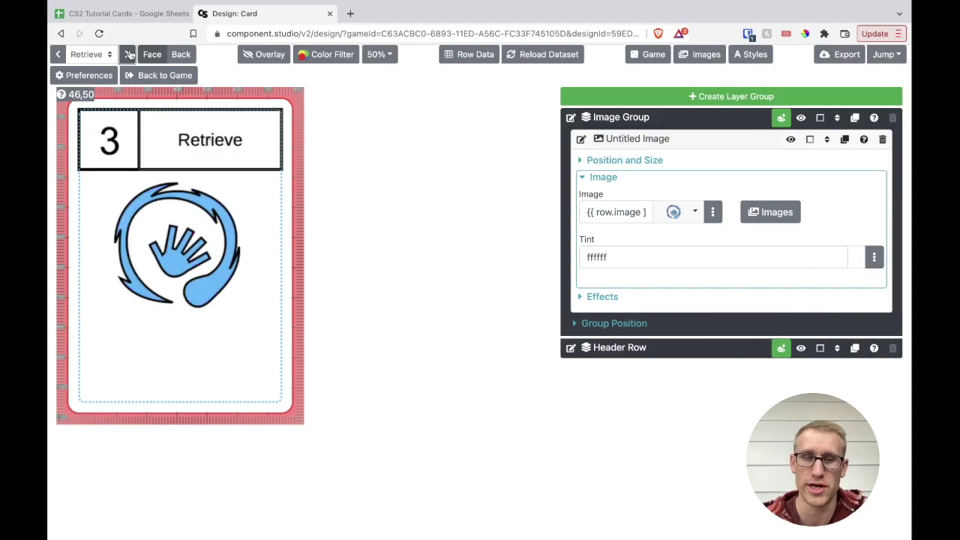
click(129, 54)
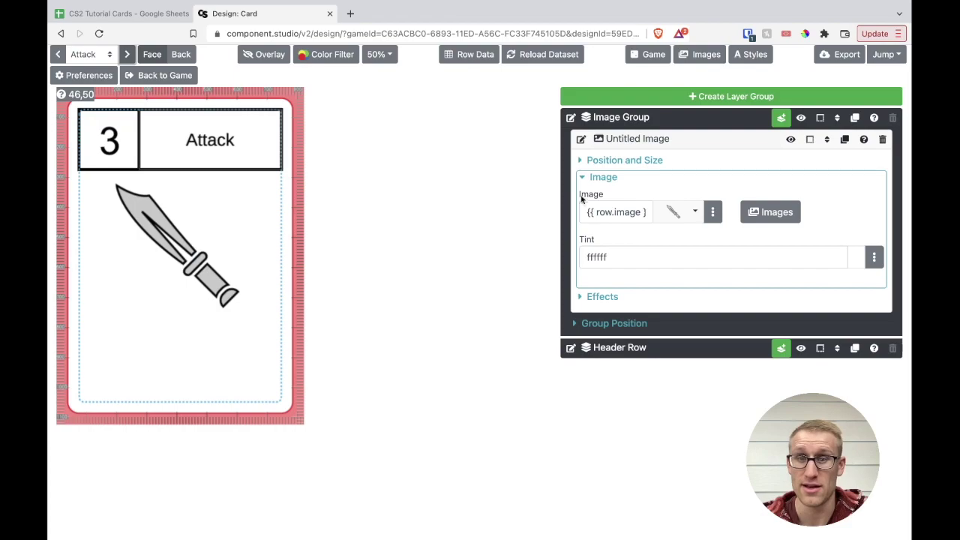
Rename the untitled image layer as Image and collapse the Image Group
click(583, 178)
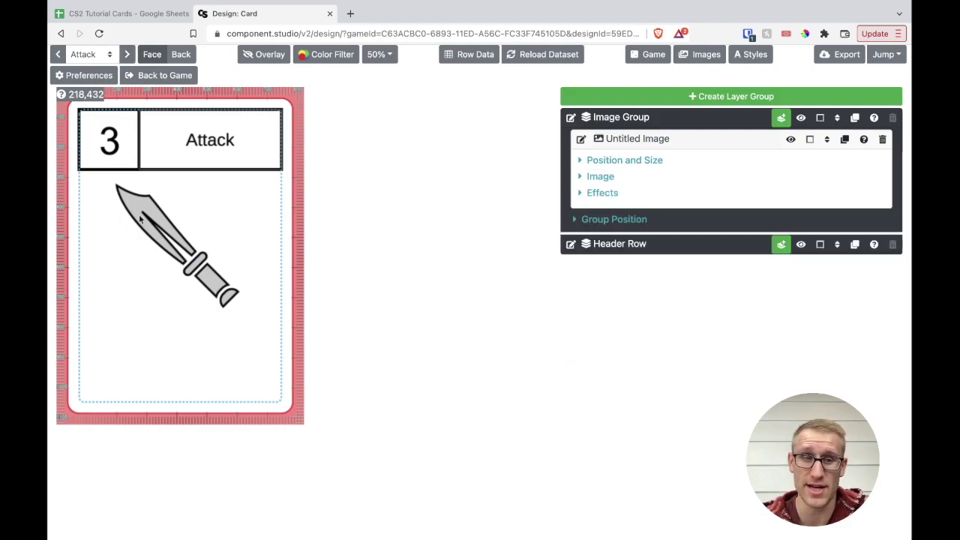
double_click(619, 141)
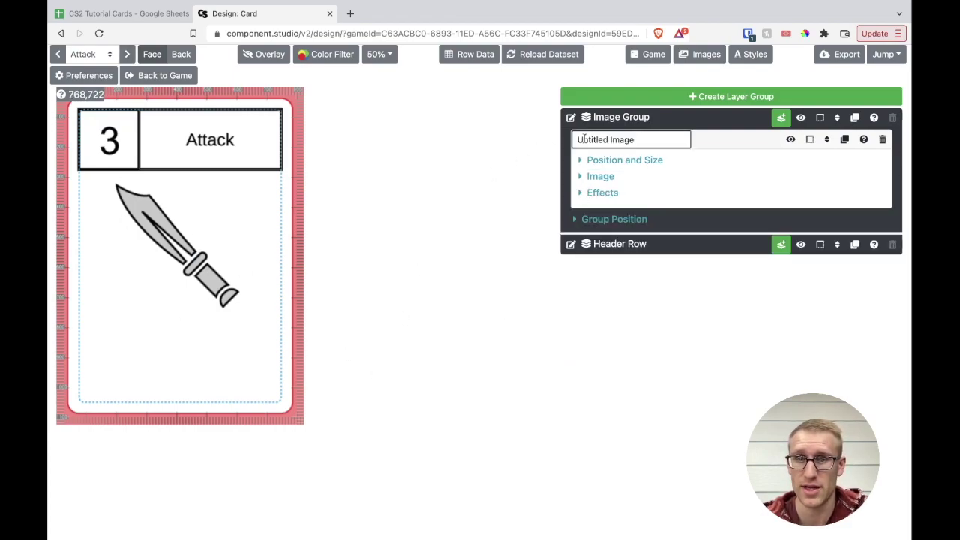
text(Image)
click(733, 122)
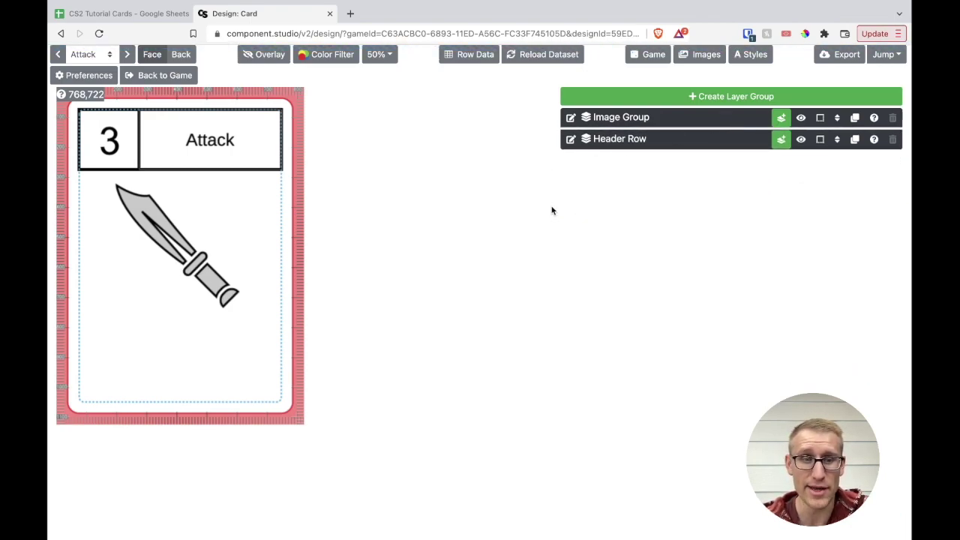
Create a new layer group named Description Group
click(726, 97)
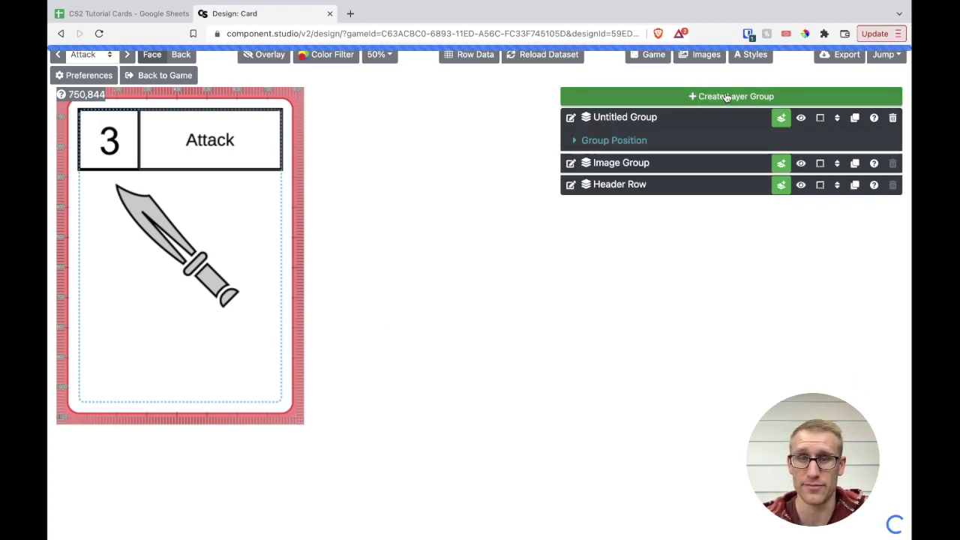
double_click(625, 117)
text(Description)
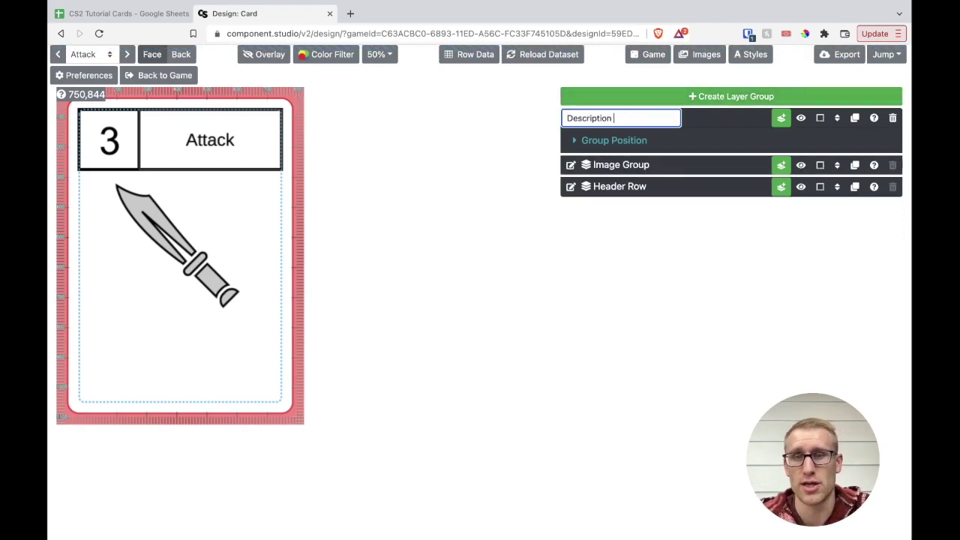
text( Group)
click(705, 120)
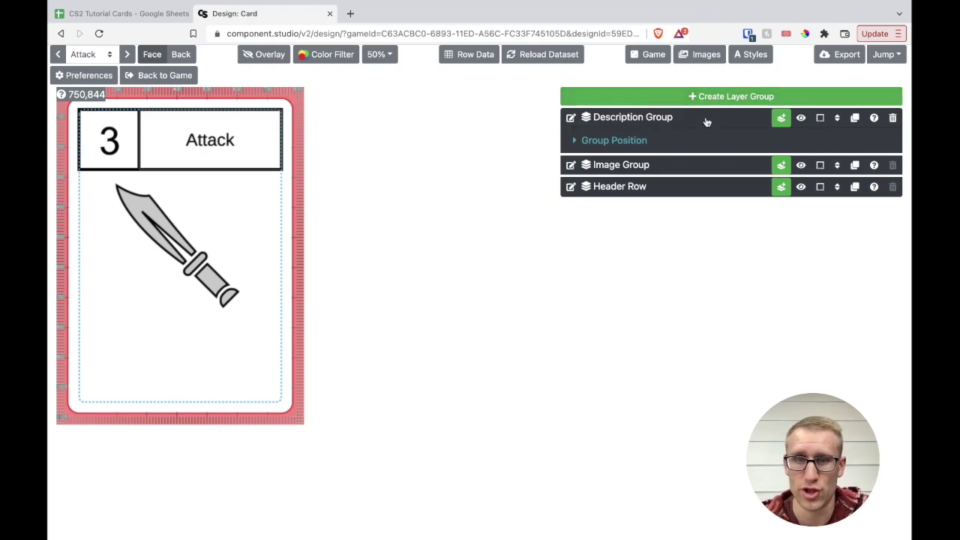
Add a text layer to the Description Group and name it Description
click(782, 117)
click(783, 118)
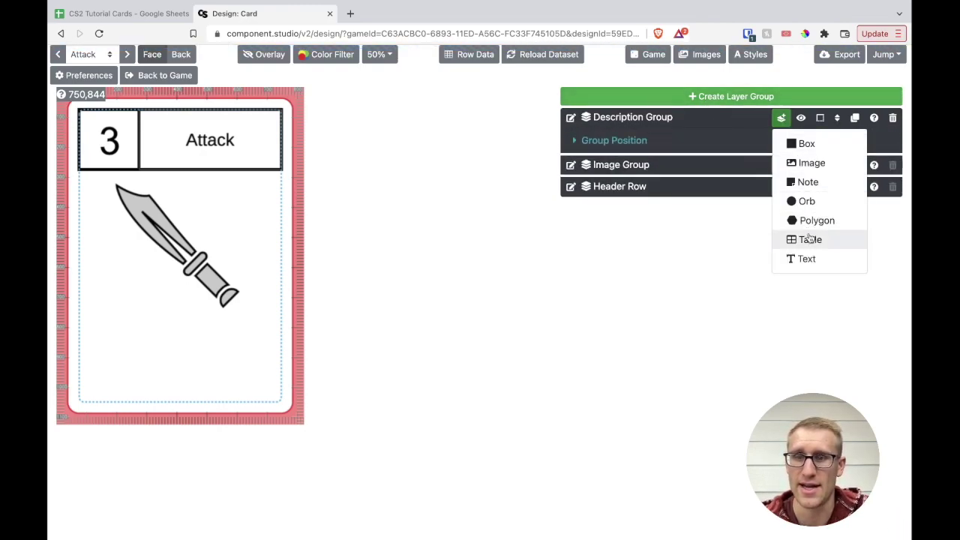
click(809, 258)
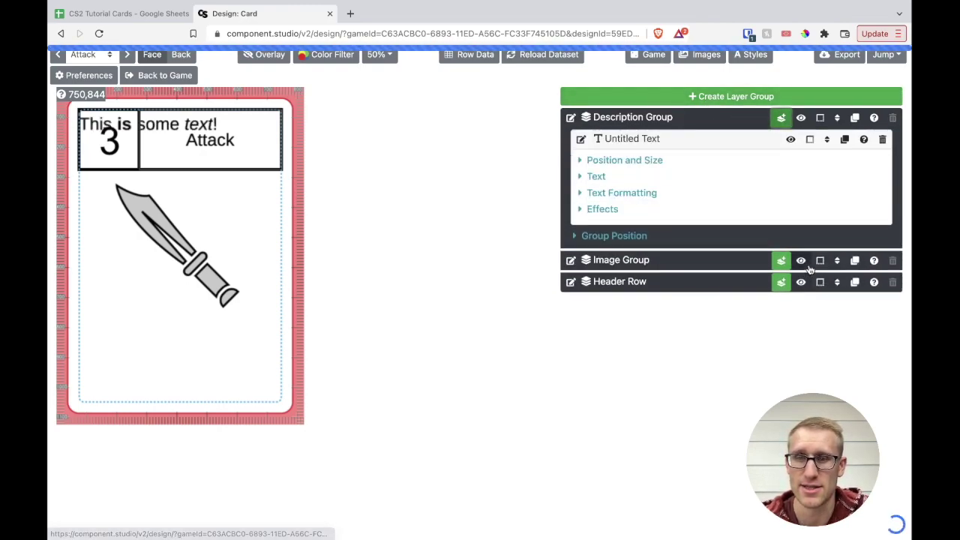
click(783, 119)
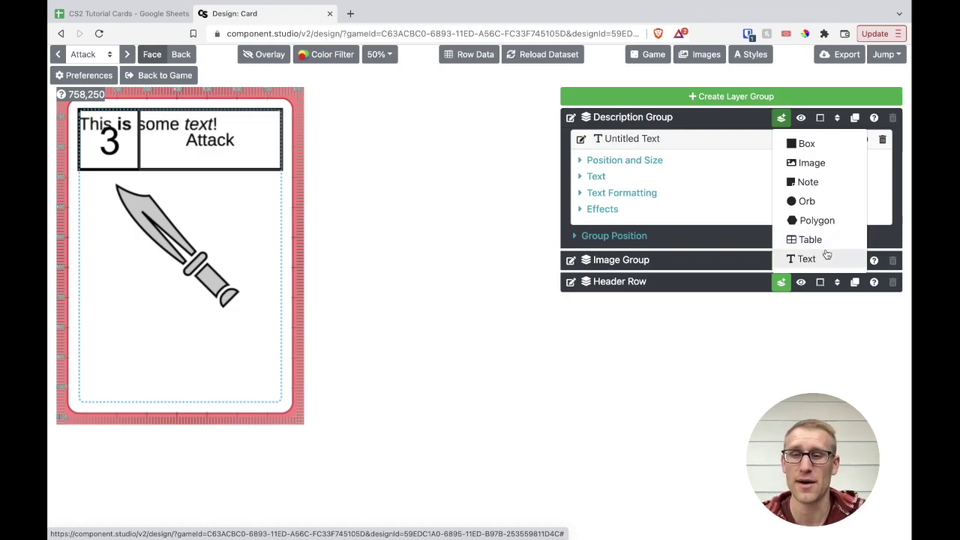
click(581, 141)
text(Description)
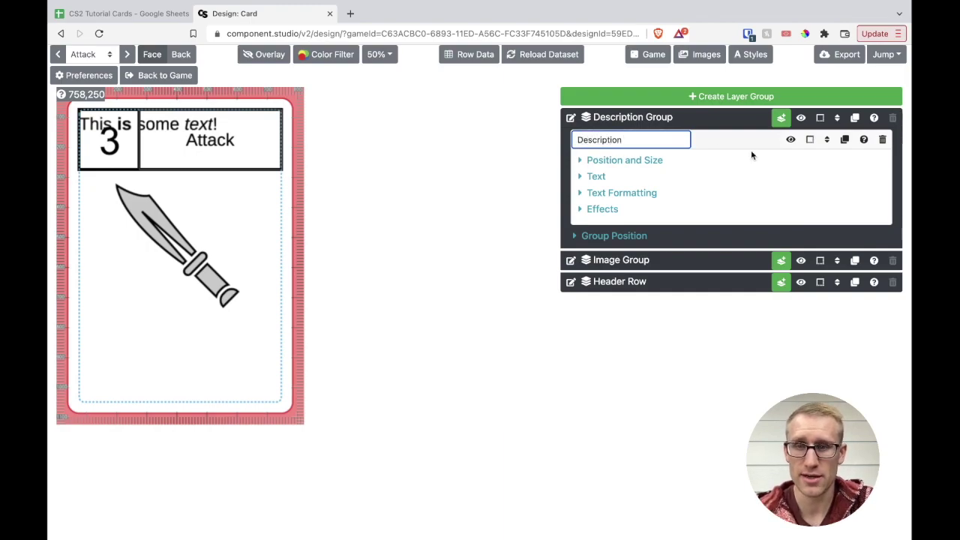
key(Return)
Show the Description layer's outline and set its Top (Y) to {{ design.safe.bottom - 300 }}
click(583, 162)
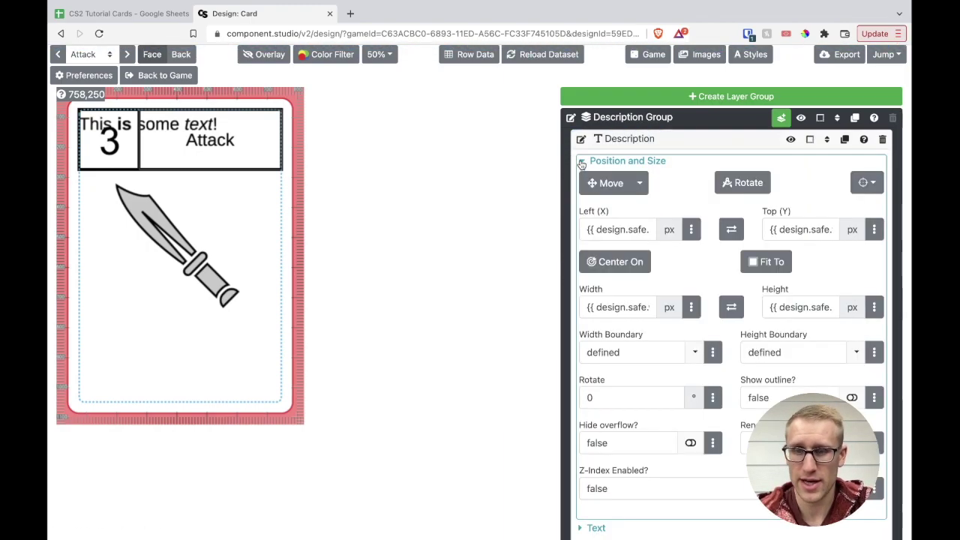
click(852, 398)
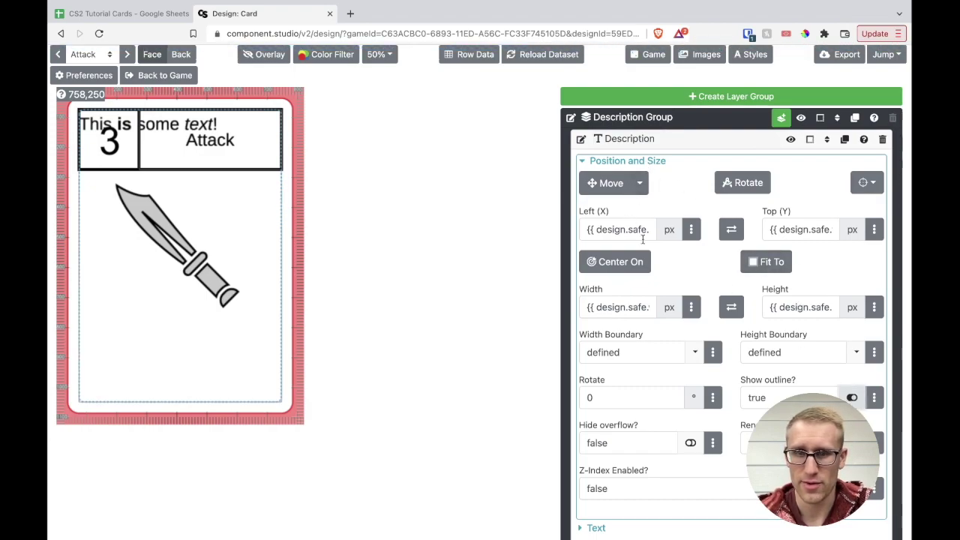
click(807, 232)
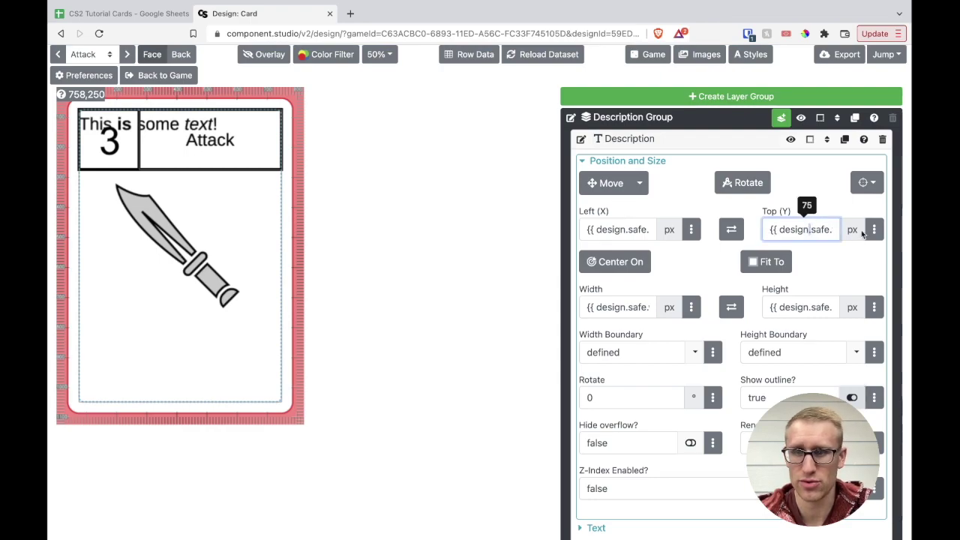
click(874, 229)
click(748, 385)
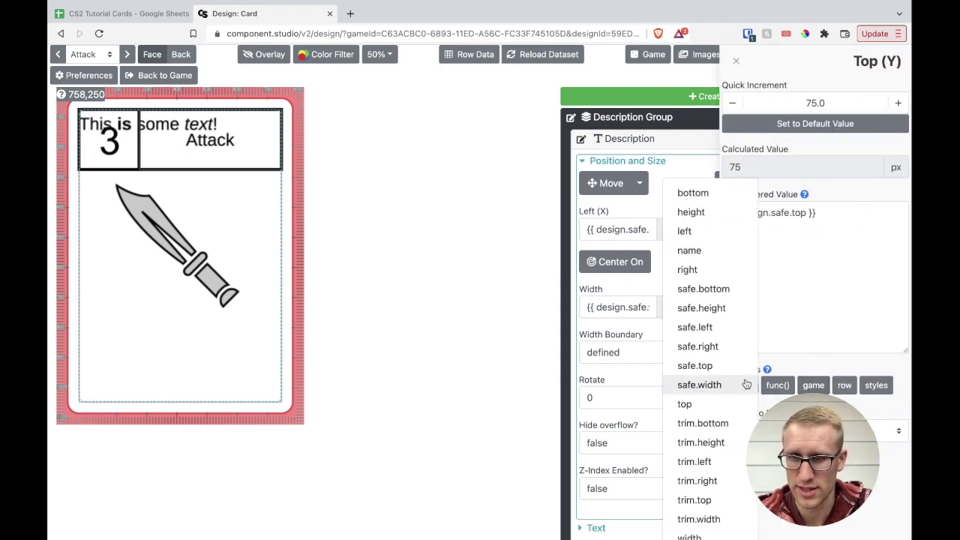
click(724, 288)
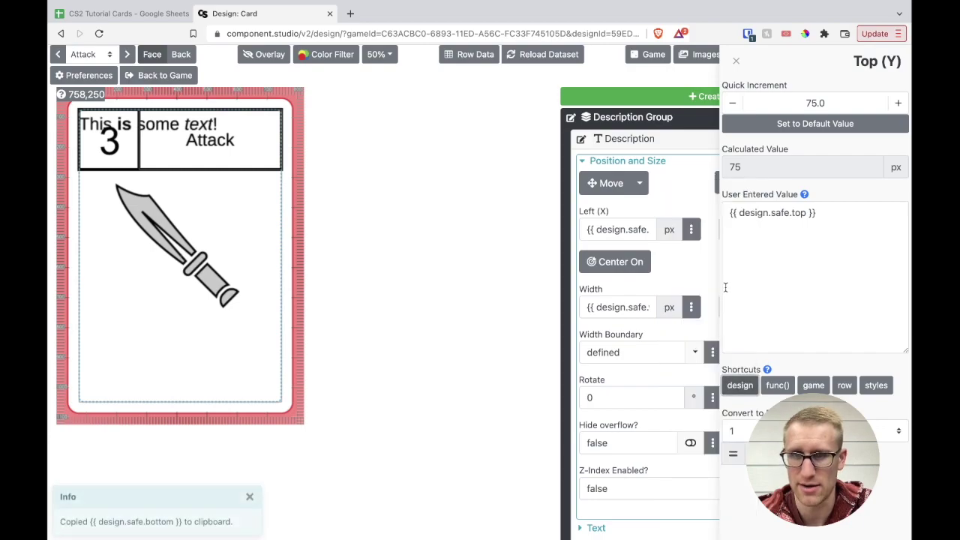
drag(830, 208, 739, 213)
key(ctrl+v)
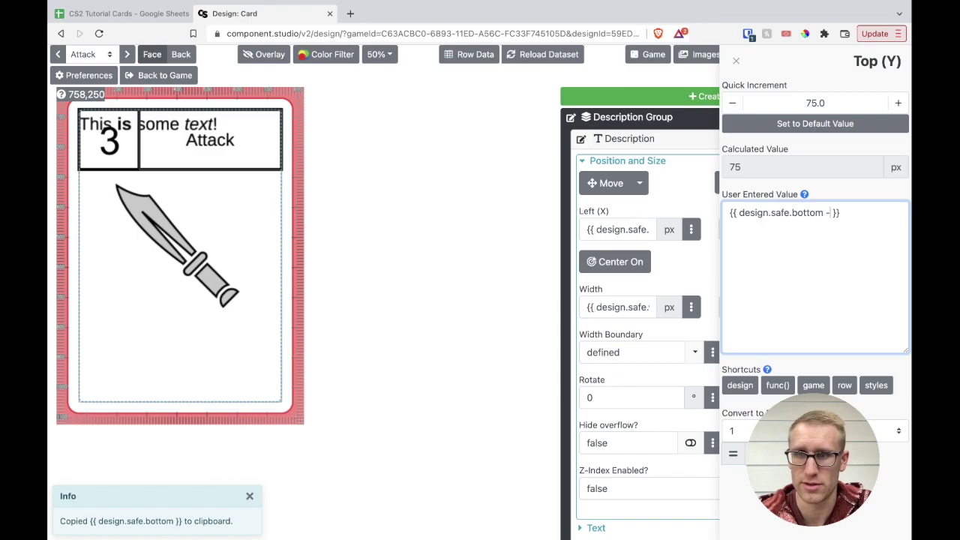
click(846, 189)
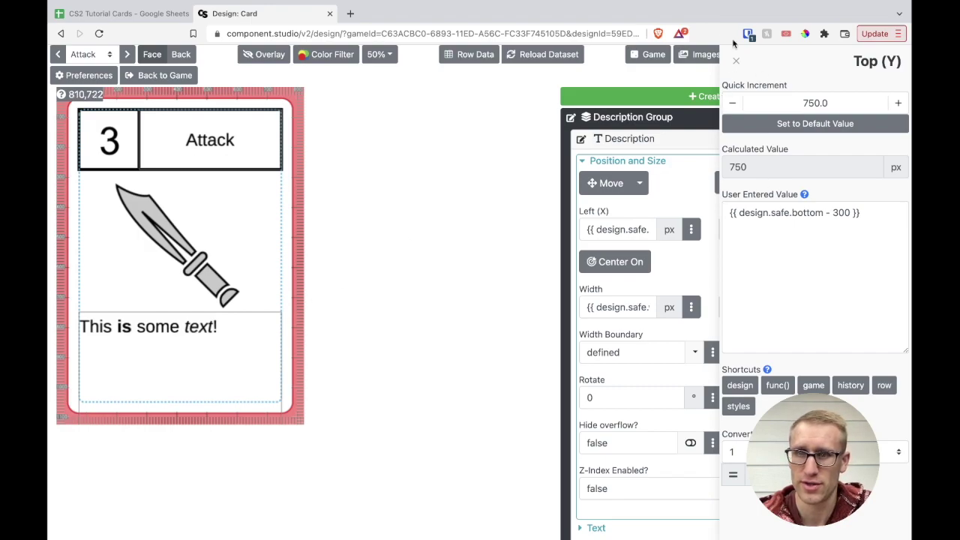
click(737, 63)
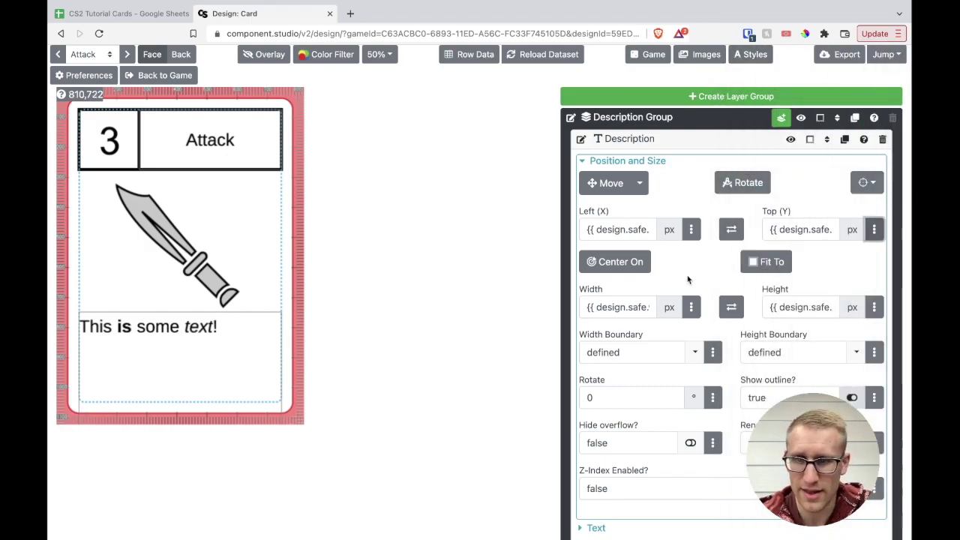
Check the Description layer's width and top expressions and set its height to 300 px
click(801, 308)
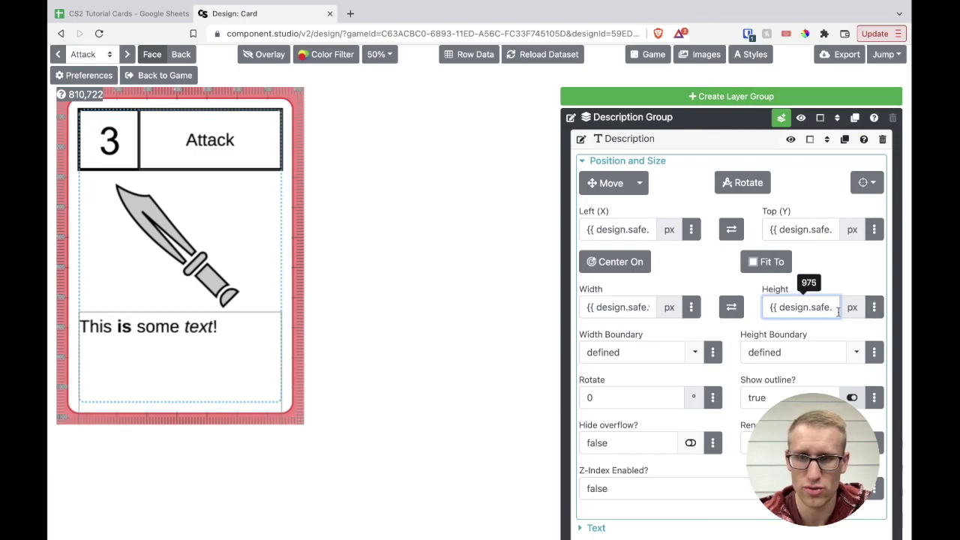
click(691, 308)
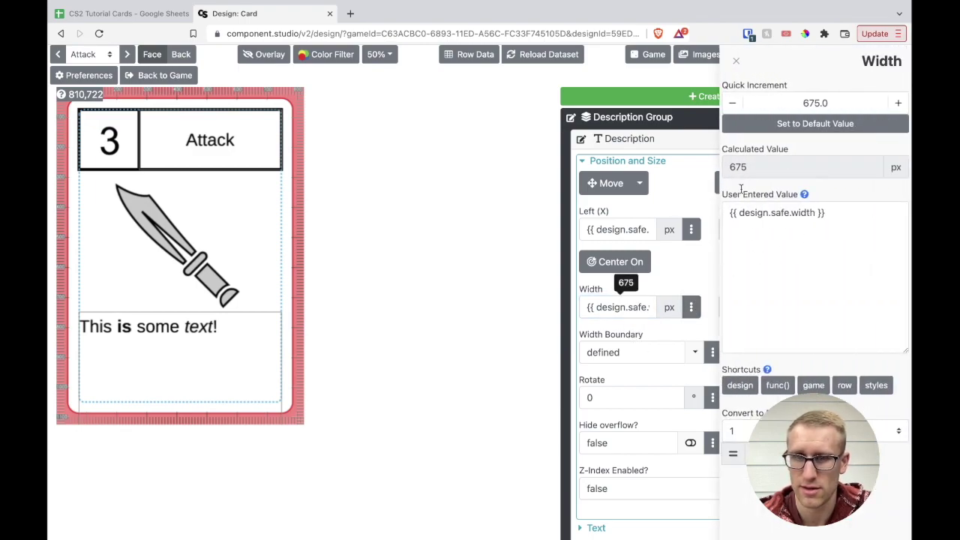
click(736, 61)
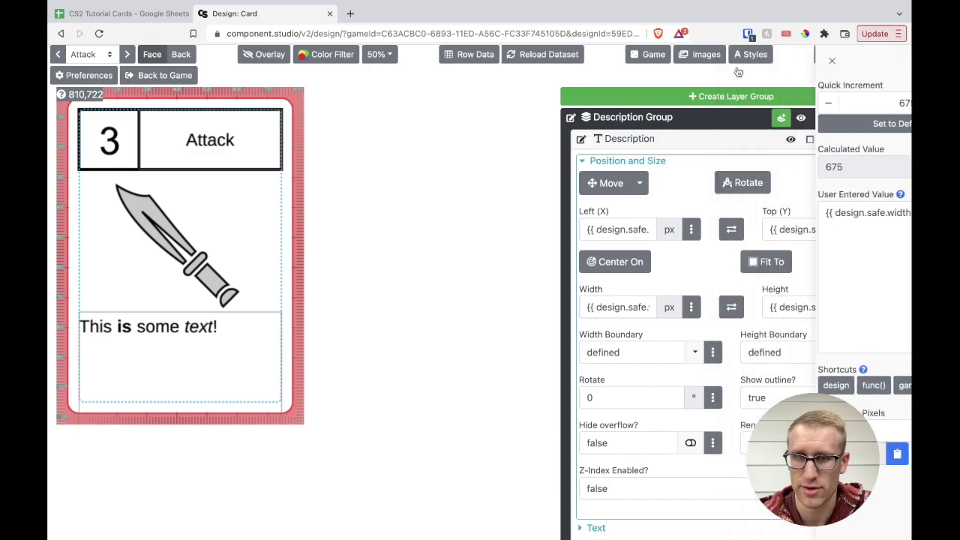
click(805, 227)
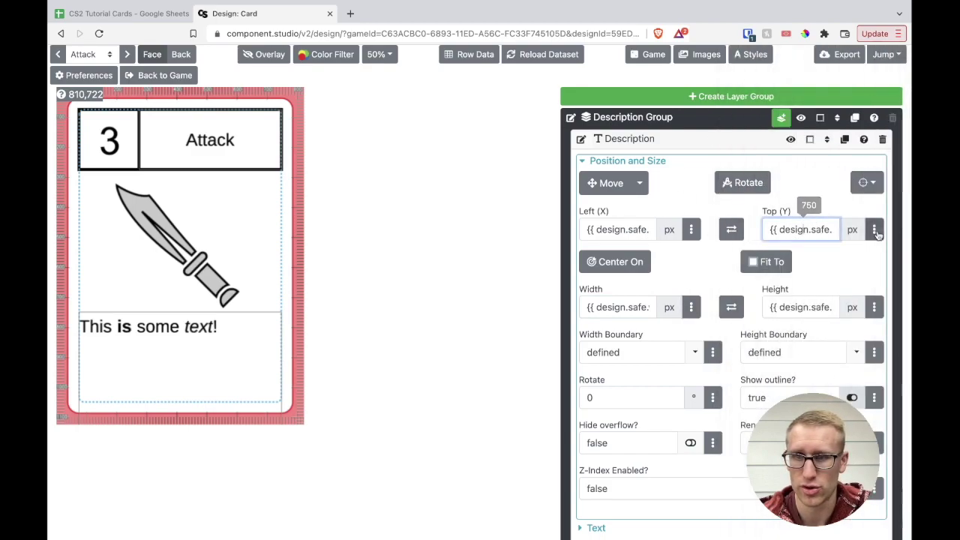
click(874, 229)
click(671, 282)
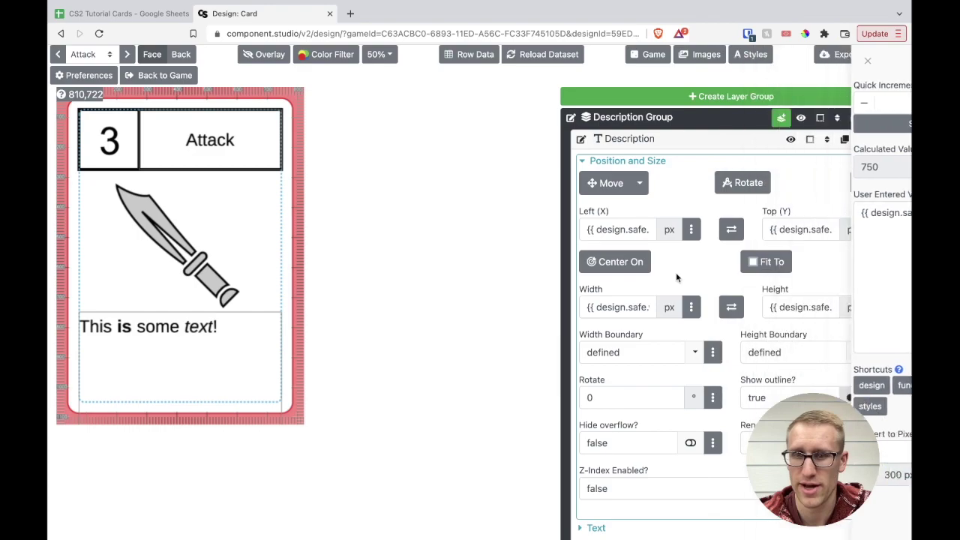
click(815, 306)
key(ctrl+a)
text(30)
click(844, 274)
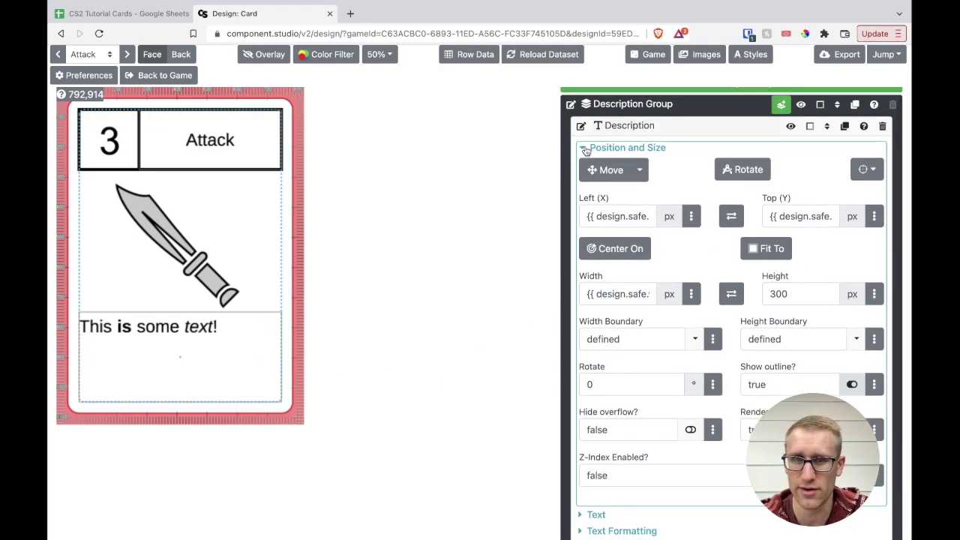
click(587, 153)
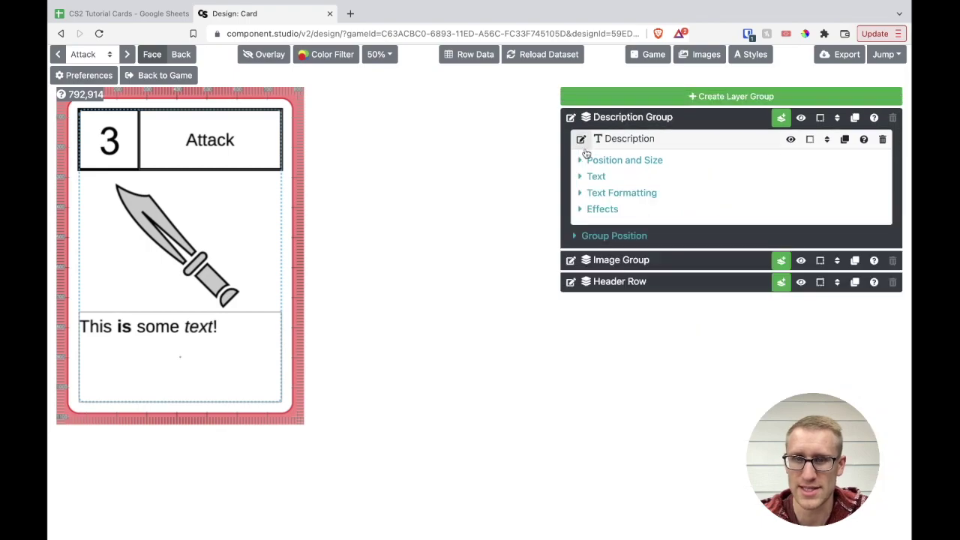
Align the Description text to center horizontally and middle vertically
click(593, 193)
click(686, 273)
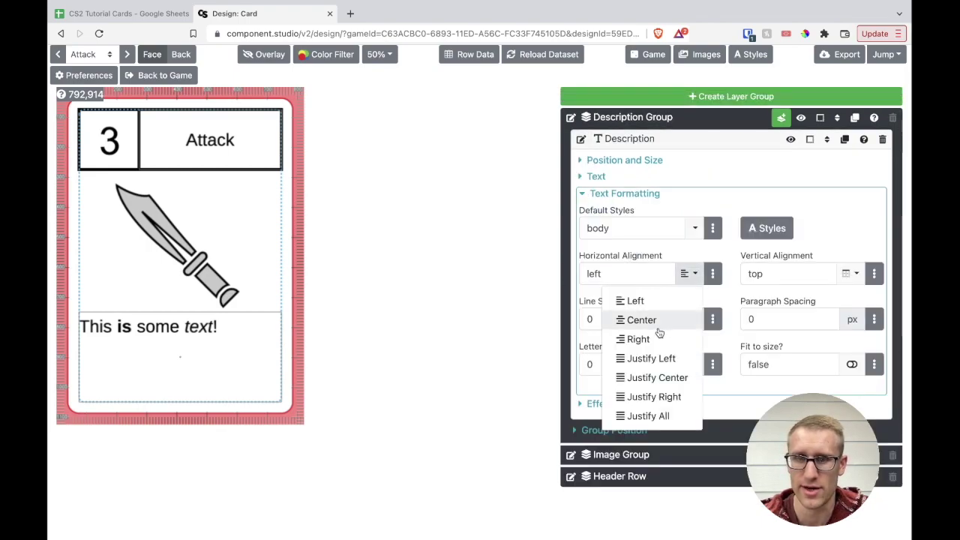
click(626, 318)
click(848, 273)
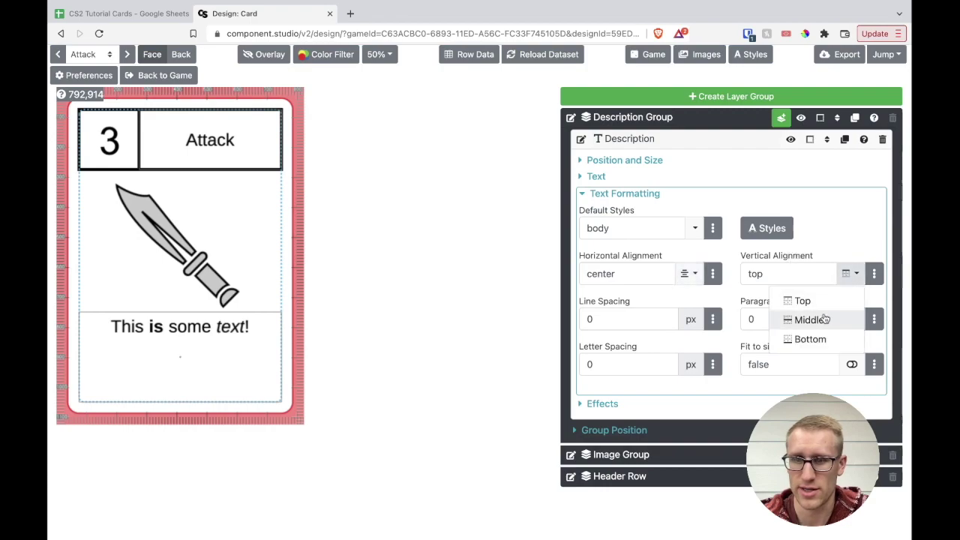
click(812, 317)
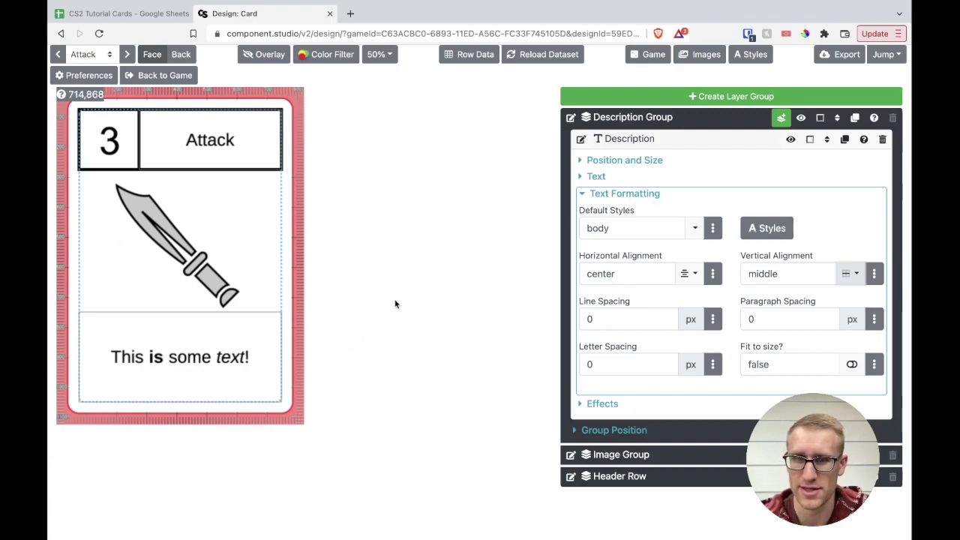
click(583, 193)
Replace the Description layer's sample text with the row's description value, {{ row.description }}
click(583, 178)
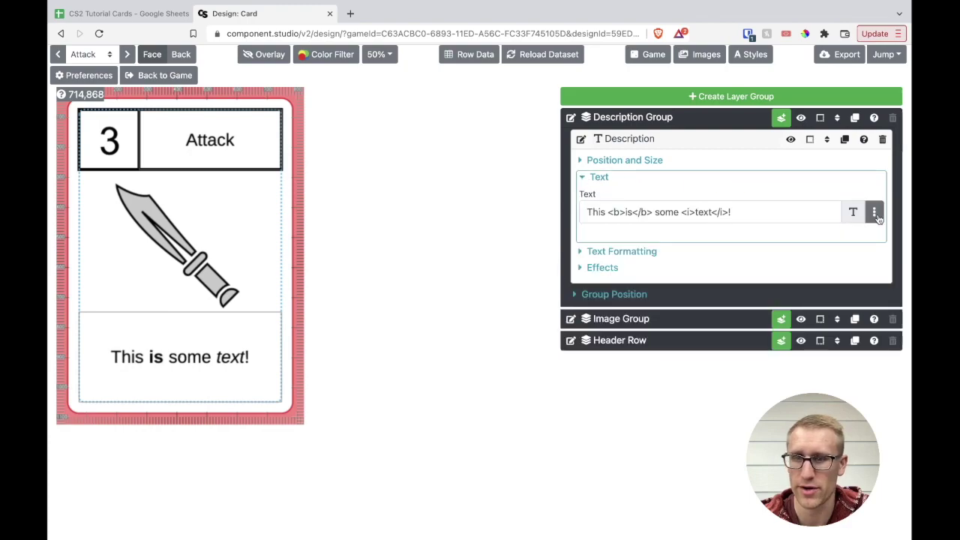
click(875, 213)
click(845, 351)
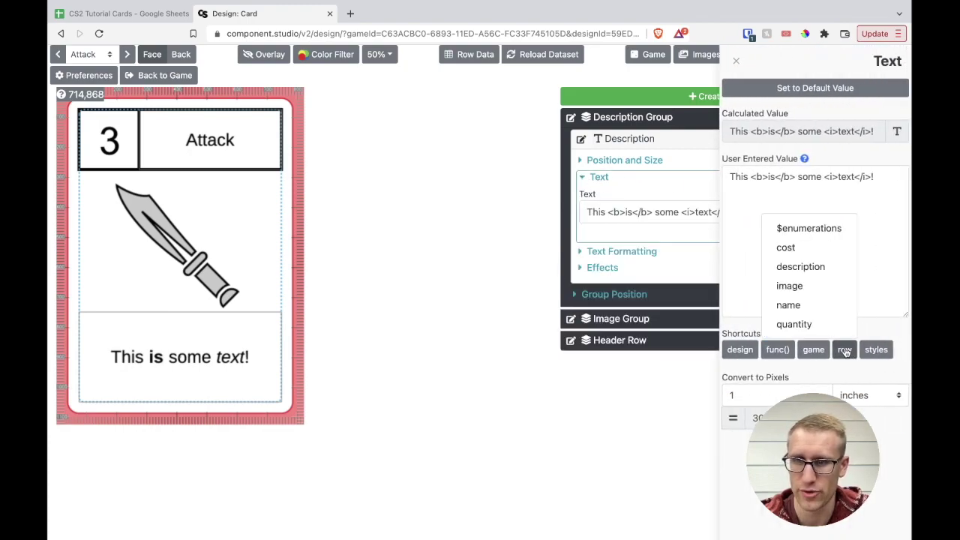
click(800, 267)
click(864, 177)
key(ctrl+a)
key(ctrl+v)
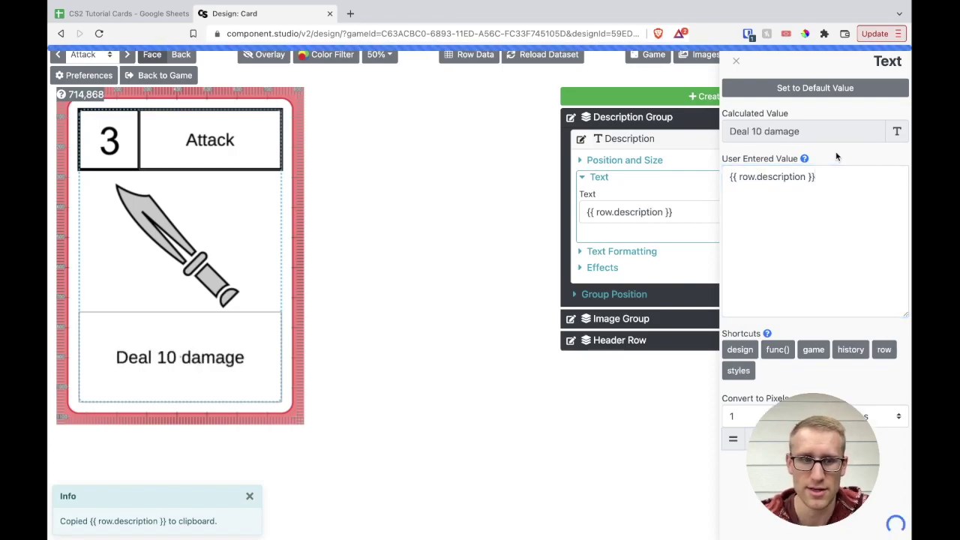
click(736, 62)
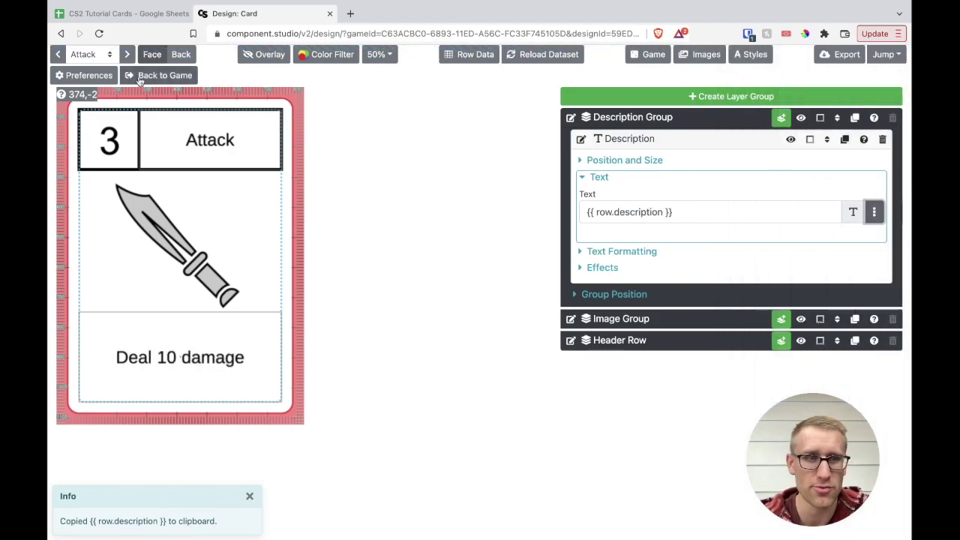
Preview the cards up to Retrieve and turn on fit to size for the Description text
click(126, 57)
click(127, 57)
click(126, 57)
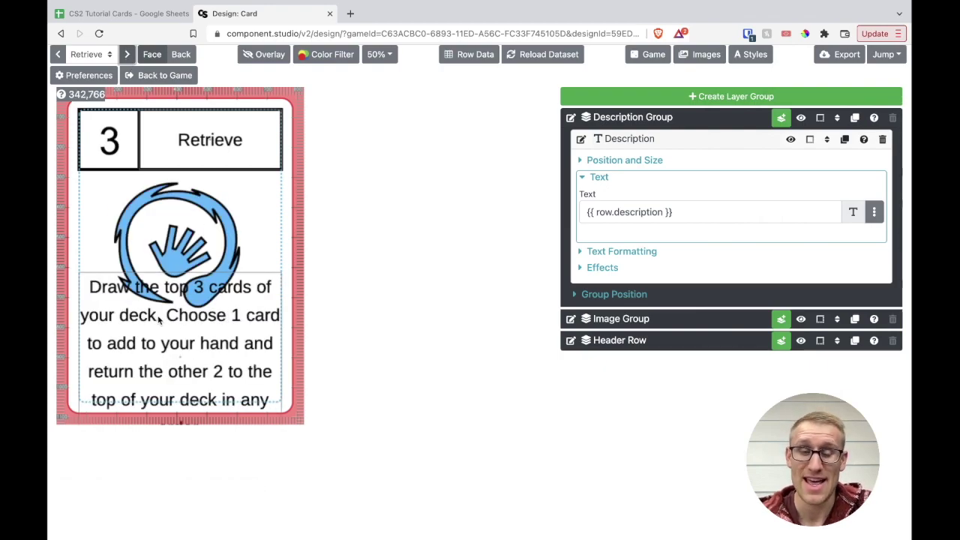
click(582, 178)
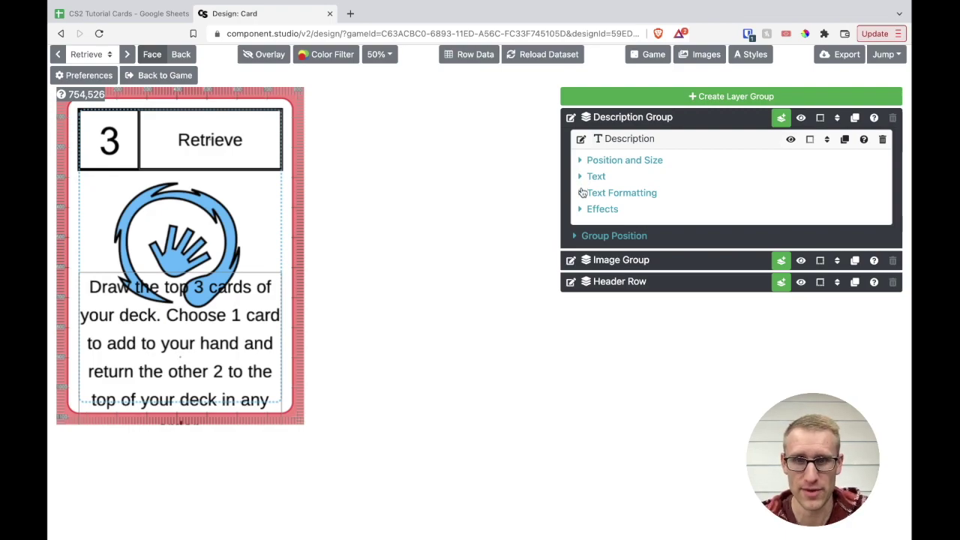
click(583, 194)
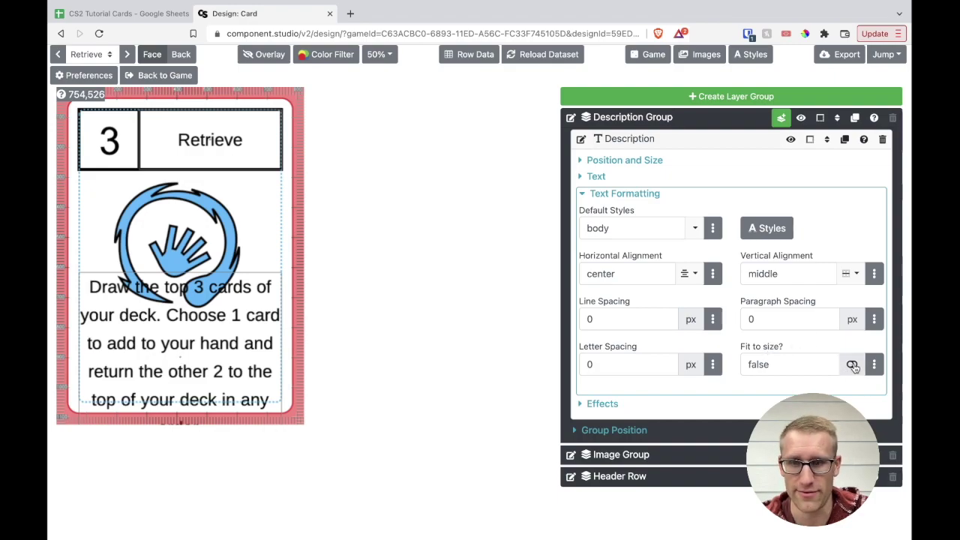
click(853, 365)
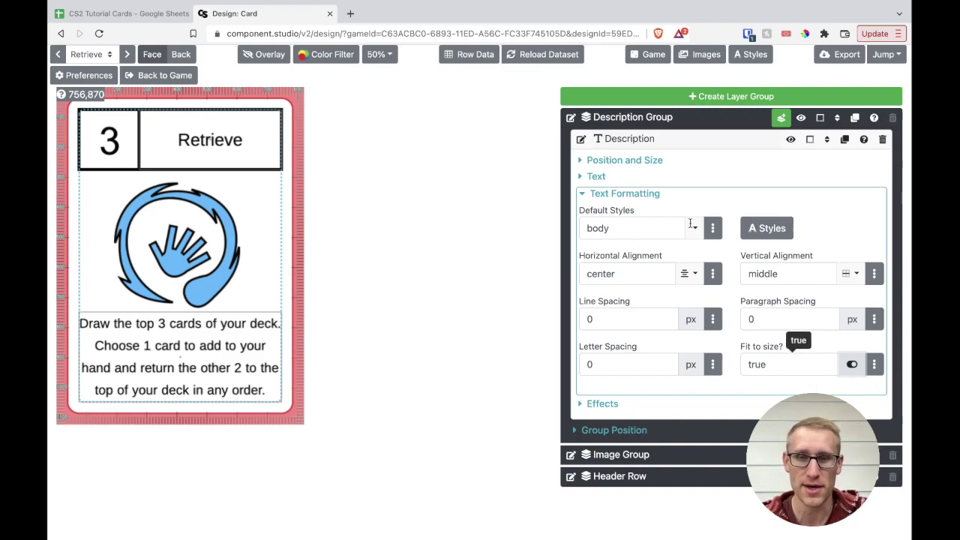
Cycle through all the cards to check how their descriptions fit, ending on Retrieve
click(126, 54)
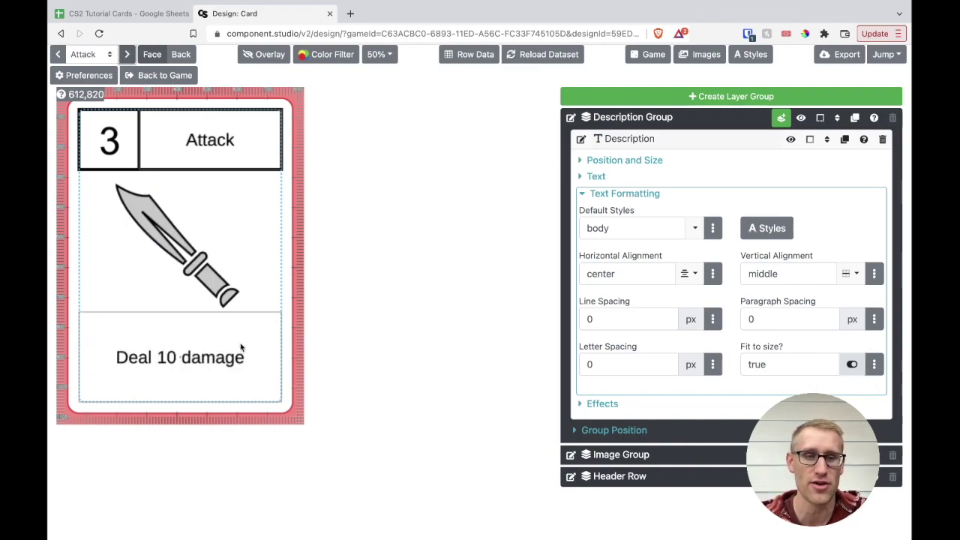
click(127, 54)
click(128, 54)
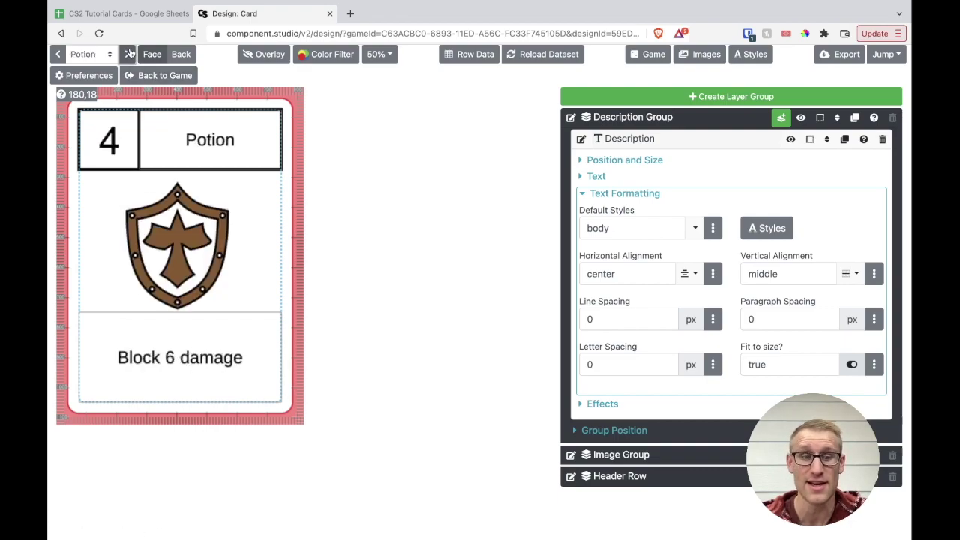
click(129, 54)
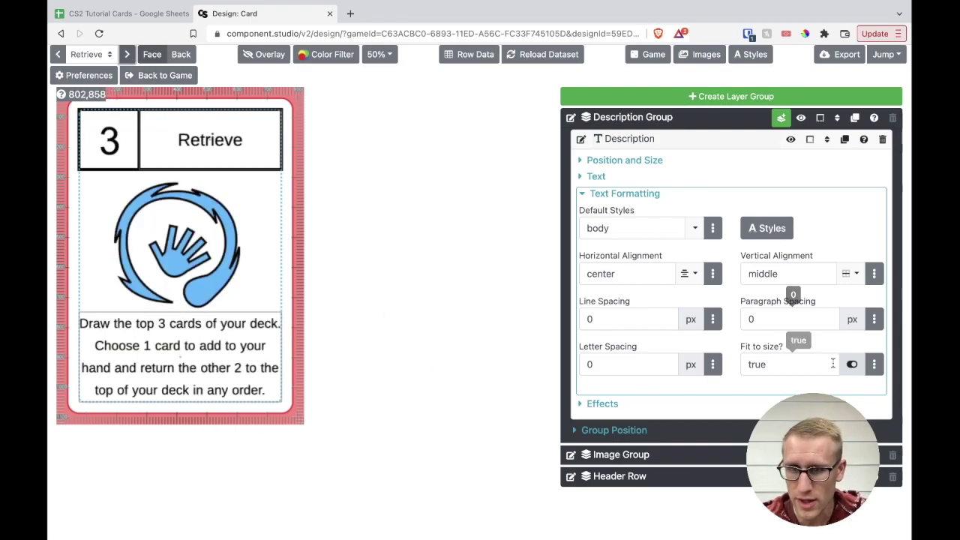
Turn off the Description layer's outline and collapse its settings
click(582, 160)
click(853, 398)
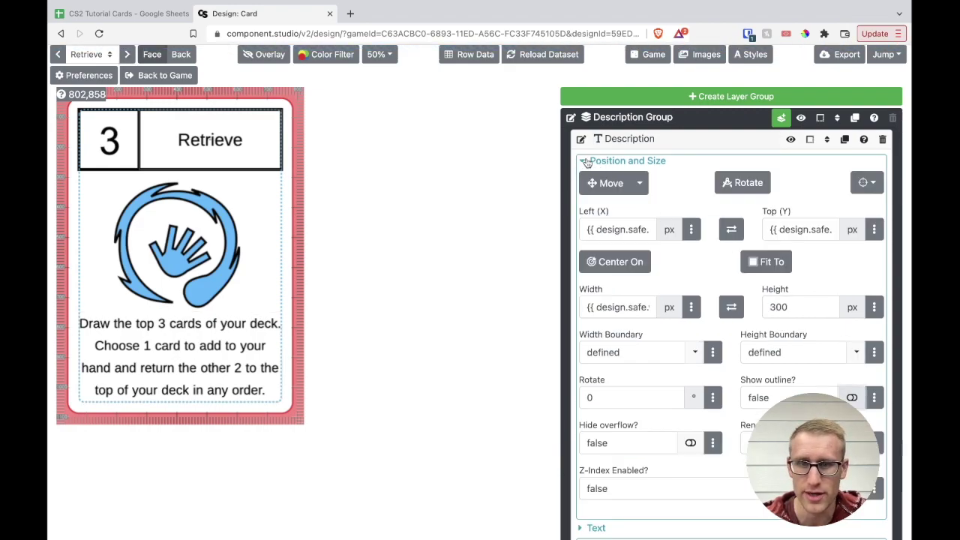
click(586, 160)
click(583, 192)
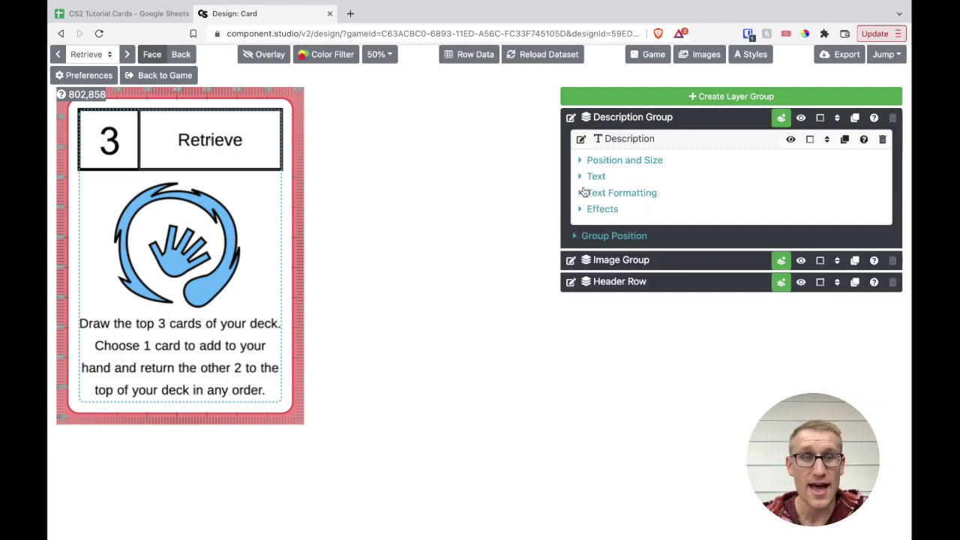
Preview the cards through Potion with the overlay hidden, and turn the overlay back on
click(263, 55)
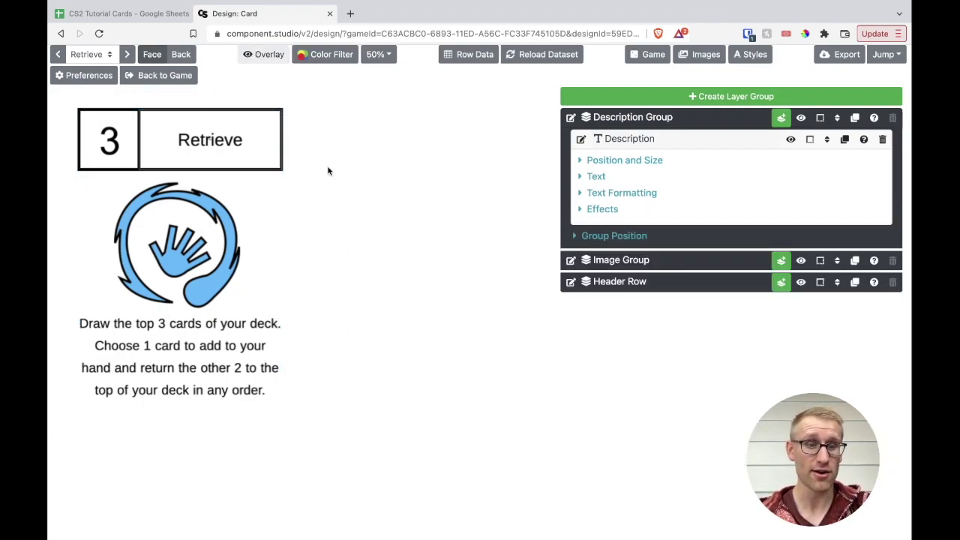
click(128, 55)
click(127, 55)
click(128, 56)
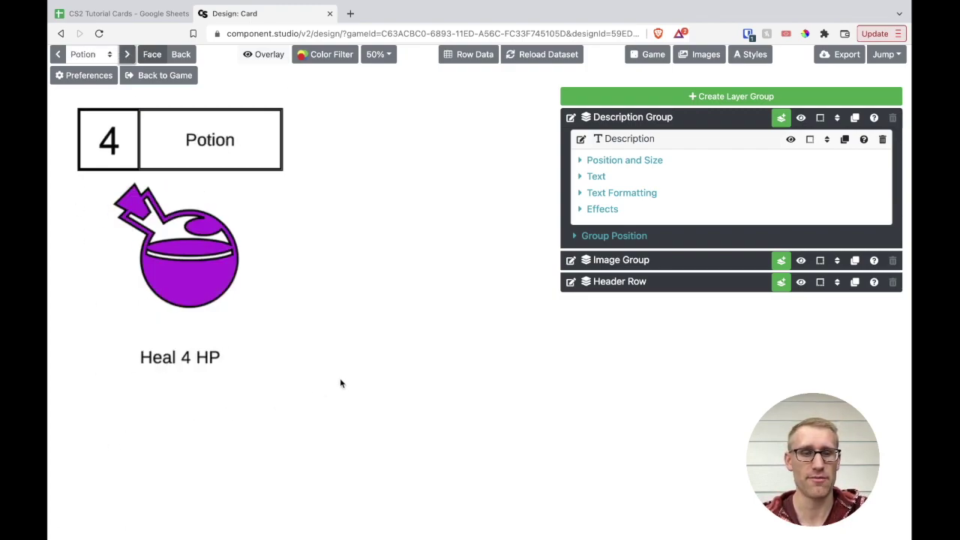
click(262, 55)
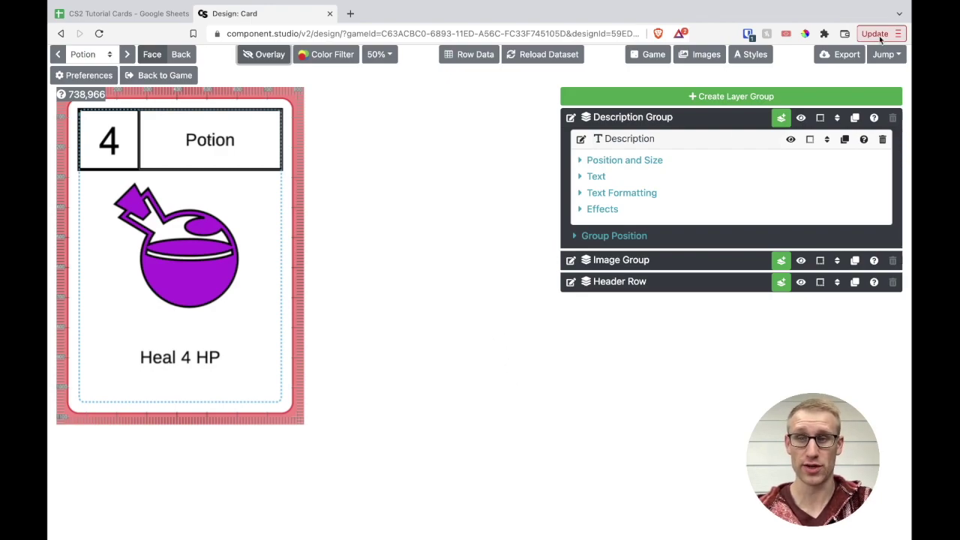
Open the card export settings, leave the Back side out of the export, and check the archive settings
click(839, 60)
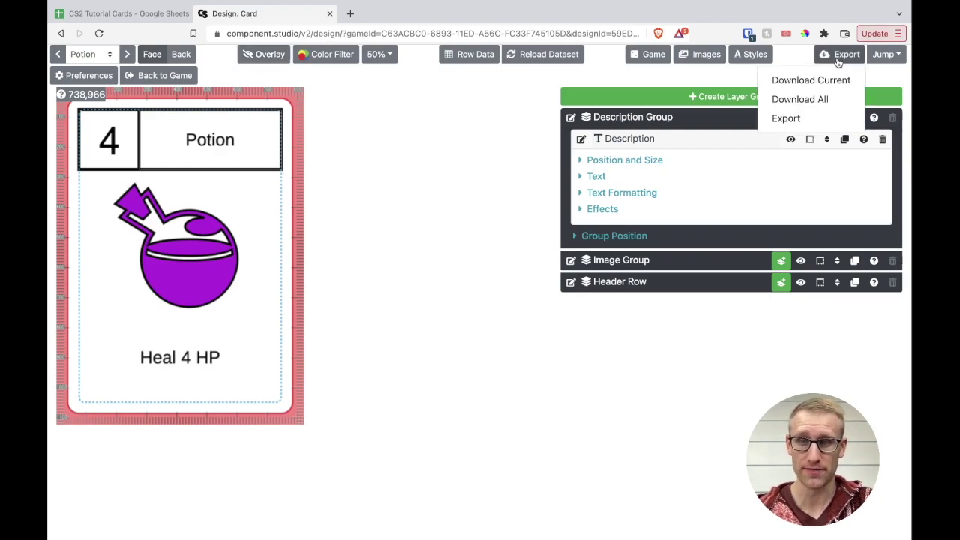
click(802, 119)
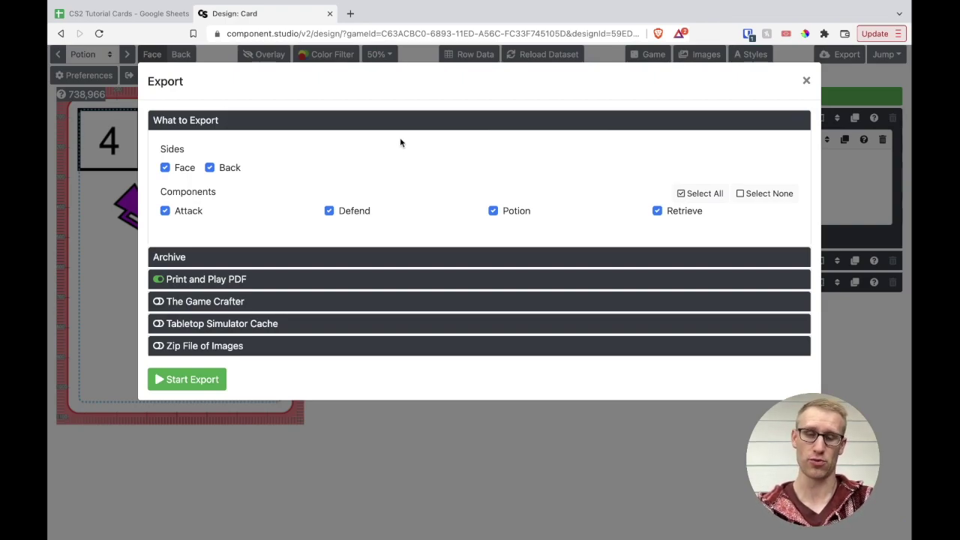
click(209, 168)
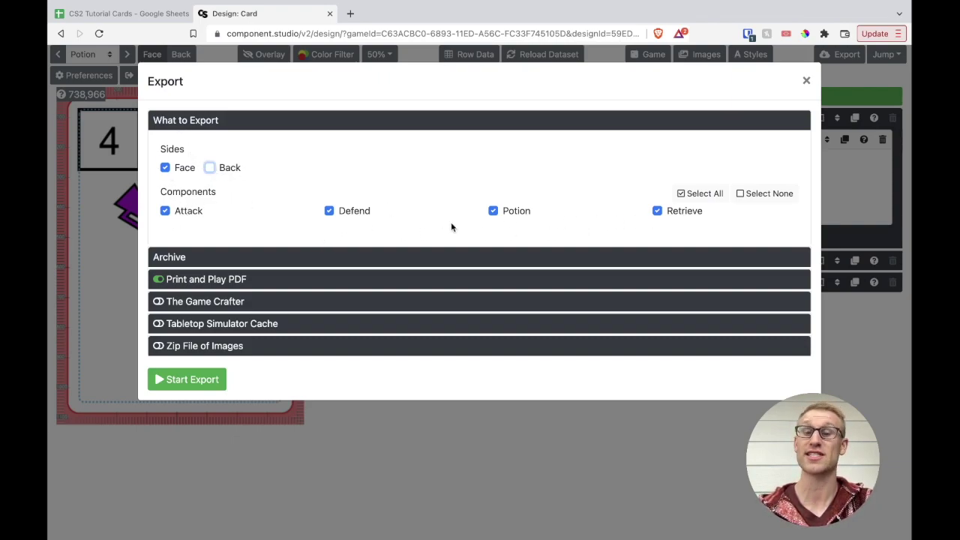
click(216, 257)
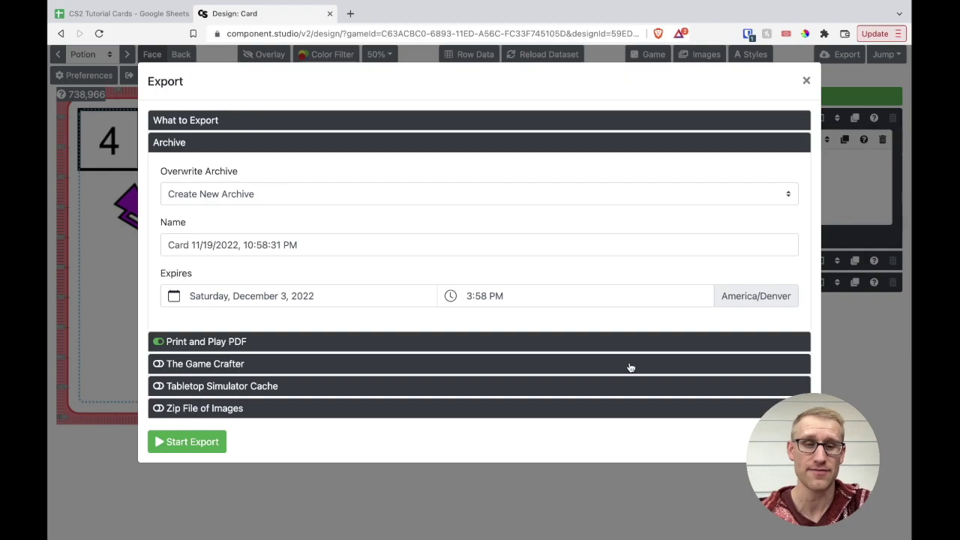
click(220, 147)
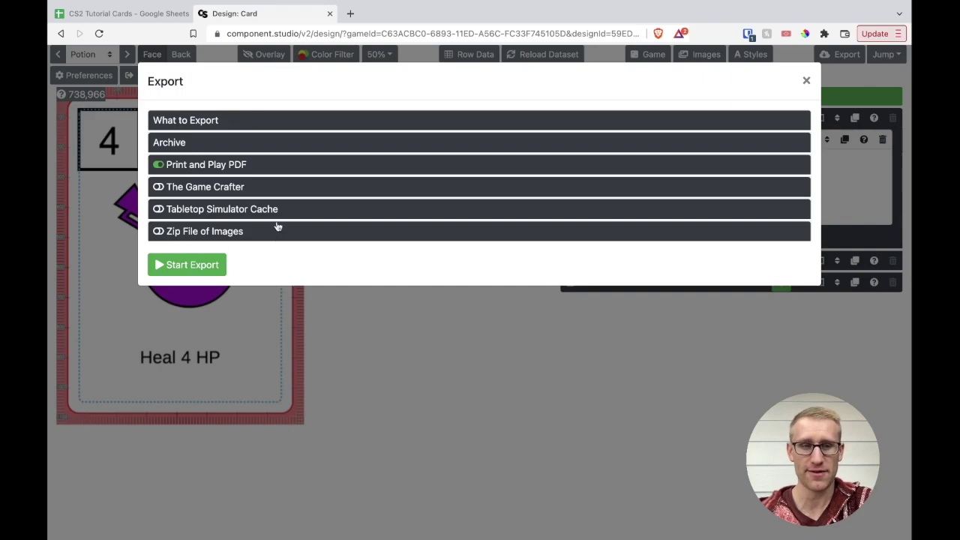
Examine the Print and Play PDF, The Game Crafter, Tabletop Simulator Cache and Zip File of Images export options
click(263, 165)
click(260, 165)
click(234, 187)
click(225, 186)
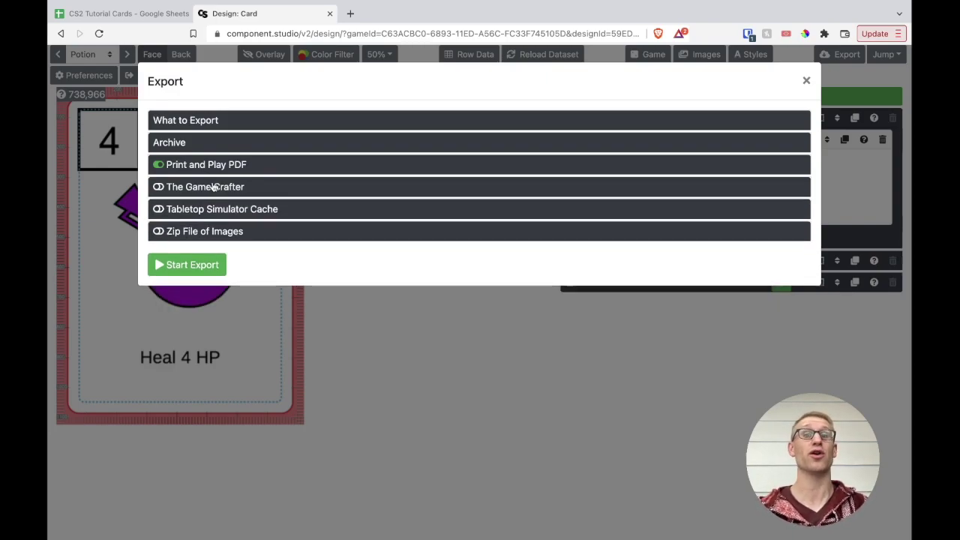
click(285, 164)
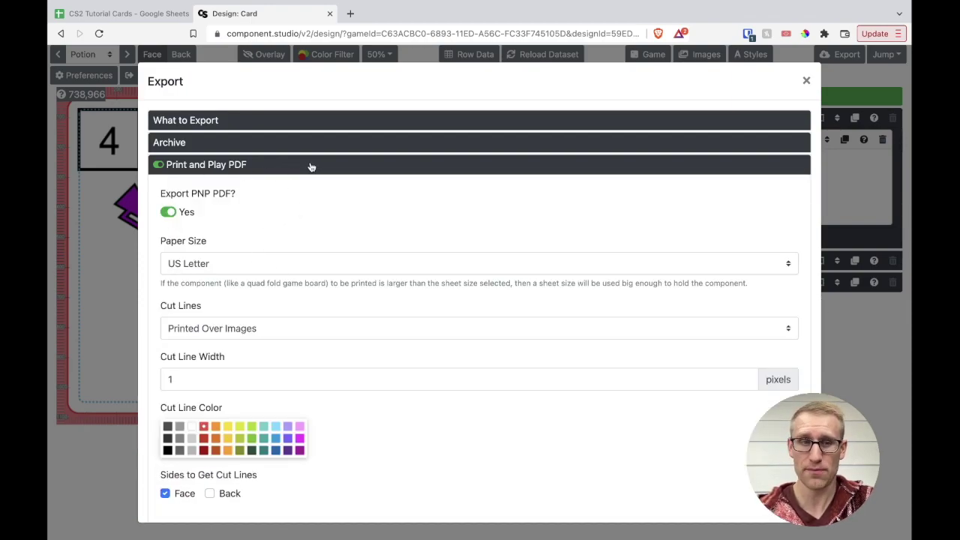
click(311, 165)
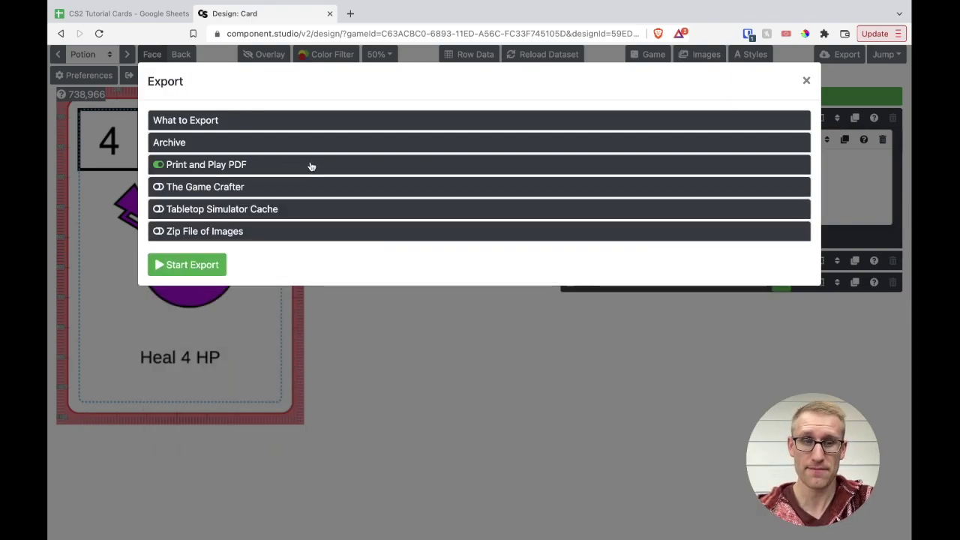
click(268, 188)
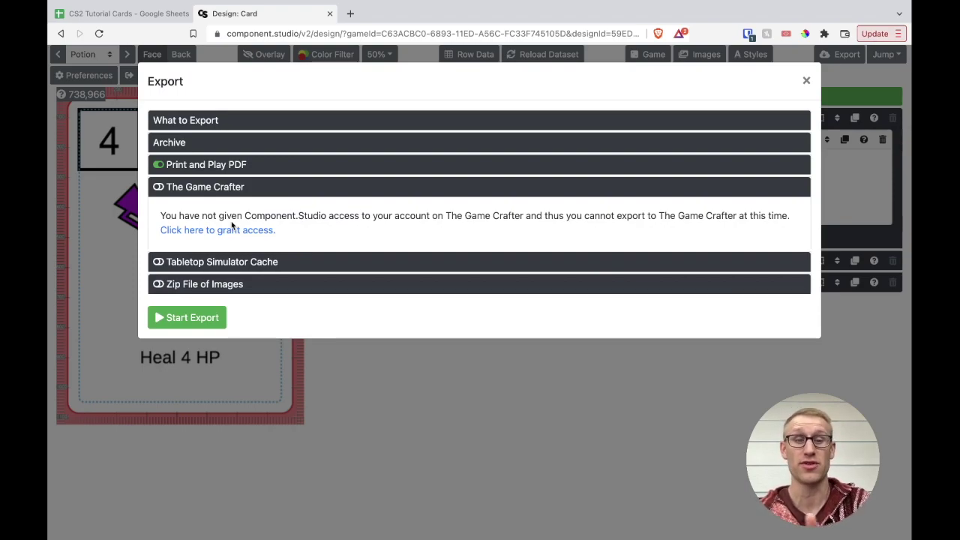
click(265, 193)
click(305, 213)
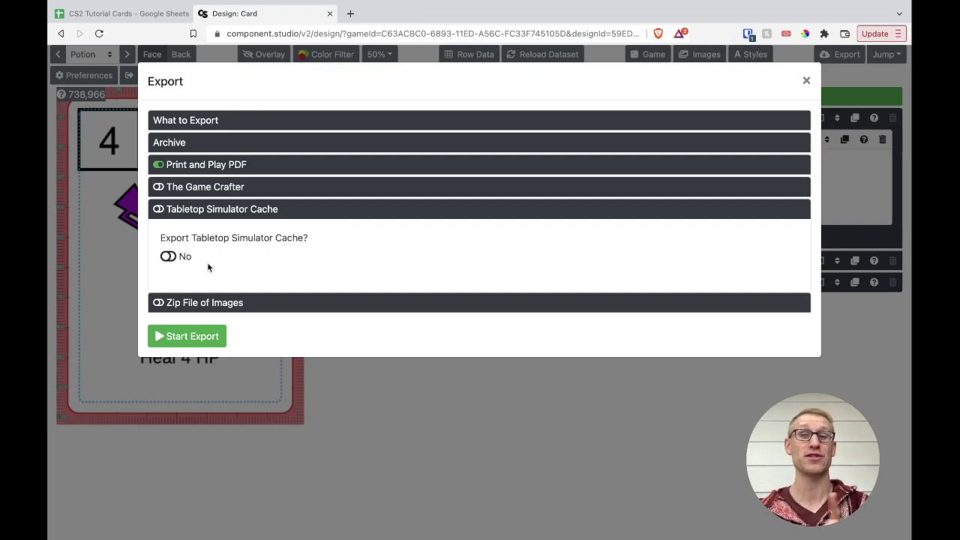
click(296, 214)
click(276, 235)
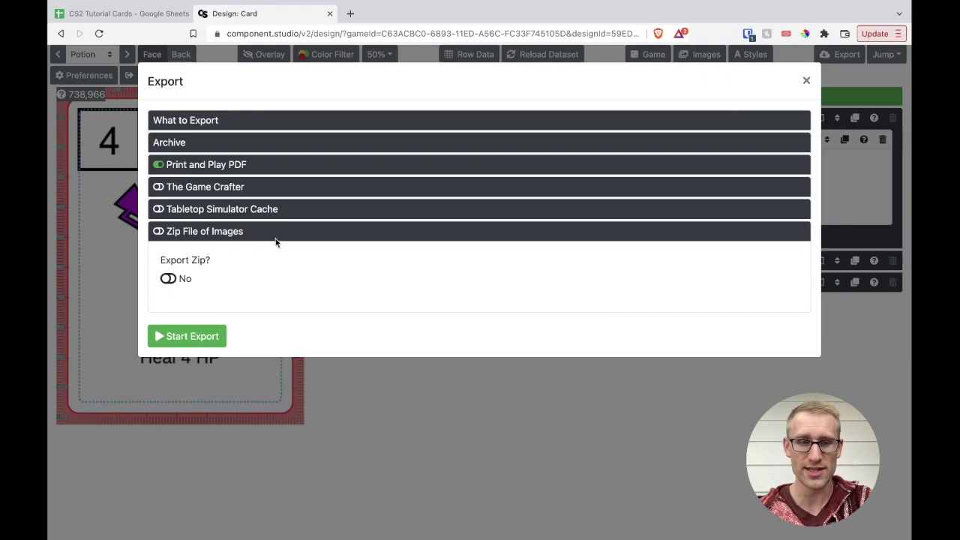
click(291, 236)
Review the paper size and cut line settings for the Print and Play PDF
click(284, 164)
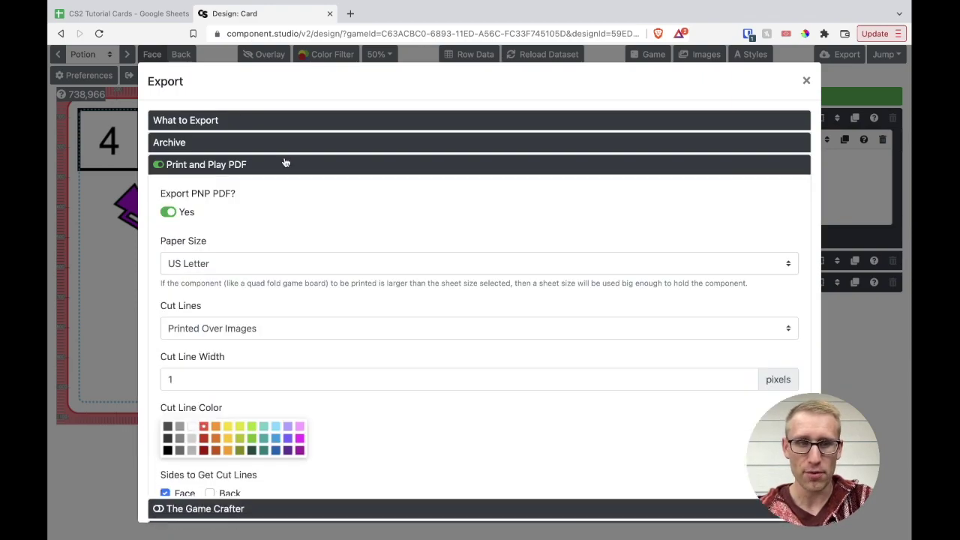
scroll(310, 249, down, 2)
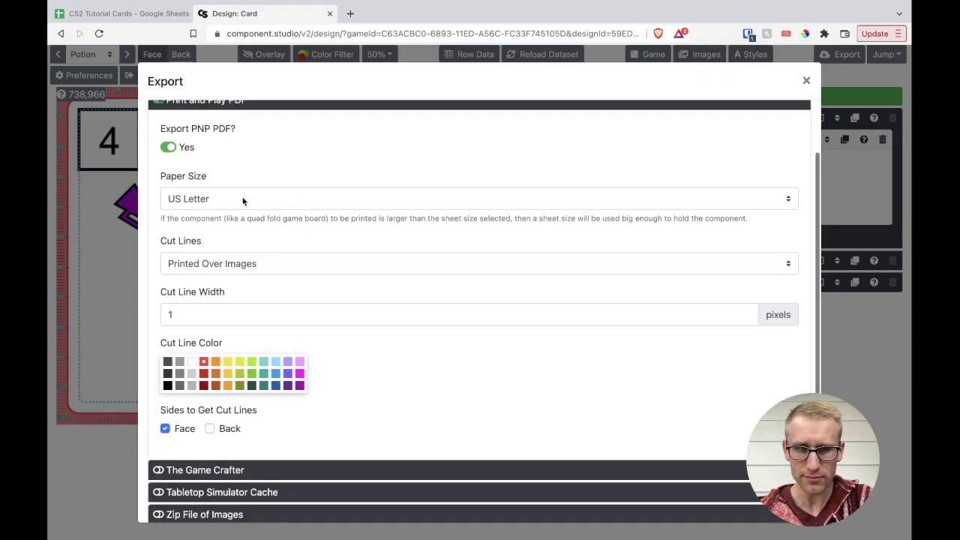
scroll(295, 280, down, 1)
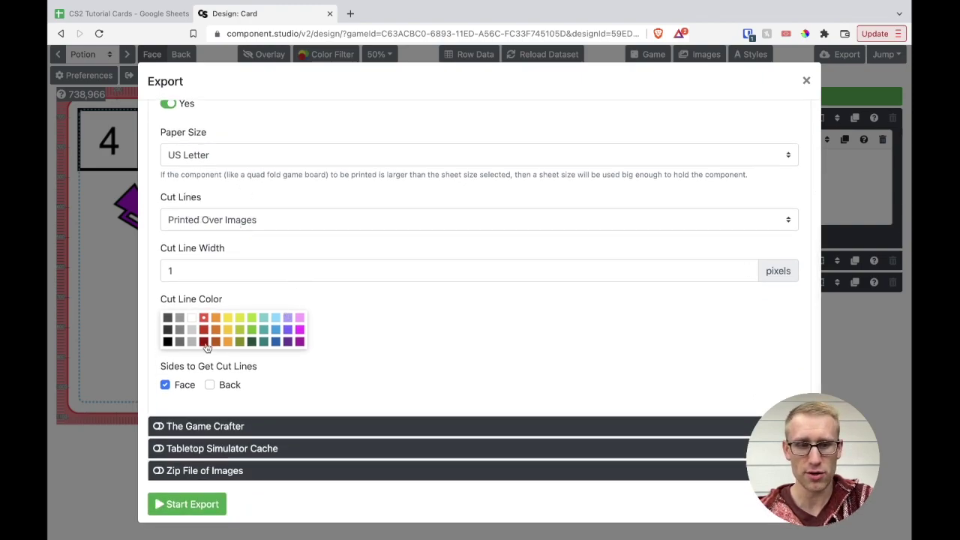
scroll(484, 355, down, 1)
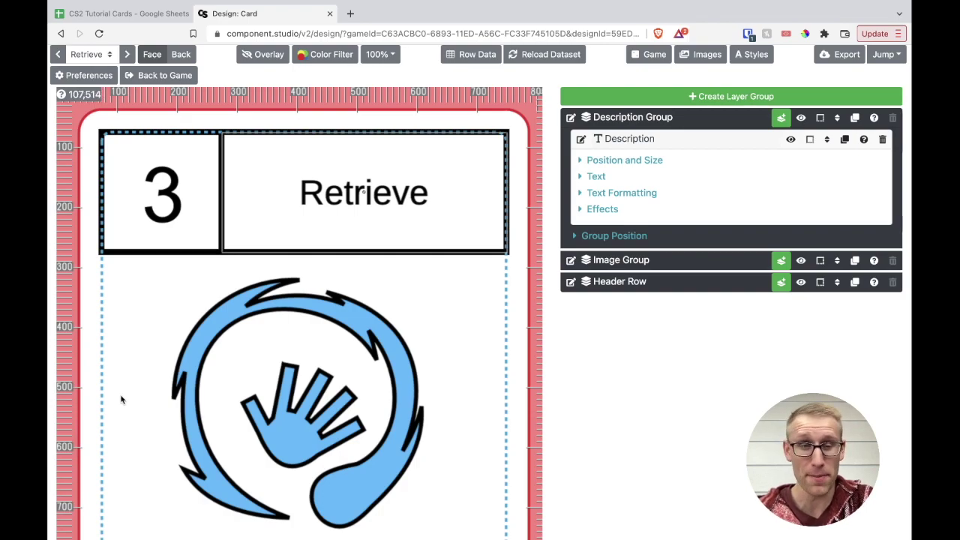
Return to the game page and check its archives and its exports
click(154, 75)
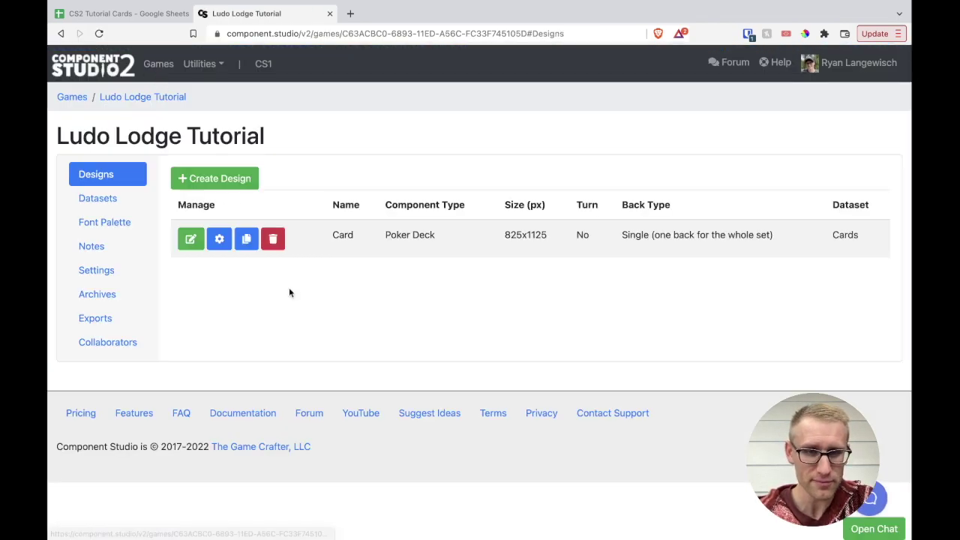
click(123, 294)
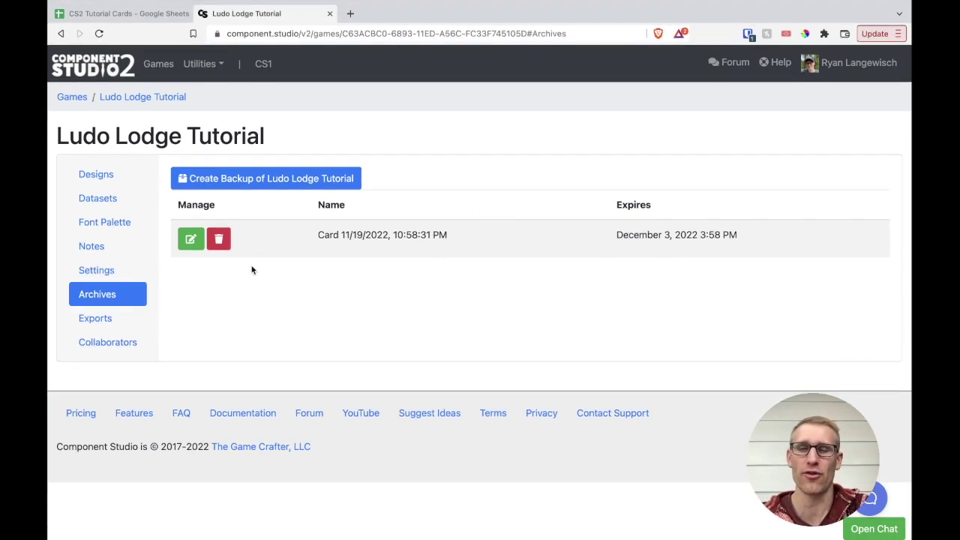
click(110, 320)
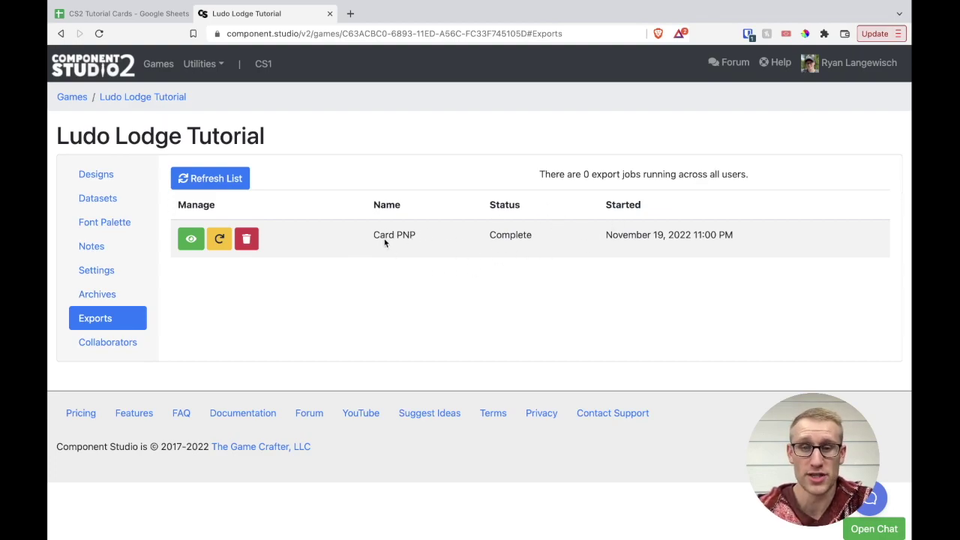
View the exported Card PNP file and look through the card layout on its pages
click(191, 240)
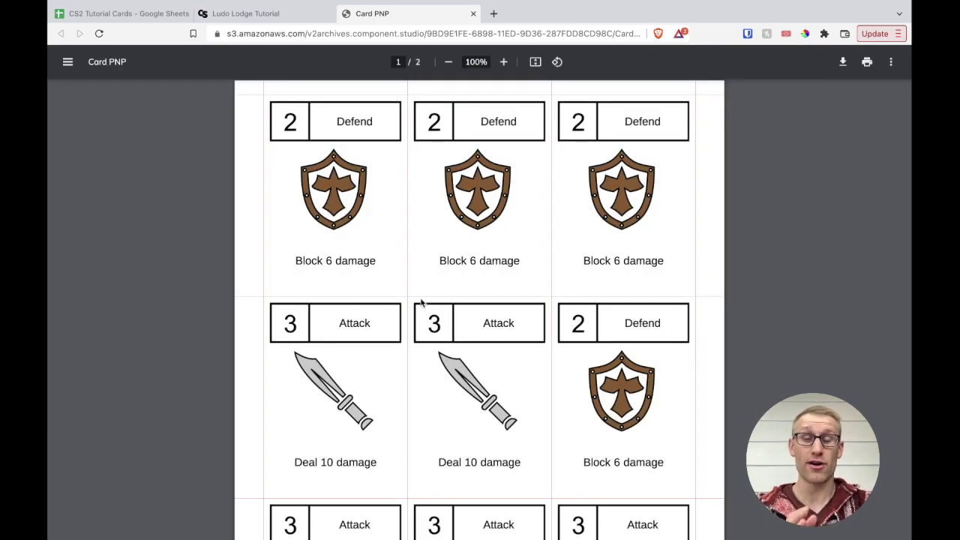
scroll(421, 301, down, 3)
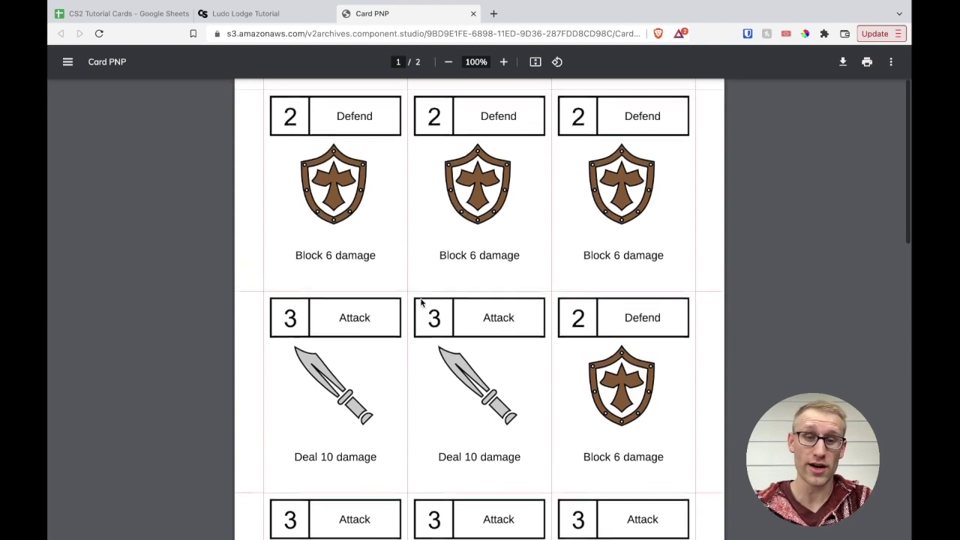
scroll(421, 303, down, 10)
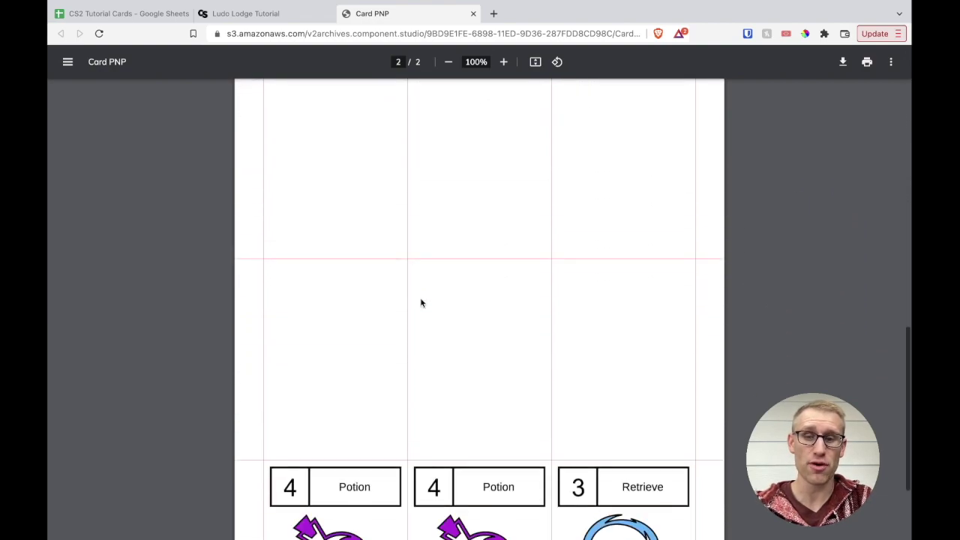
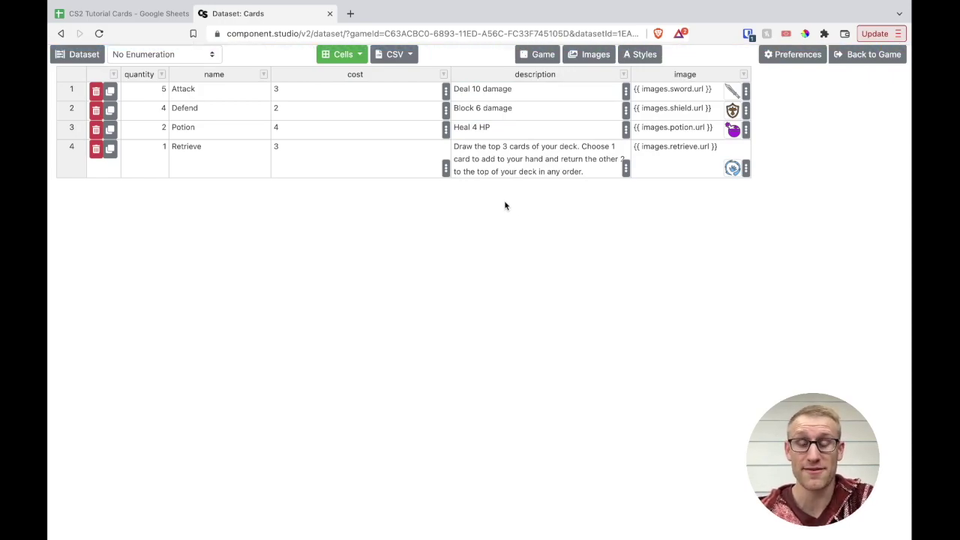
Create a new image folder named Inline Icons in the game's image library
click(589, 56)
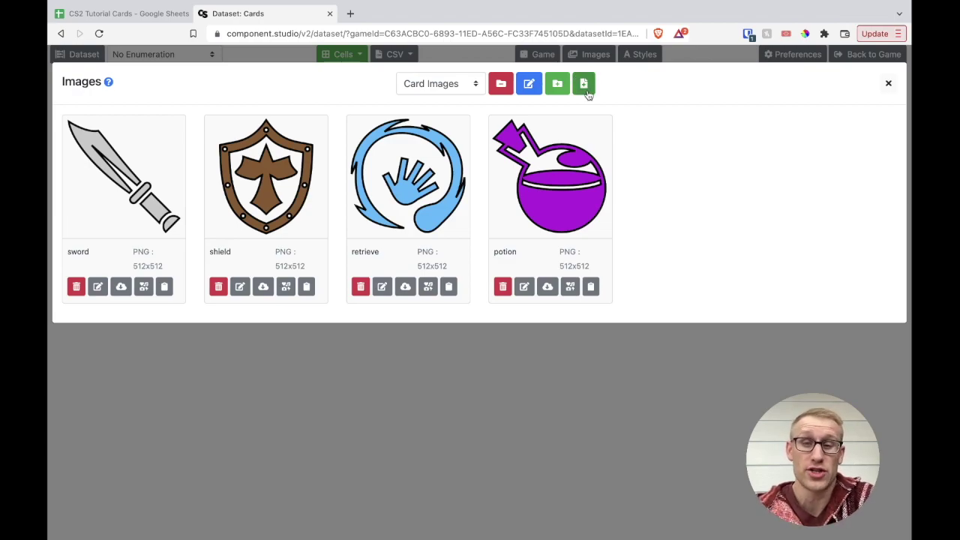
click(587, 89)
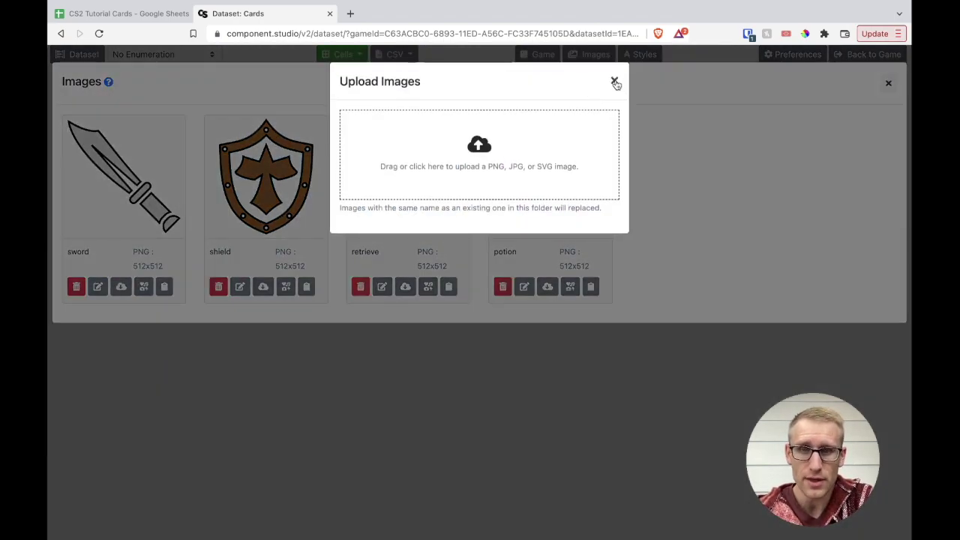
click(615, 84)
click(558, 83)
double_click(452, 139)
text(Inline Icons)
click(413, 172)
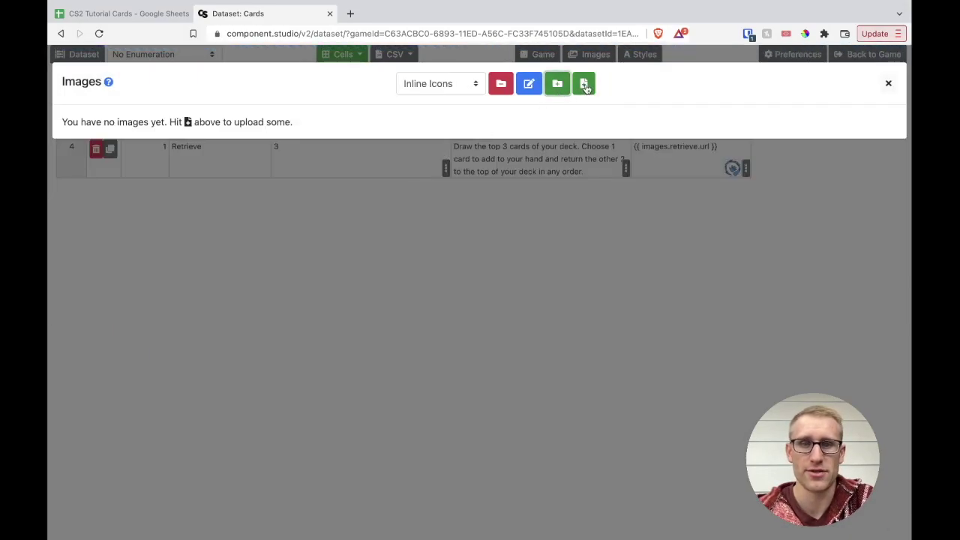
Upload damage.png and hp.png from the CS2 Images folder into the Inline Icons folder
click(584, 84)
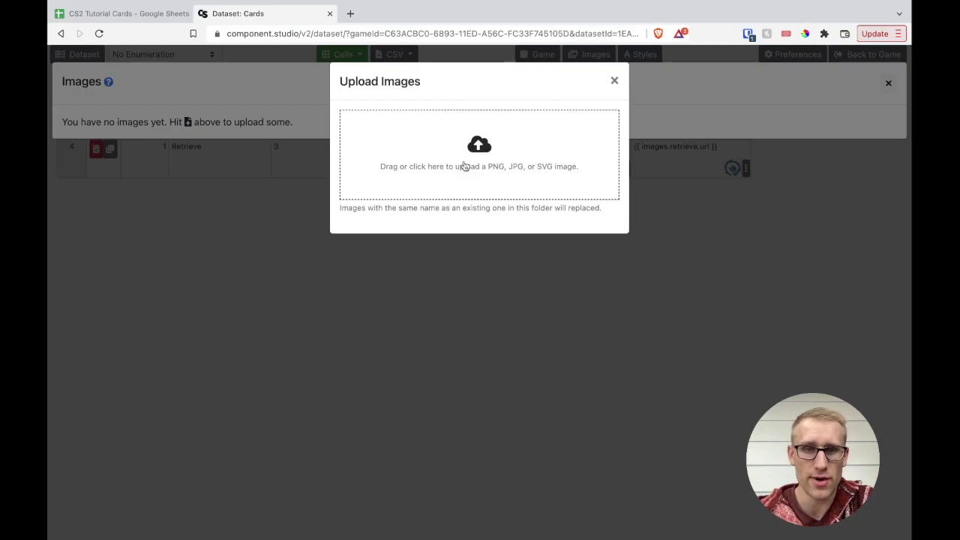
click(467, 185)
click(258, 171)
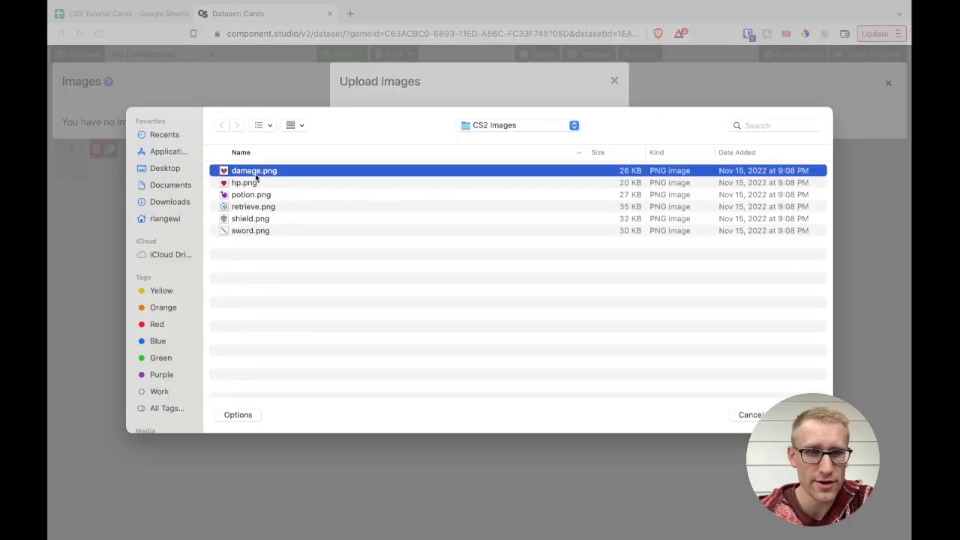
shift+click(252, 183)
key(Return)
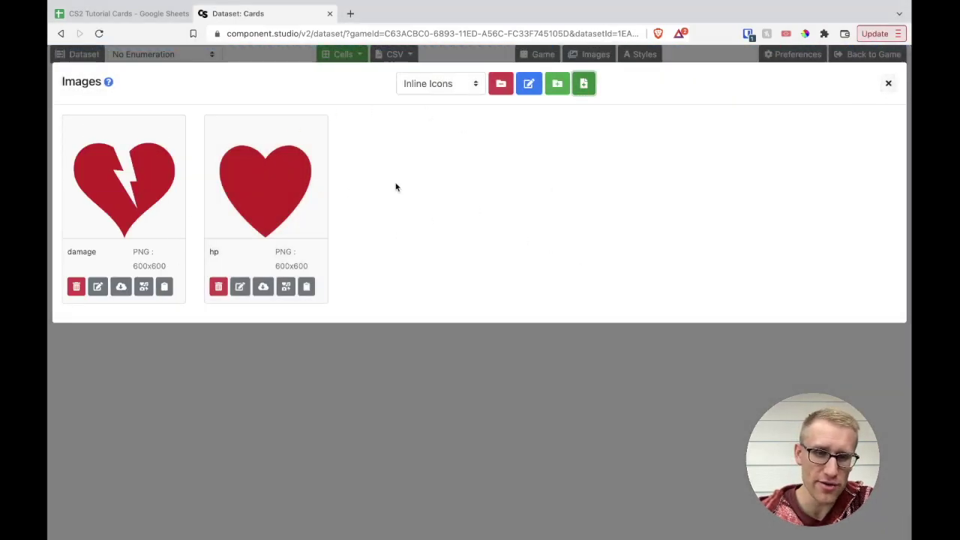
Enable the damage and hp images for inline use in text and close the image library
click(144, 289)
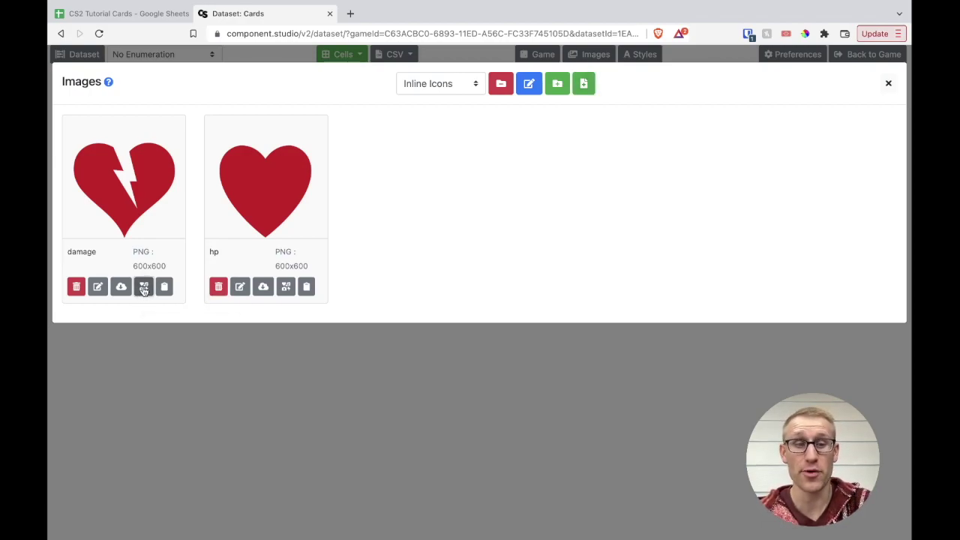
click(286, 289)
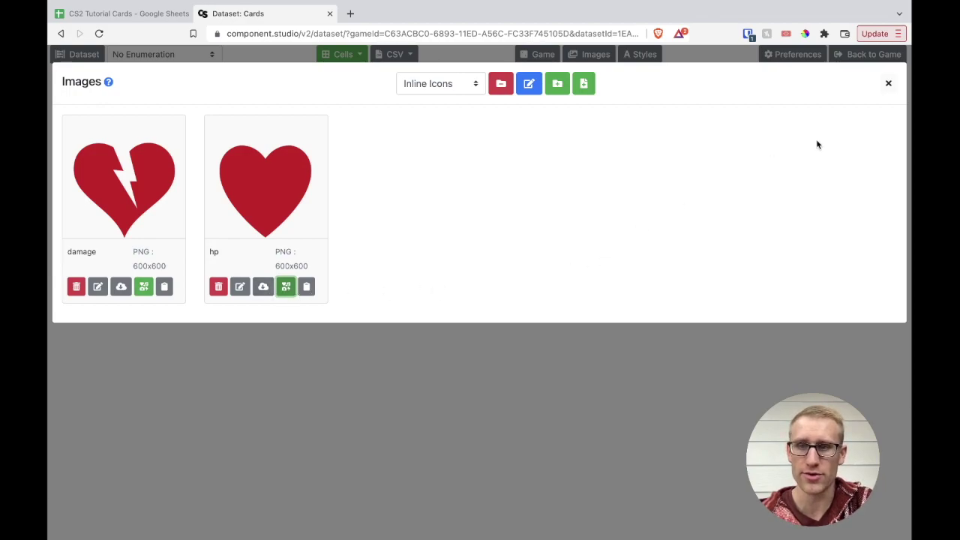
click(889, 83)
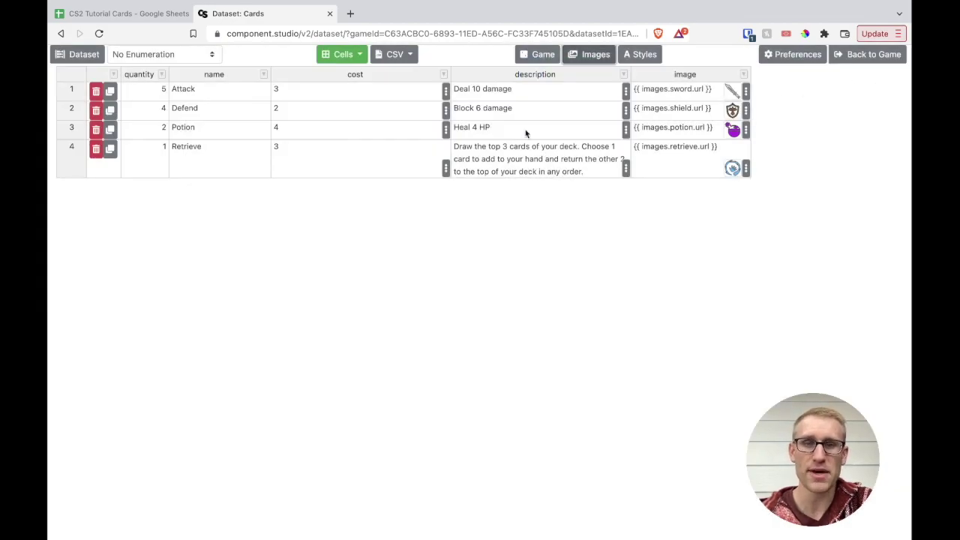
click(601, 55)
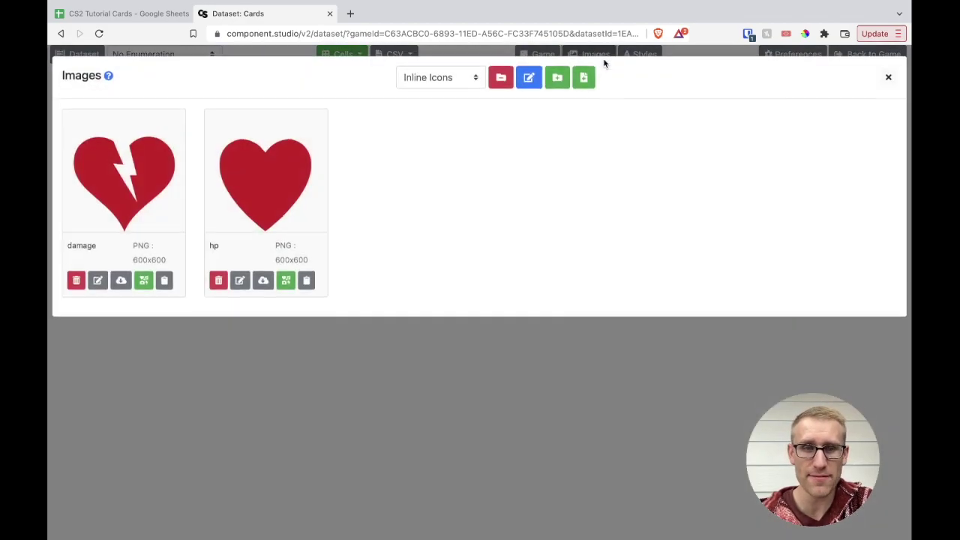
click(888, 84)
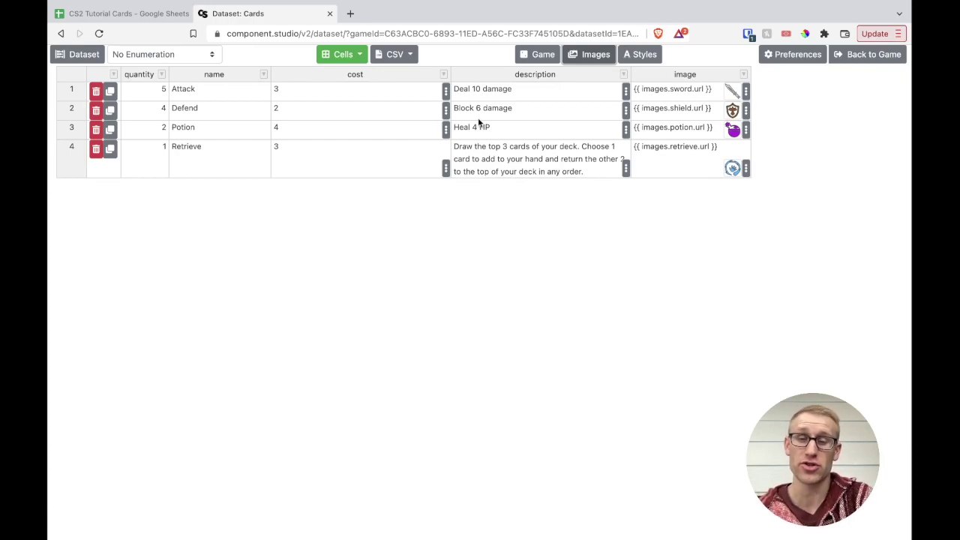
Turn the word damage in the Attack row's description into the inline icon tag <damage/> and select the tag
double_click(500, 90)
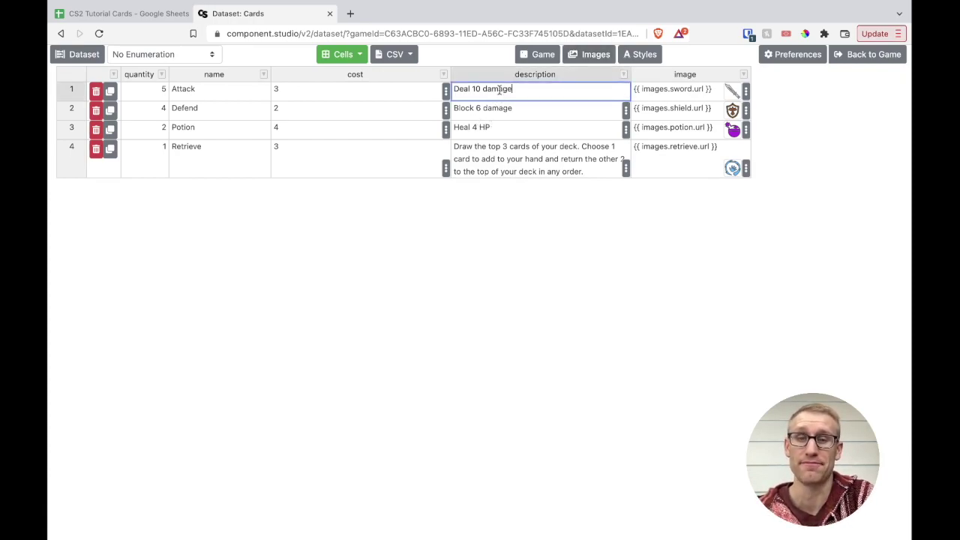
click(482, 89)
text(<)
click(553, 90)
text(/>)
drag(483, 88, 526, 88)
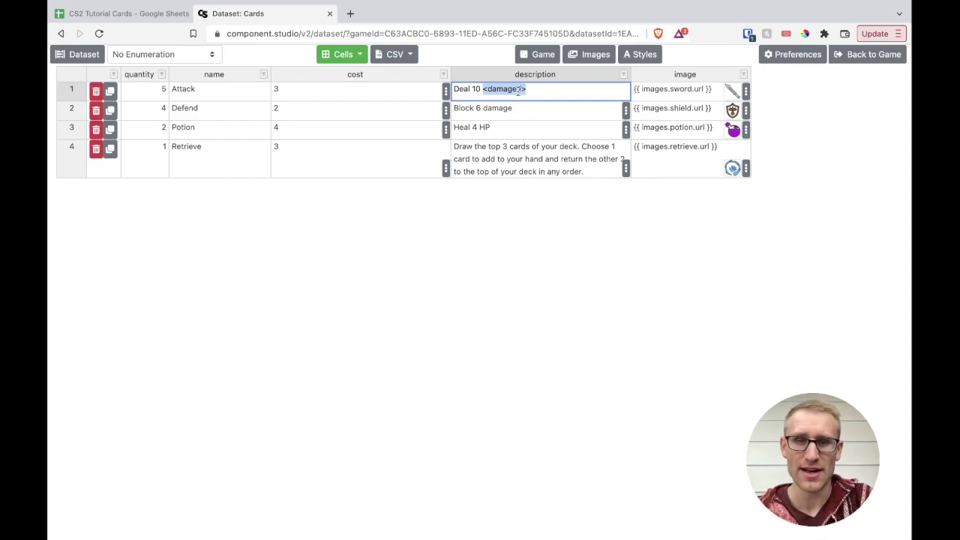
Insert an opening <damage> tag before the icon tag in the Attack row's description and delete it again
click(519, 90)
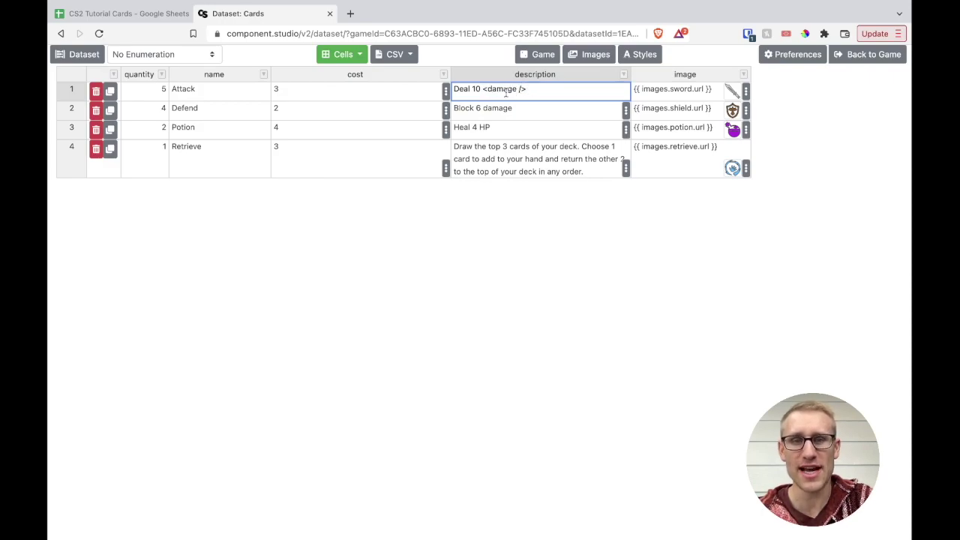
drag(484, 88, 529, 87)
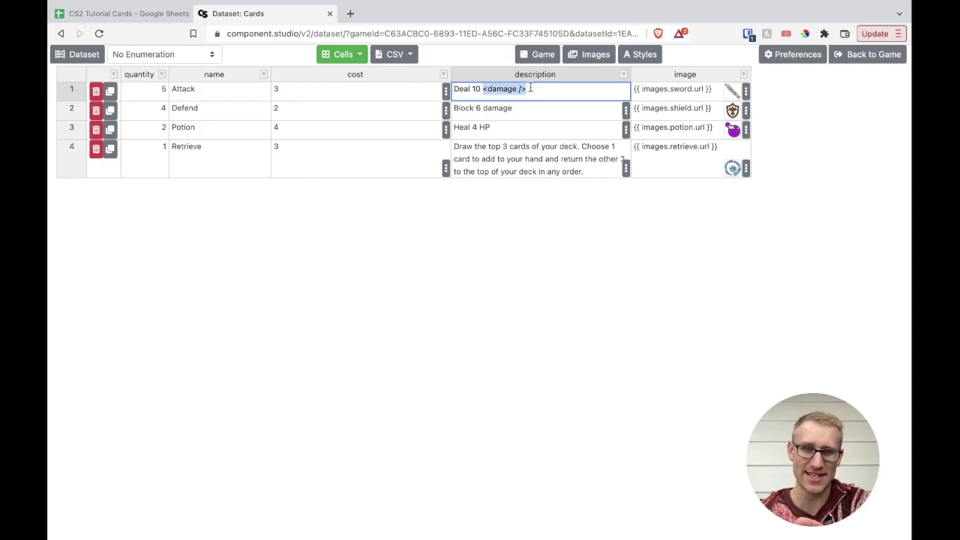
text(<dam<damage />)
text(age)
text(><damage)
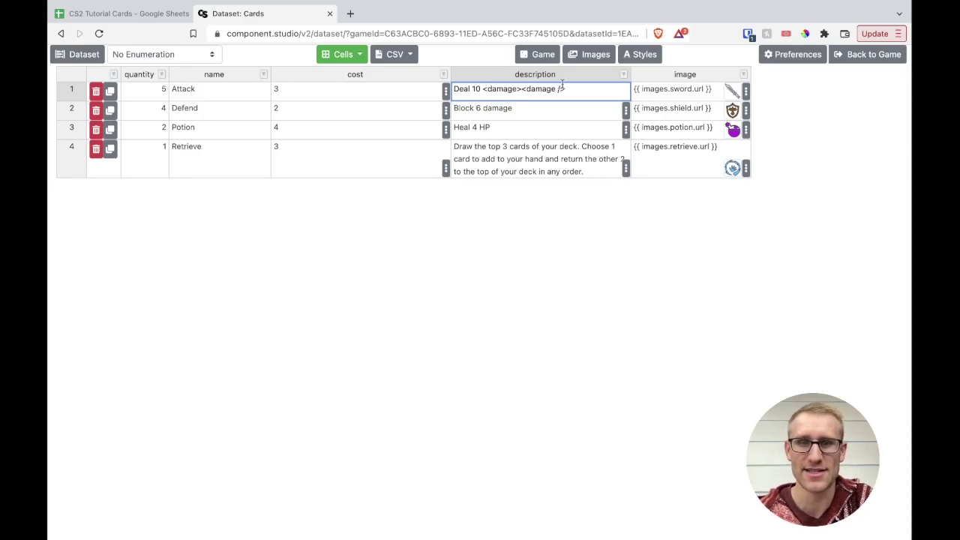
mouse_move(484, 89)
mouse_down()
mouse_move(565, 90)
mouse_move(484, 89)
mouse_up()
click(519, 88)
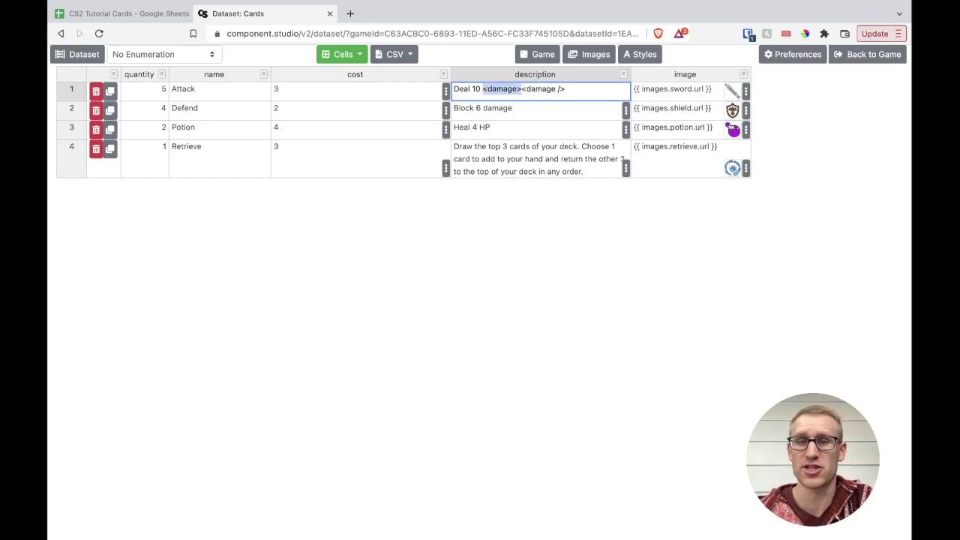
key(BackSpace)
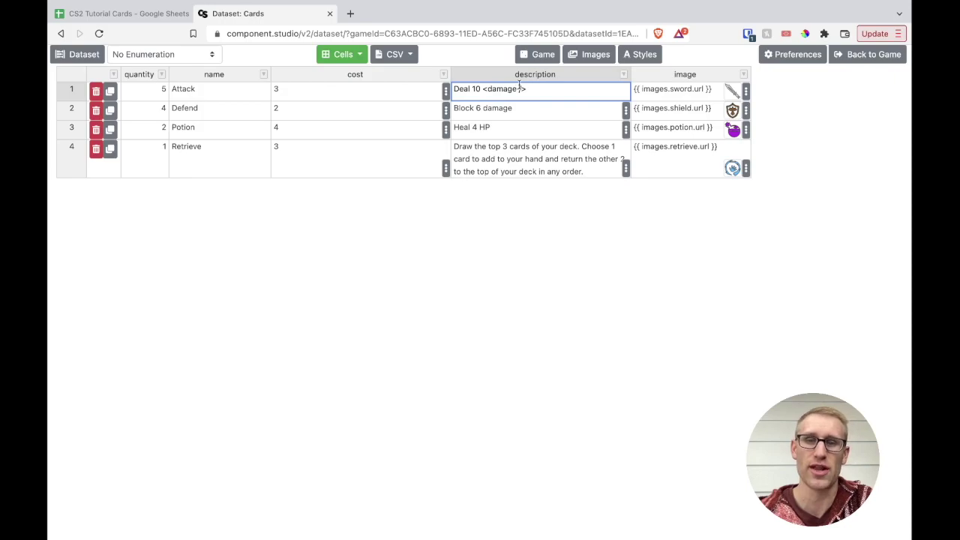
Turn the word damage in the Defend row's description into the inline icon tag <damage />
click(483, 108)
double_click(485, 109)
key(Left)
text(<)
key(BackSpace)
click(518, 105)
text(/>)
Replace HP in the Potion row's description with the inline icon tag <hp />
click(485, 128)
click(485, 128)
key(BackSpace)
key(BackSpace)
text(<hp />)
click(507, 165)
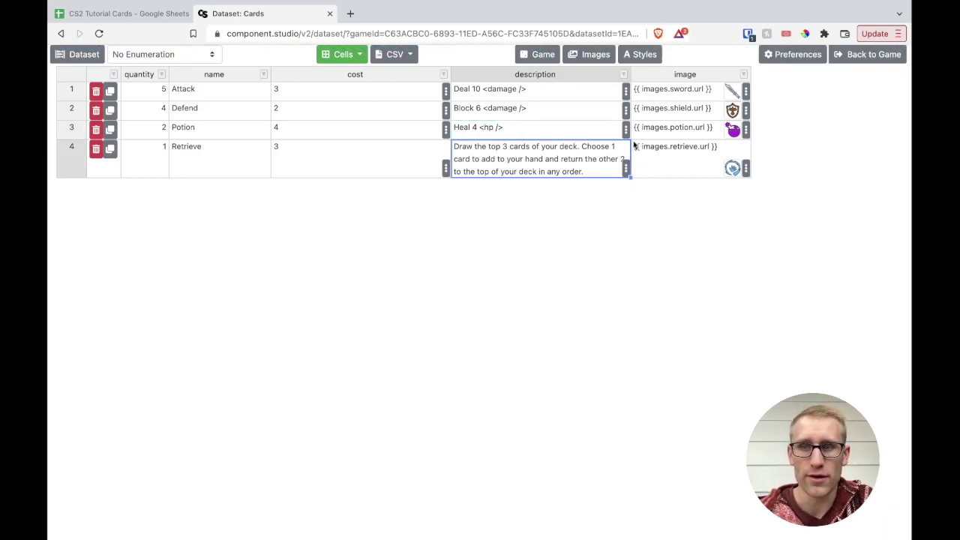
Leave the dataset, open the Card design and check the inline icons on the Attack, Defend and Potion cards
click(862, 57)
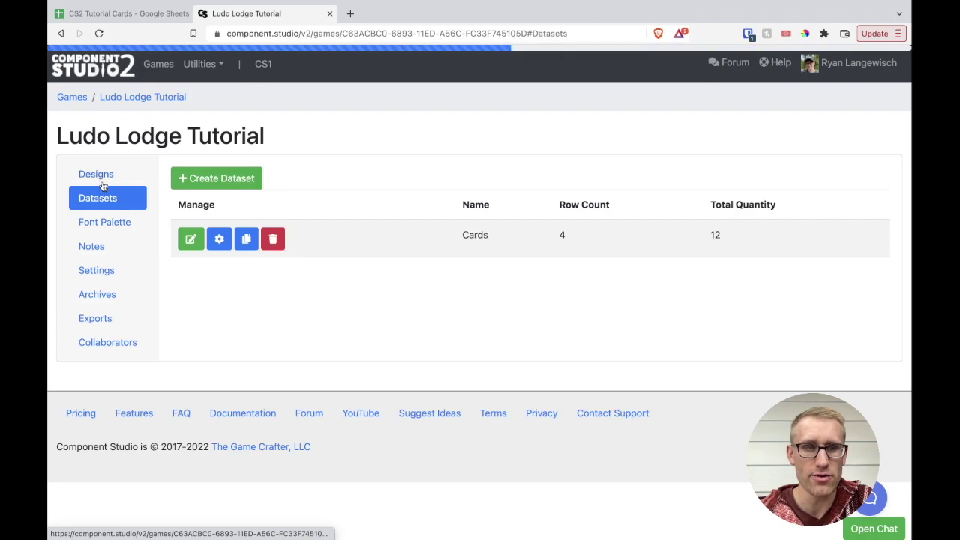
click(102, 177)
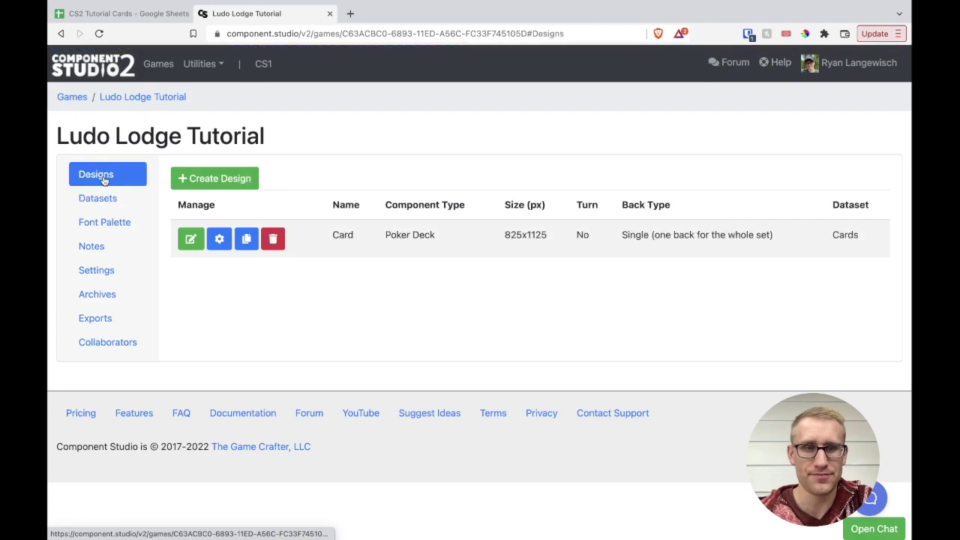
click(191, 238)
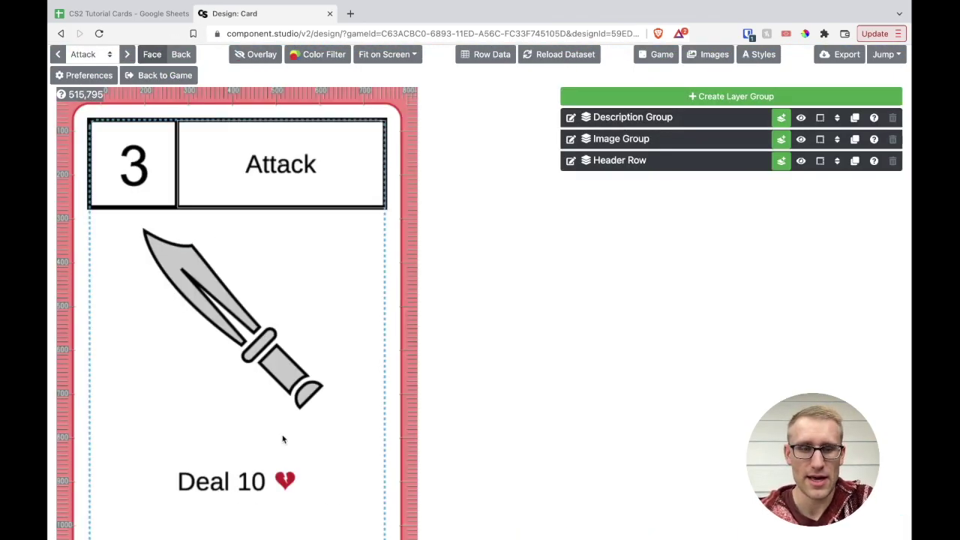
scroll(461, 395, down, 1)
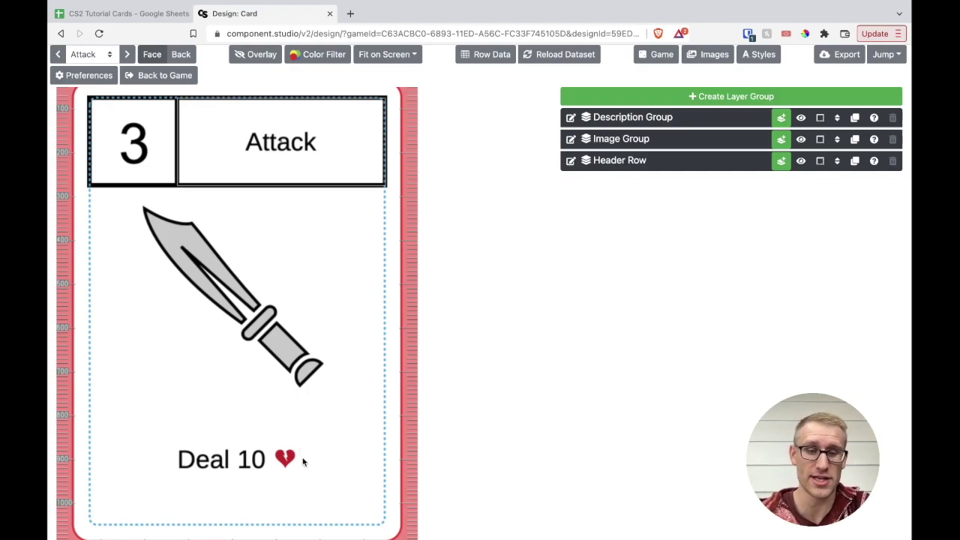
click(127, 54)
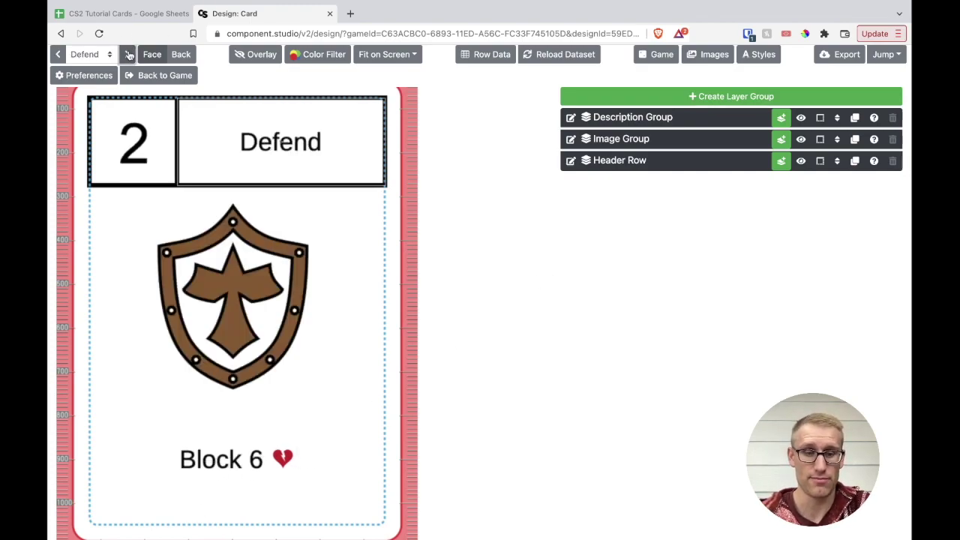
click(129, 55)
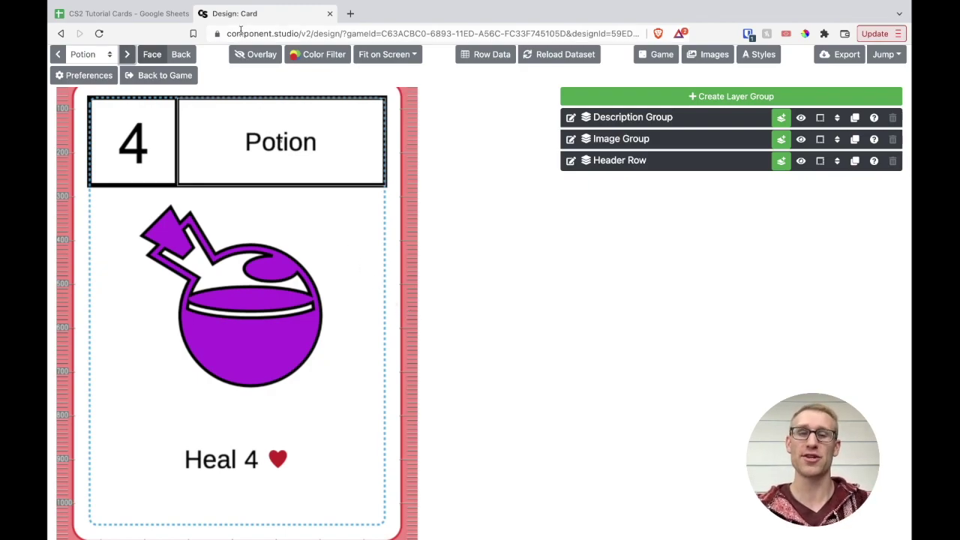
Switch to the CS2 Tutorial Cards sheet in Google Sheets, review the Defend and Retrieve descriptions, and return to the card design
click(150, 13)
click(388, 213)
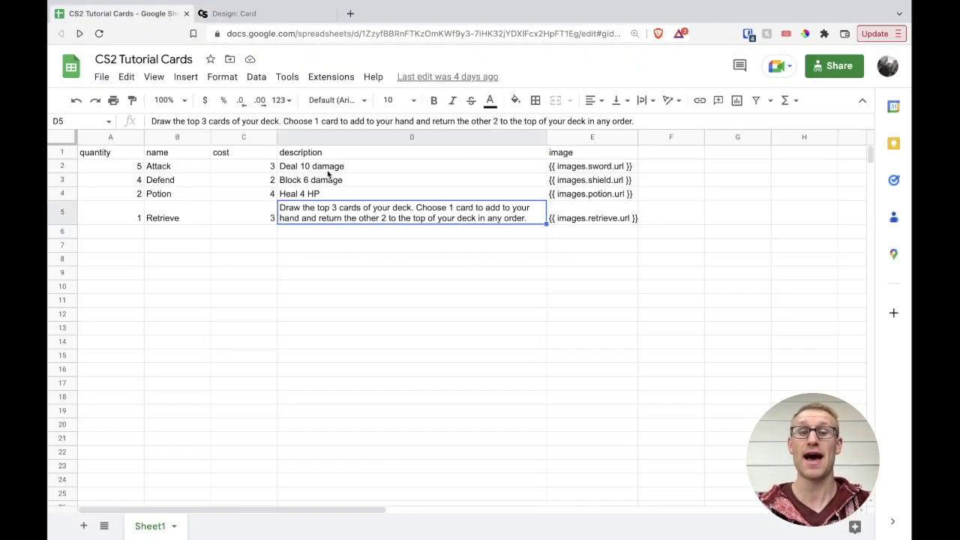
click(322, 180)
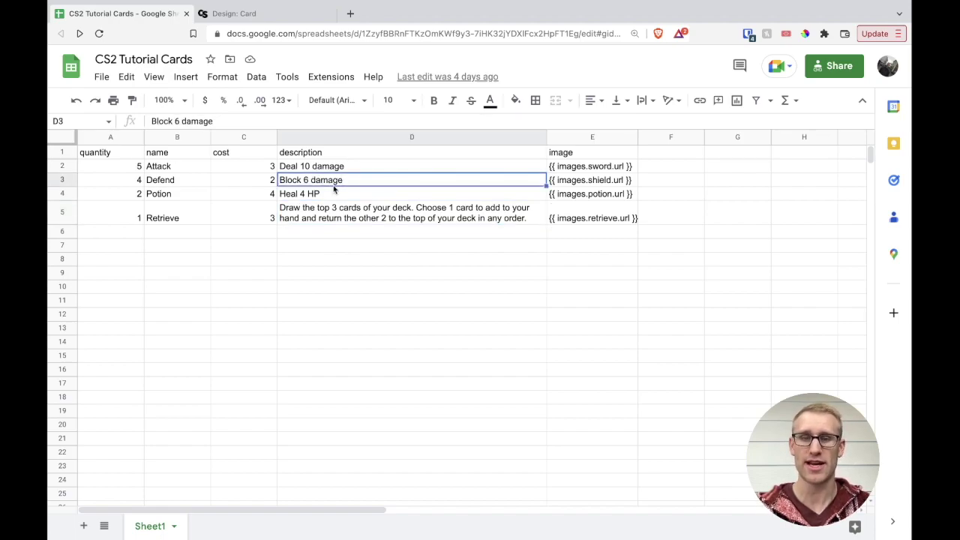
click(379, 223)
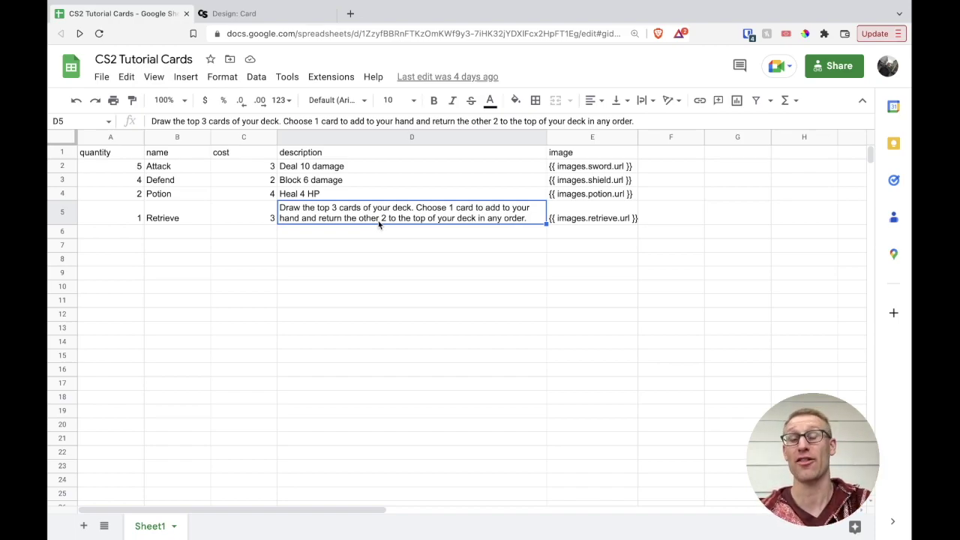
key(ctrl+Tab)
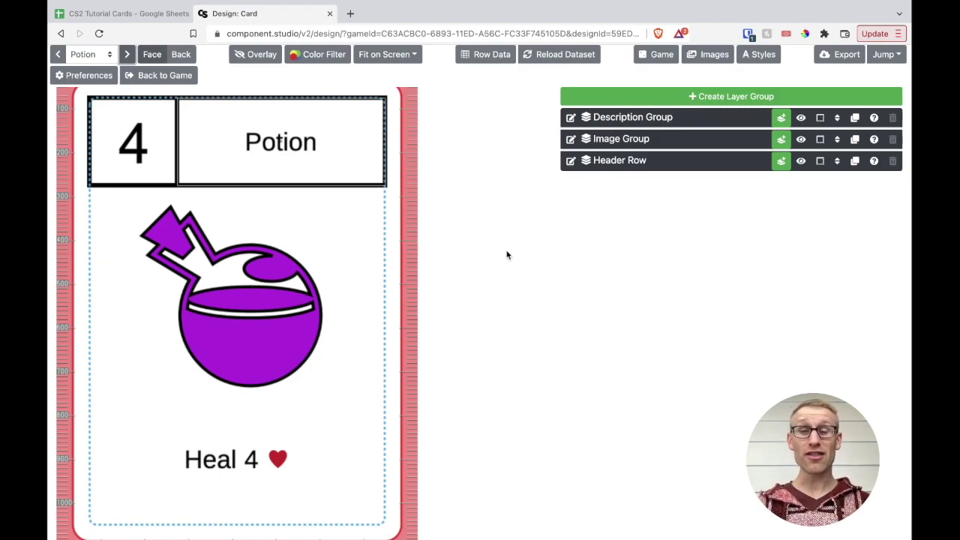
scroll(506, 255, up, 2)
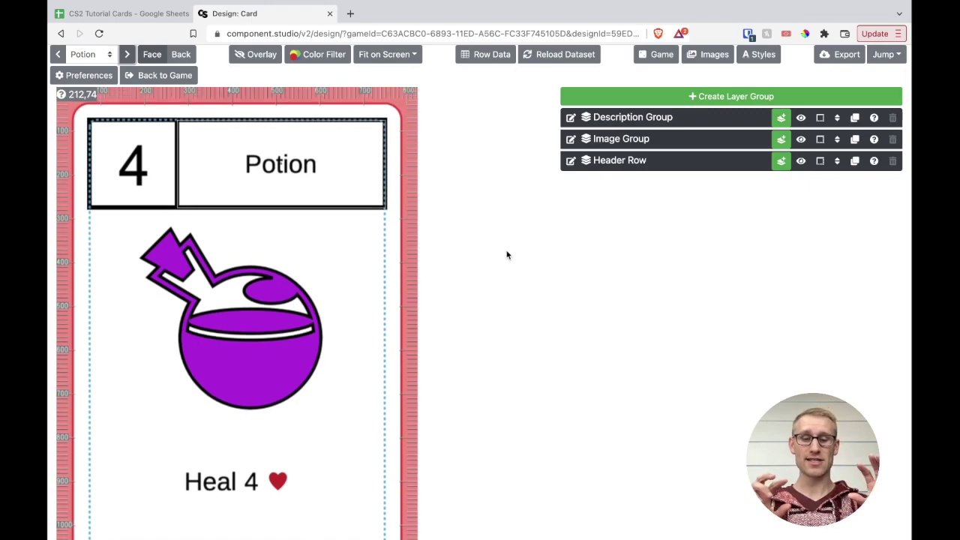